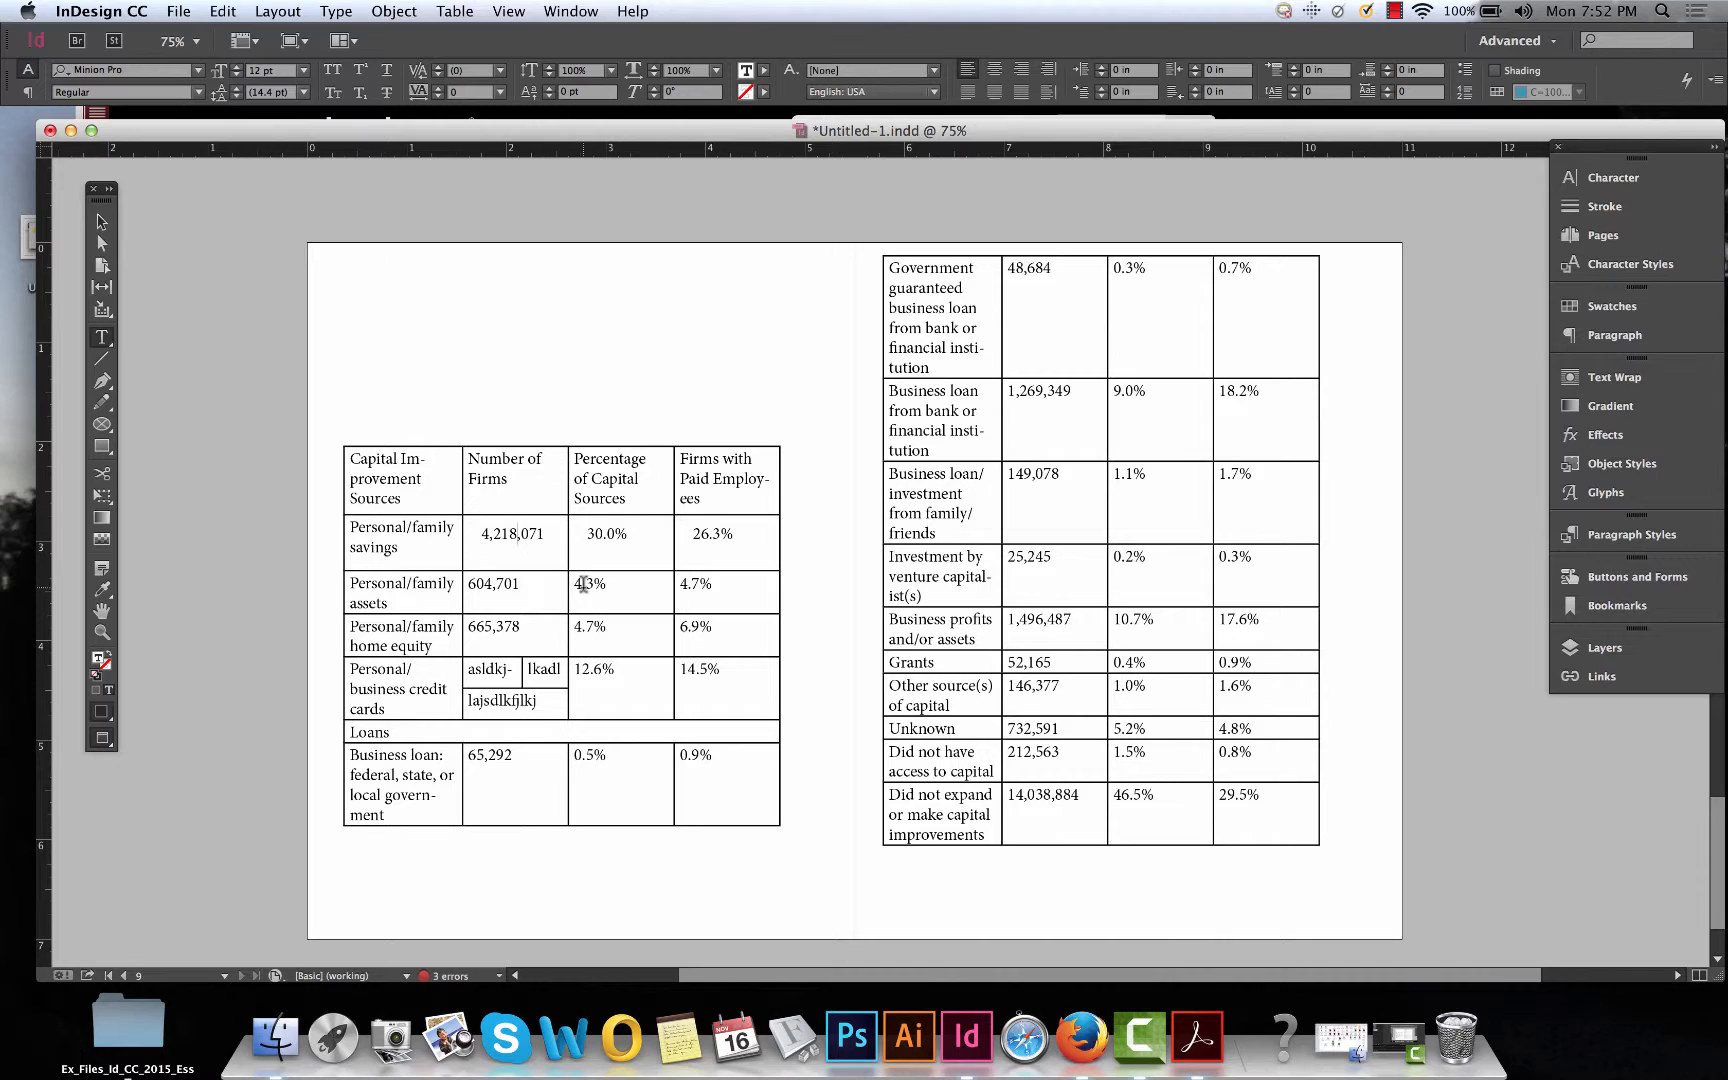
Bring up the setup options for the capital sources table and set the table border weight to 0.25 pt.
click(1058, 487)
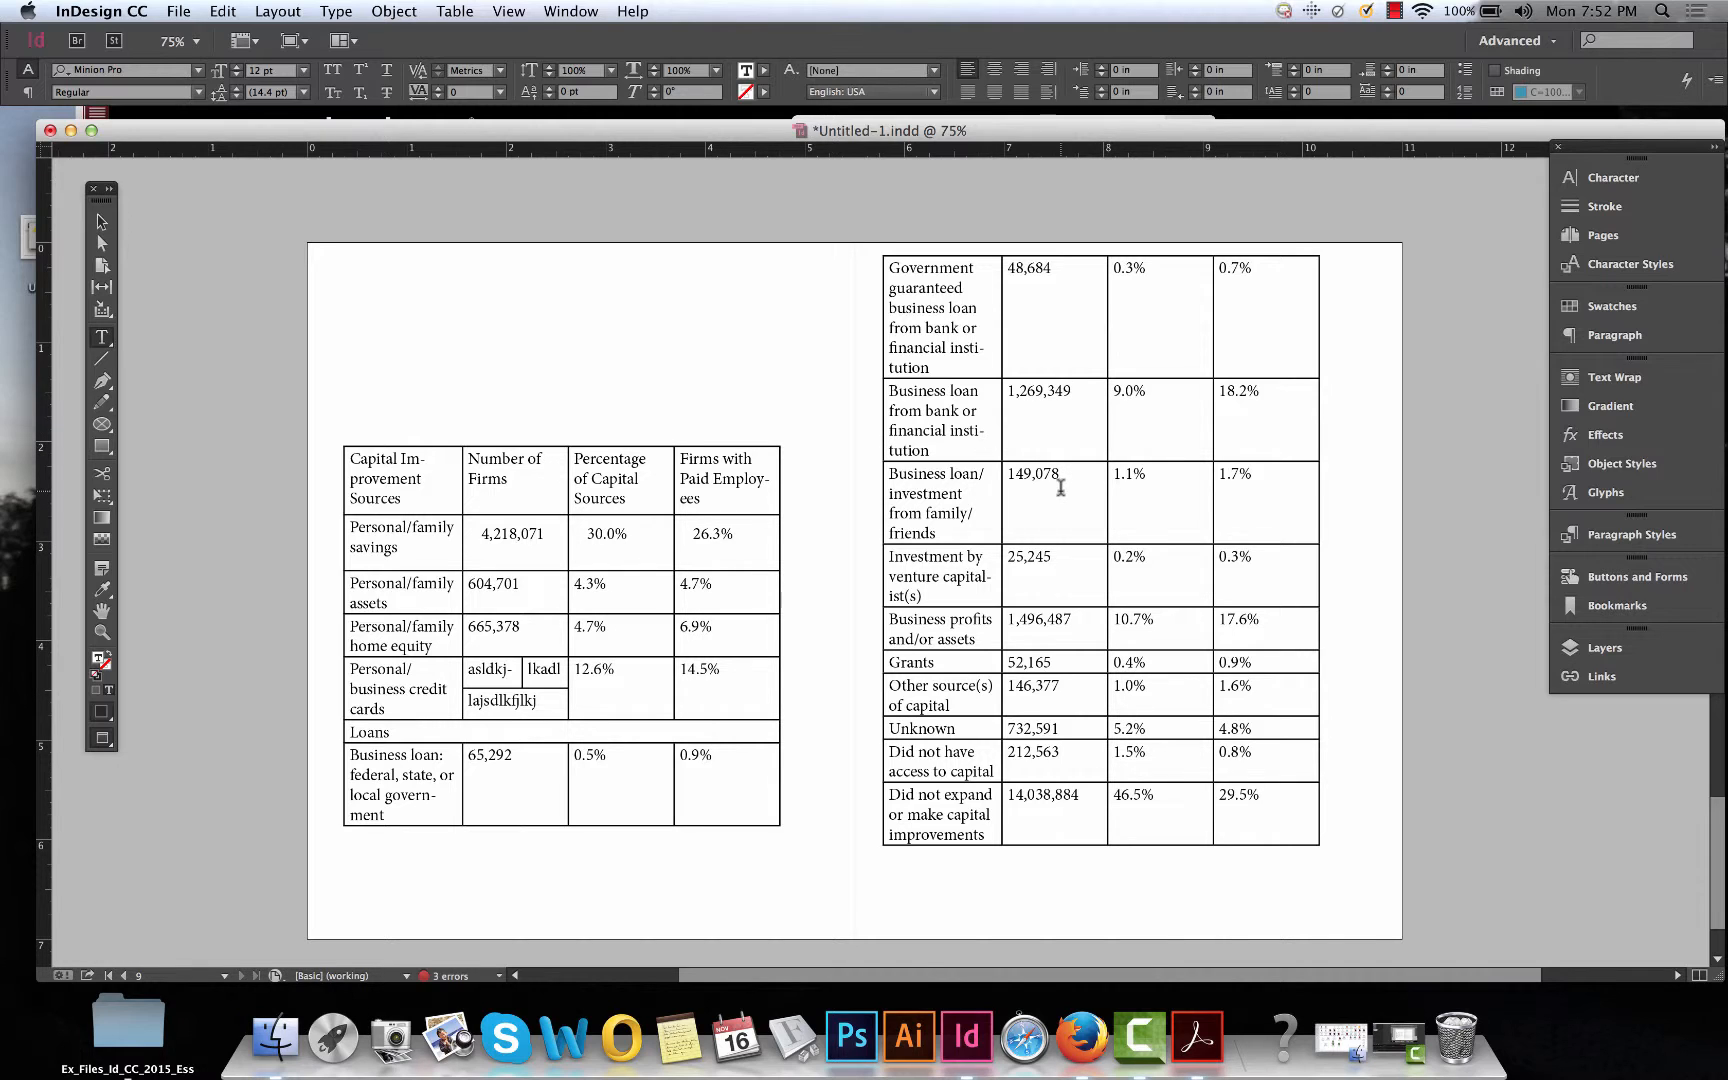
click(460, 12)
mouse_move(620, 107)
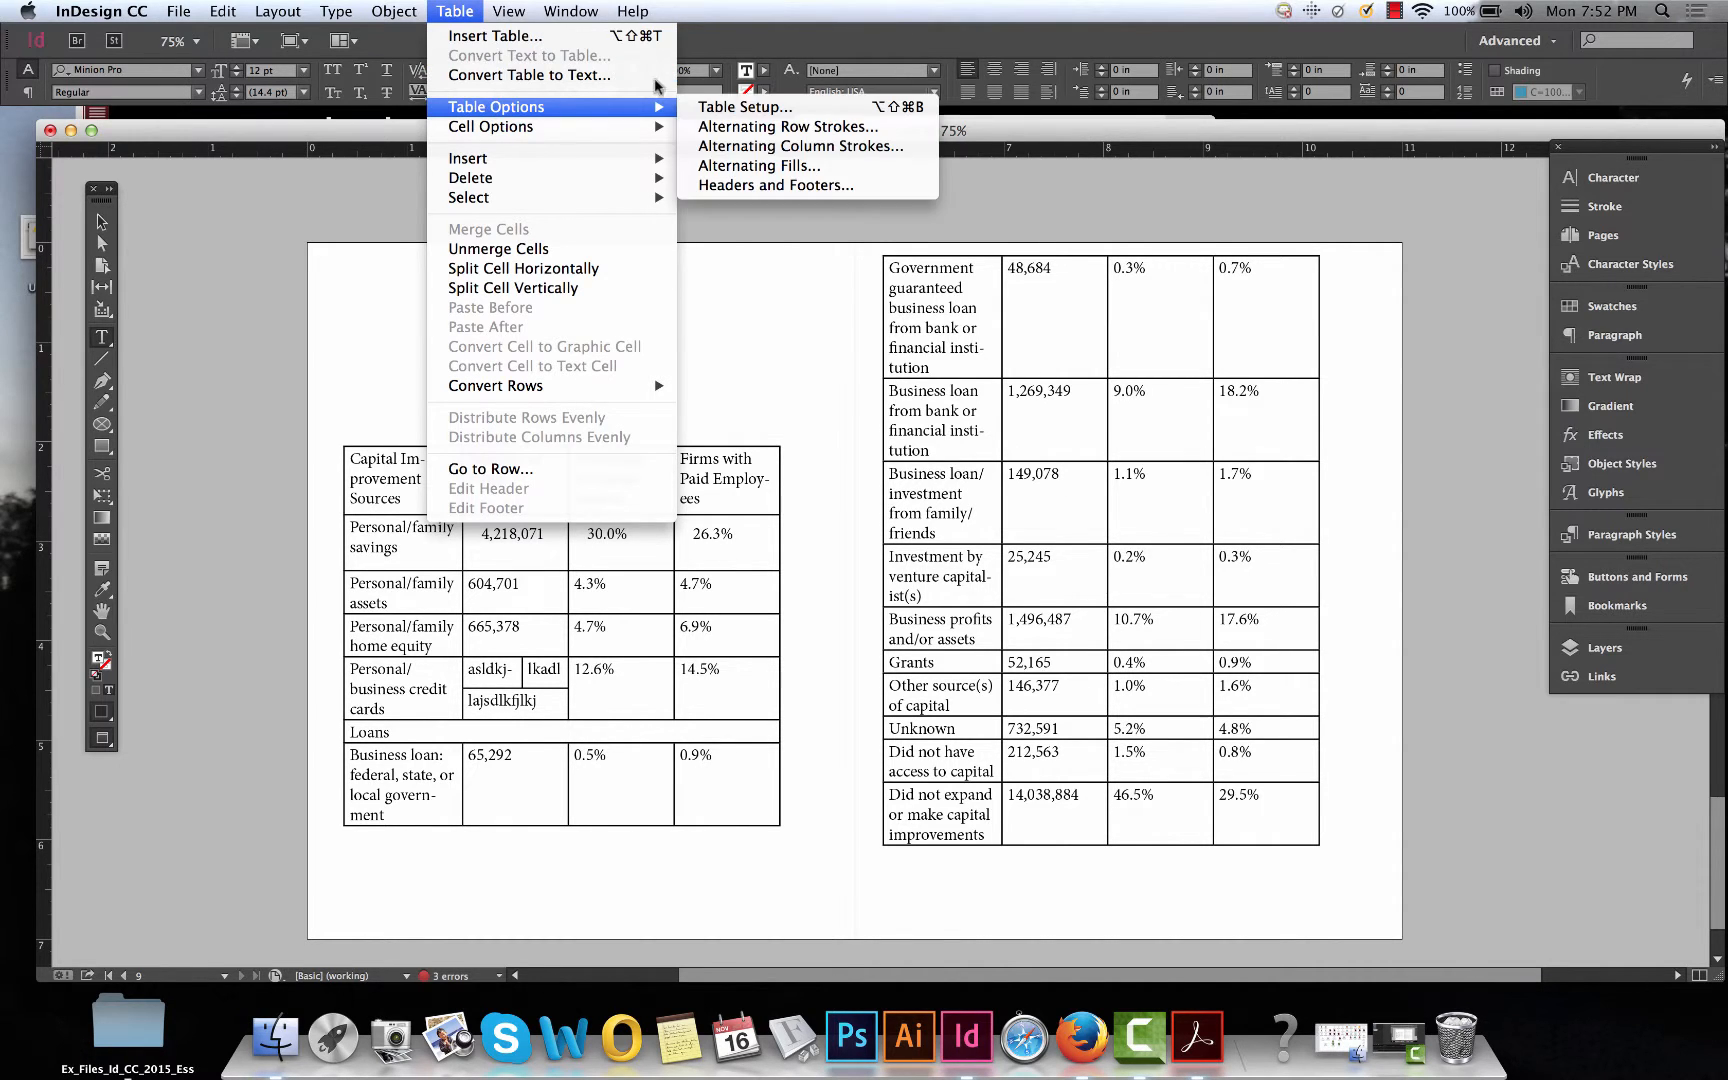
click(745, 107)
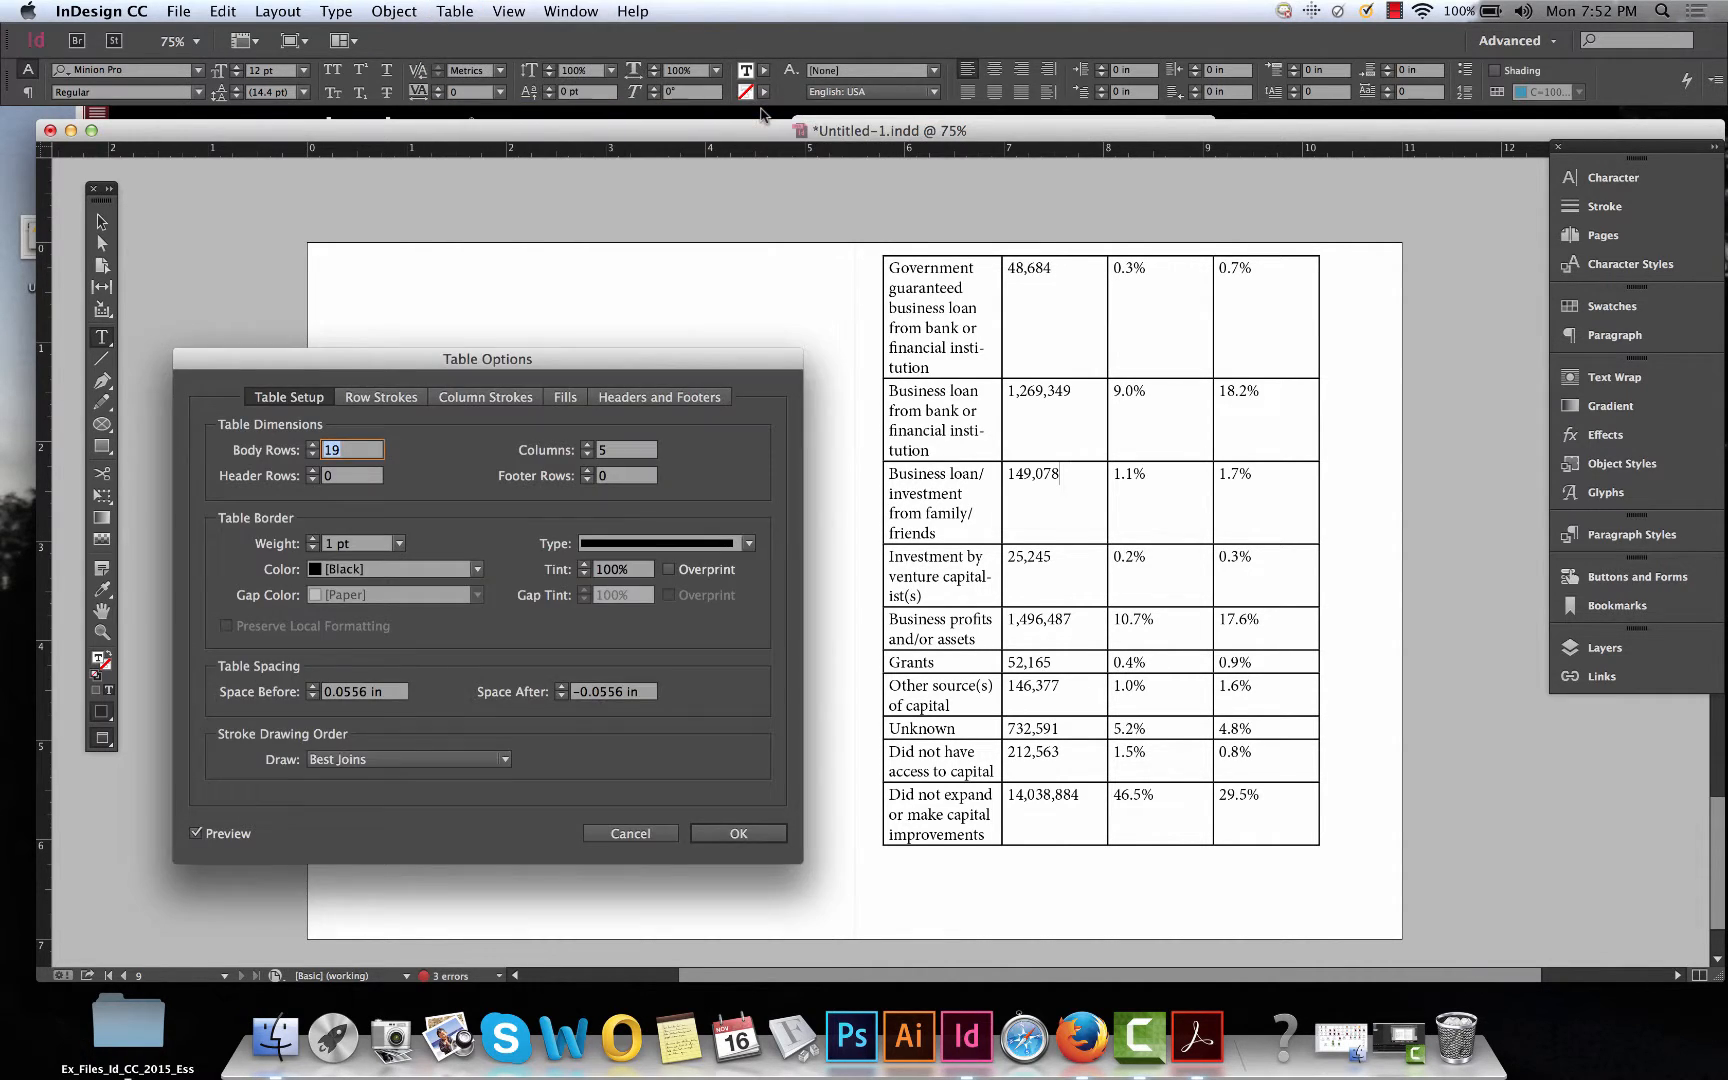
drag(515, 368, 1213, 242)
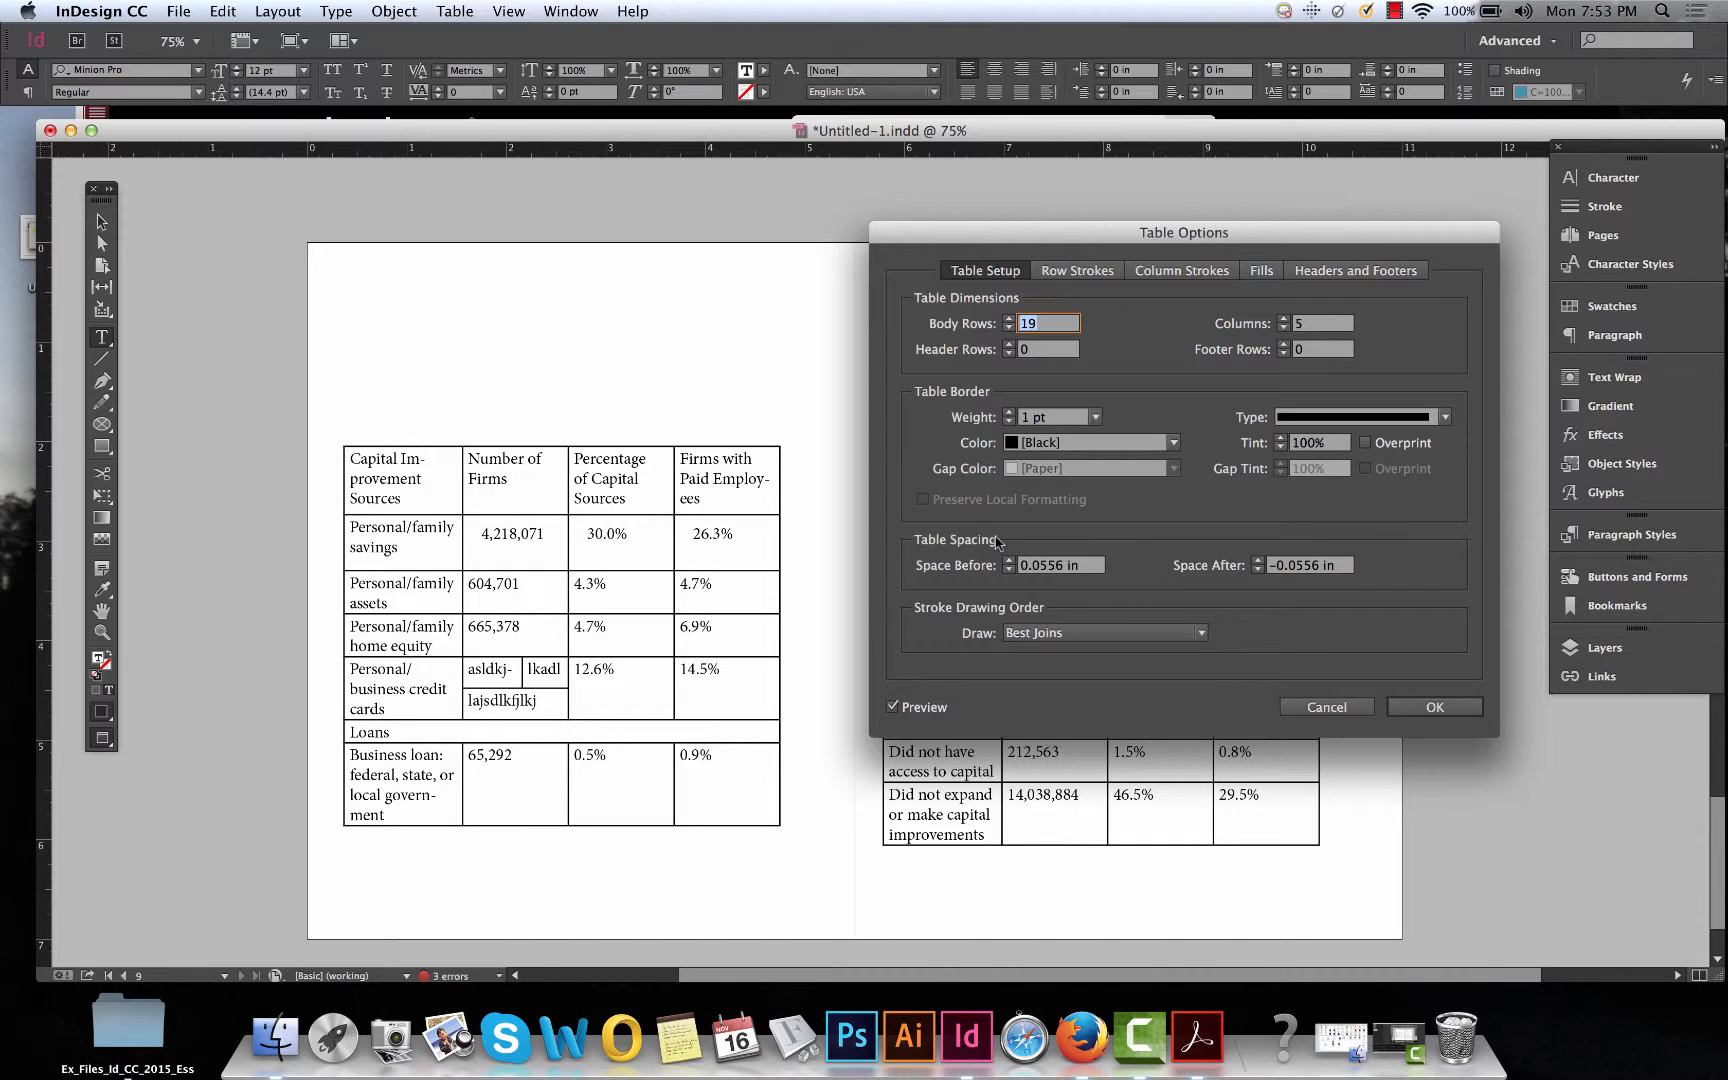
click(1096, 418)
click(1072, 457)
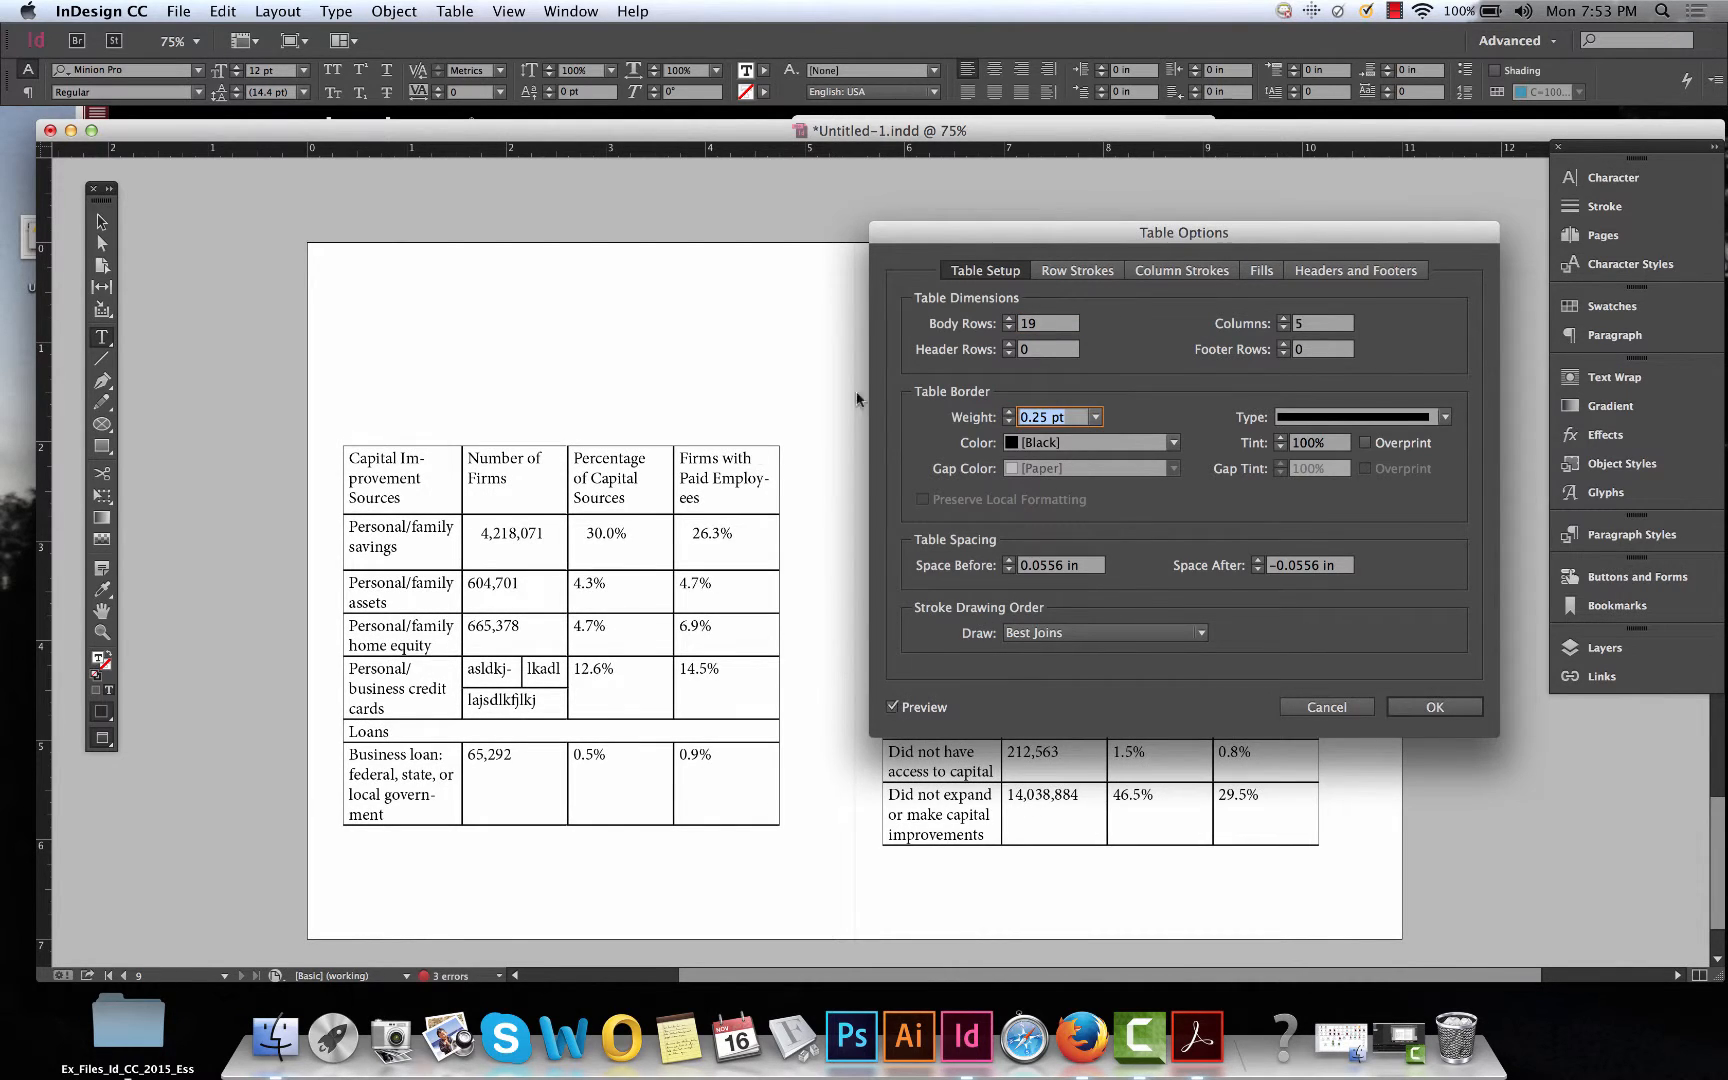
Set the table border colour to [None] and its line type to Thick - Thin.
click(1173, 443)
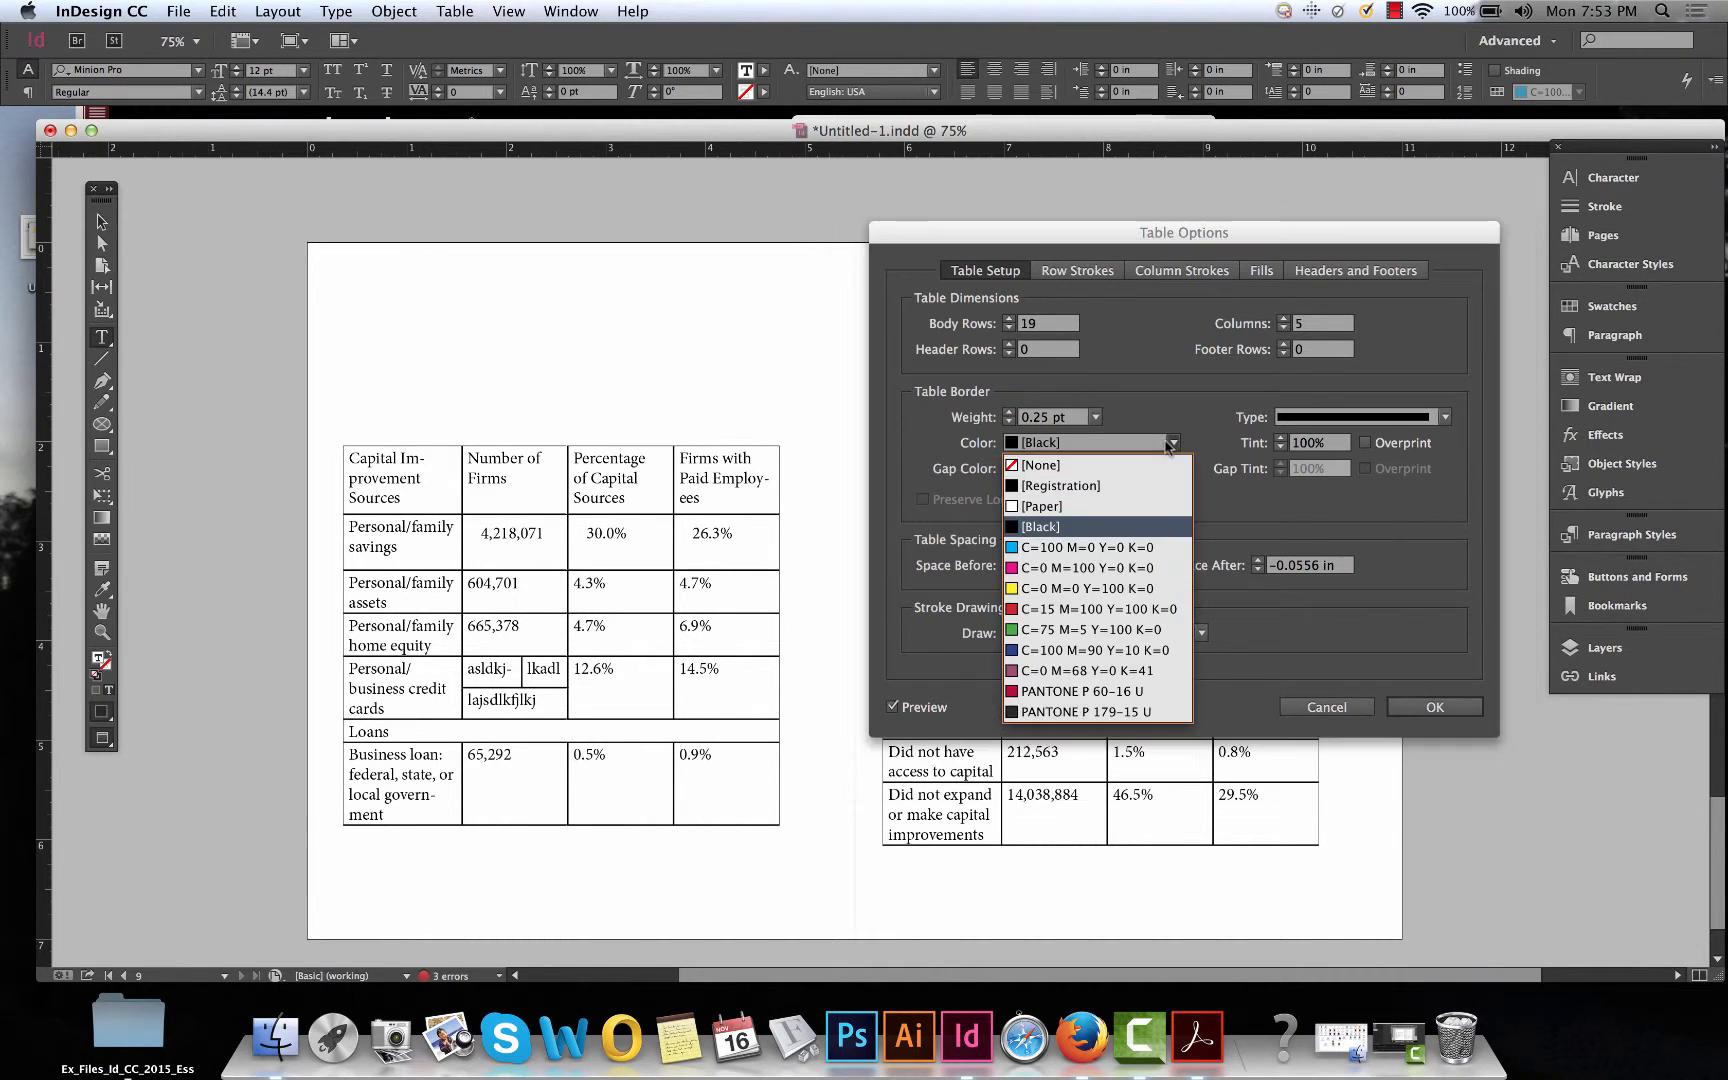
click(1085, 466)
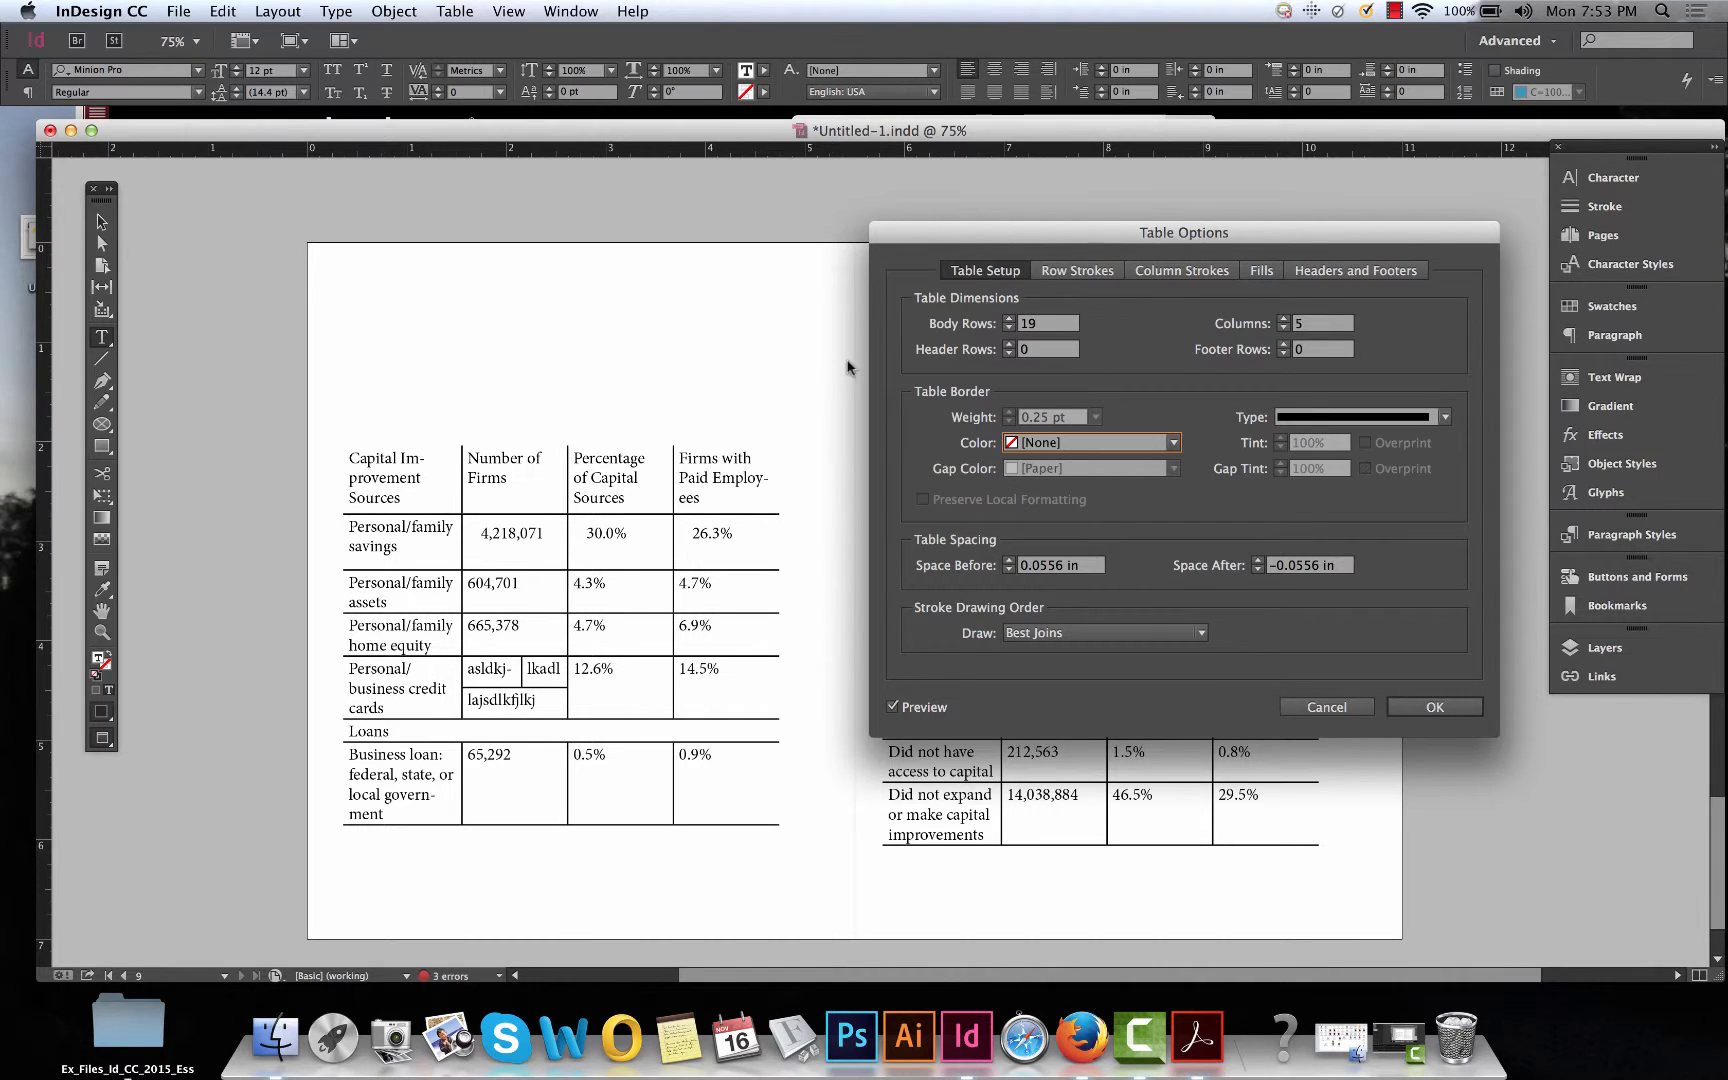
click(1446, 418)
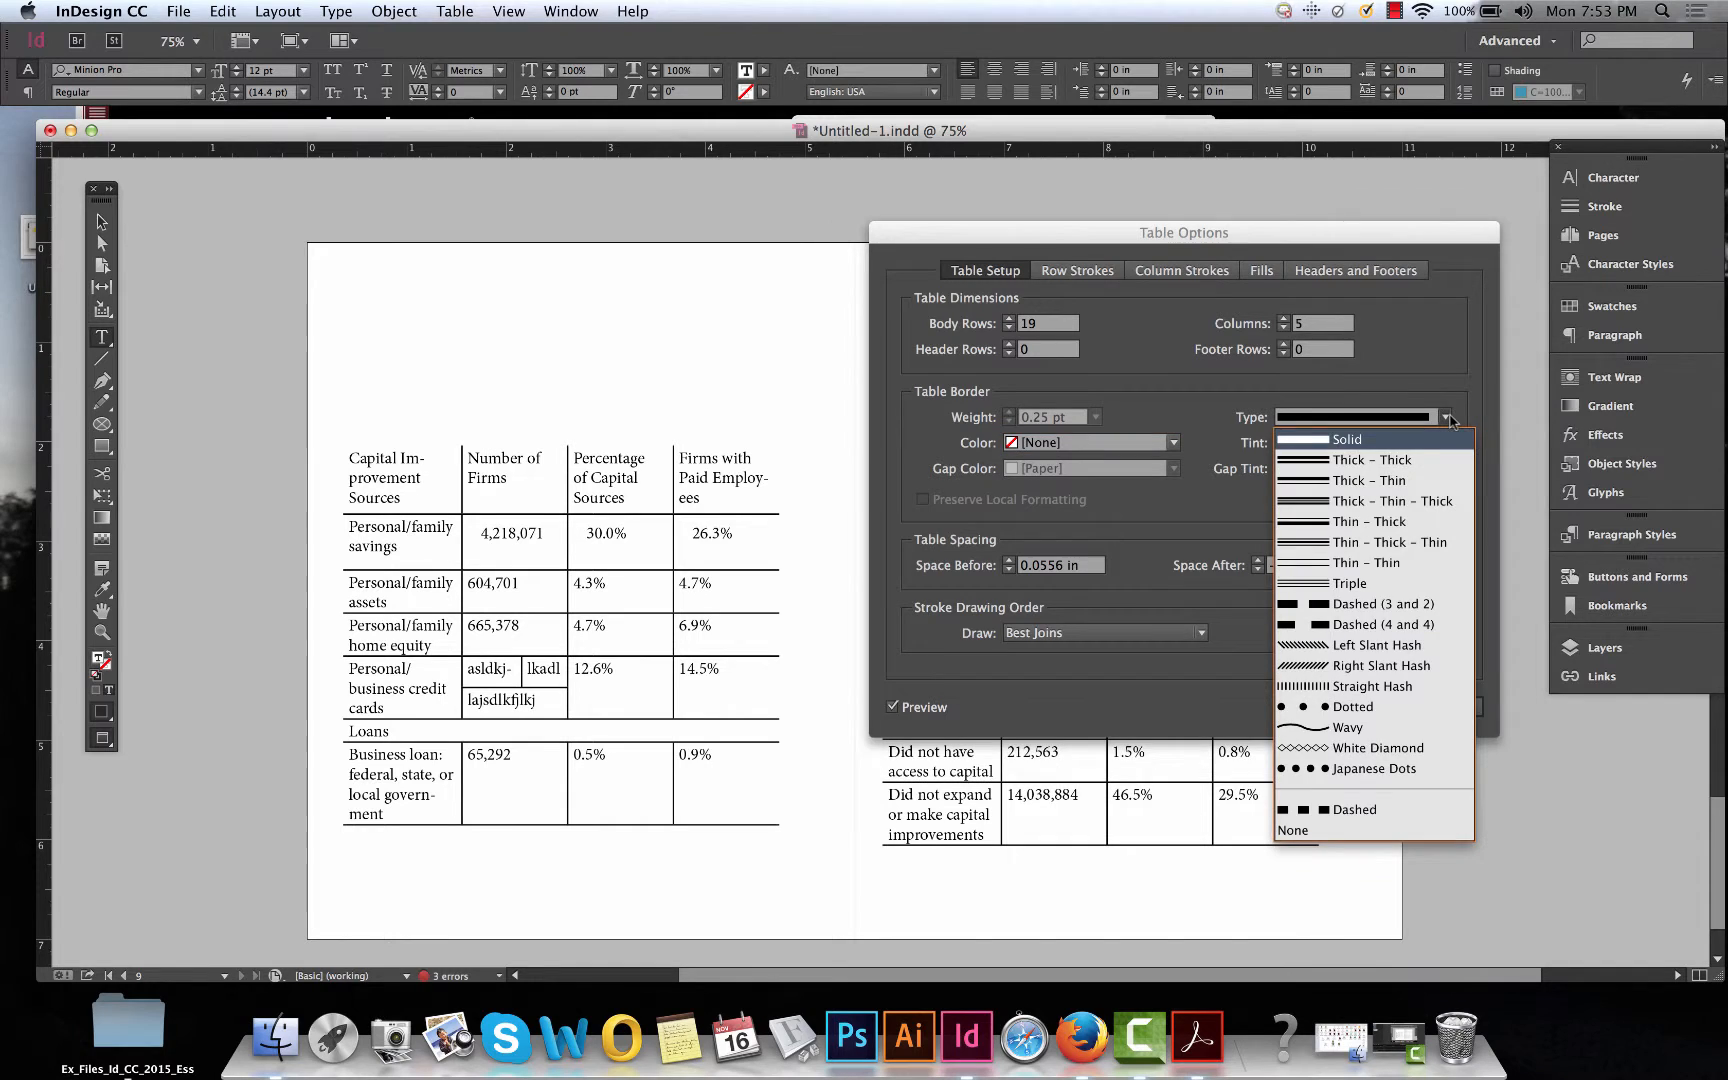
click(1388, 482)
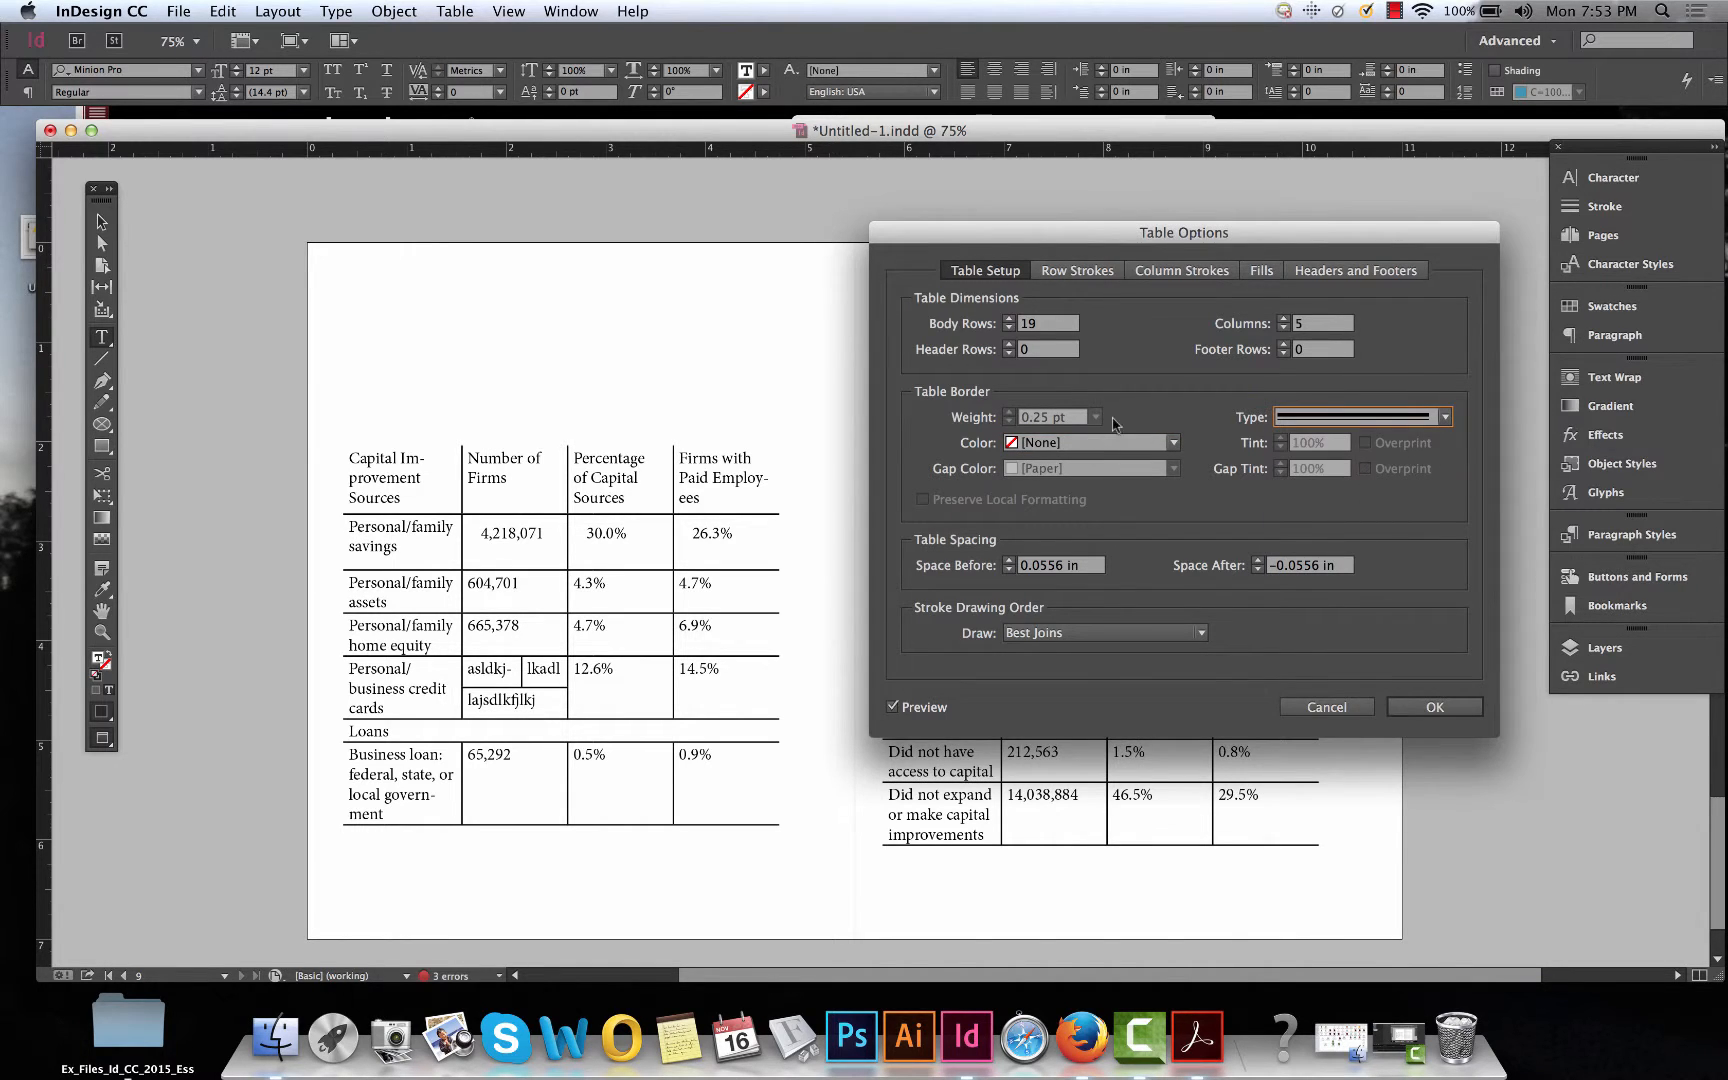
Set the table border colour to C=100 M=0 Y=0 K=0 and its line type to Dashed (3 and 2).
click(1173, 443)
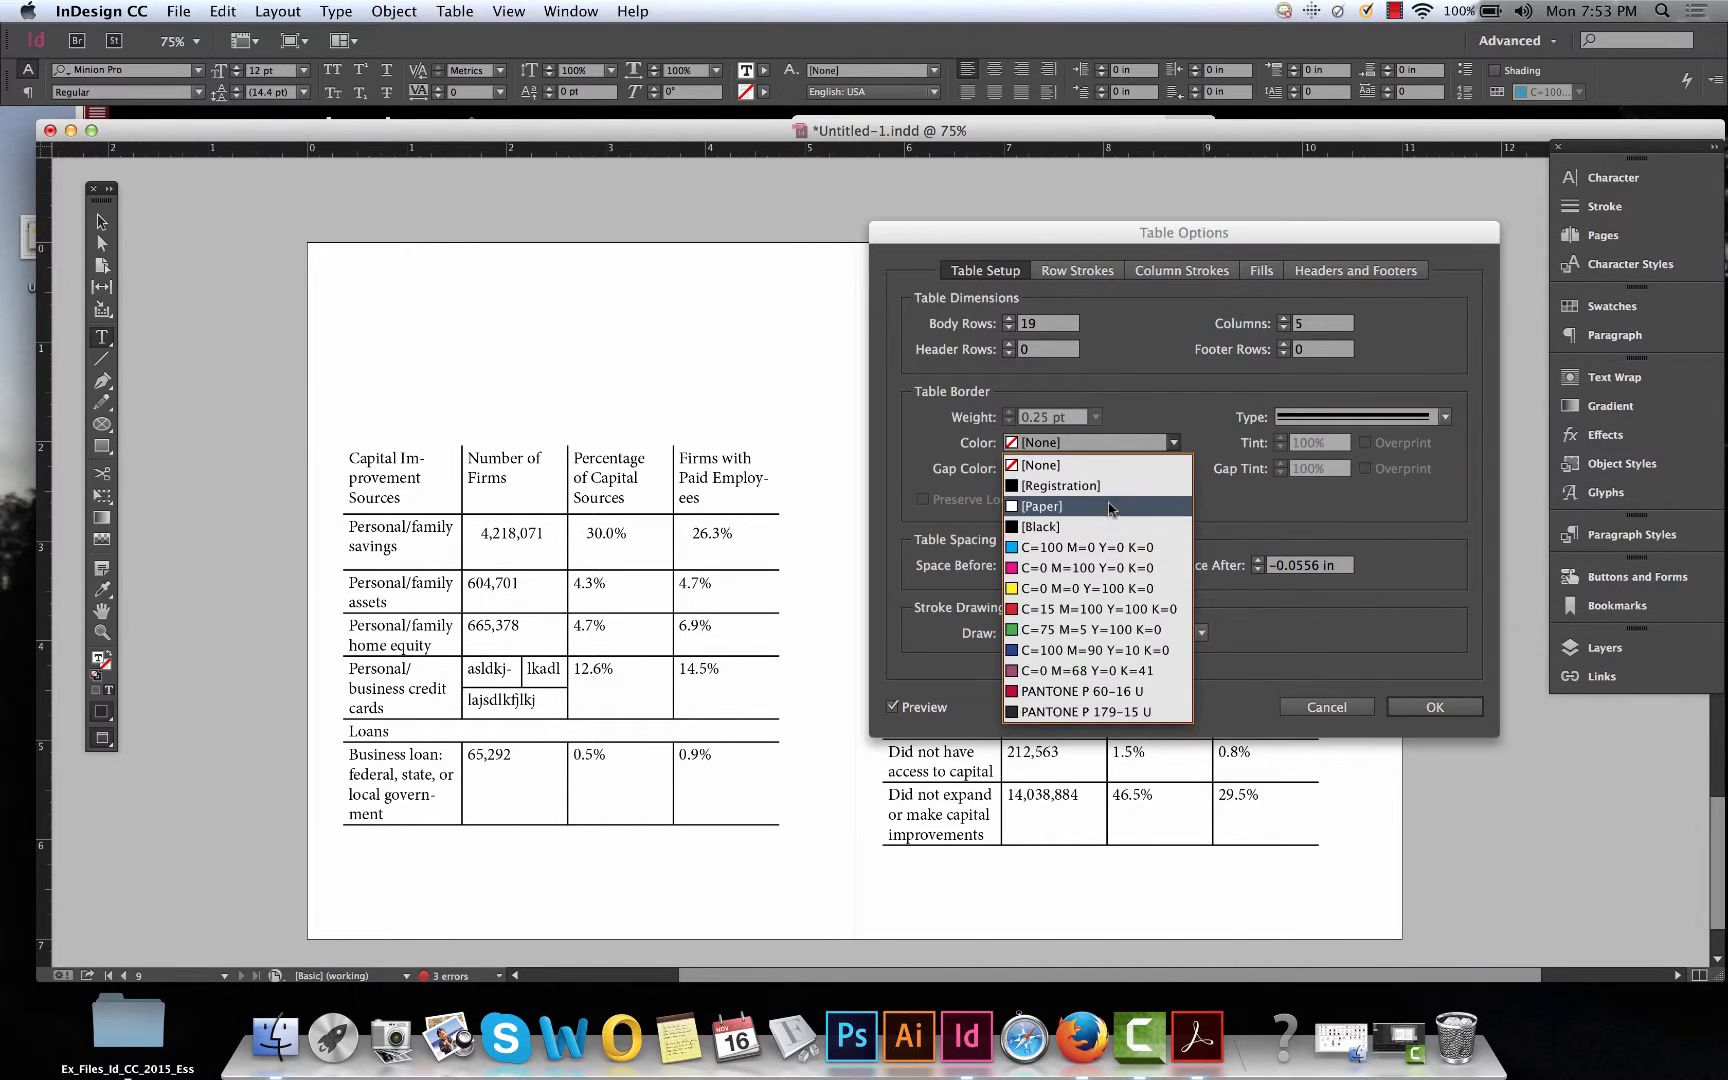
click(1080, 547)
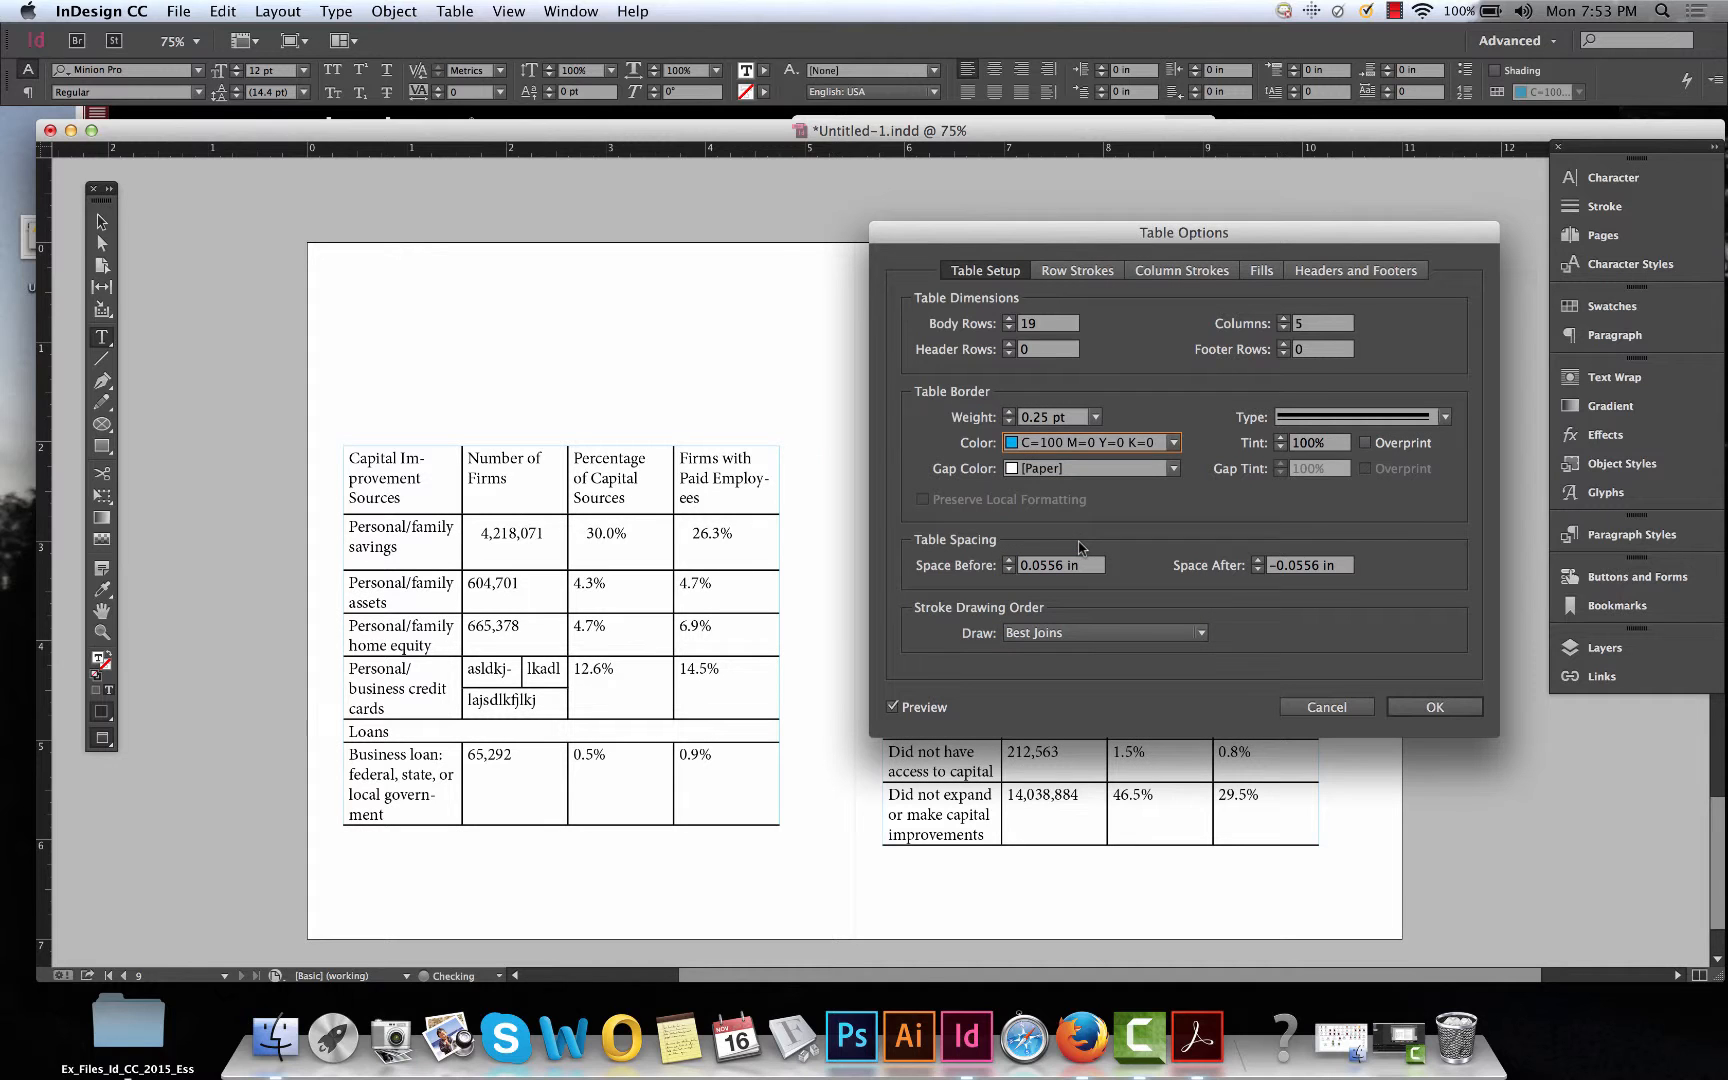
click(1375, 416)
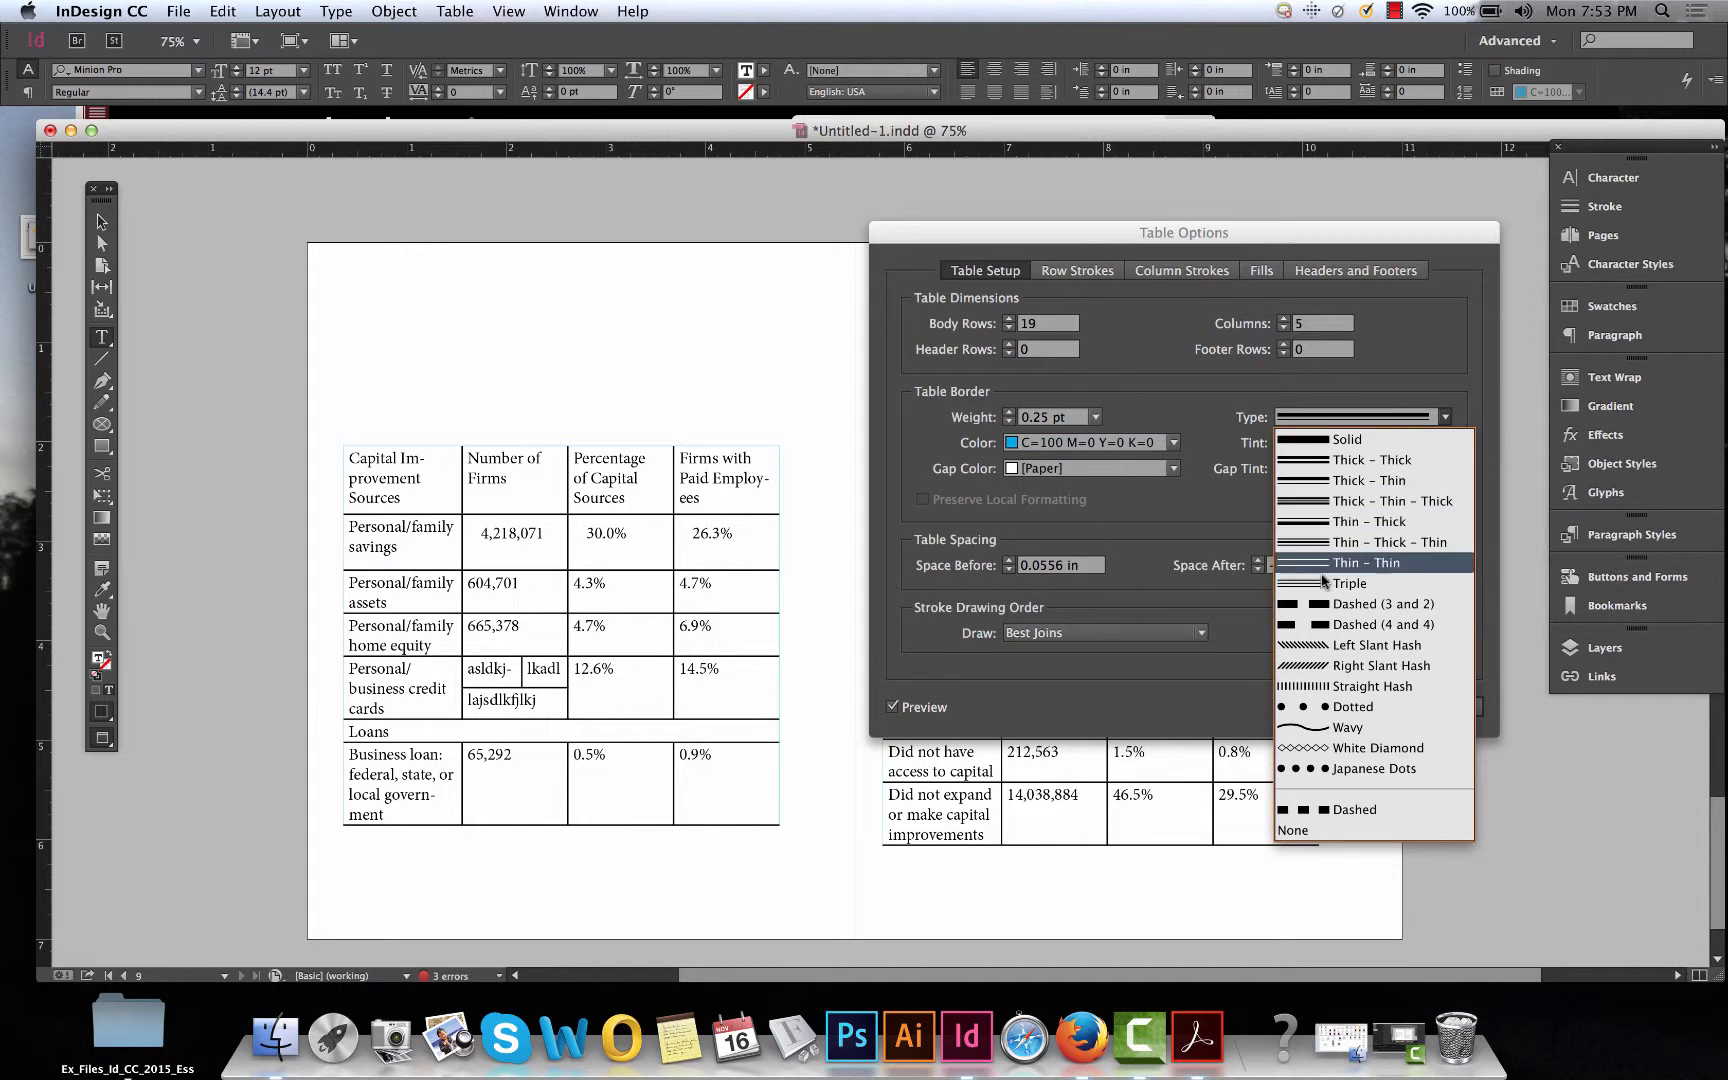
click(1322, 604)
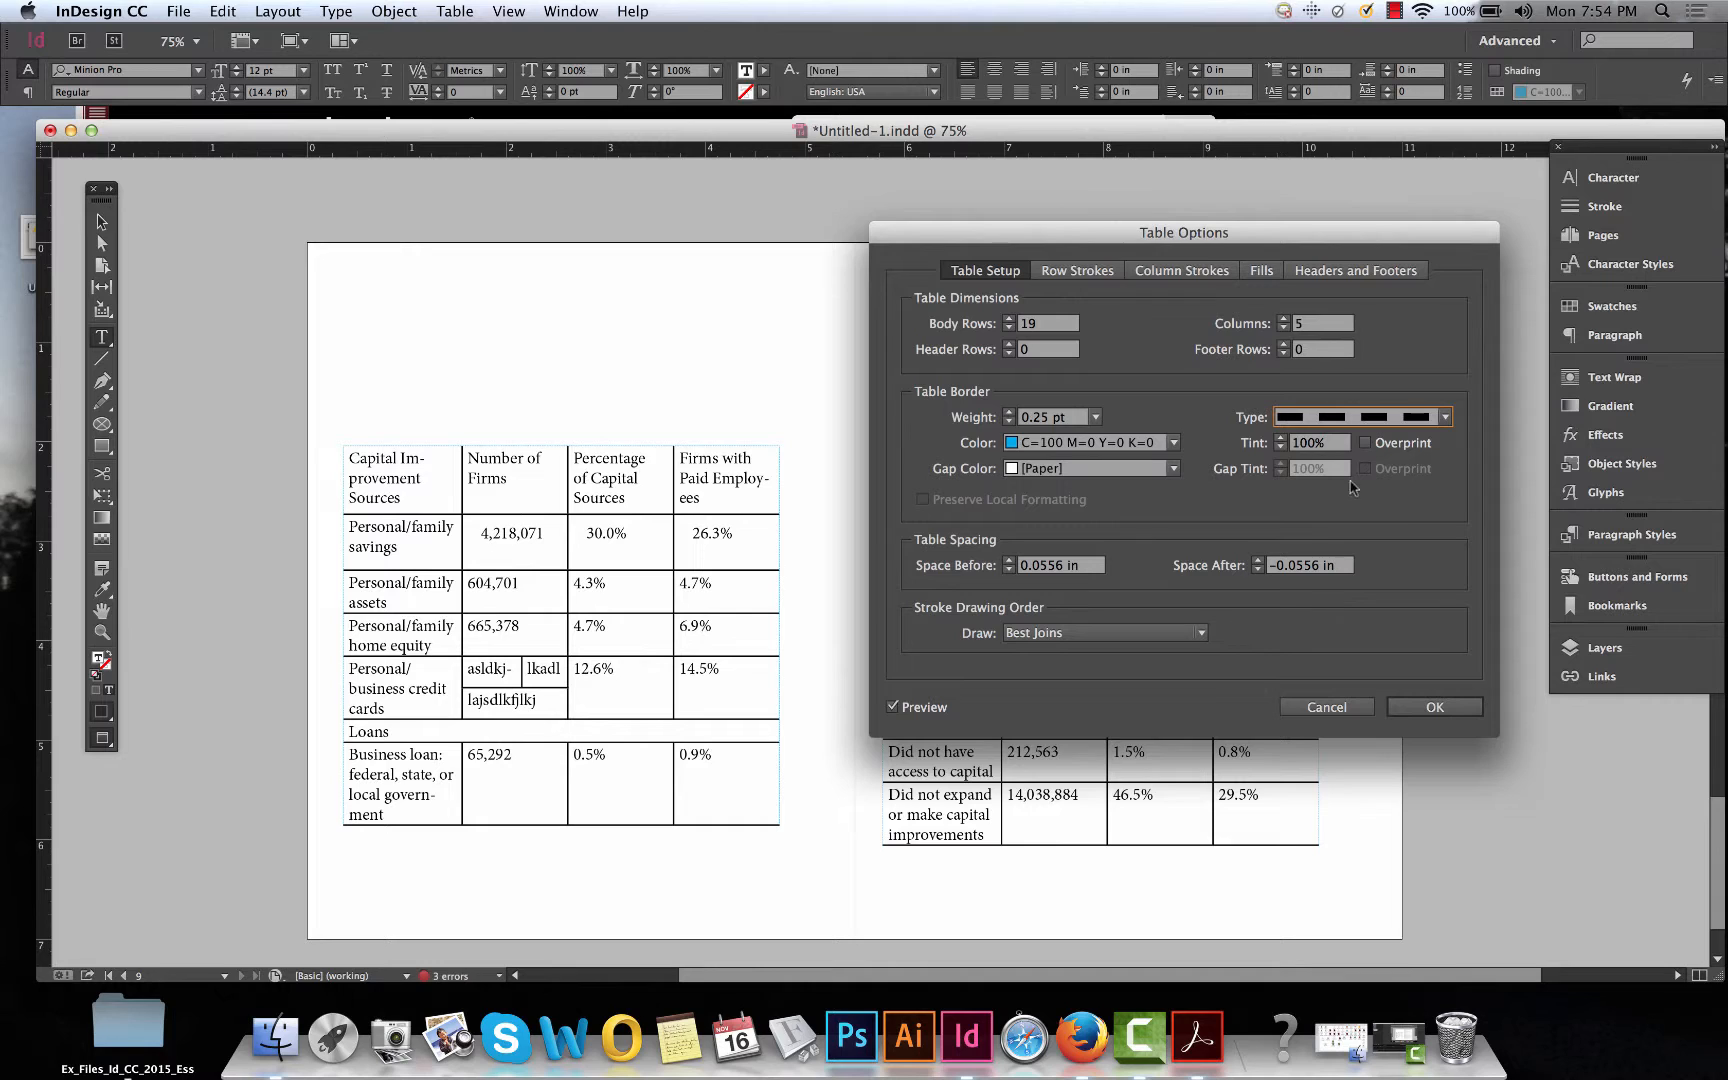
Set the table border weight to 5 pt and its gap colour to [None].
click(1100, 416)
click(1086, 610)
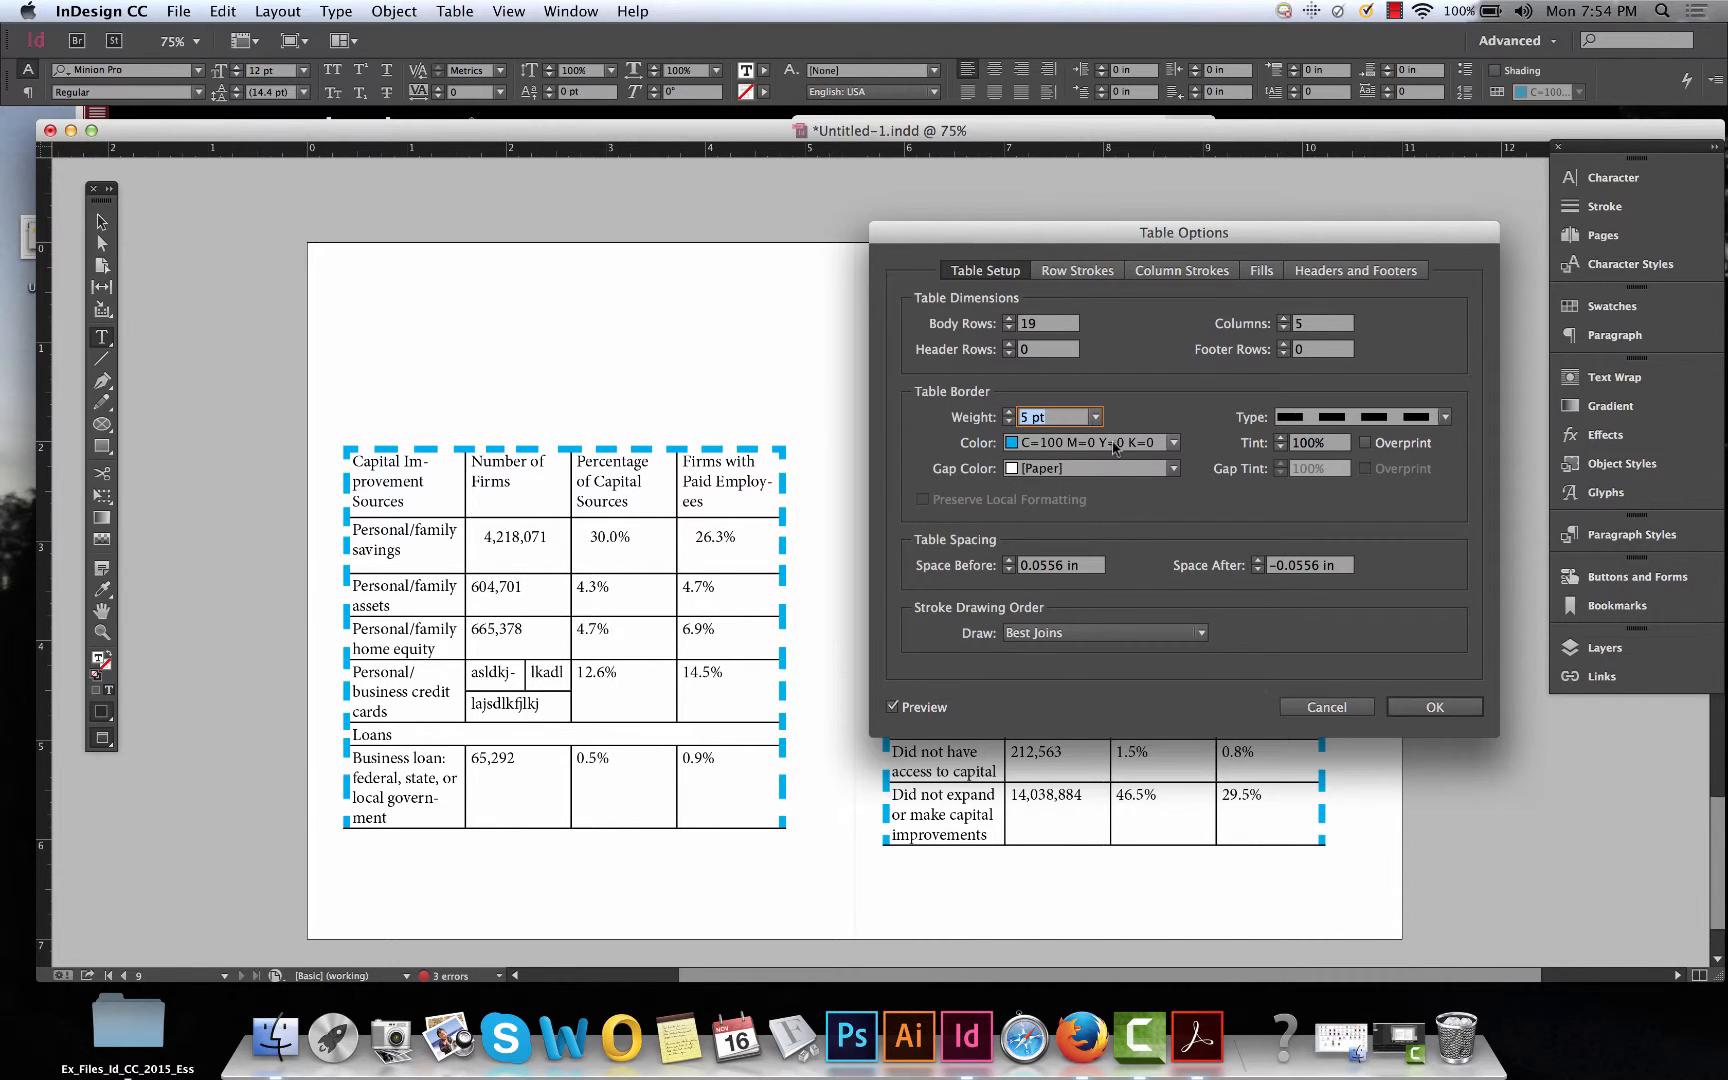
click(1174, 468)
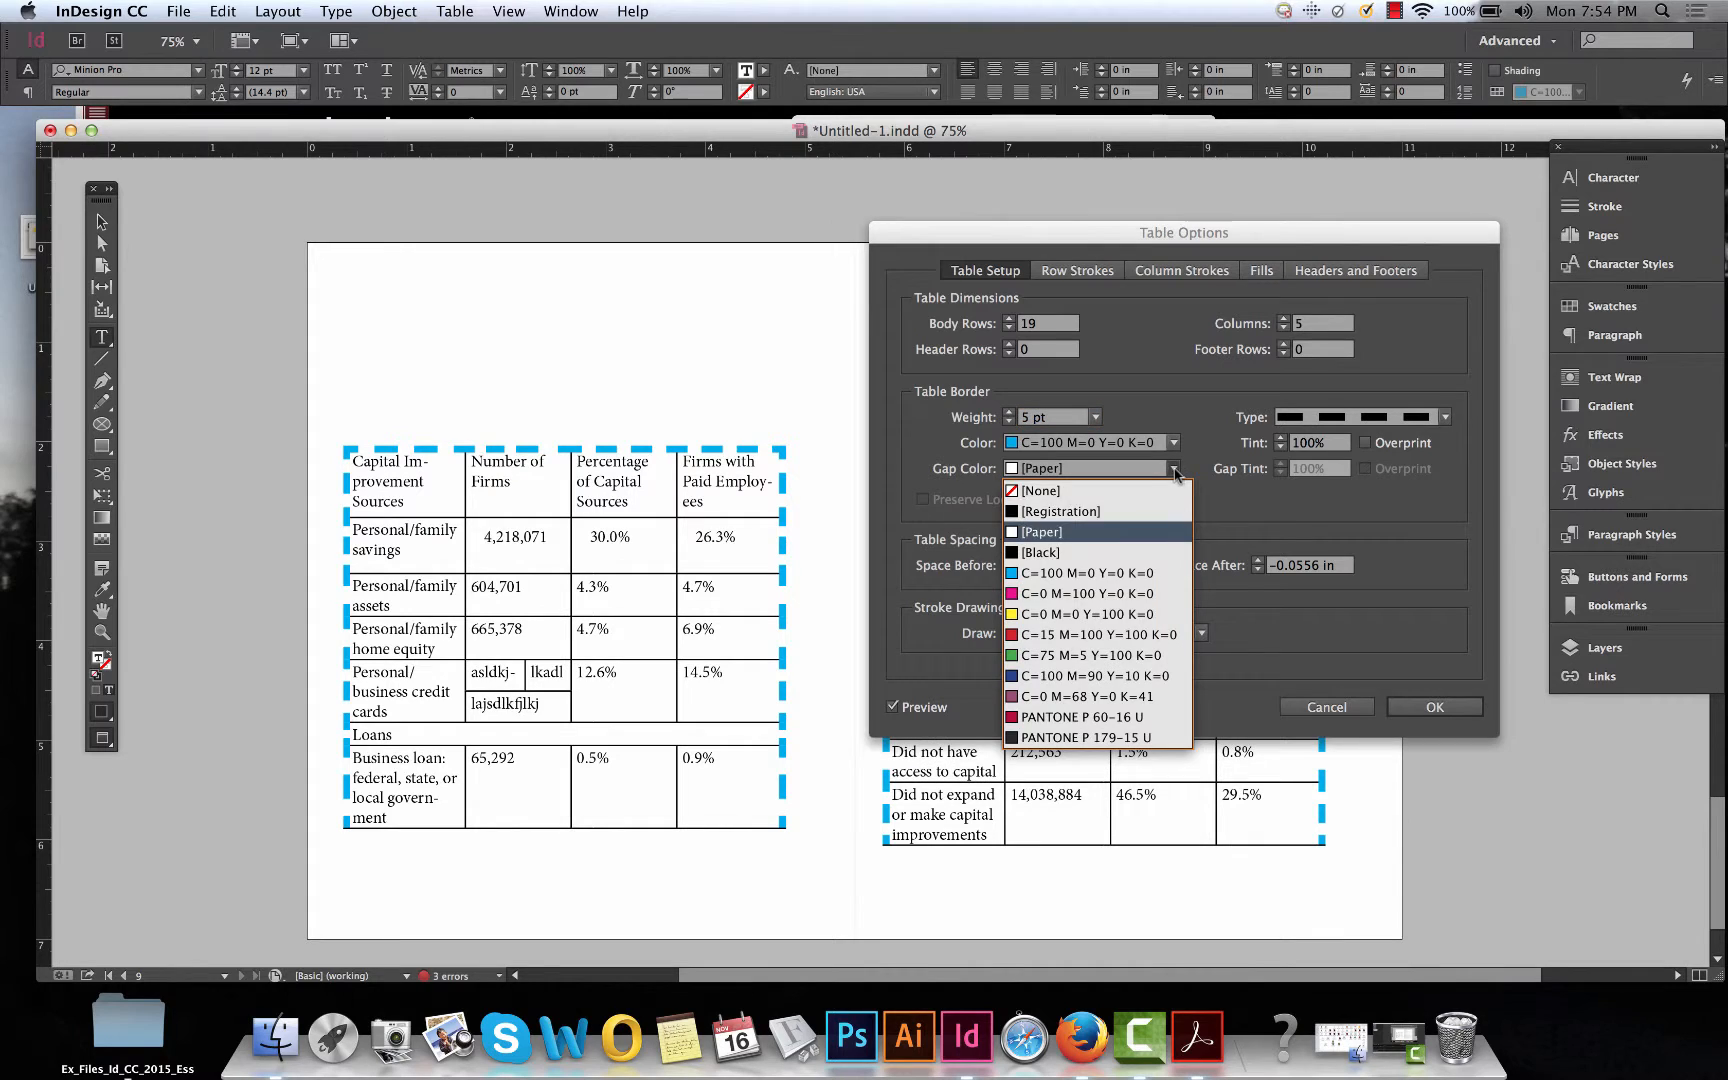
click(1054, 499)
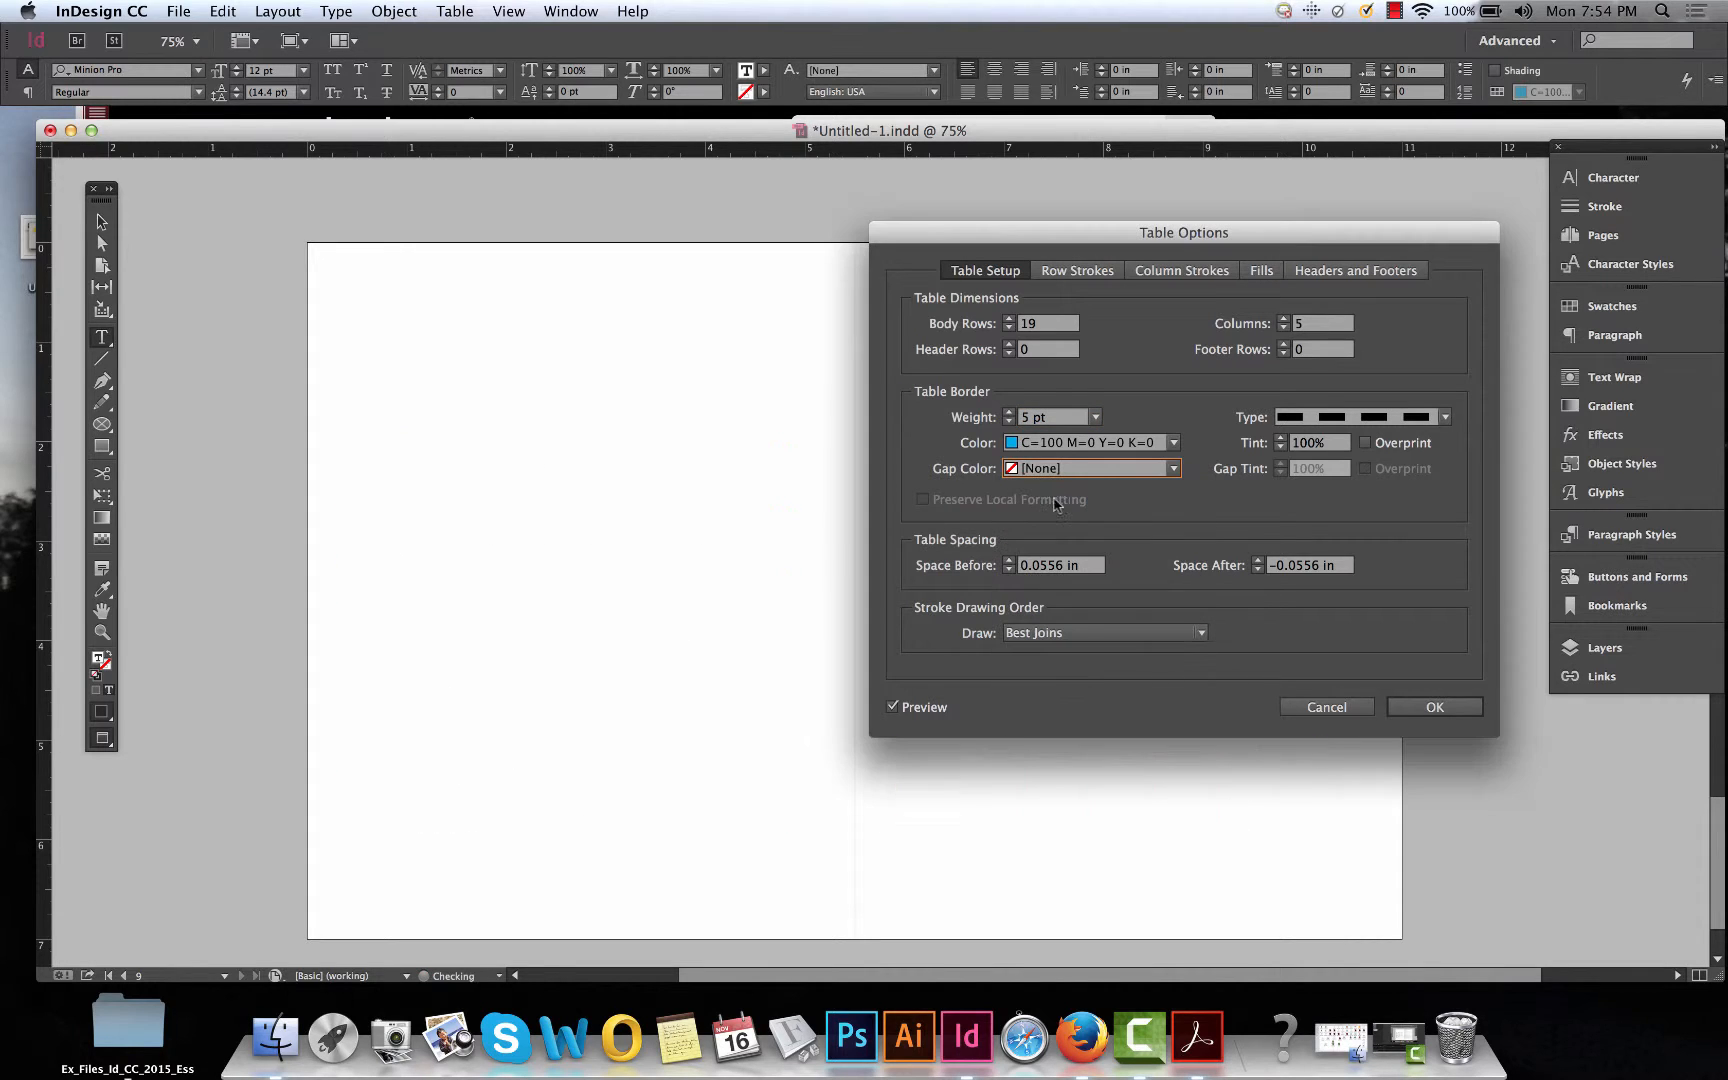
click(1443, 416)
click(1298, 238)
Give the table alternating fills with the Every Other Row pattern.
click(1268, 272)
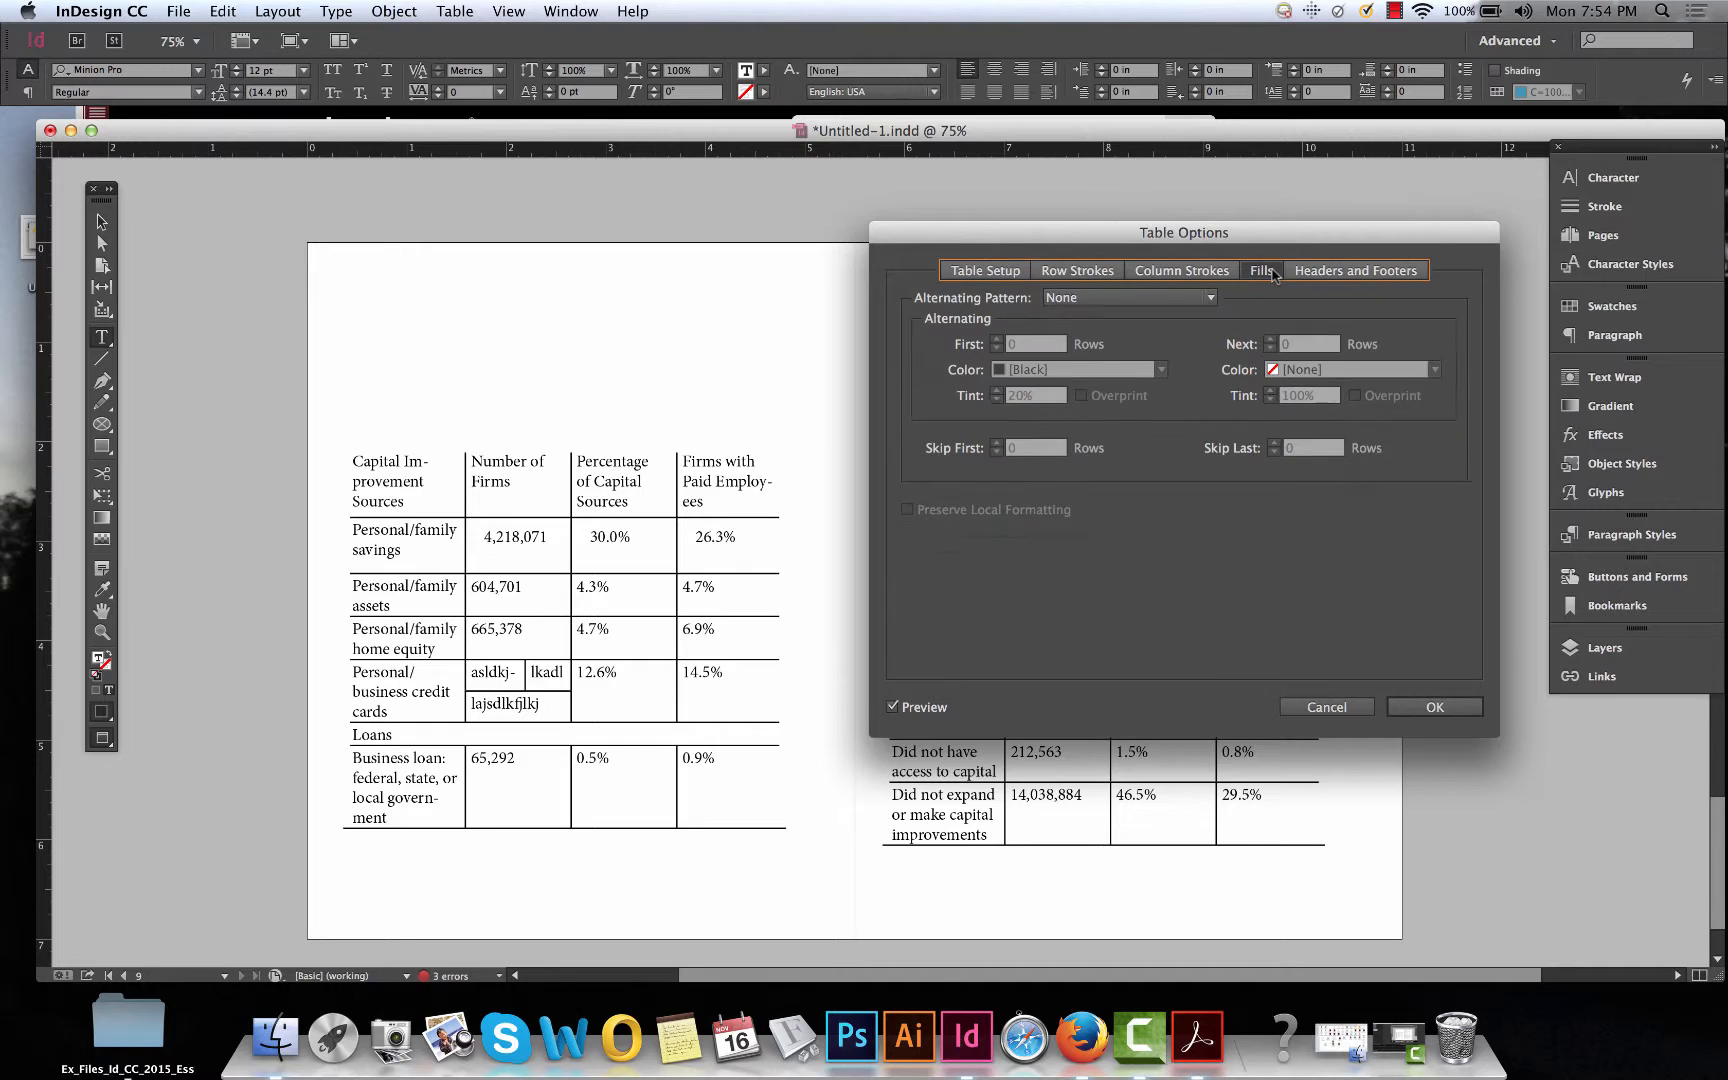
click(1208, 299)
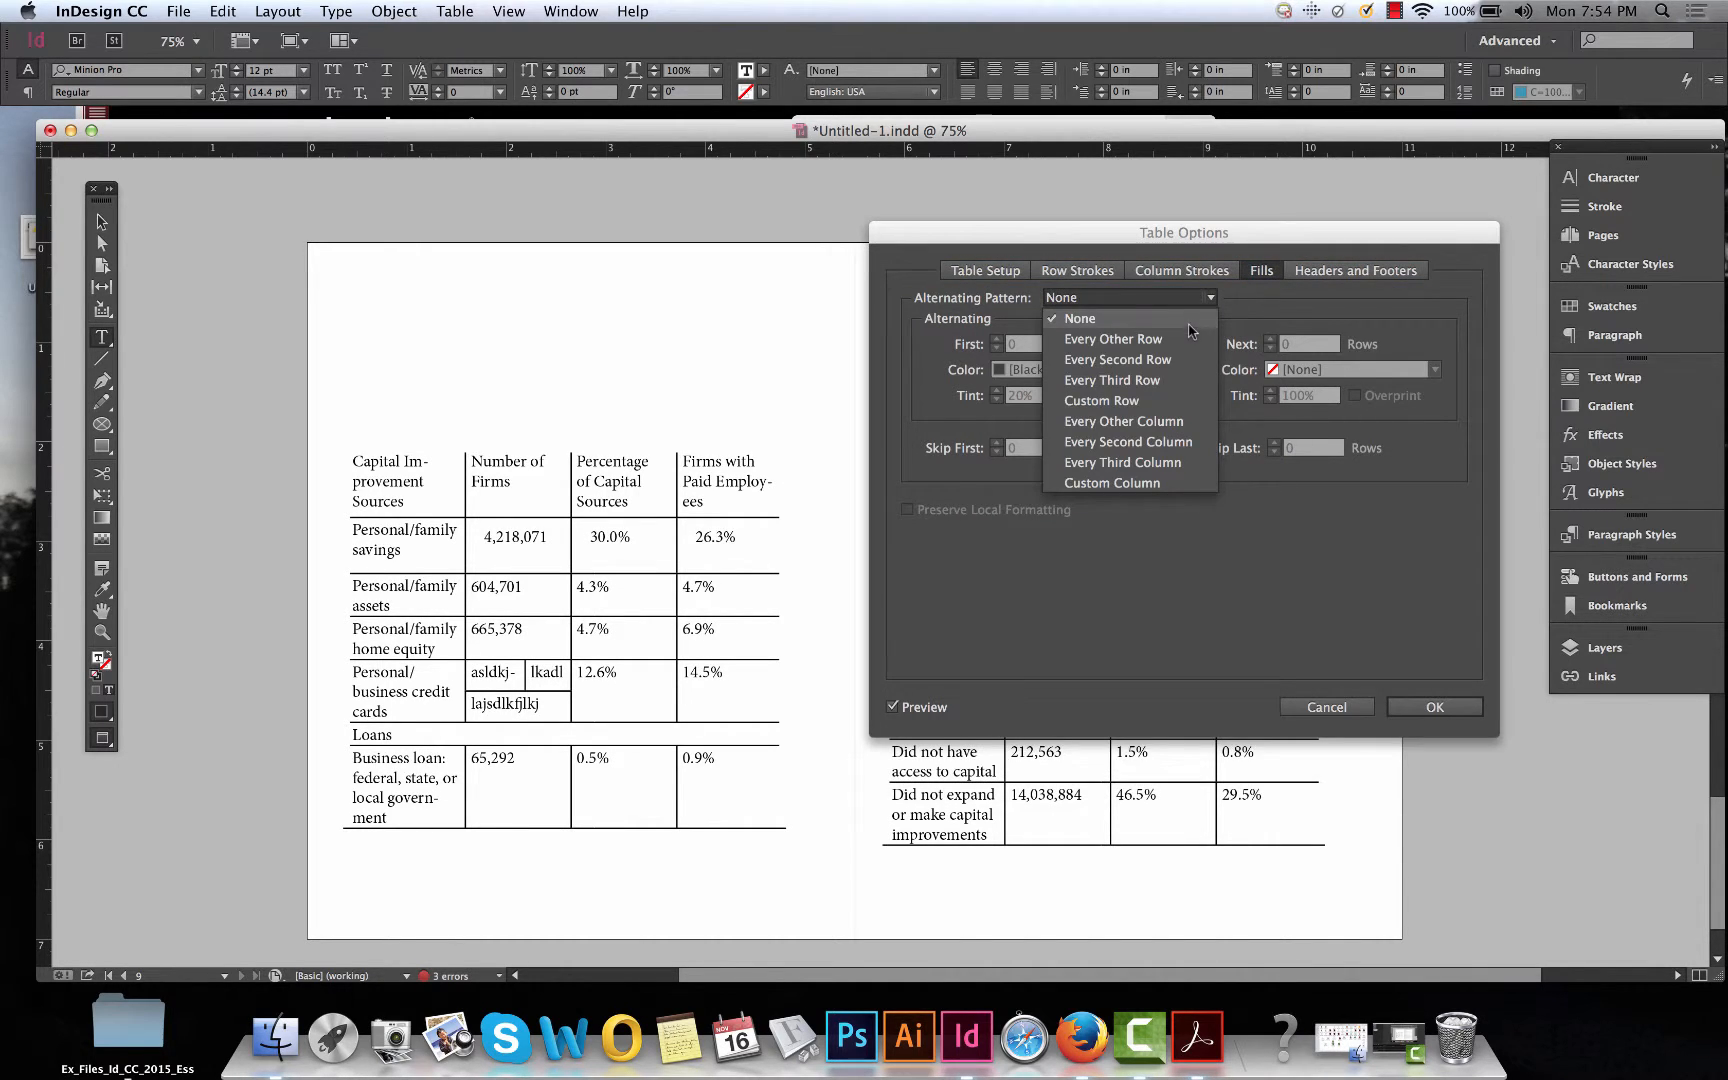
click(1190, 340)
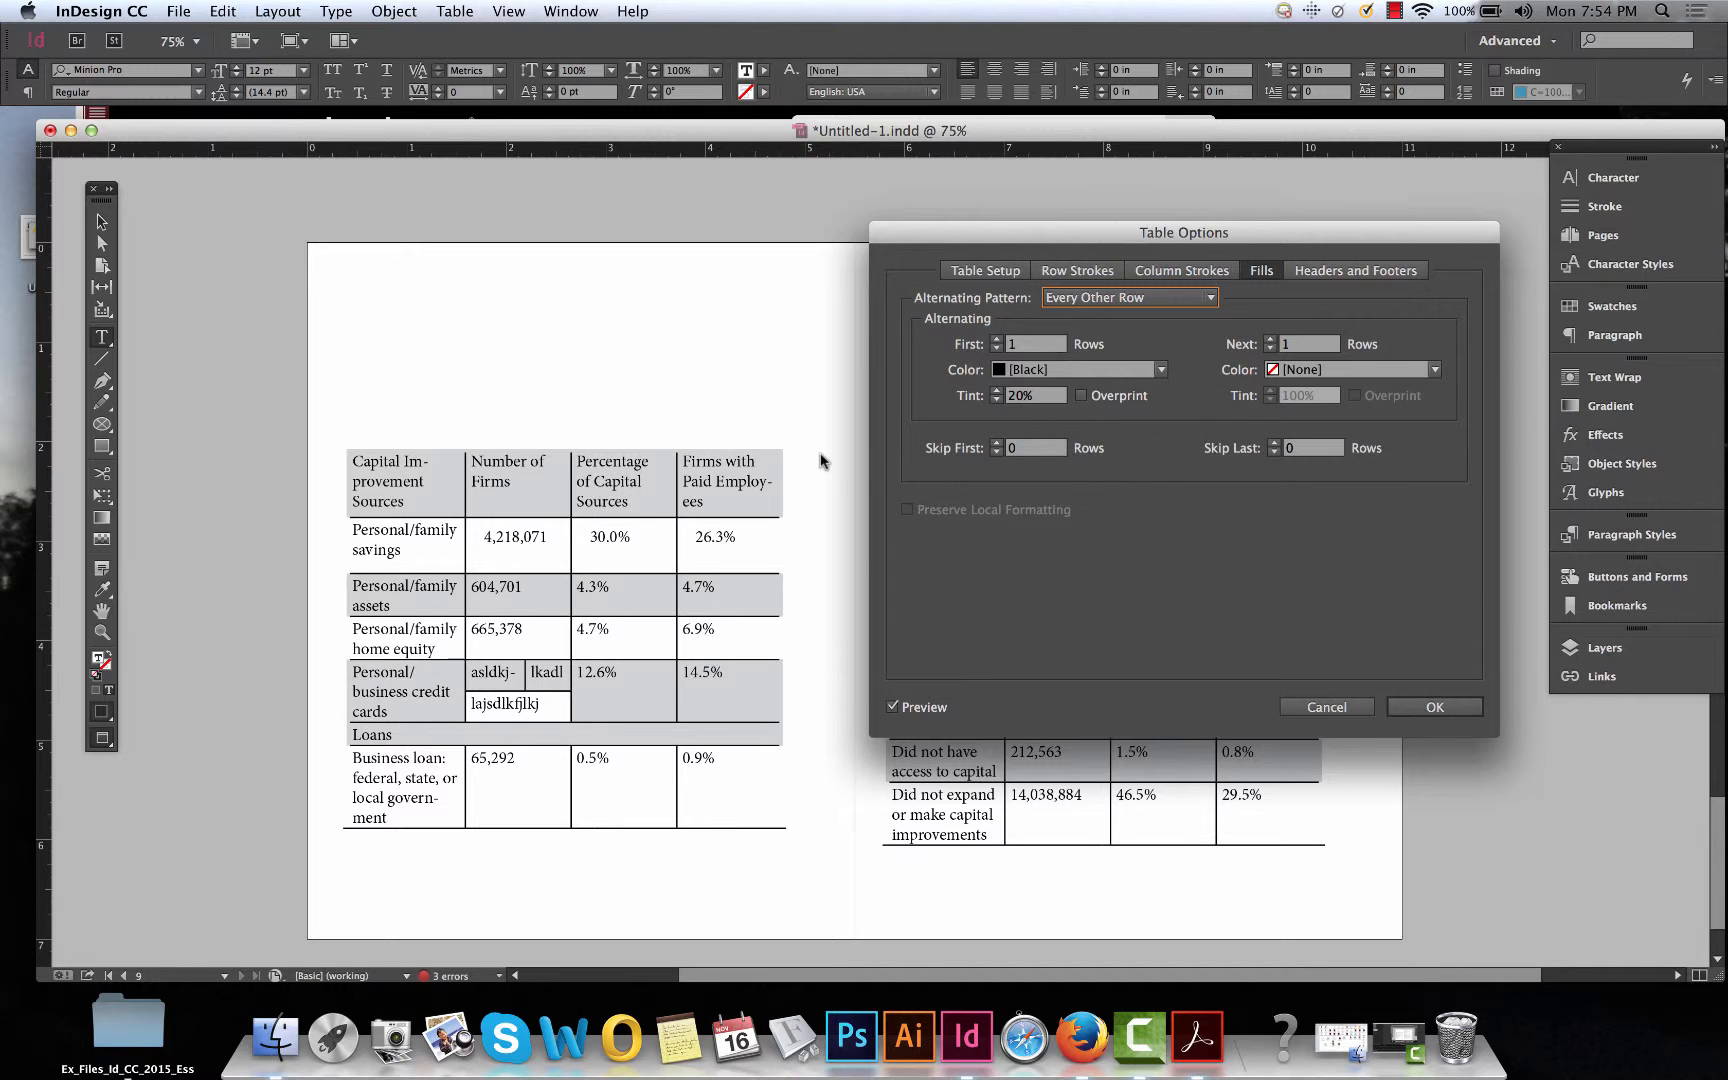
mouse_move(980, 232)
mouse_down()
mouse_move(1190, 230)
mouse_move(1401, 329)
mouse_move(1336, 379)
mouse_move(1266, 318)
mouse_move(992, 235)
mouse_up()
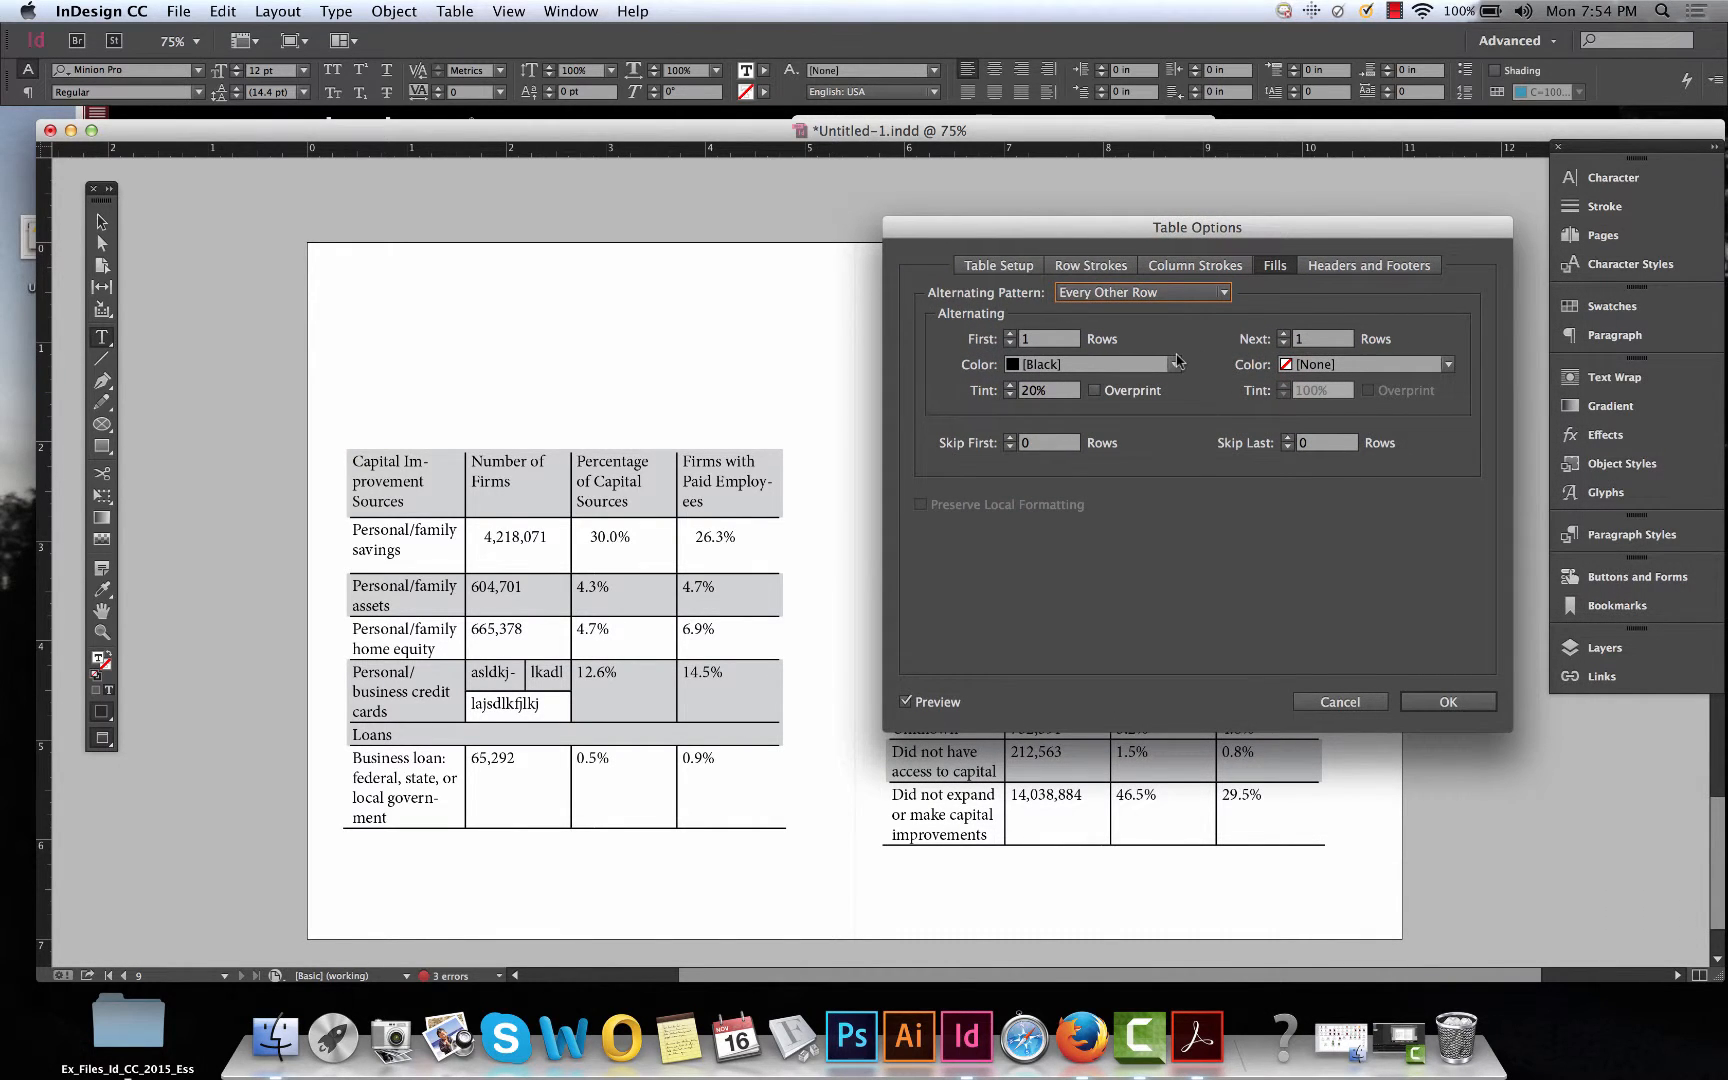
Set the first alternating rows' fill colour to C=15 M=100 Y=100 K=0 with a 60% tint.
click(1176, 365)
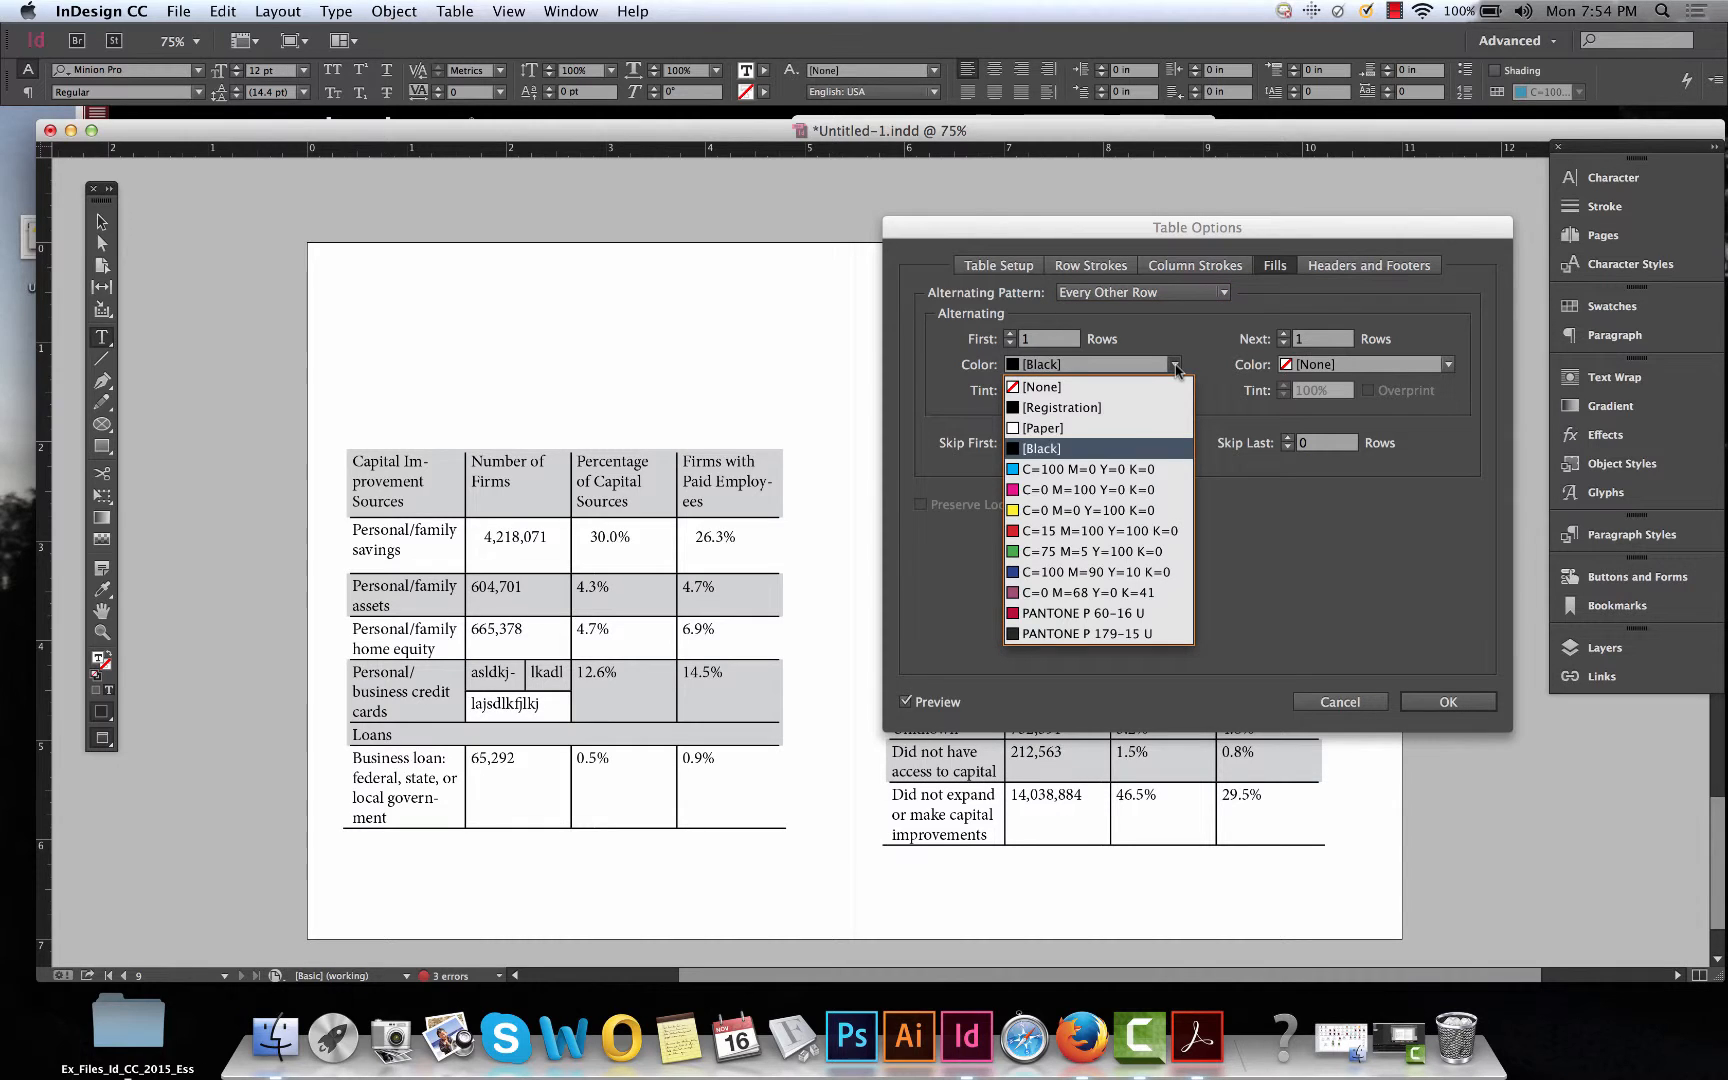
click(1088, 531)
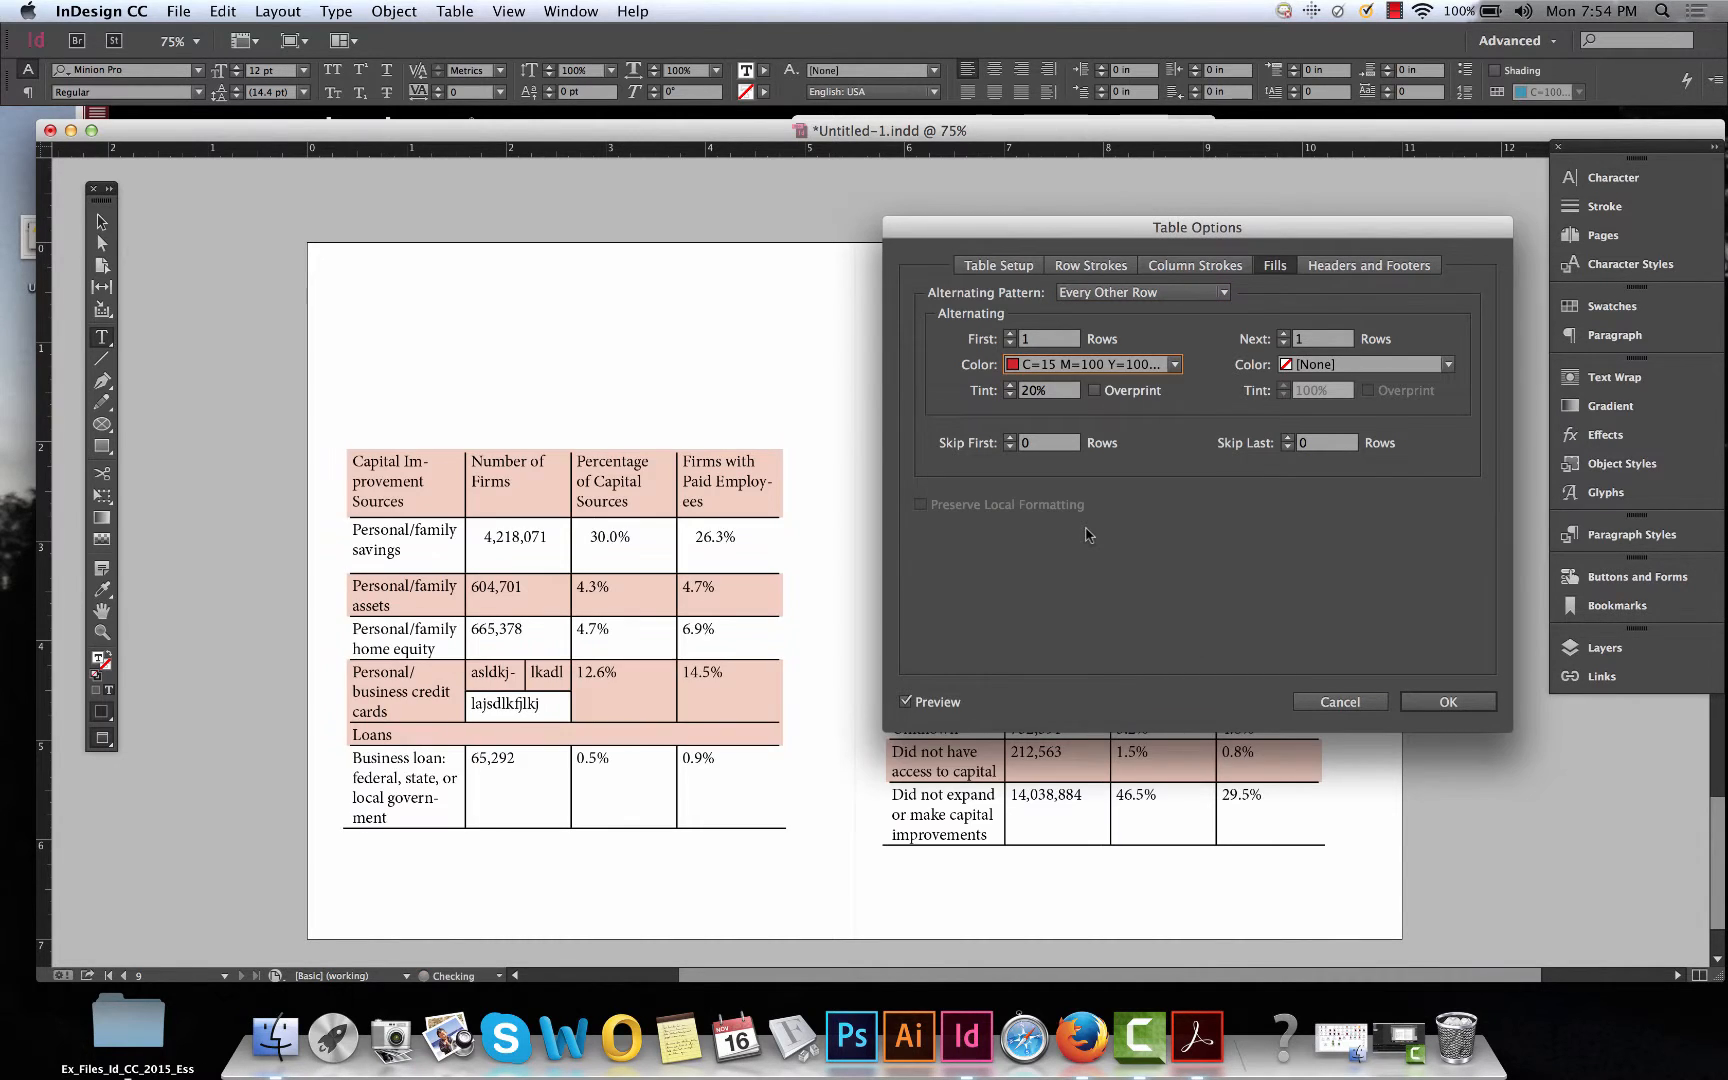
drag(1047, 393, 991, 392)
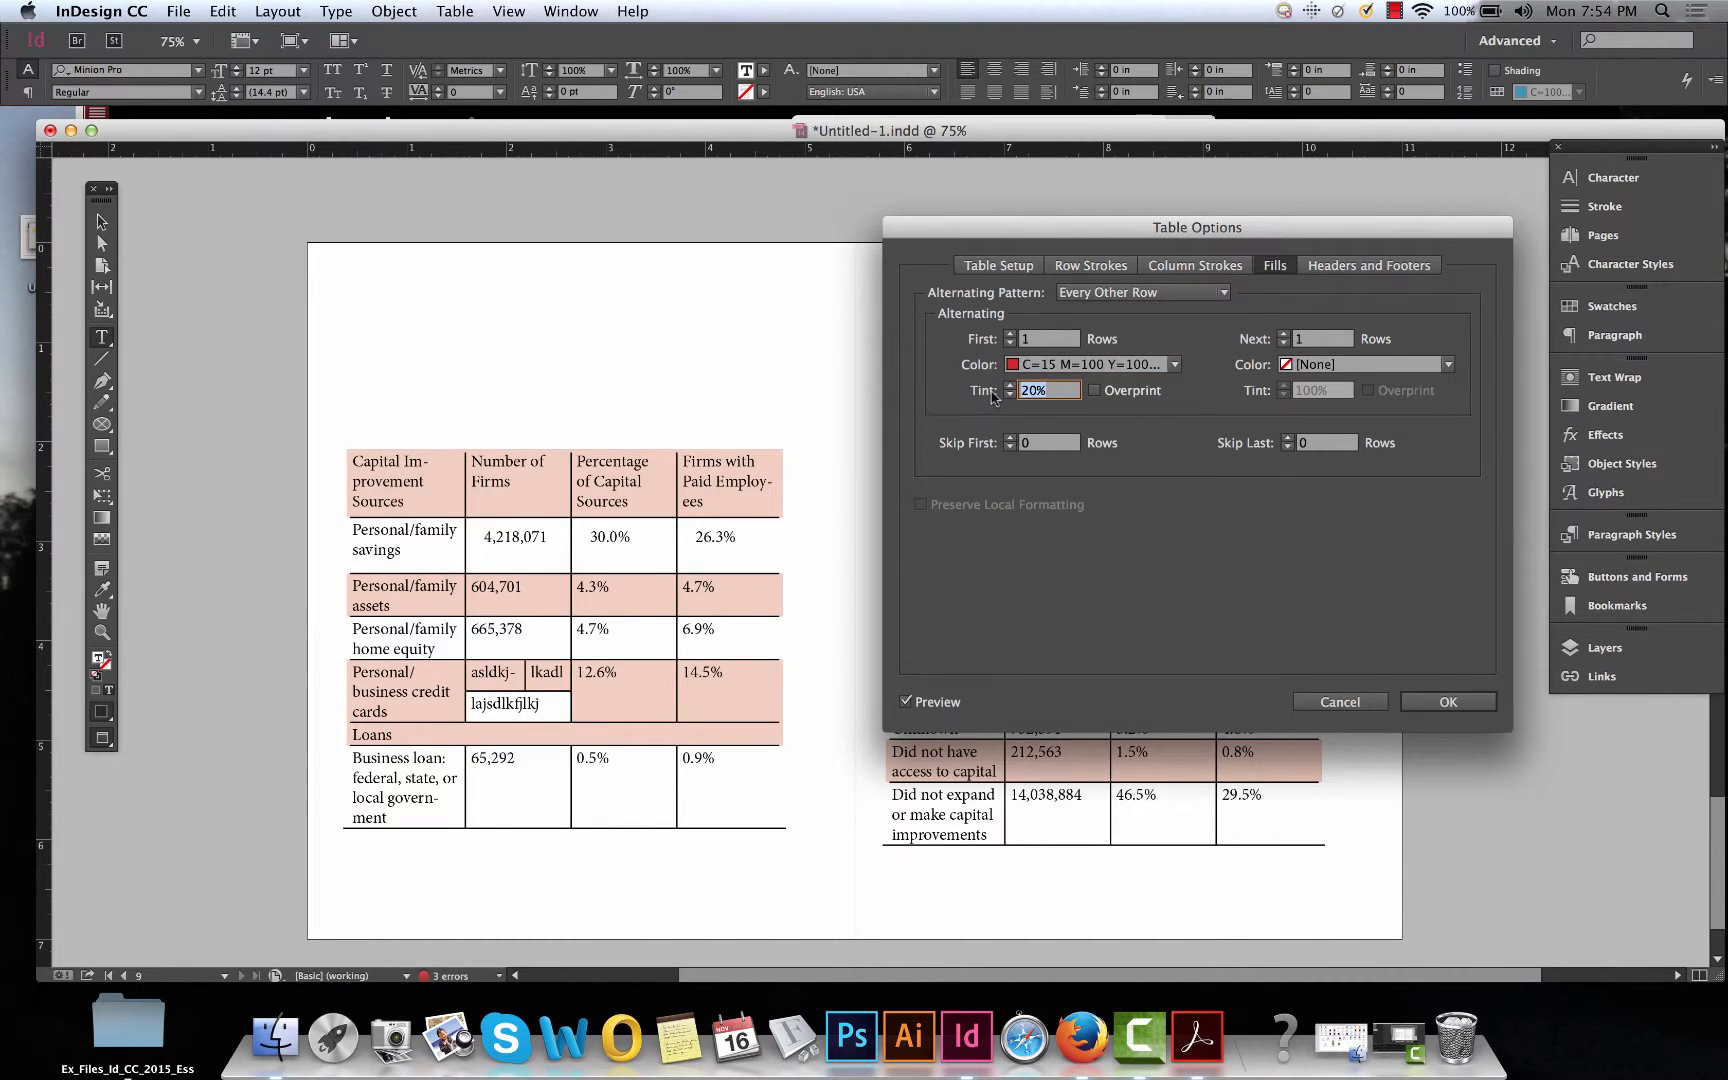
text(22%)
drag(1043, 390, 985, 387)
text(60)
Set the fill colour of the next alternating rows to C=0 M=100 Y=0 K=0.
click(1308, 366)
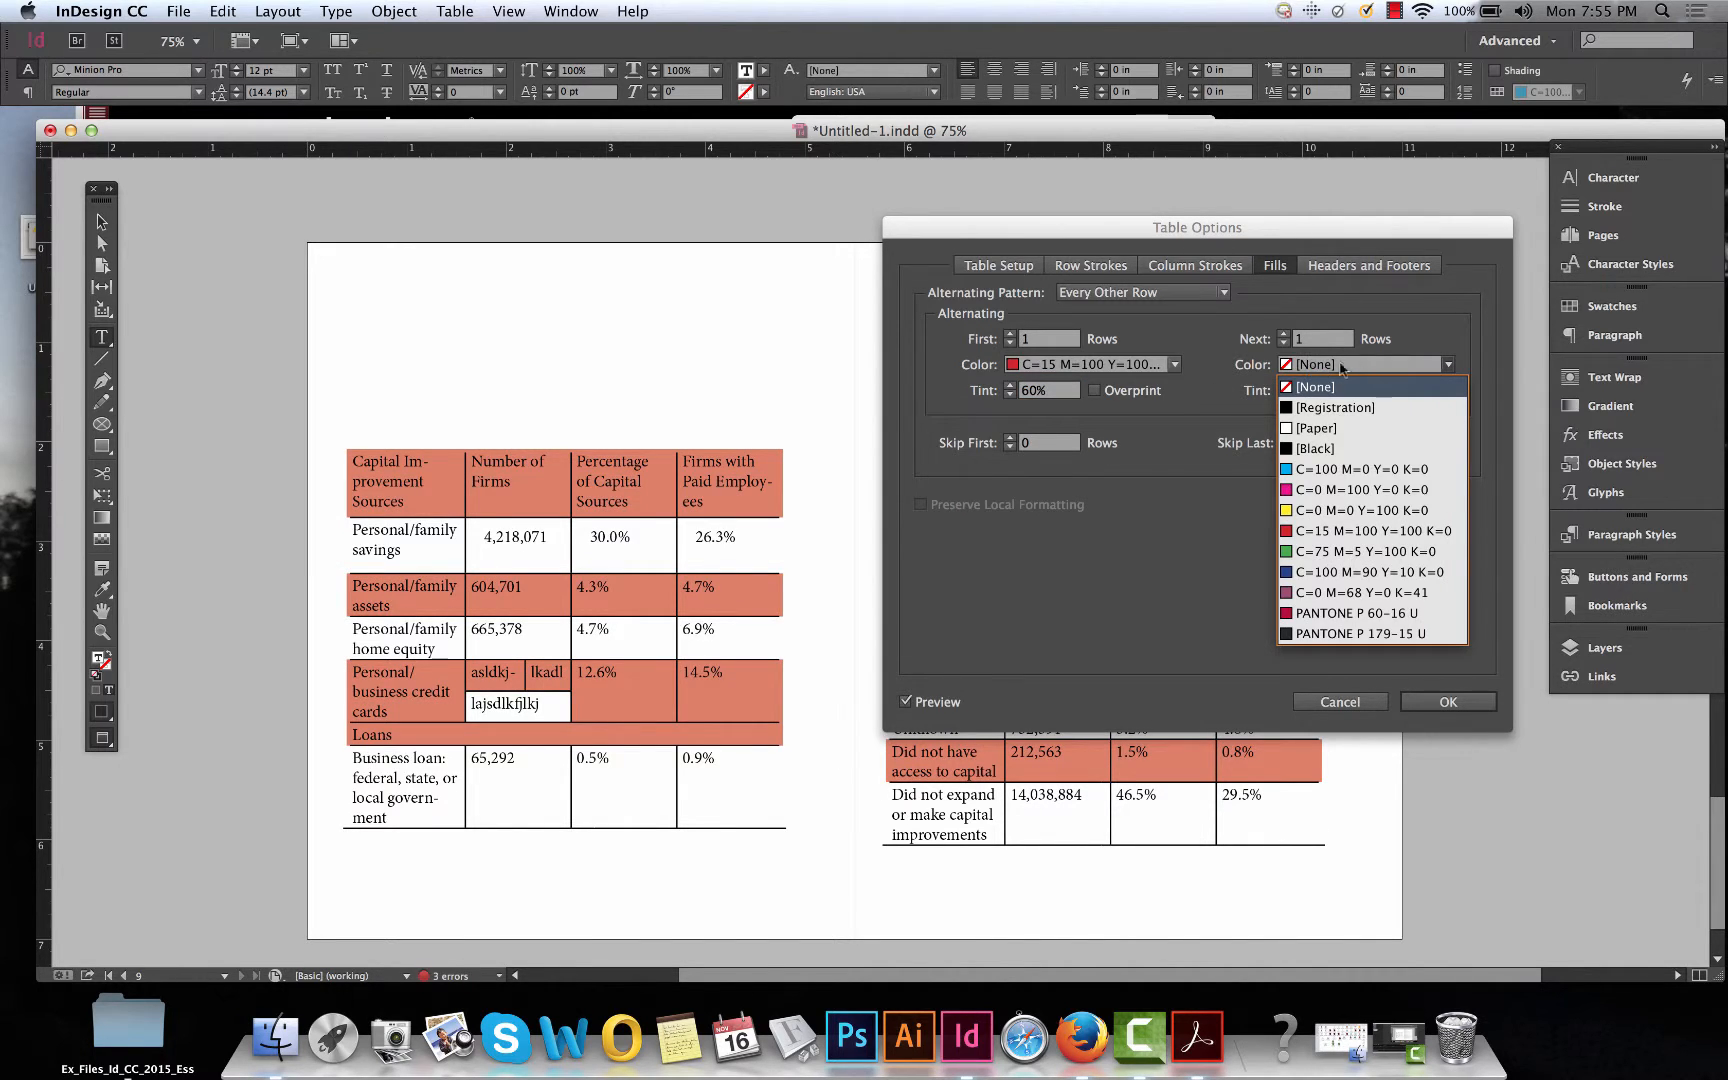
click(1441, 336)
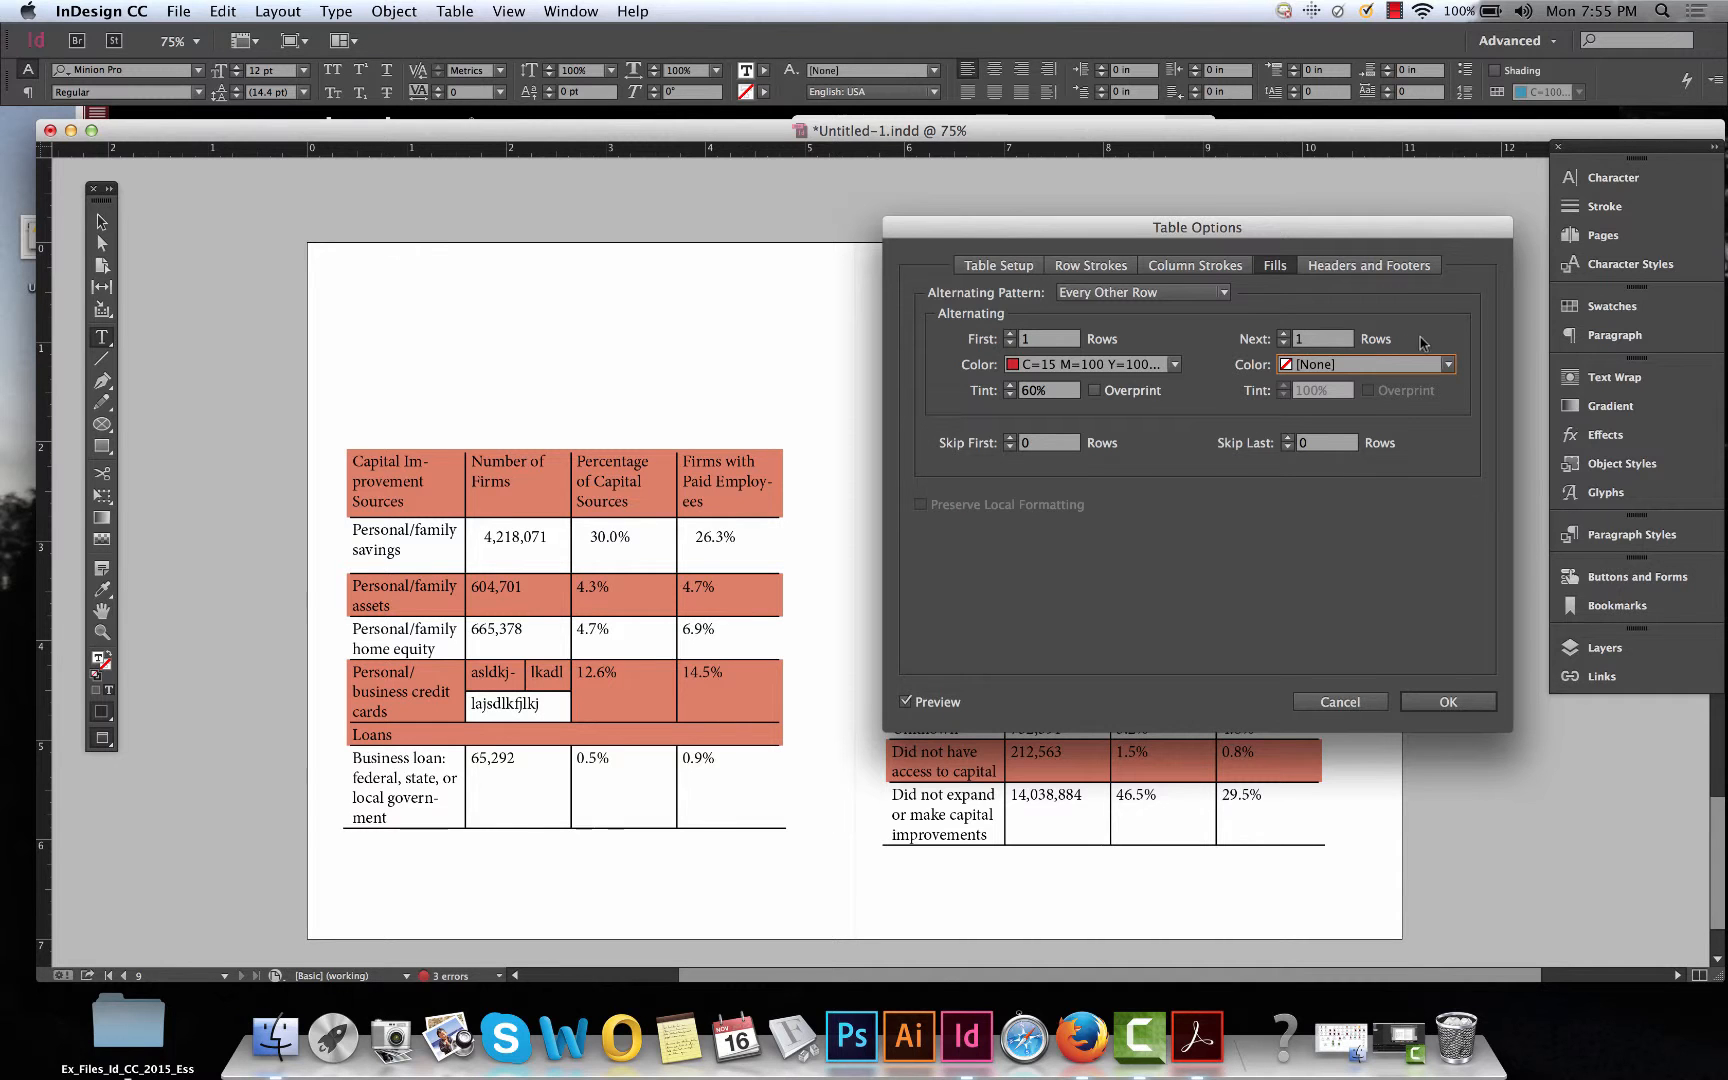
click(1448, 364)
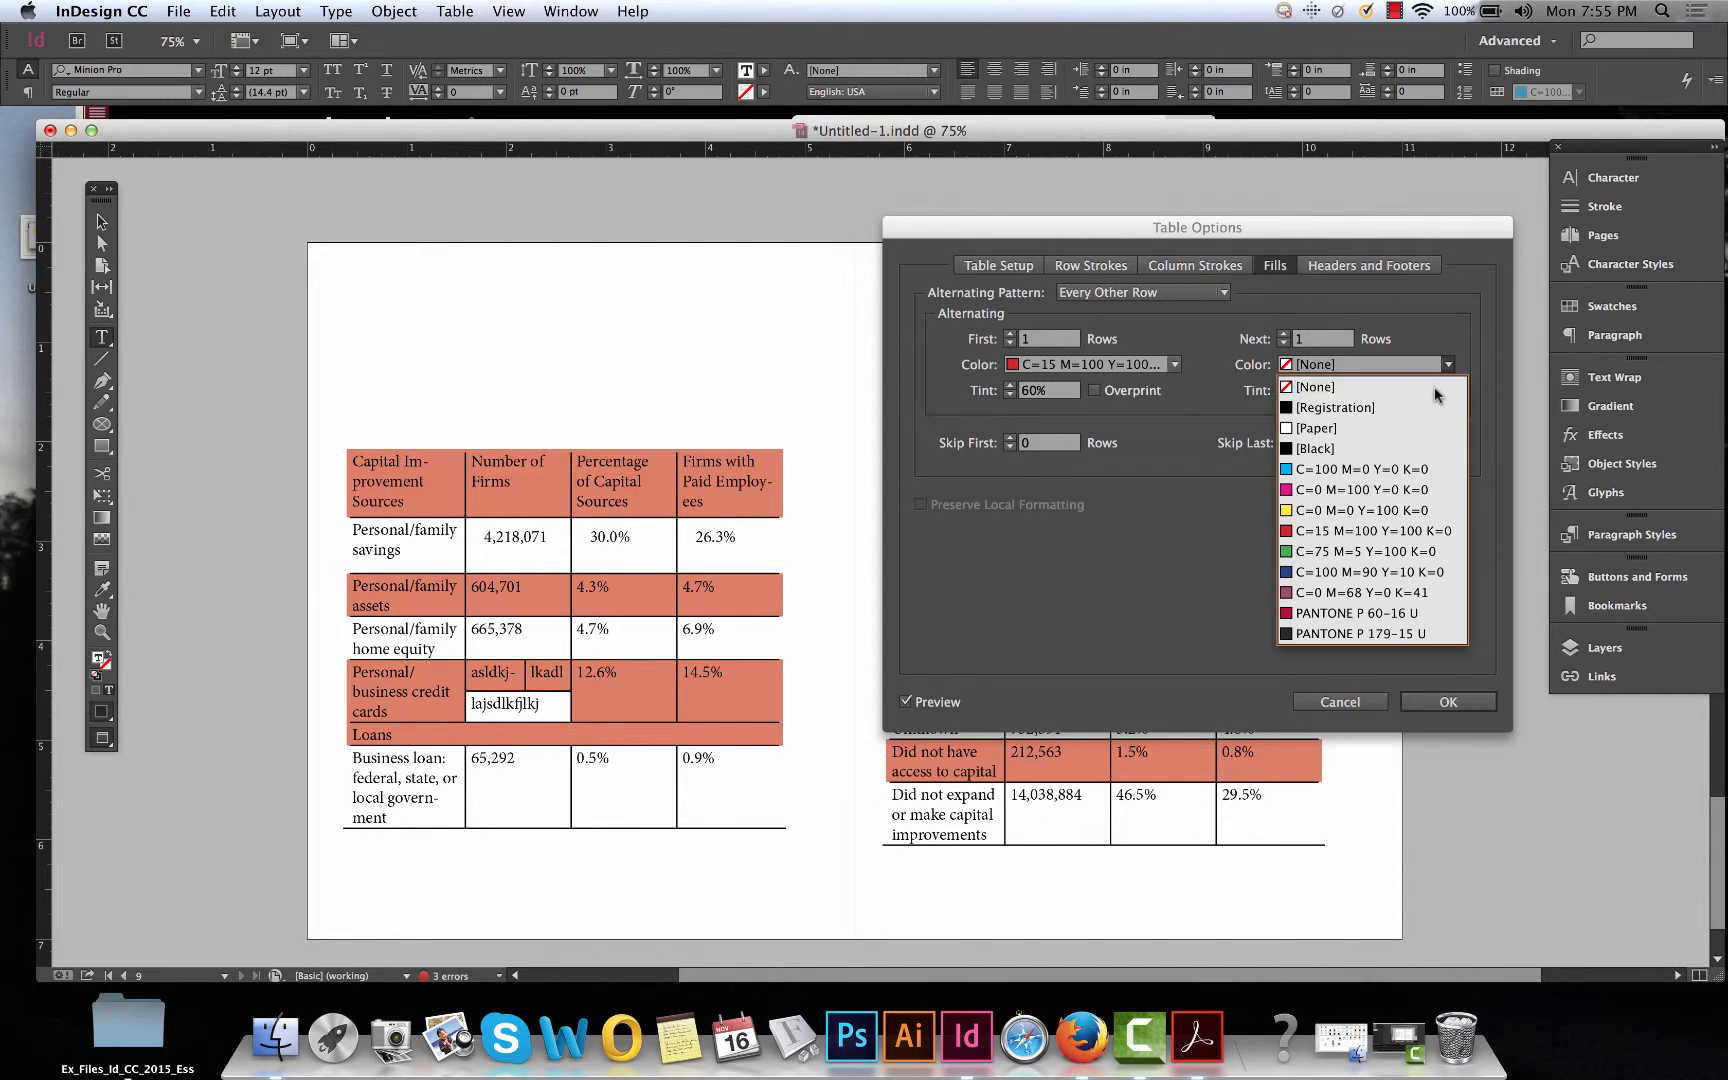
click(1355, 498)
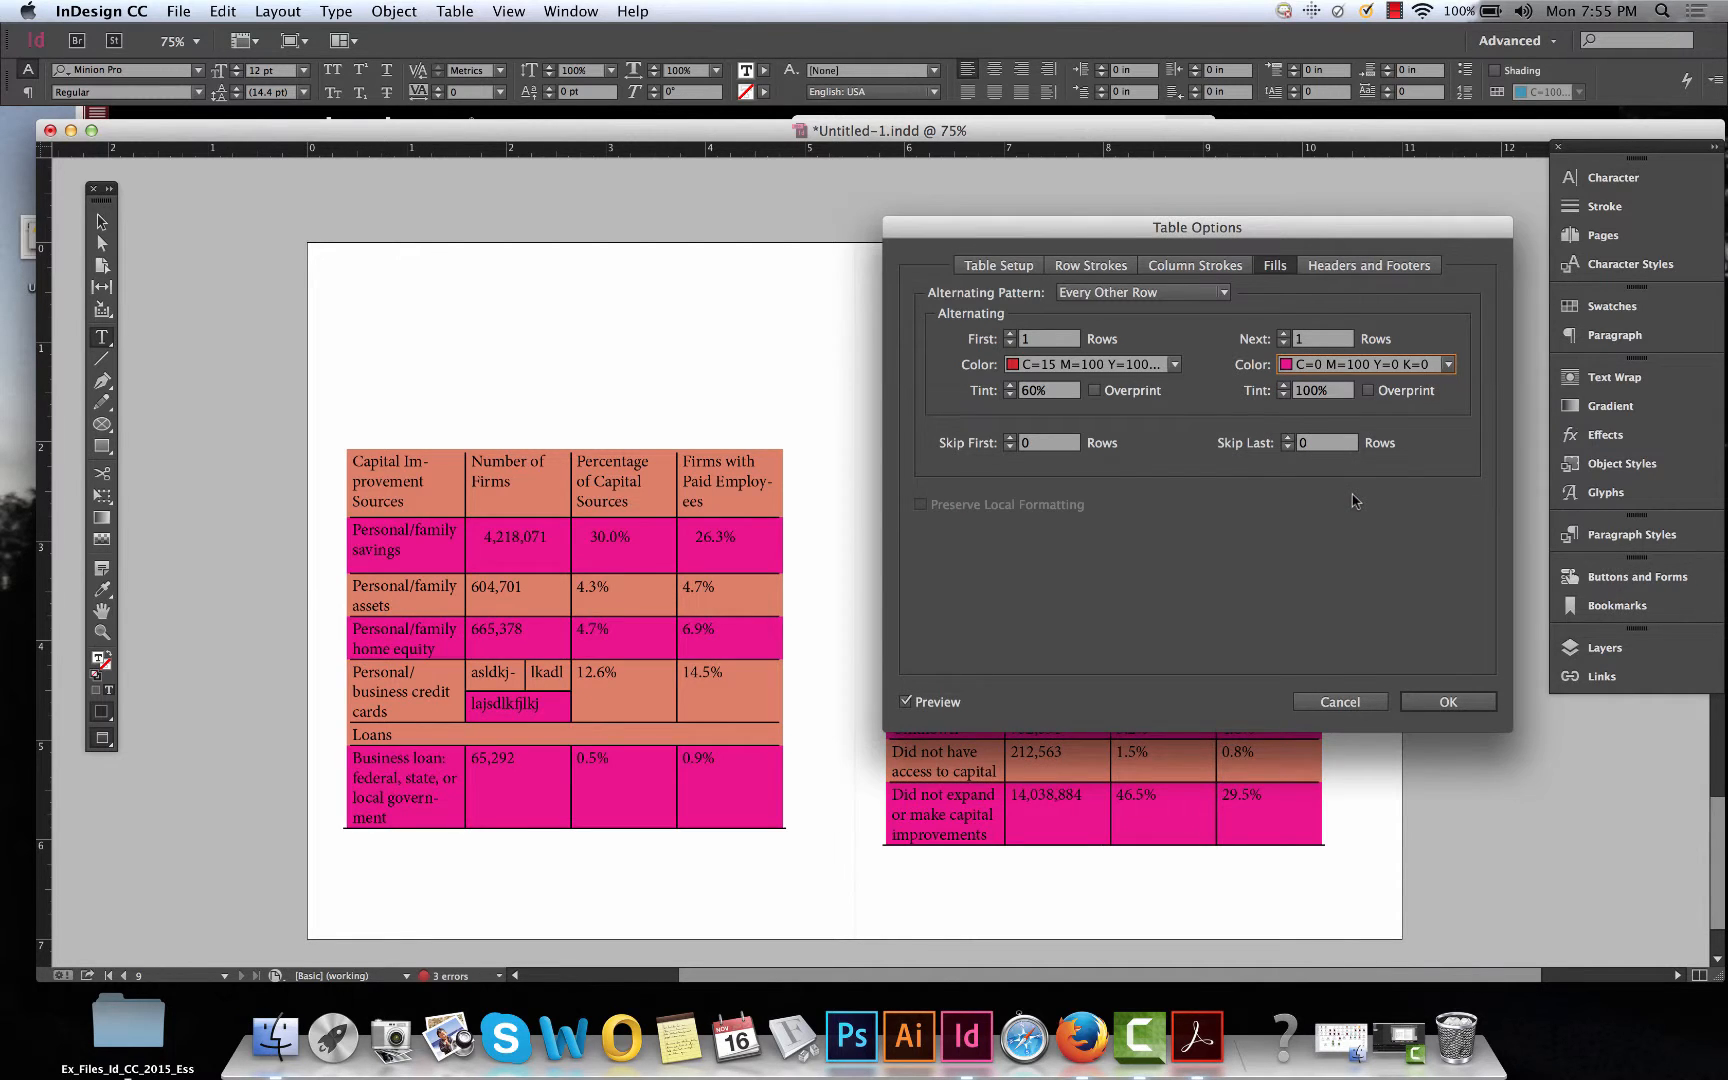
Try C=100 M=0 Y=0 K=0 on the next rows, and finish with [Registration] for the first rows and [None] for the next.
click(1448, 364)
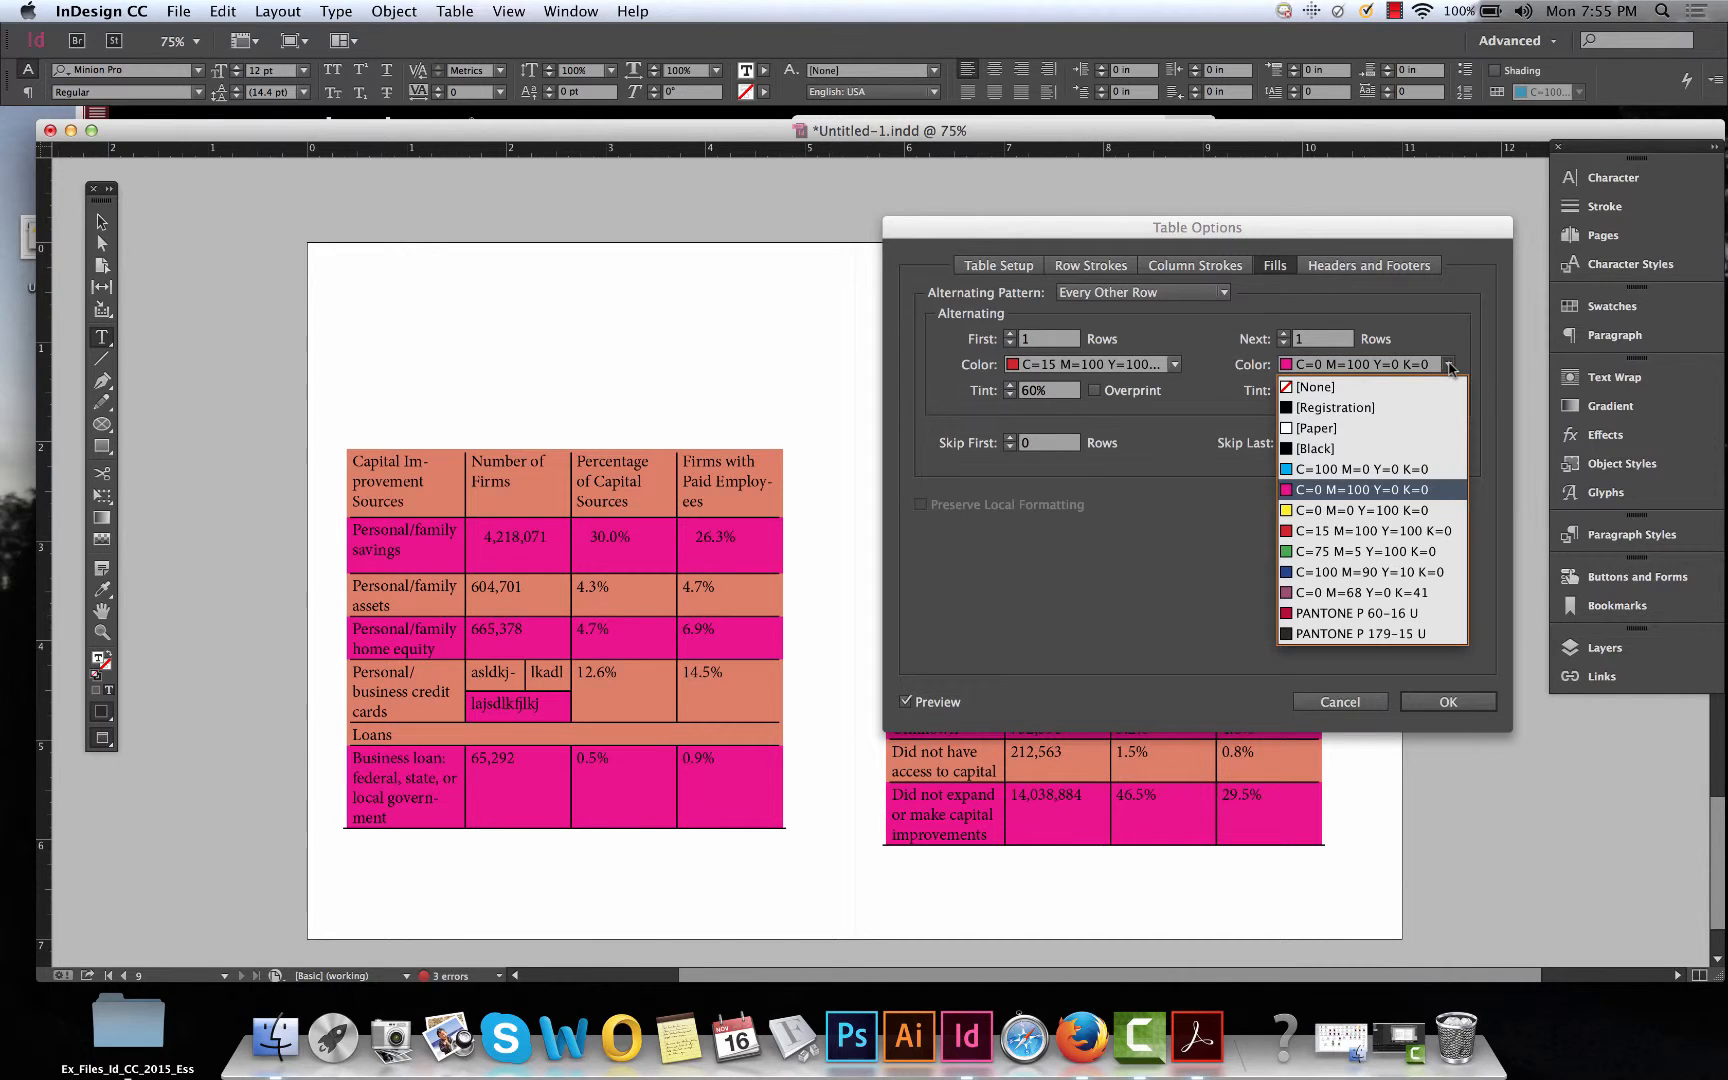
click(1373, 472)
click(1448, 364)
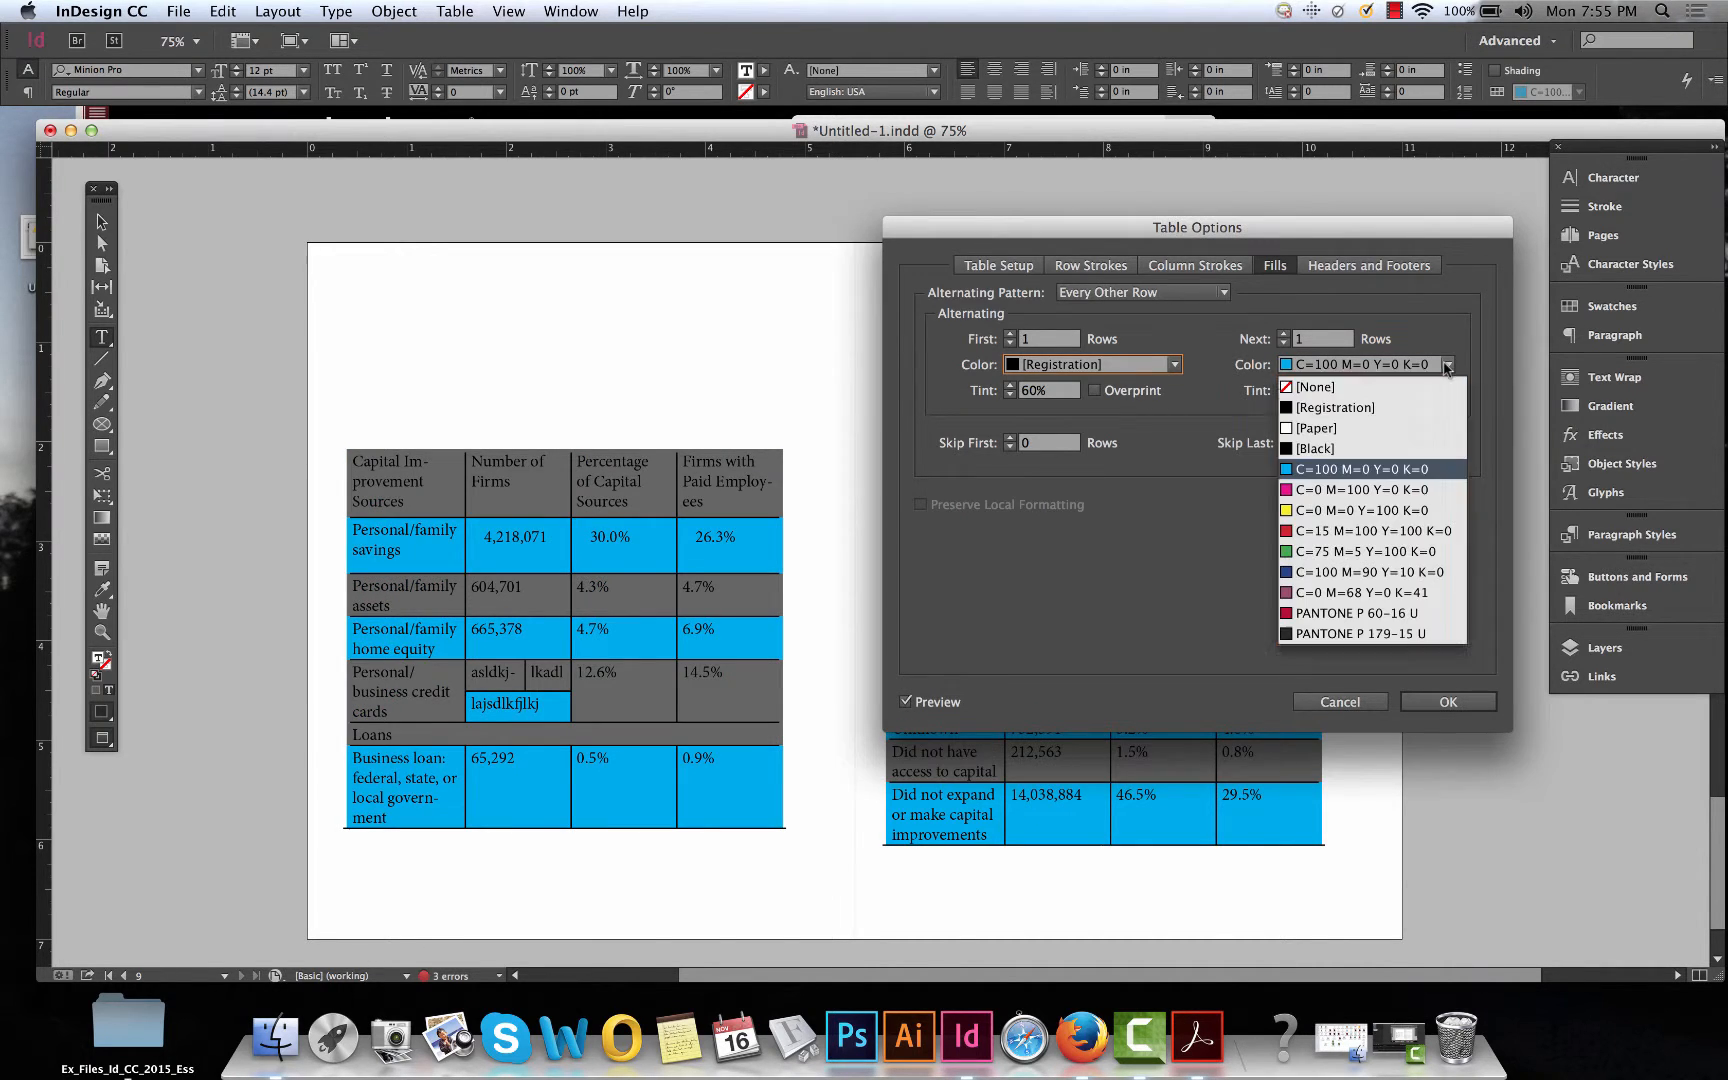
click(1328, 387)
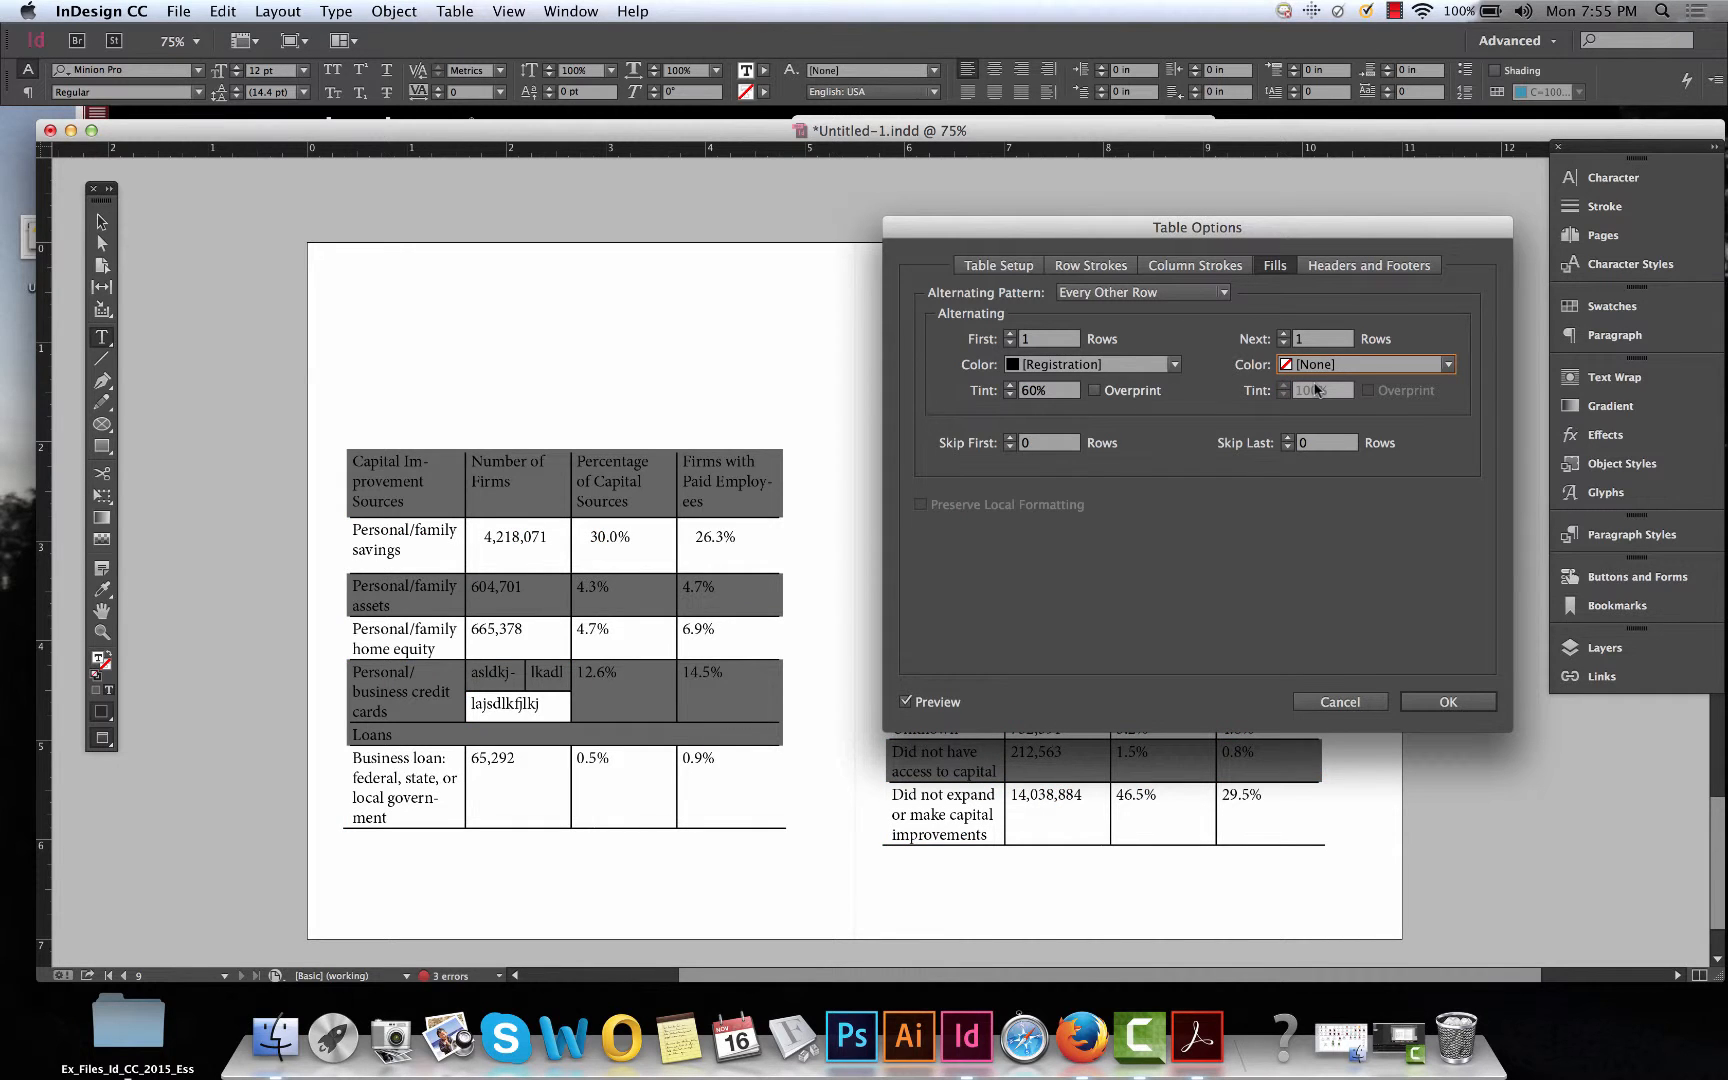
Try the Every Third Column and Every Second Row patterns for the table's fills, and return to Every Other Row.
click(1214, 294)
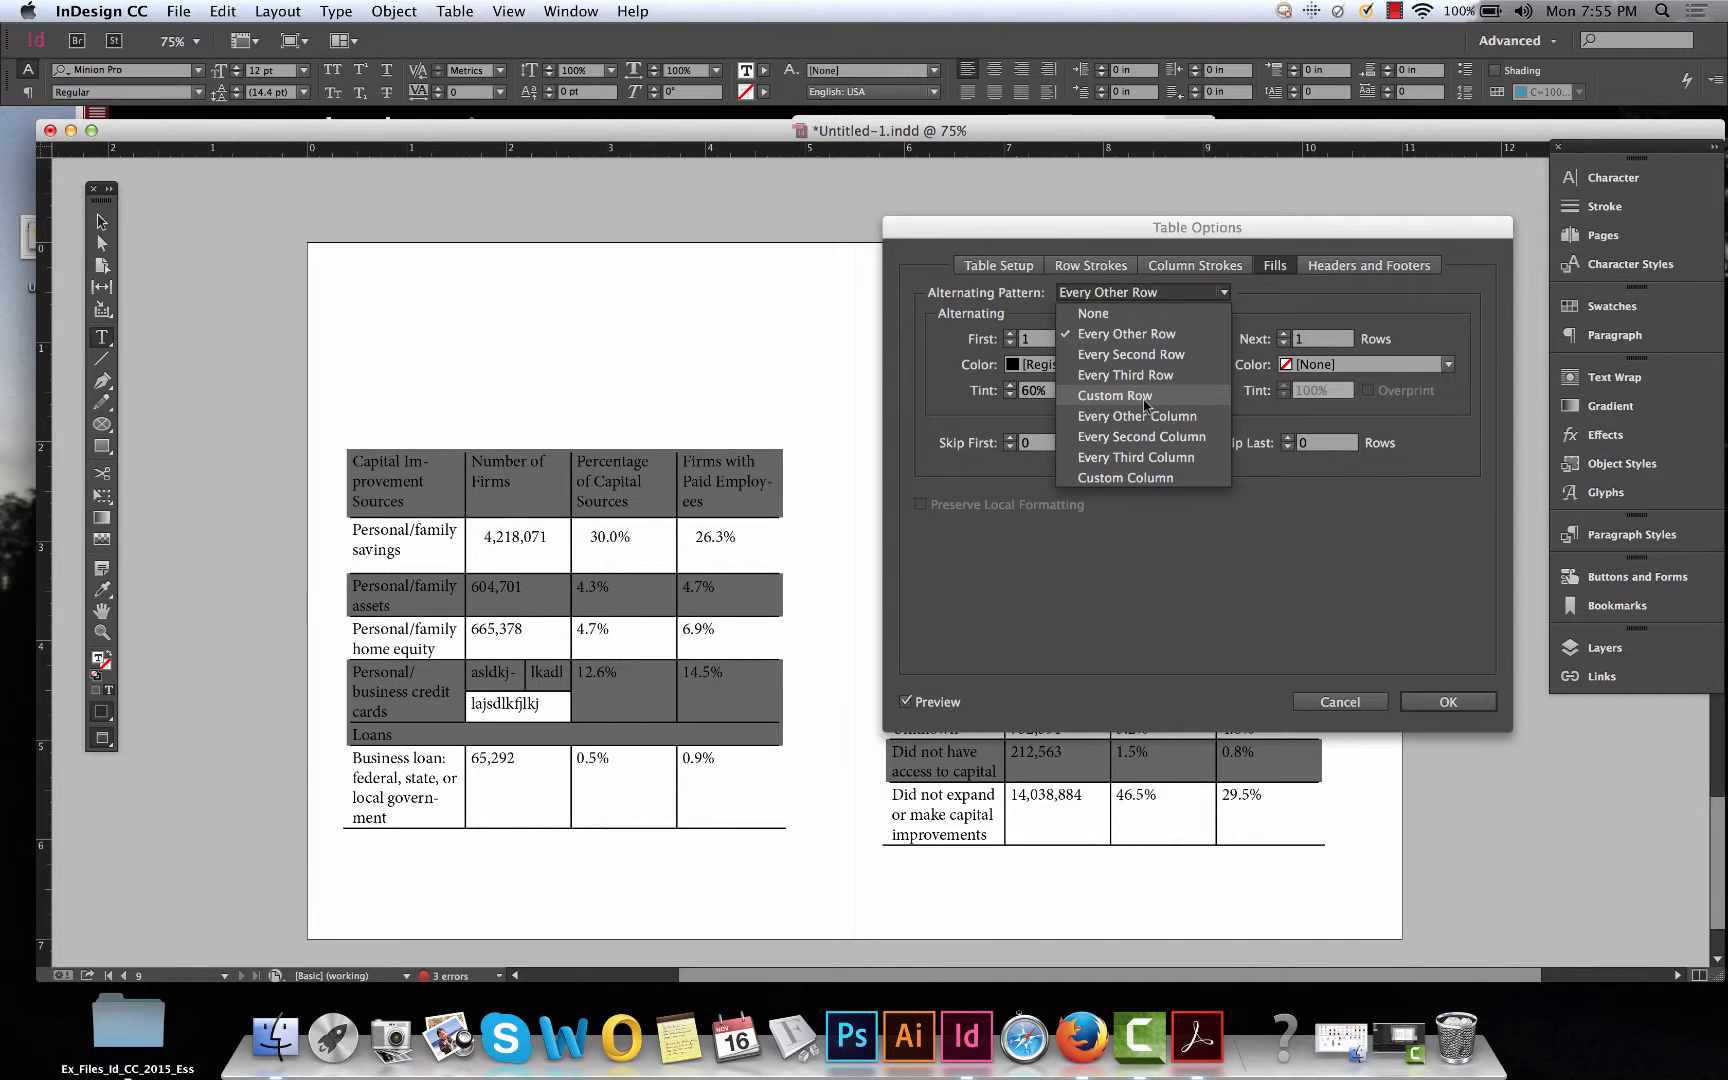
click(1140, 459)
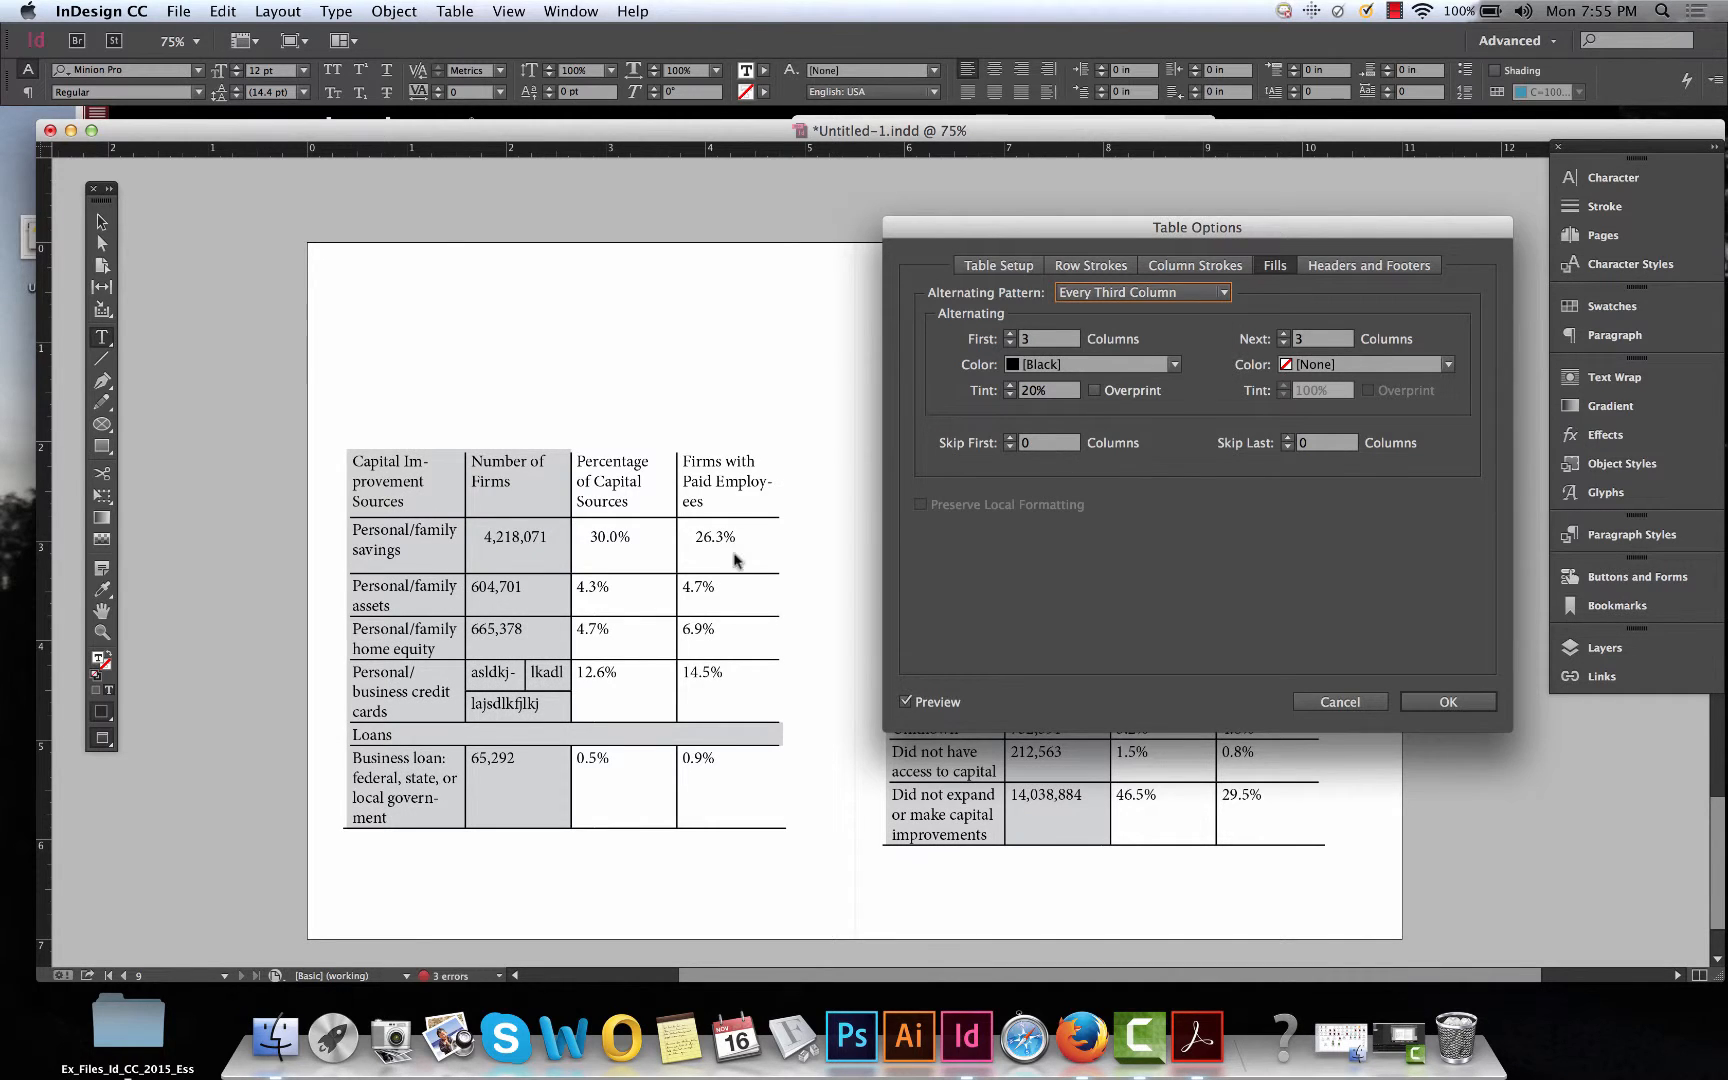
click(1212, 296)
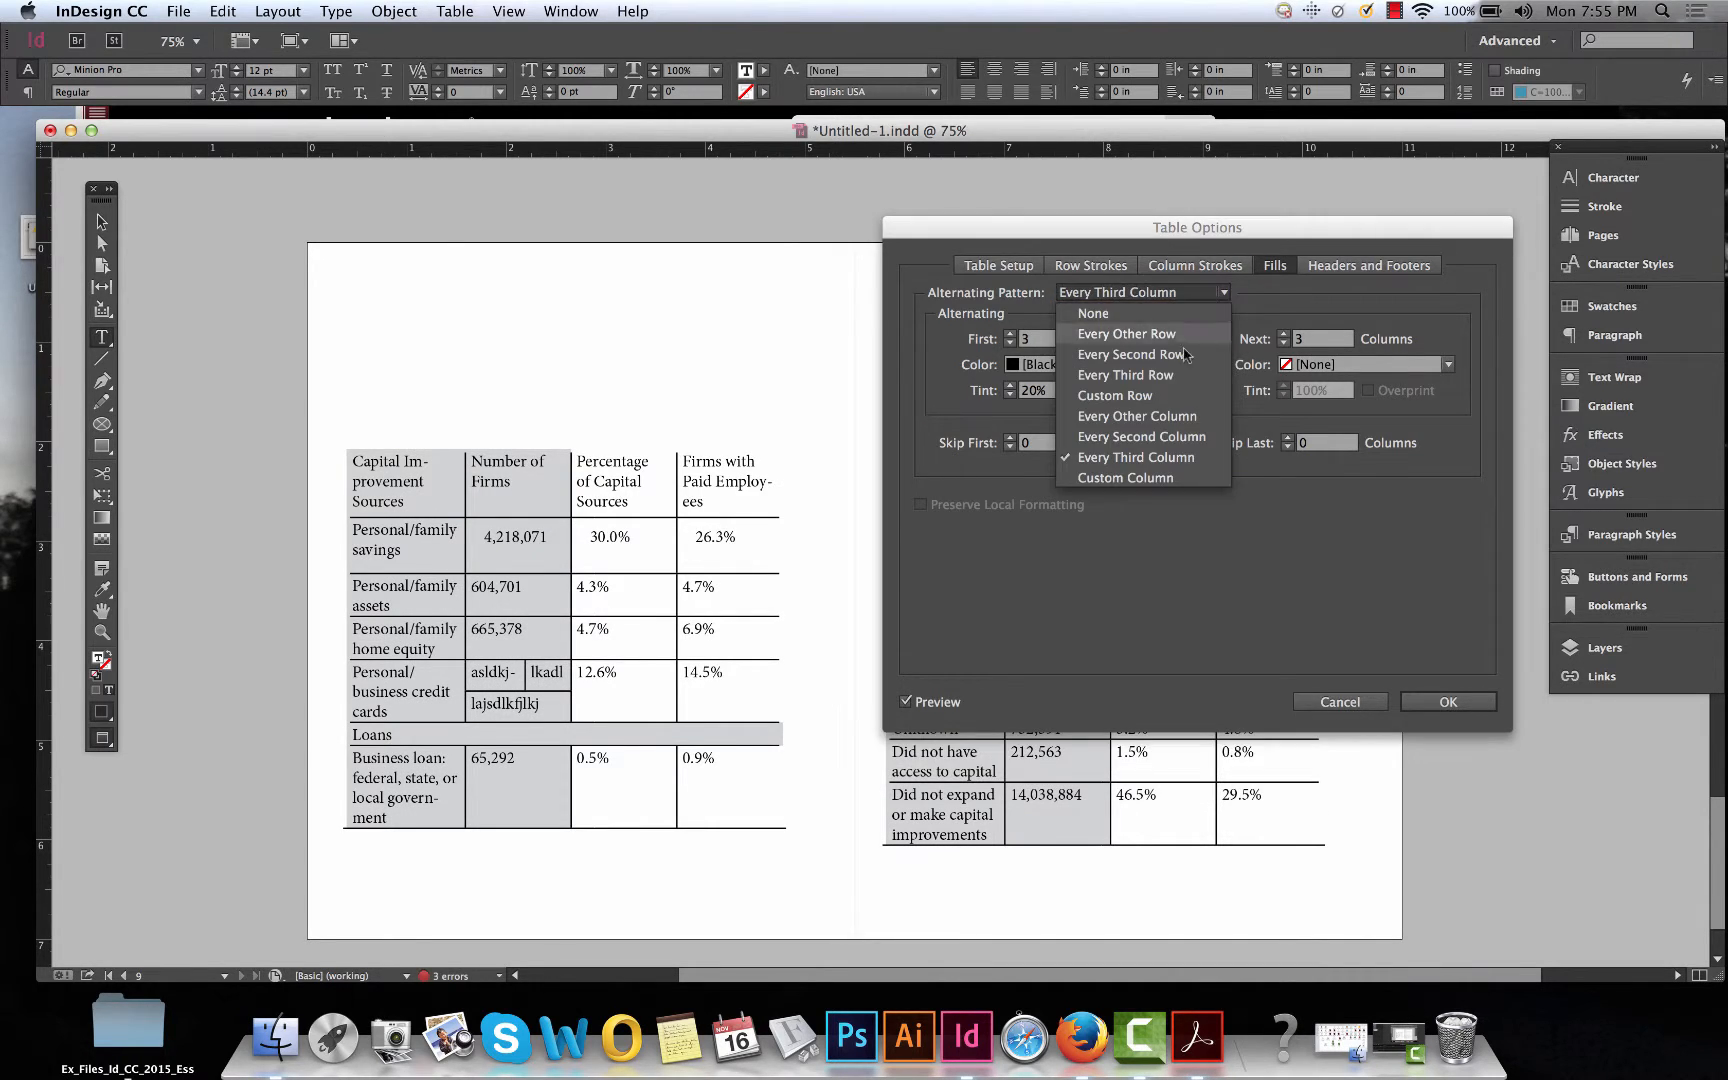
click(1116, 354)
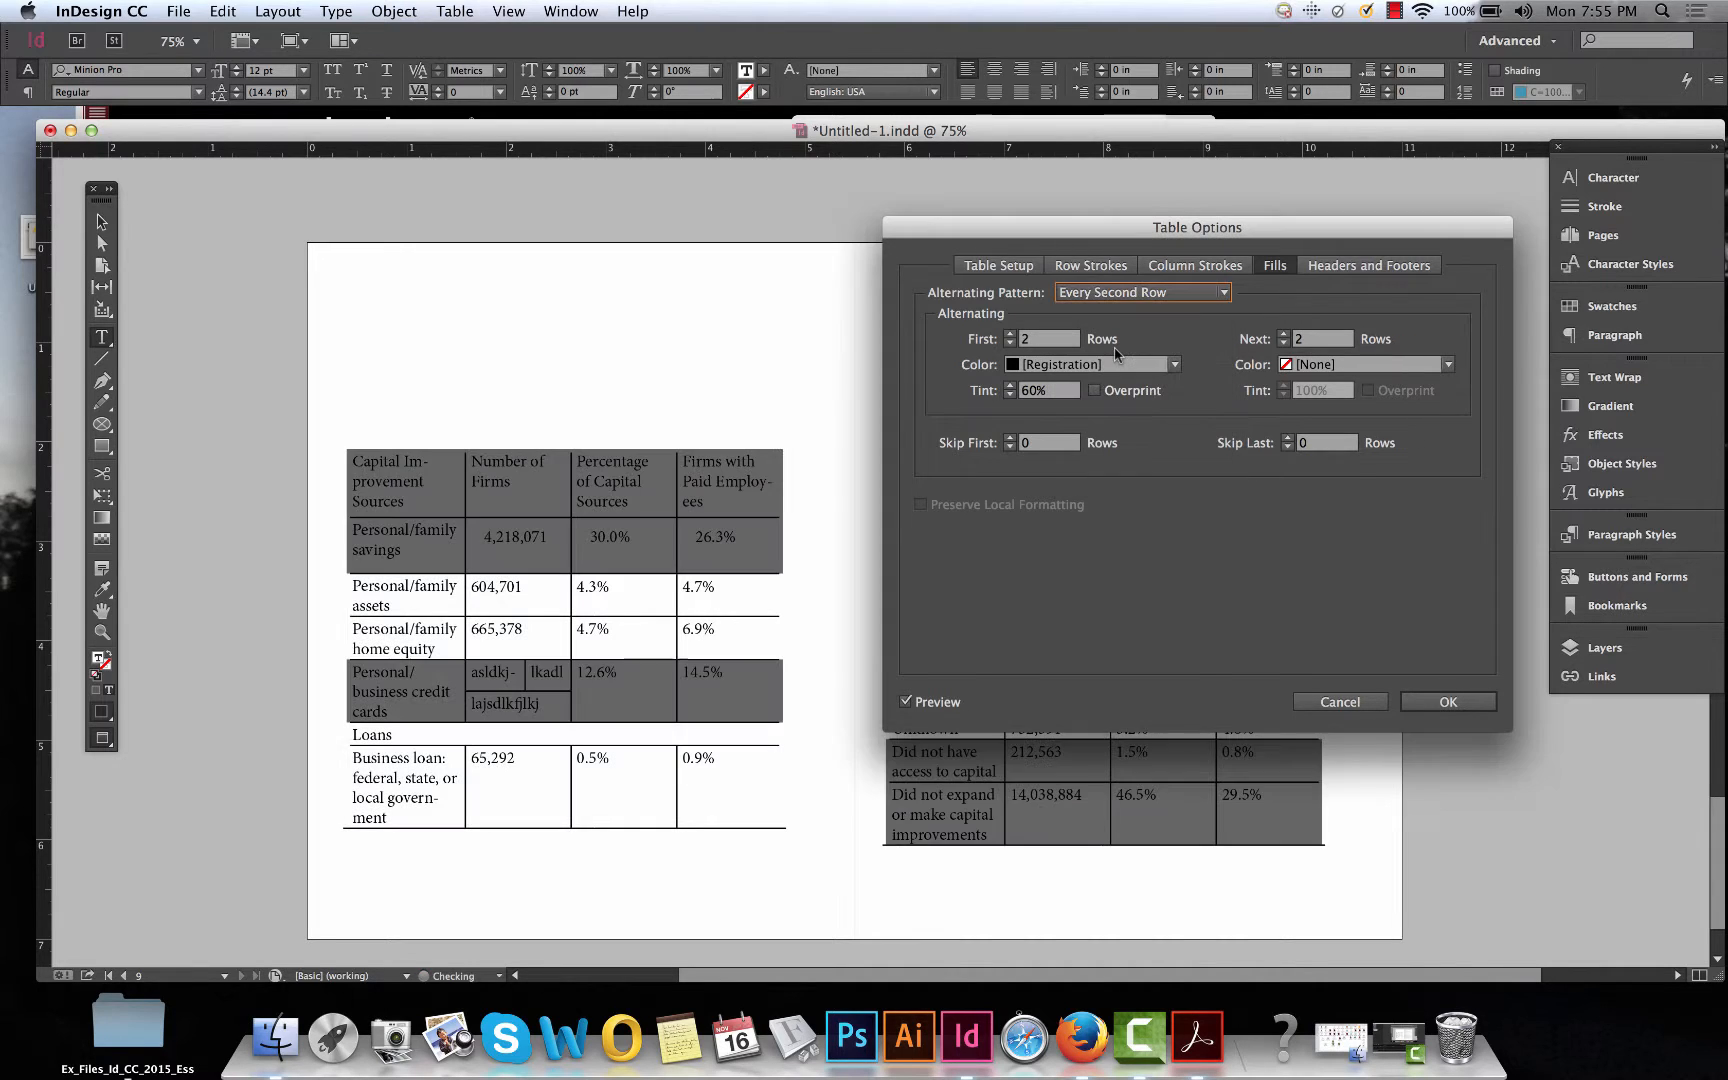
click(1175, 296)
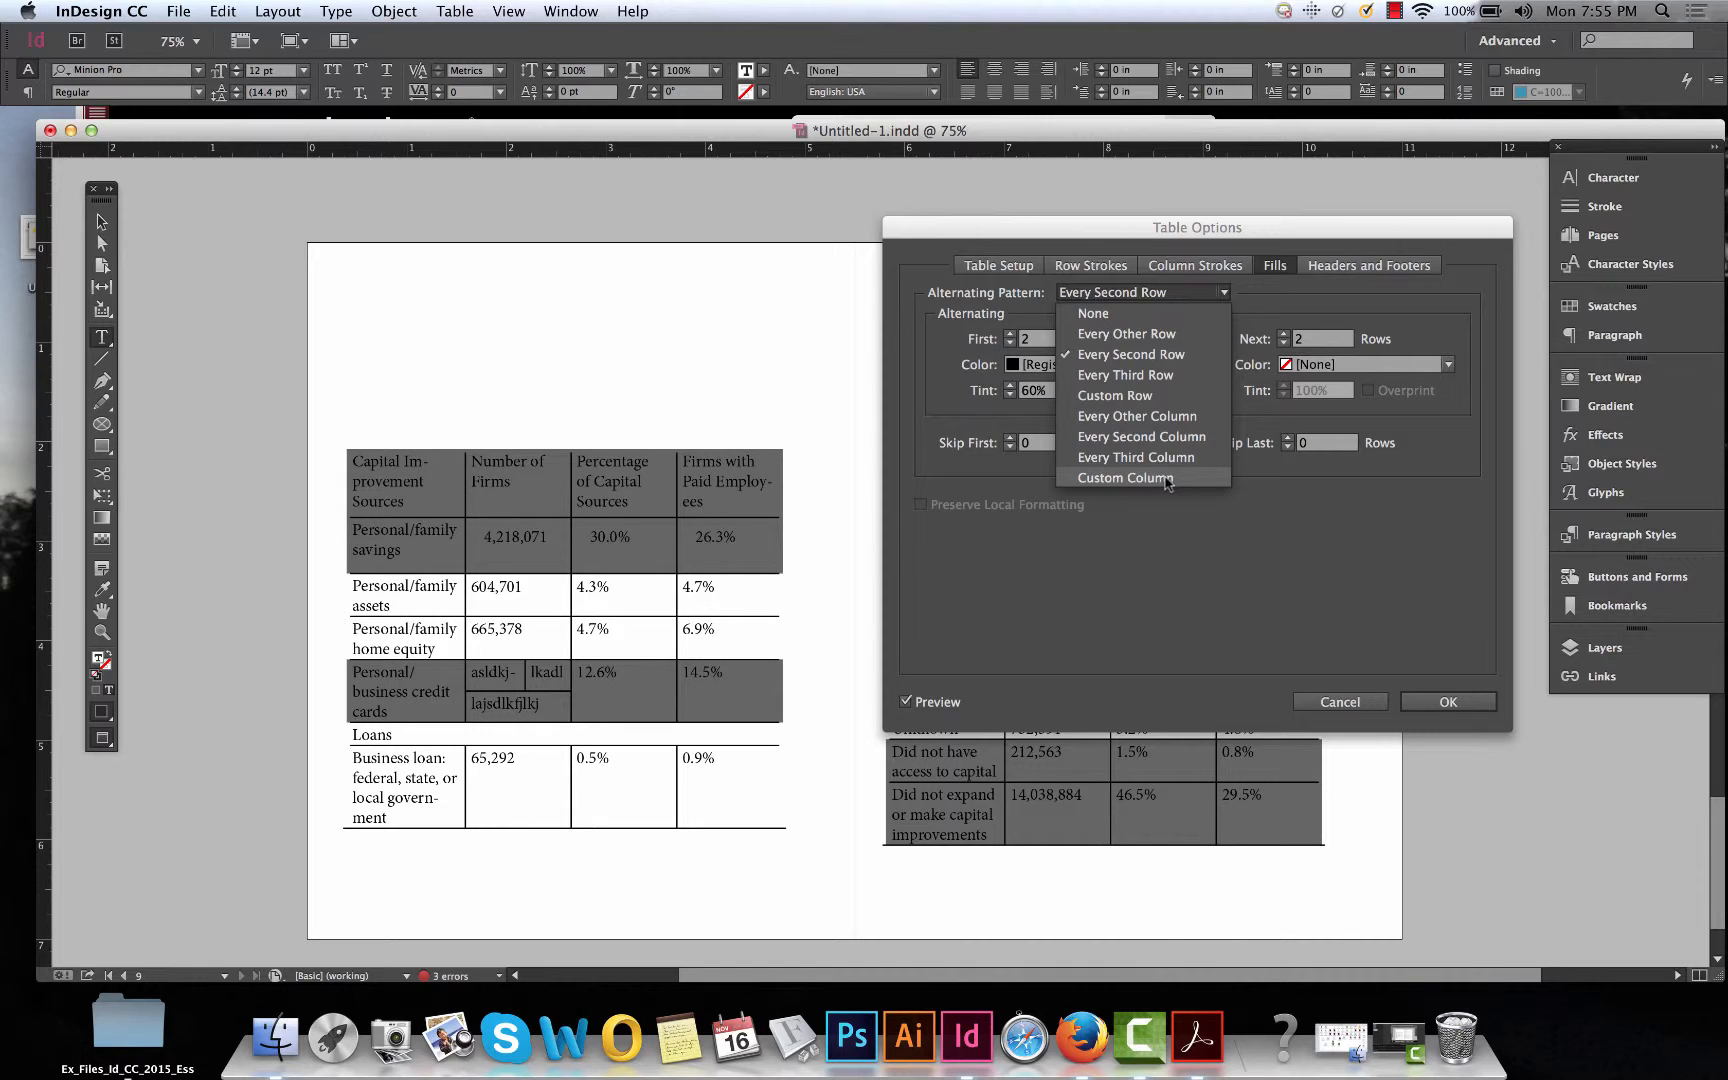
click(1104, 336)
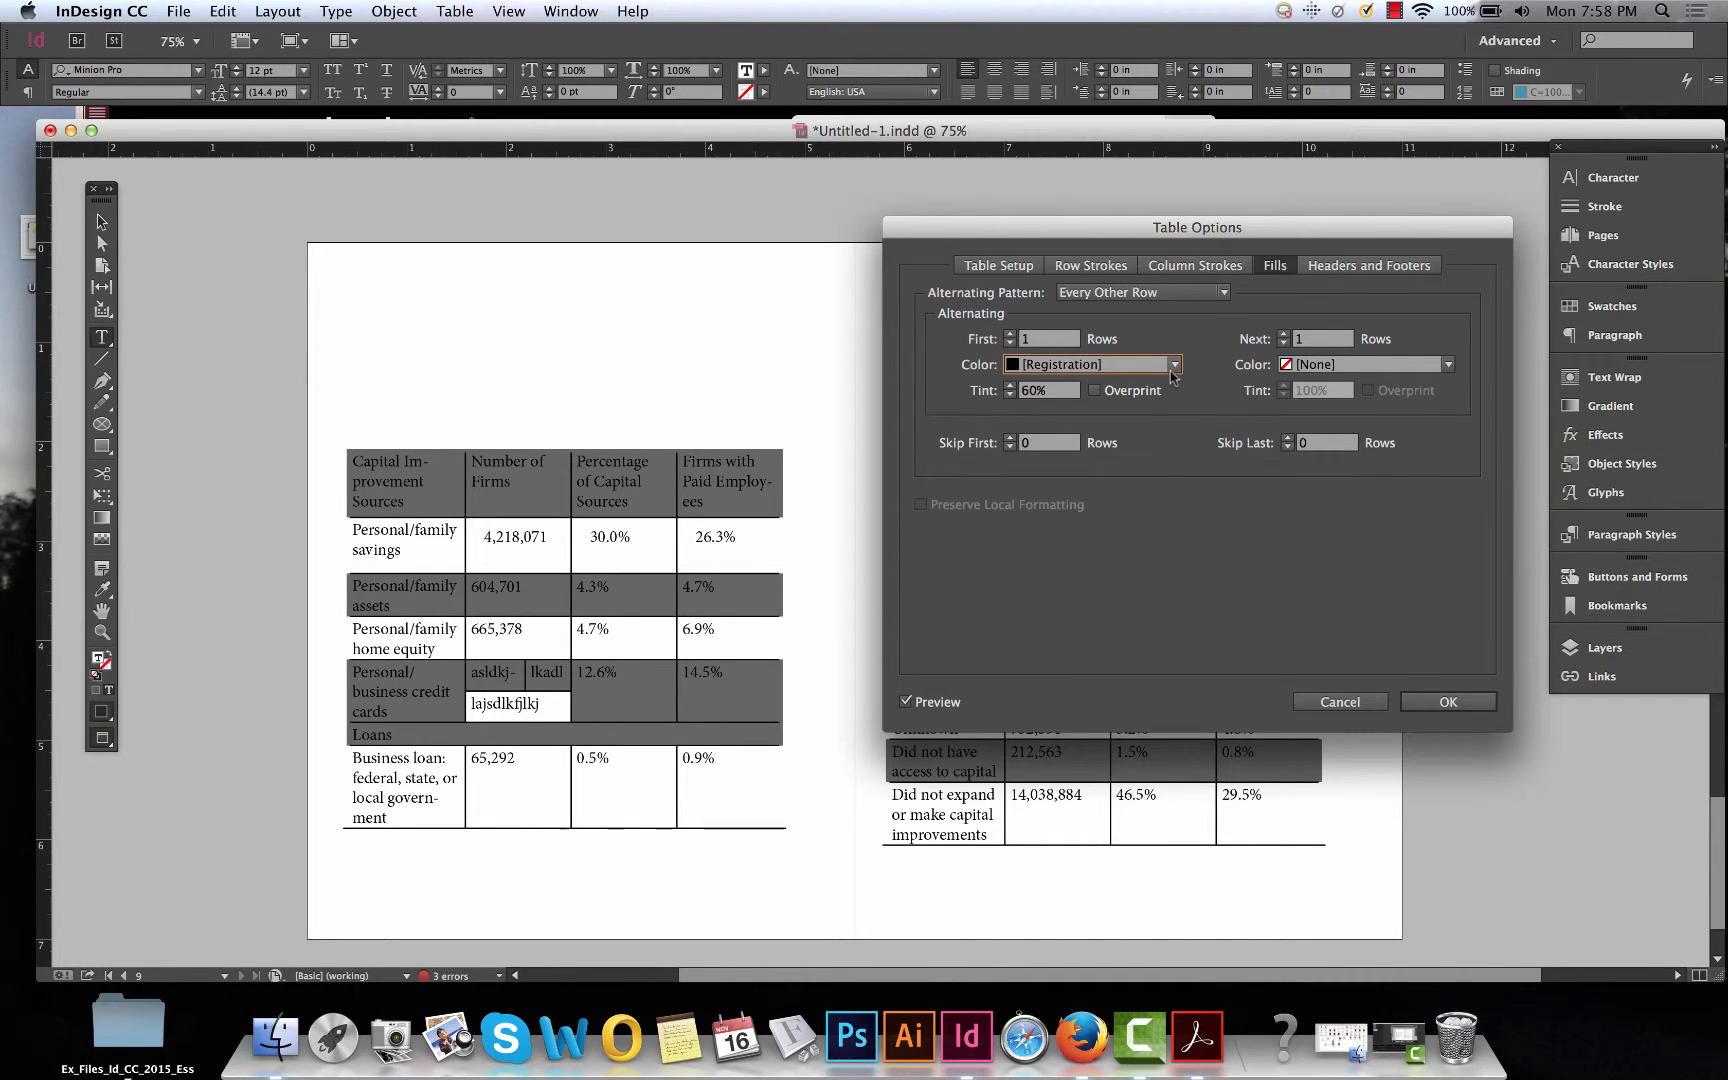
Try C=0 M=100 Y=0 K=0 as the first rows' fill, and settle on C=100 M=90 Y=10 K=0 with a 35% tint.
click(1172, 373)
click(1069, 490)
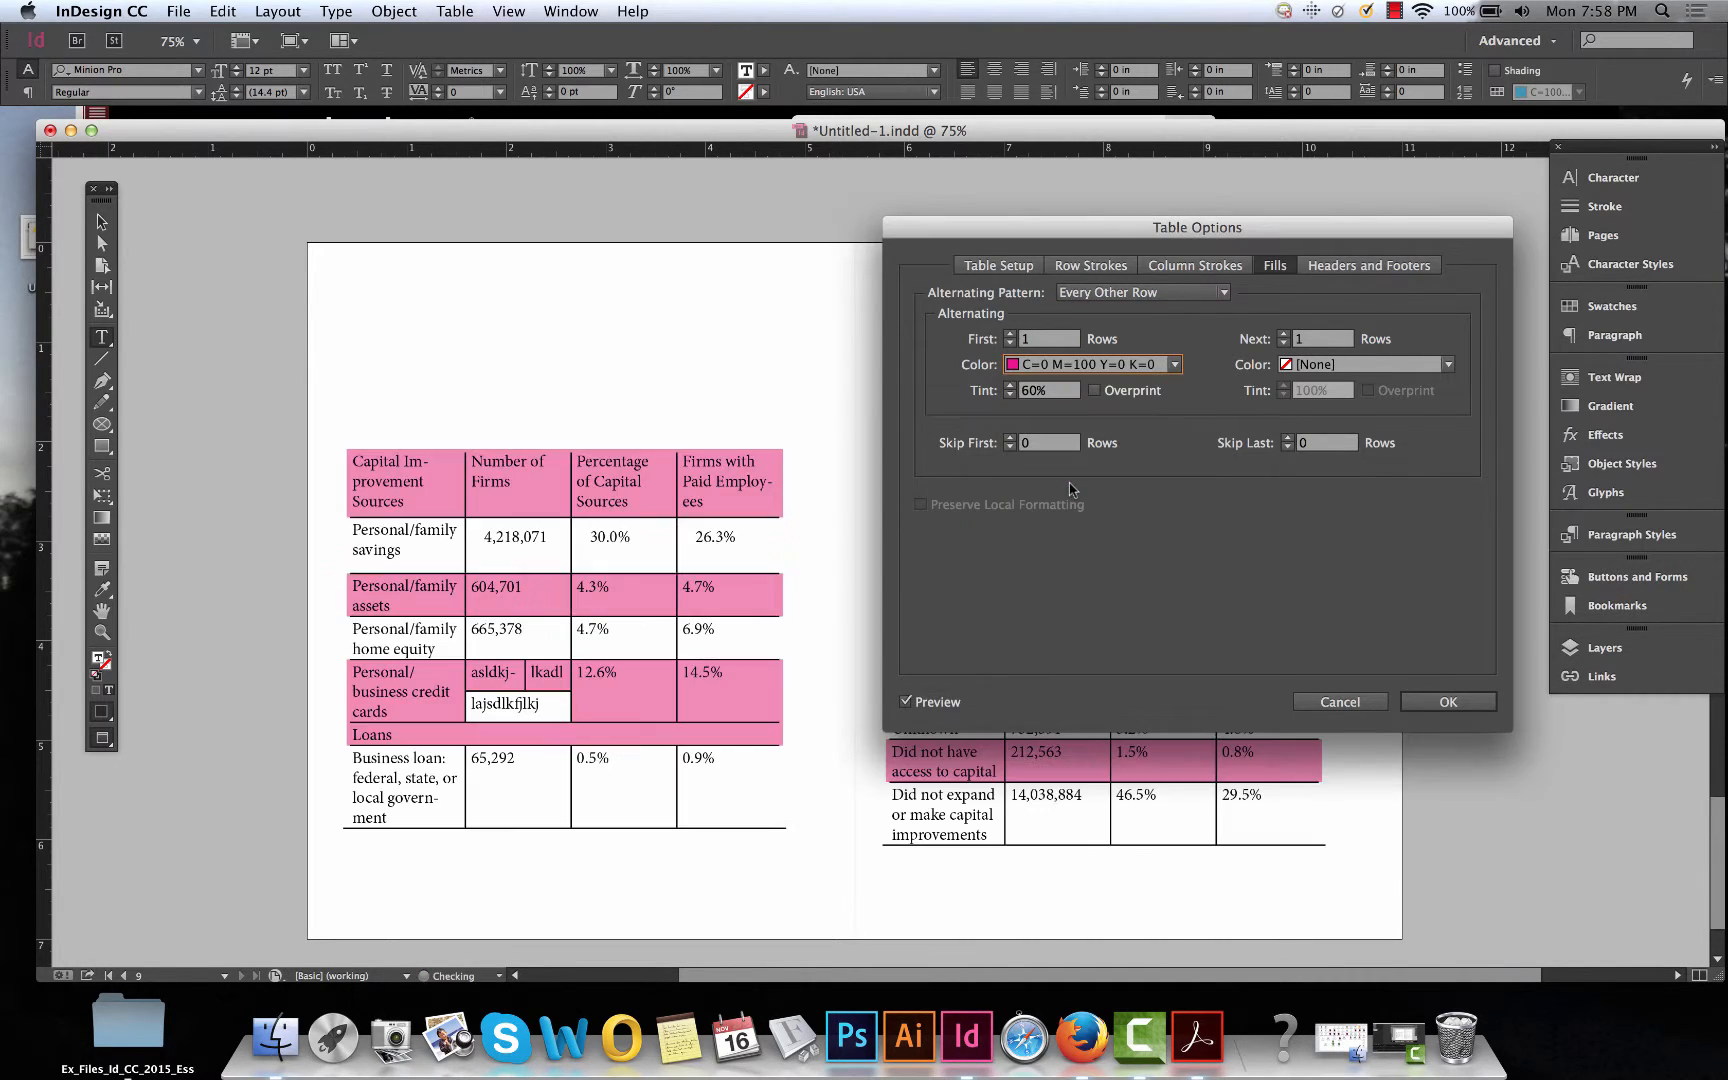
click(1174, 364)
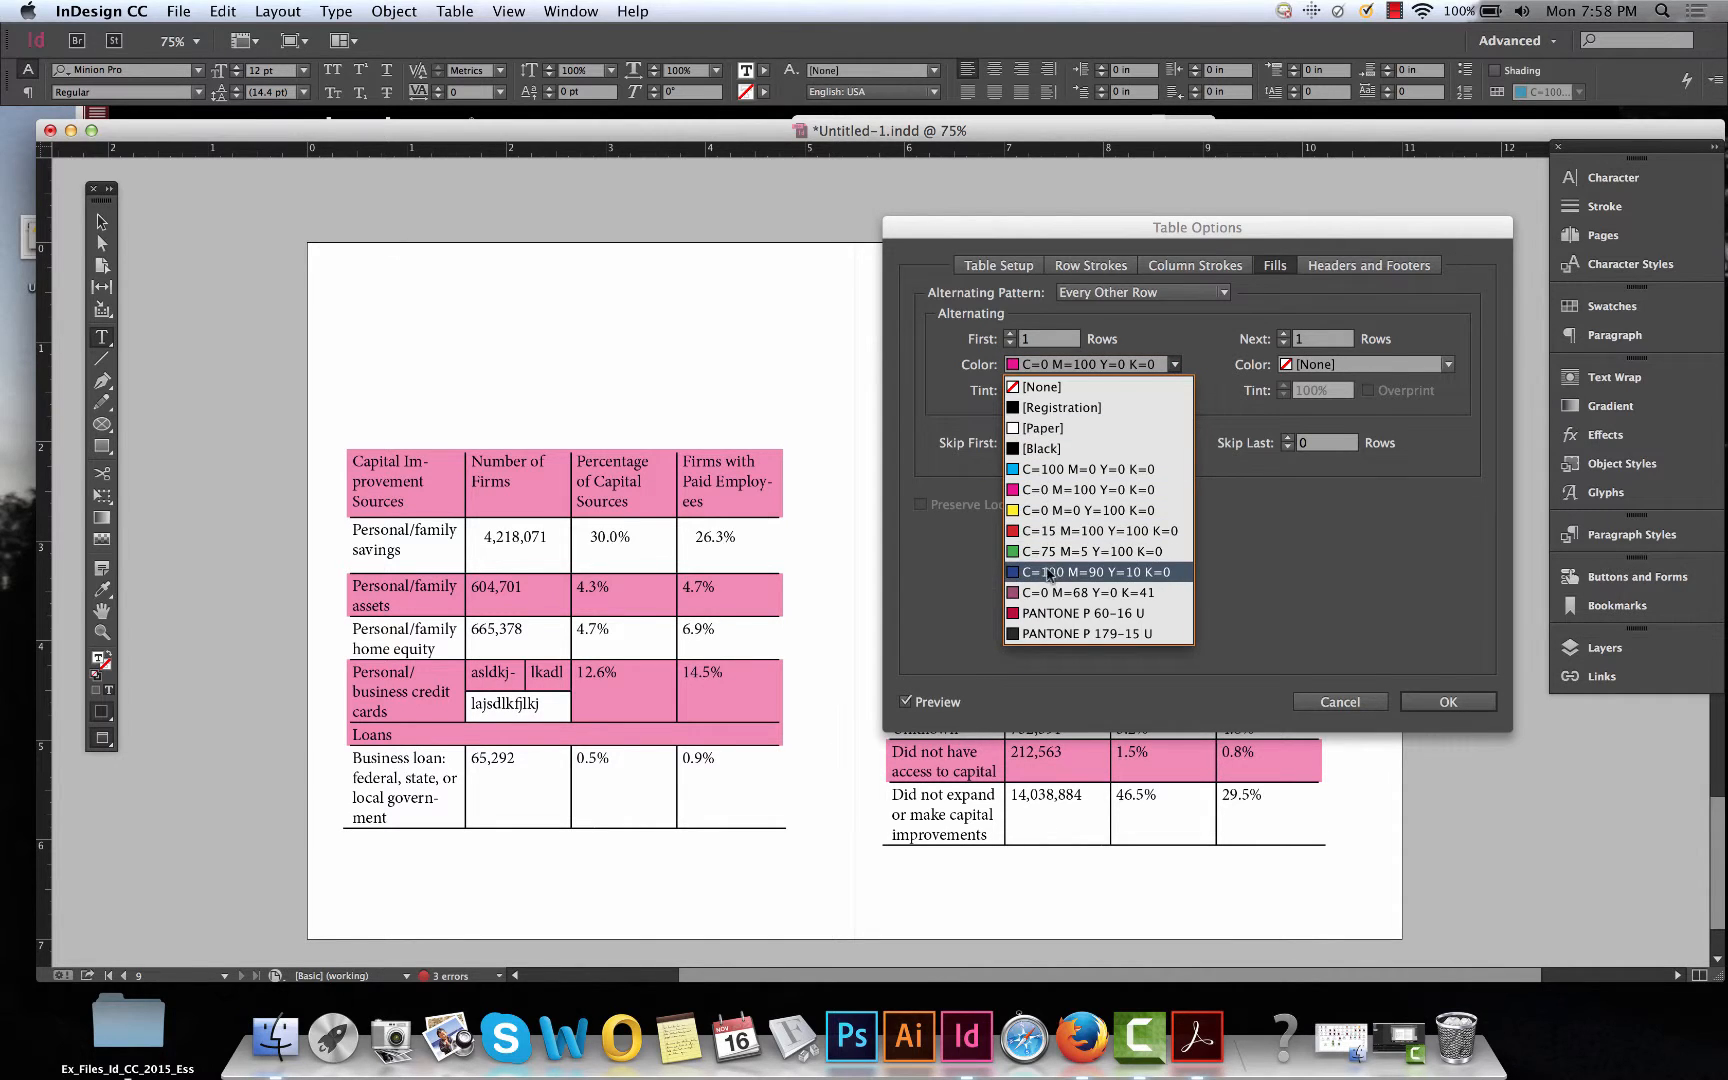
click(1047, 573)
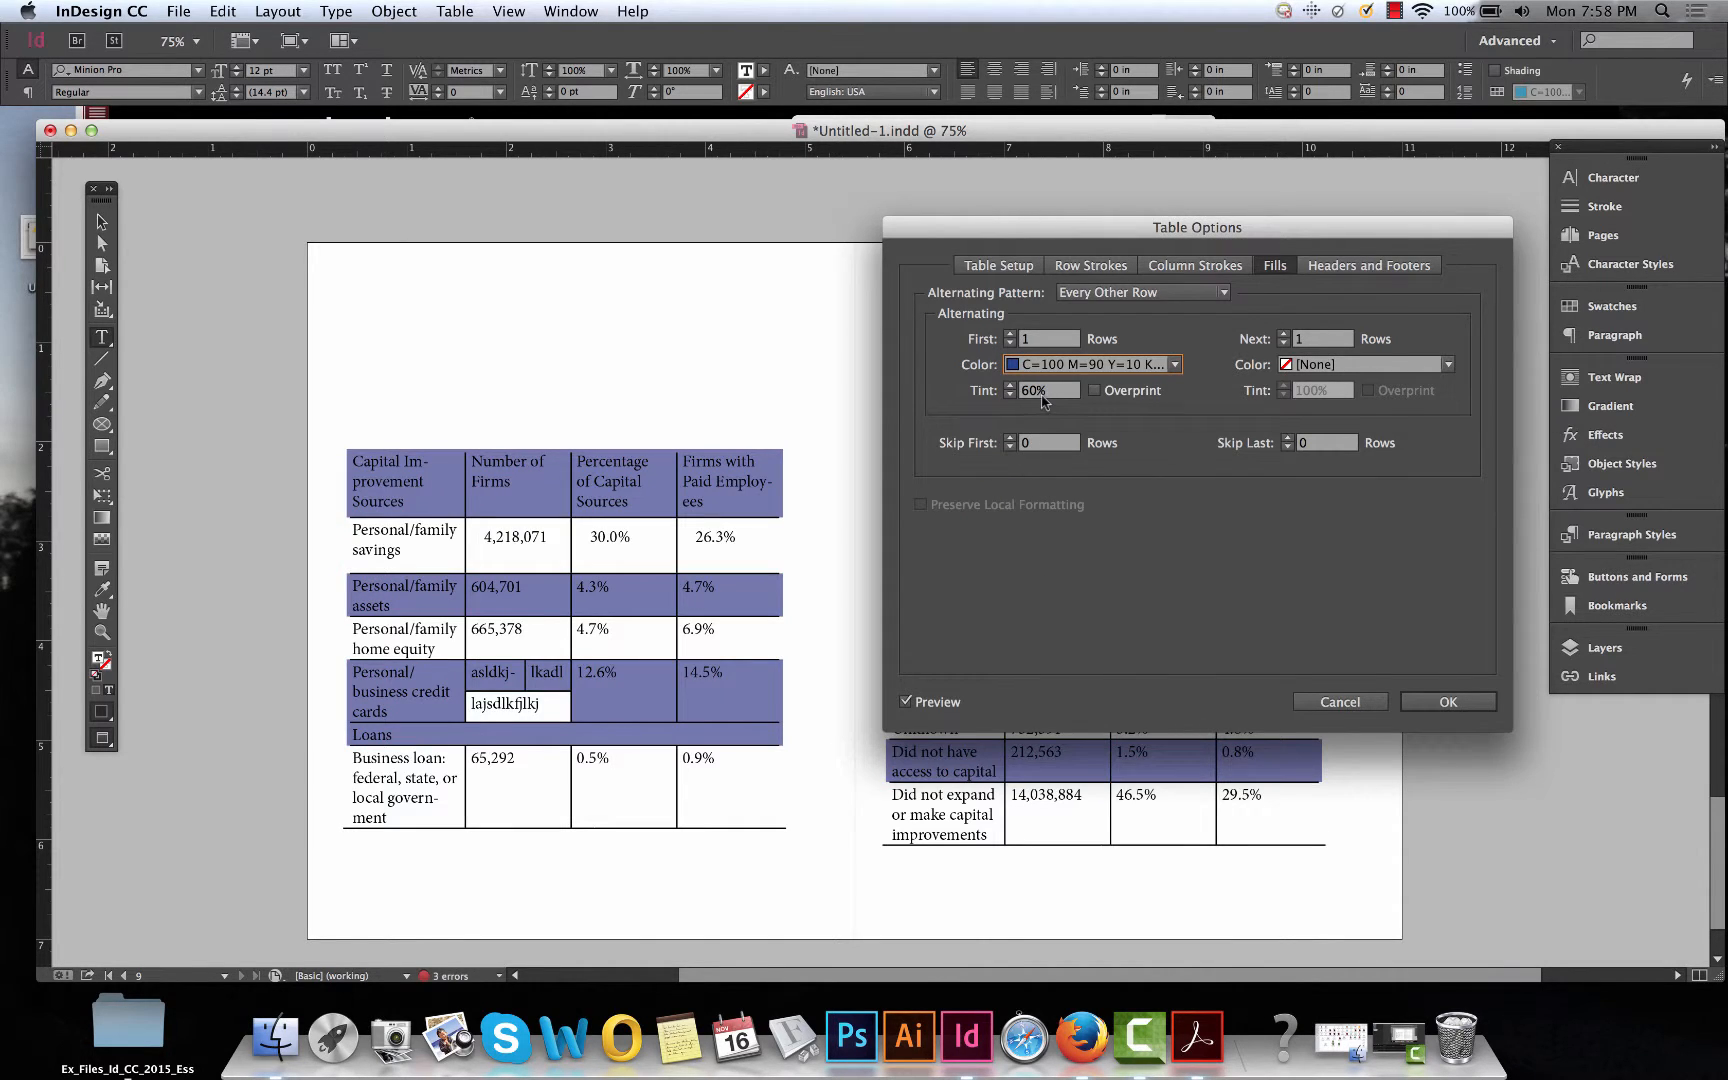
drag(1042, 399, 1022, 395)
text(35%)
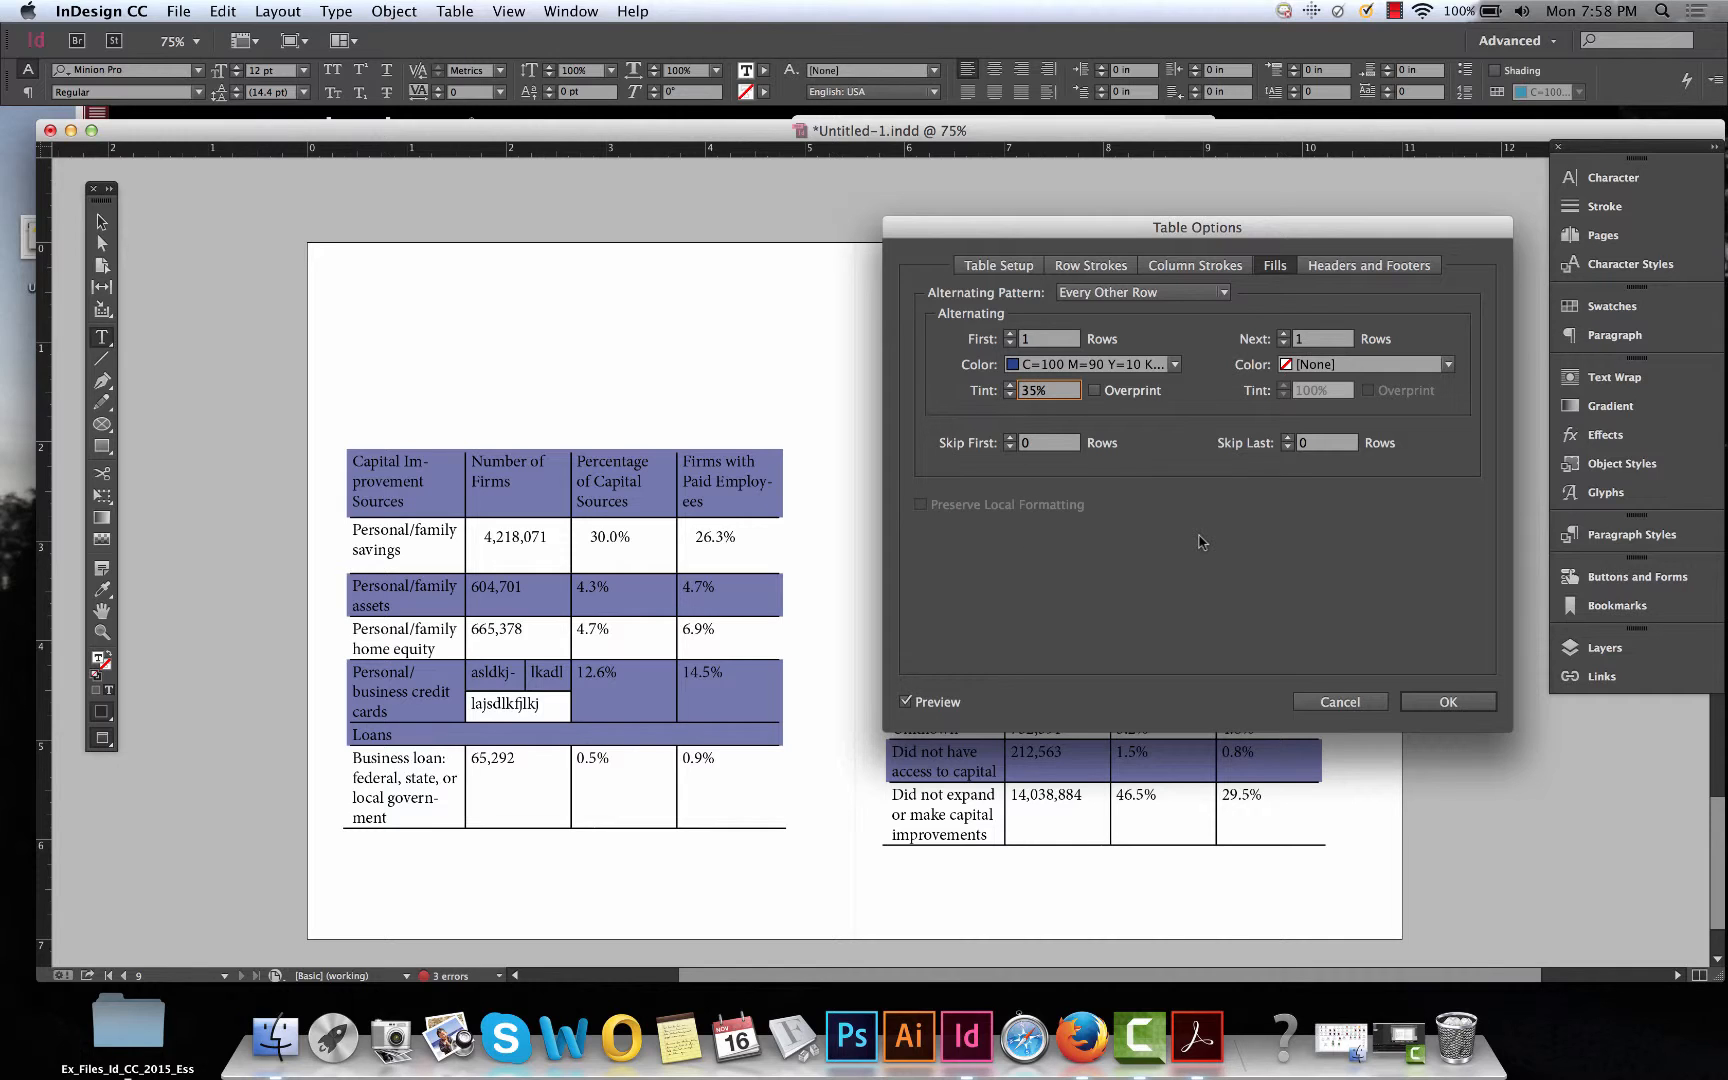
Give the table's row strokes the Every Other Row alternating pattern.
click(1091, 266)
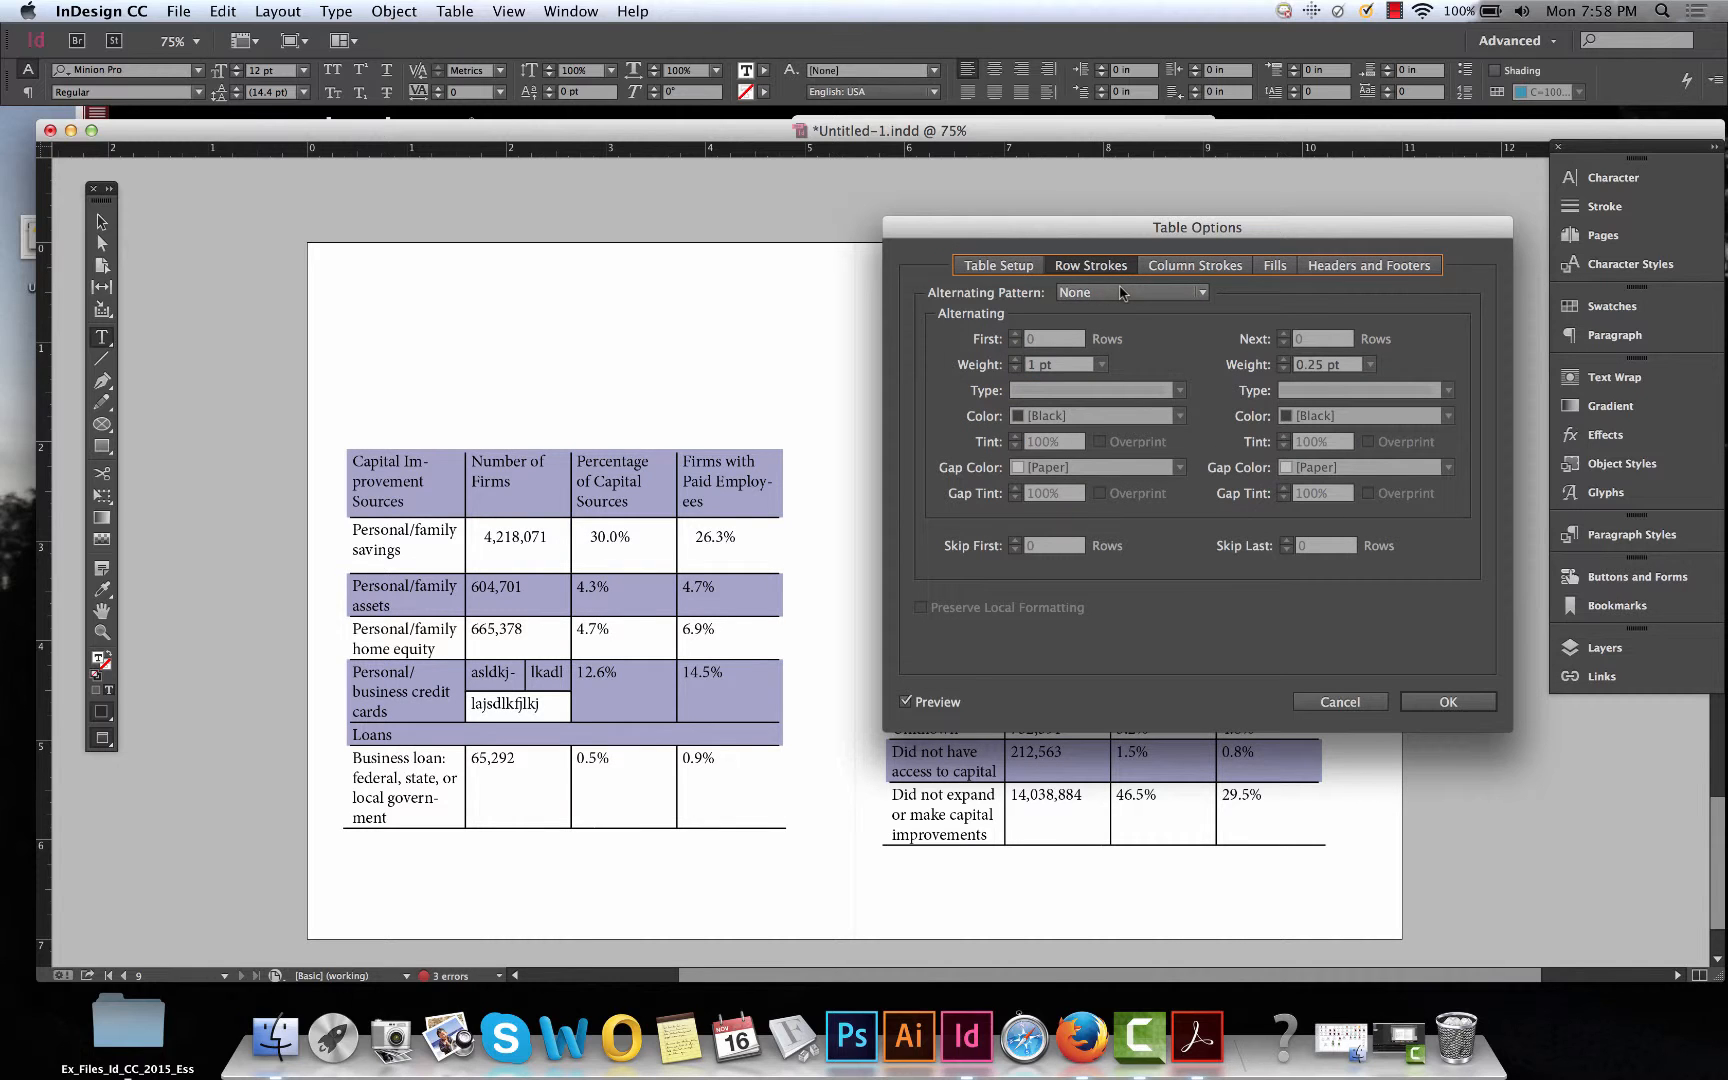
click(1122, 292)
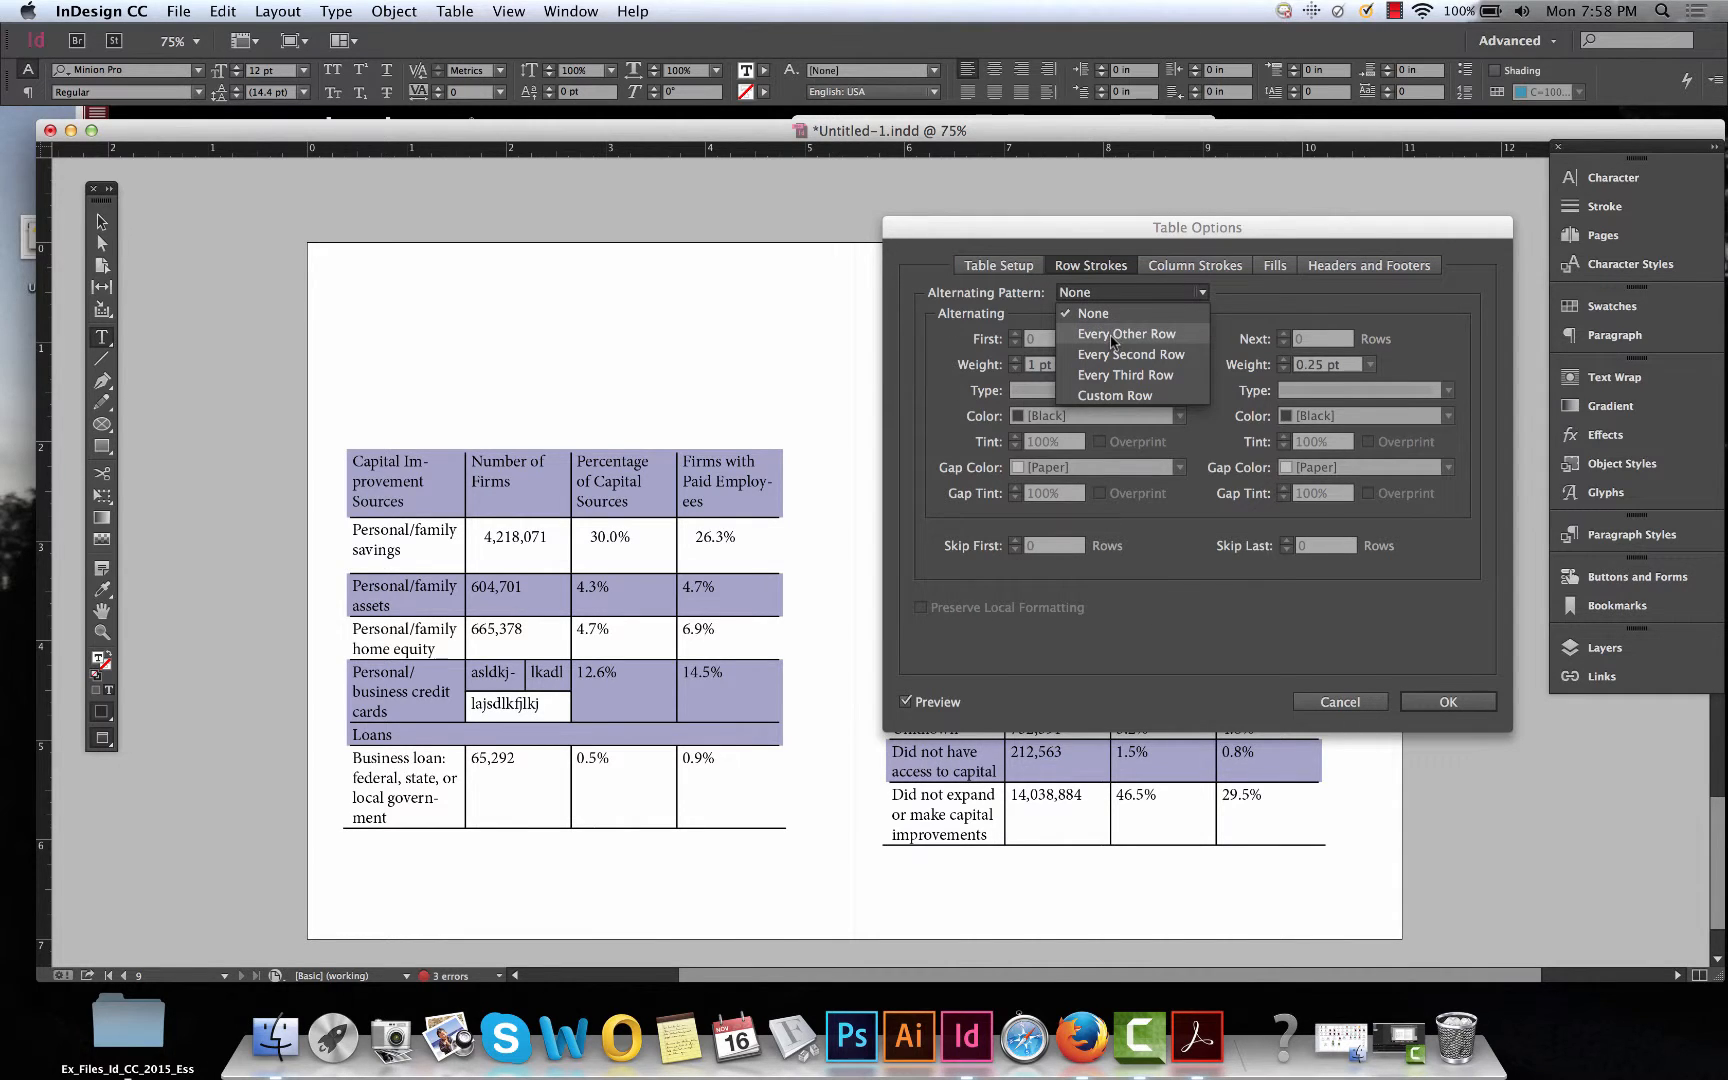
click(1115, 334)
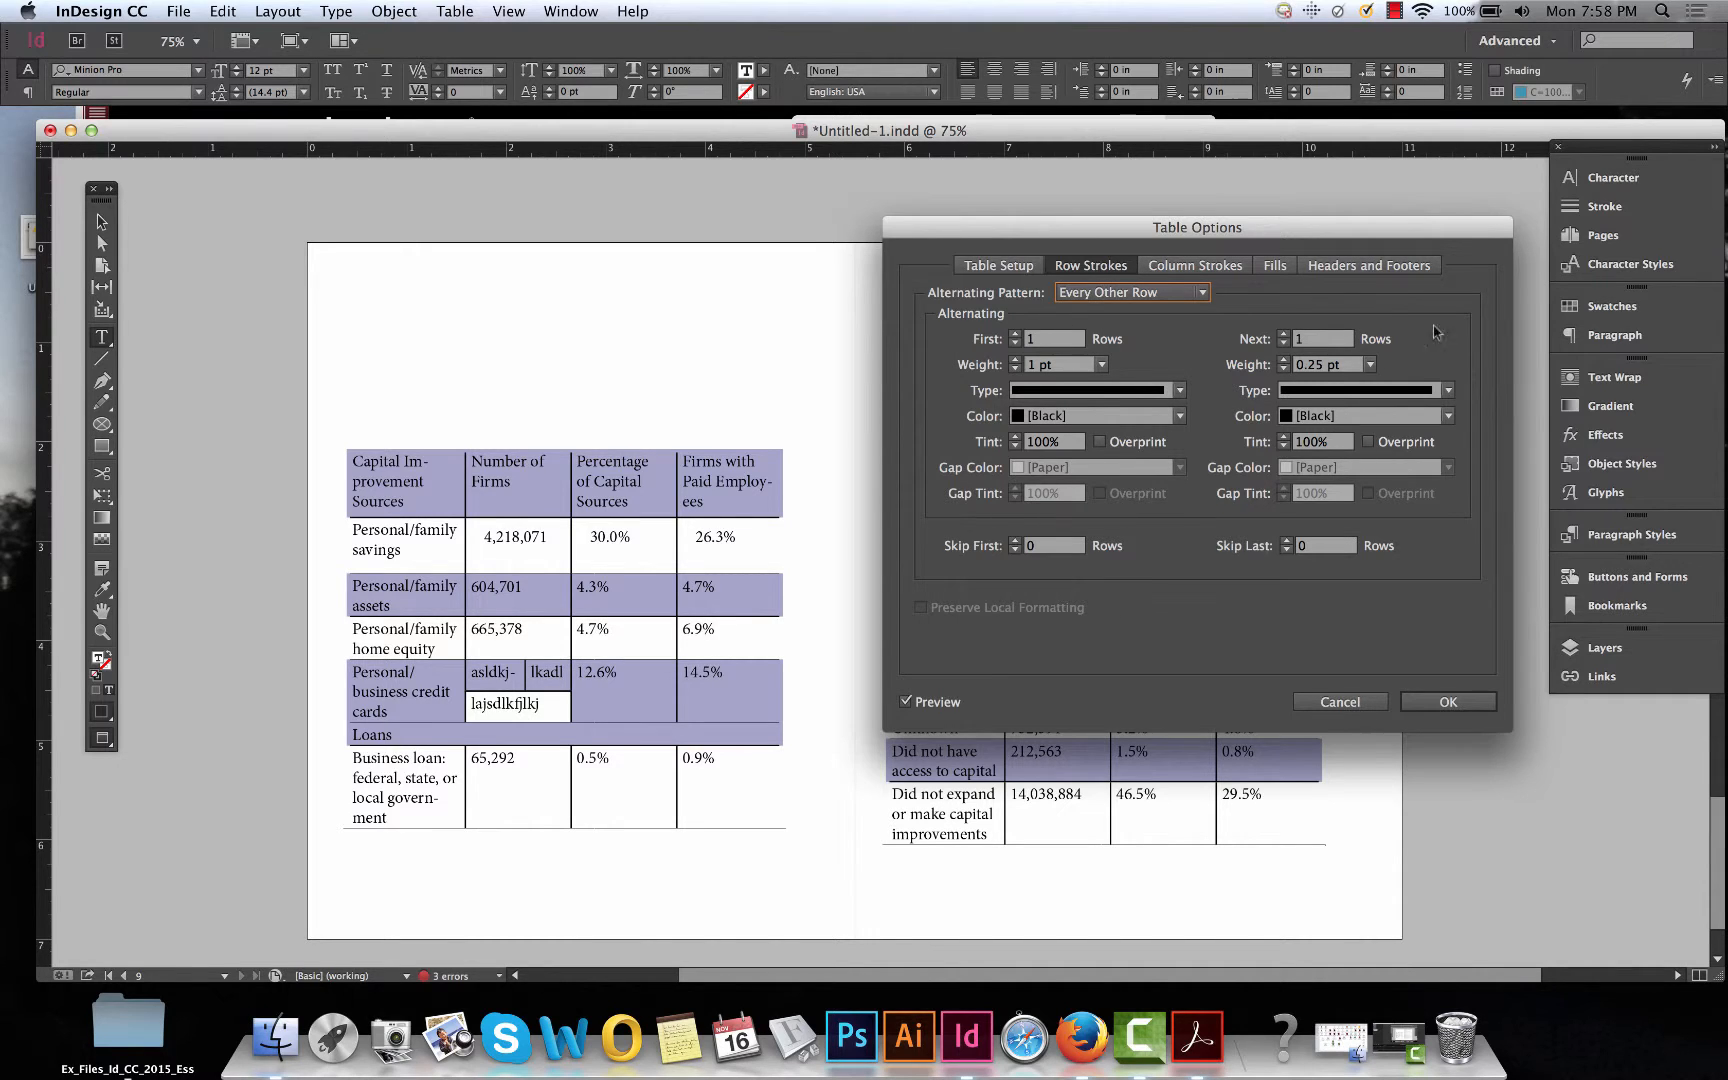
Try the Dashed (3 and 2) stroke type on the first rows and Left Slant Hash on the next rows.
click(1128, 391)
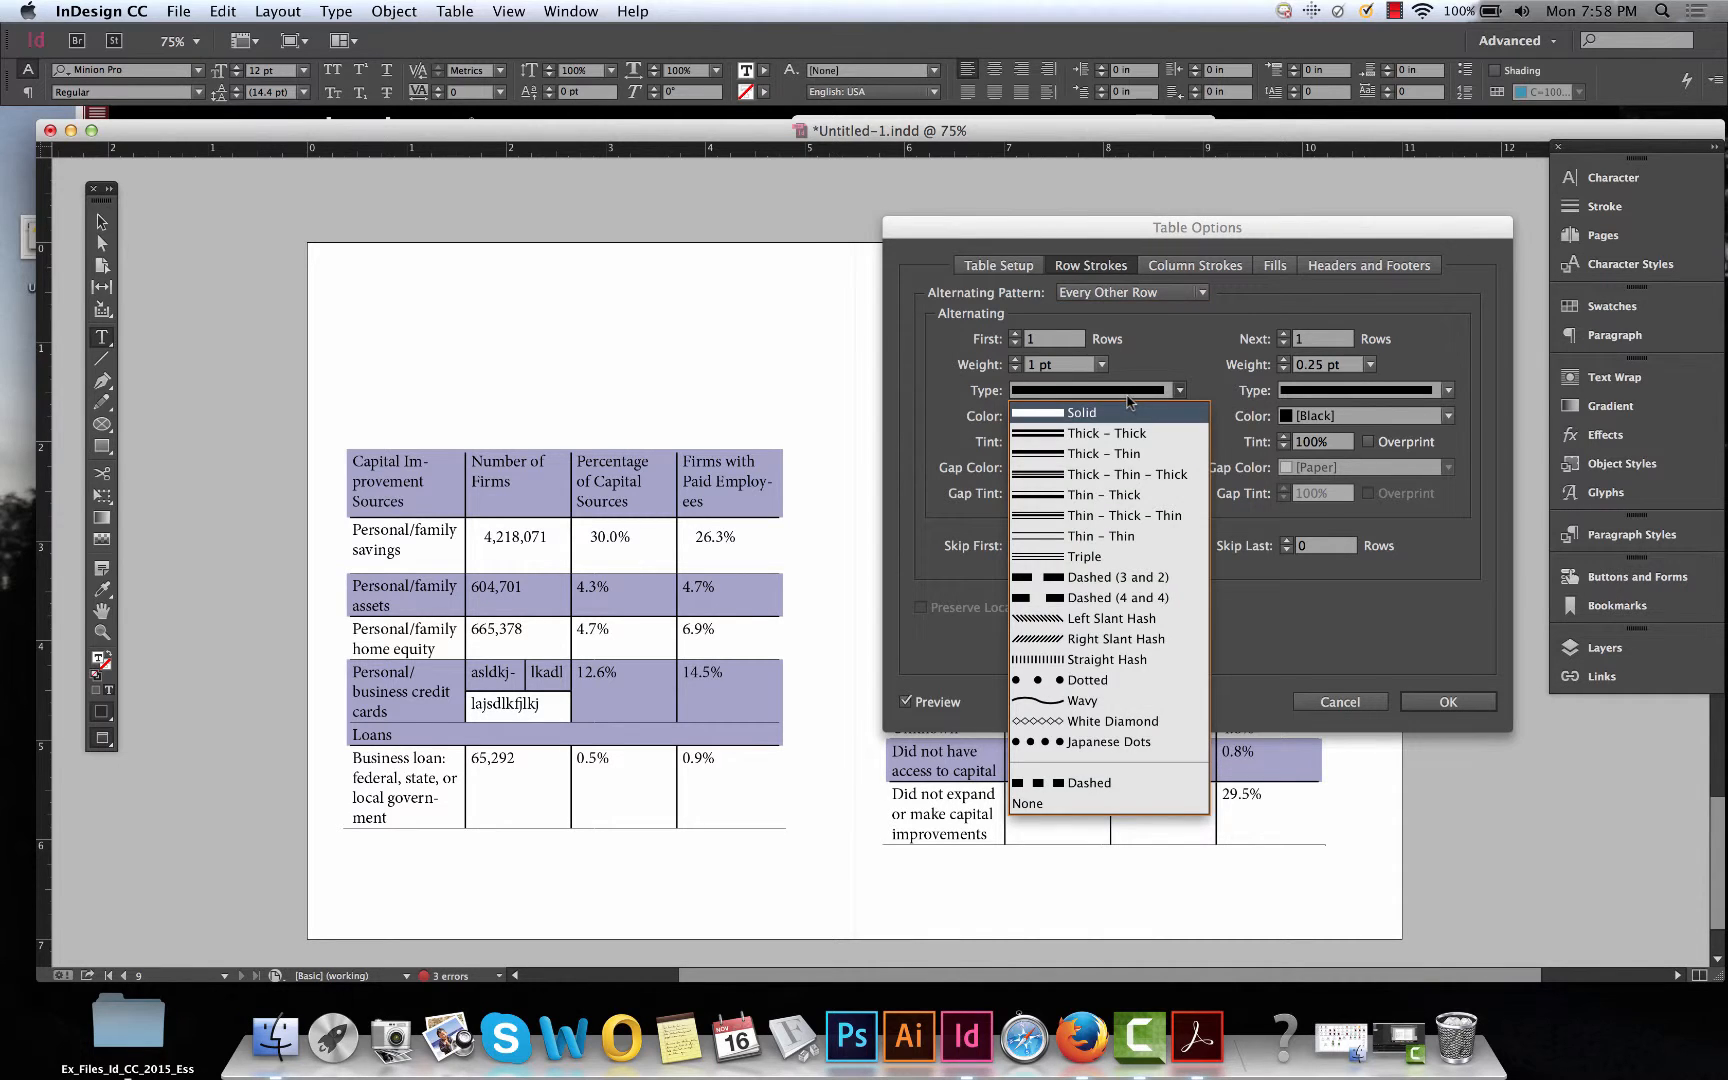
click(1096, 578)
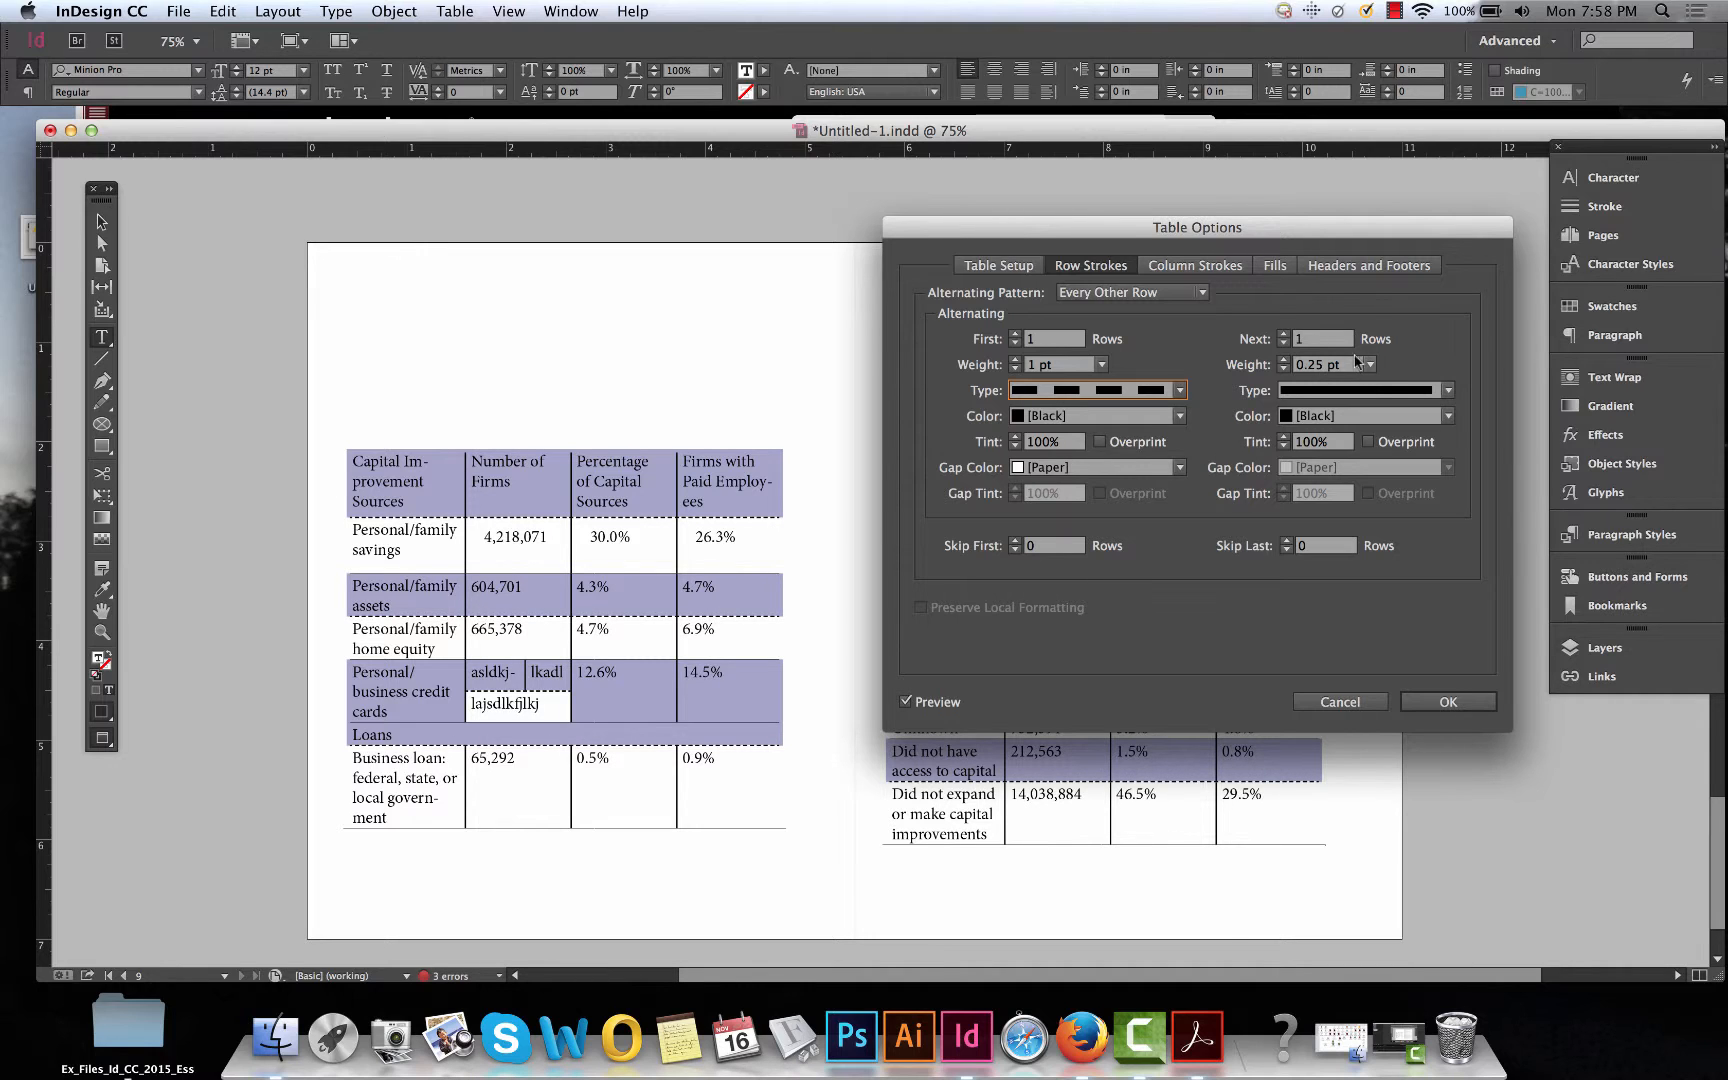
click(1378, 391)
click(1335, 625)
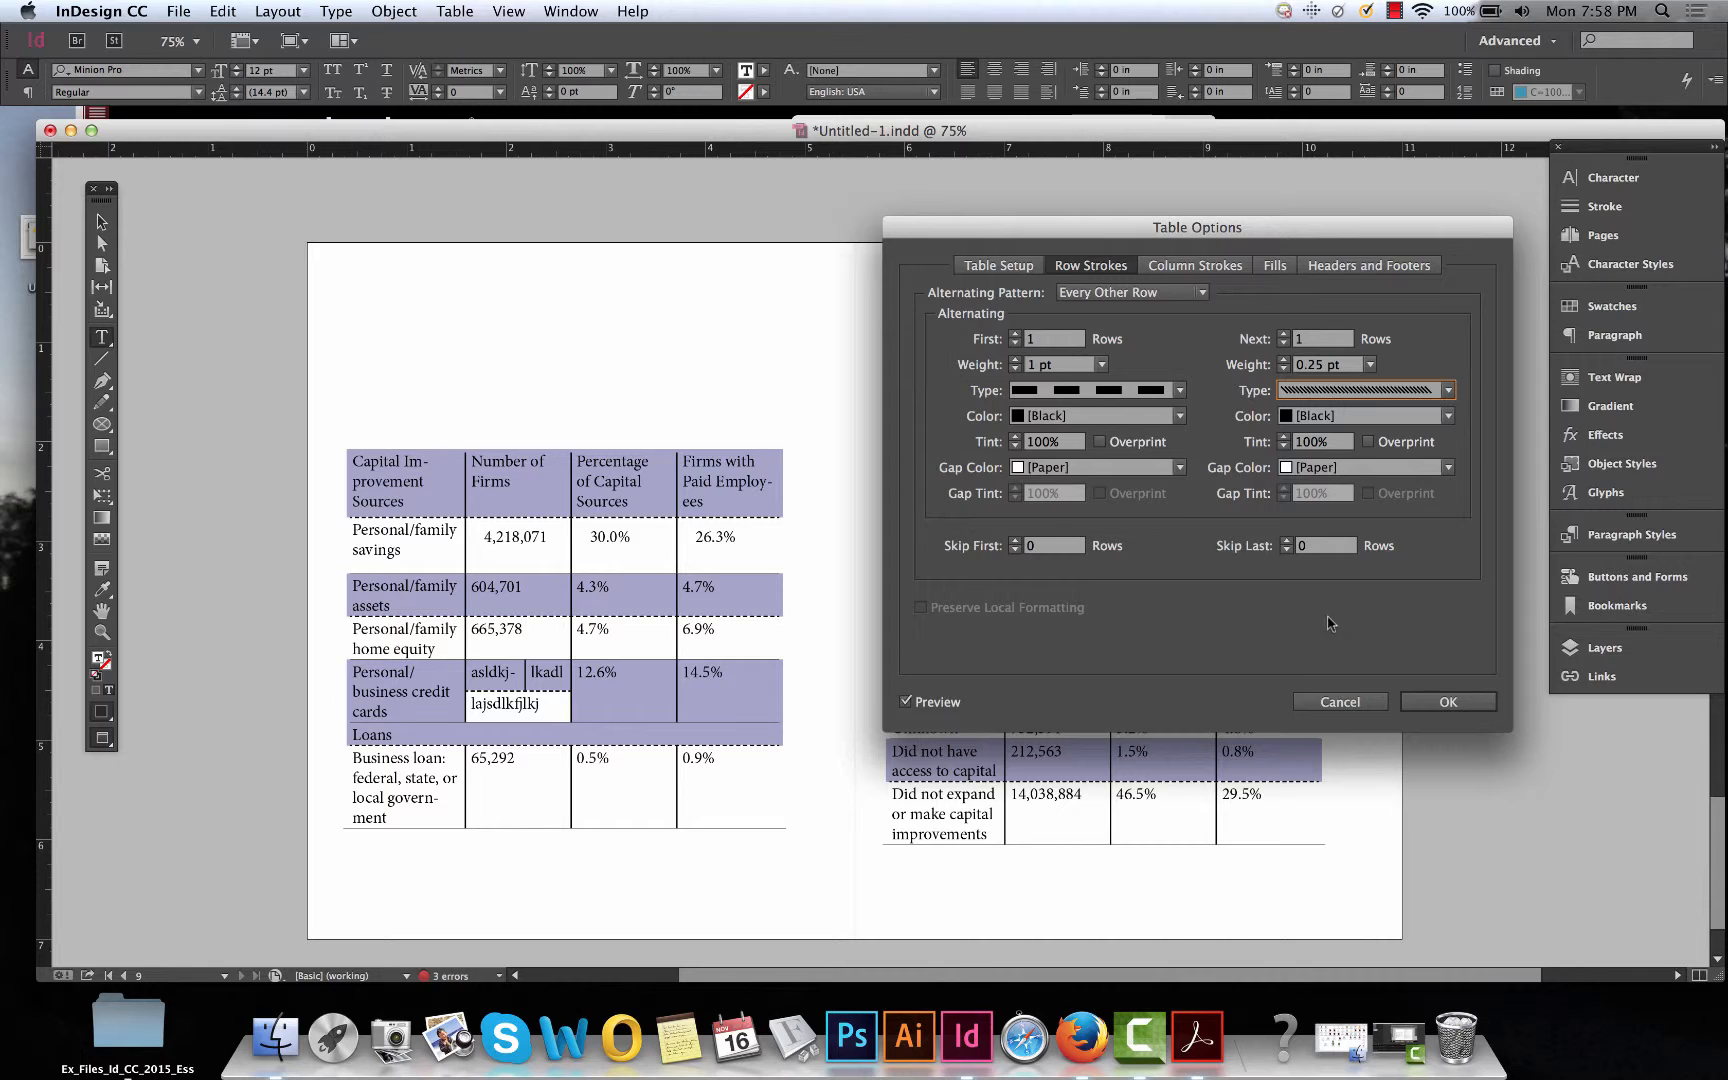
click(1182, 391)
click(1227, 334)
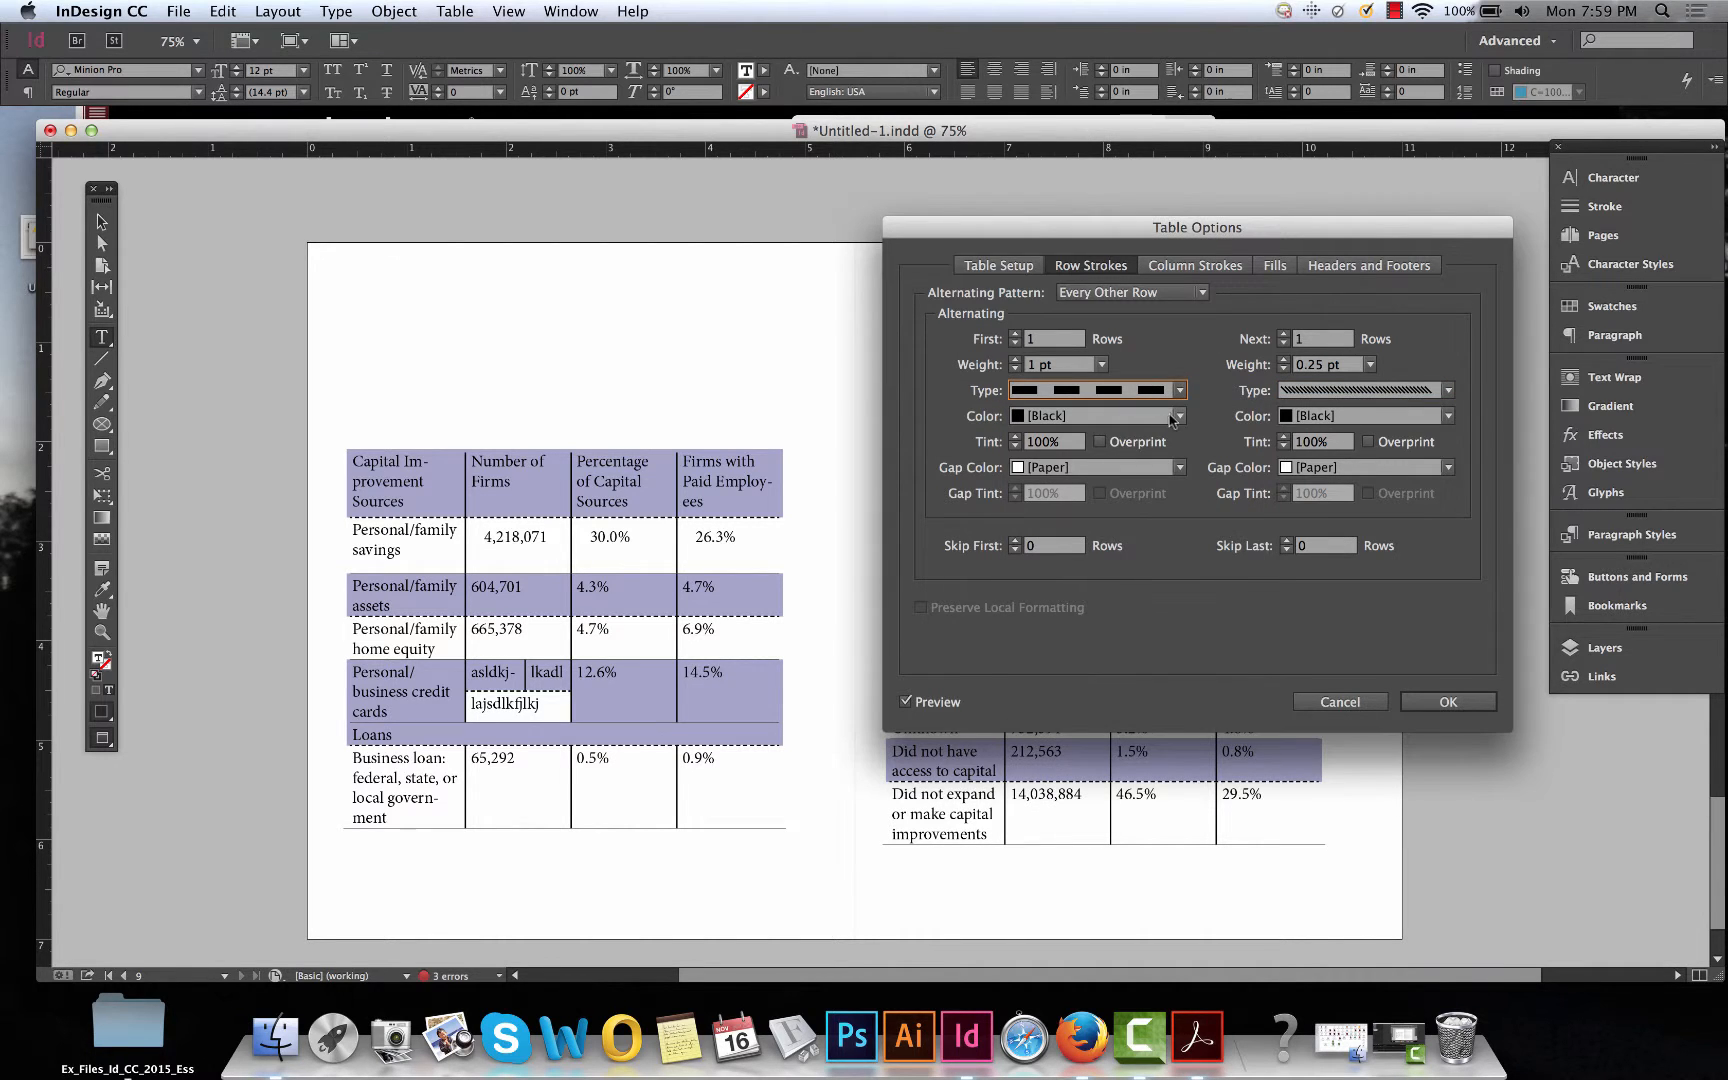
Set the row stroke colour to [None] for both the first and the next alternating rows.
click(1171, 417)
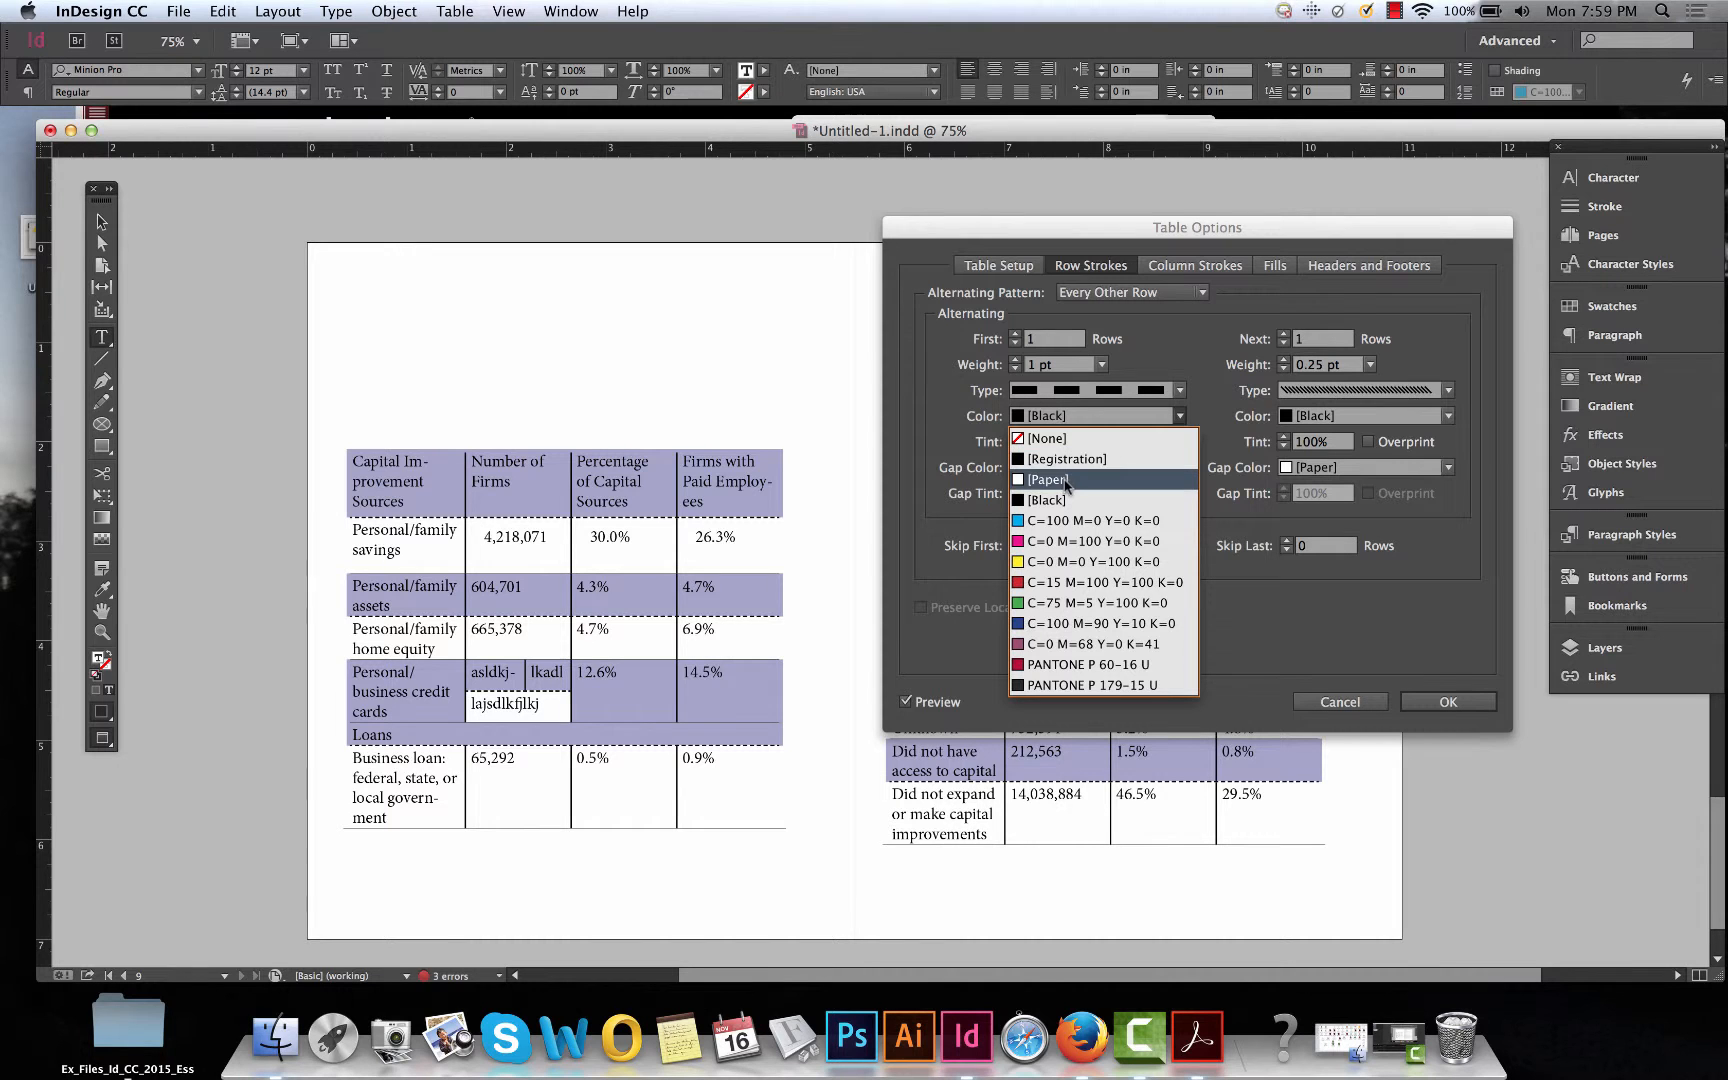
click(1074, 439)
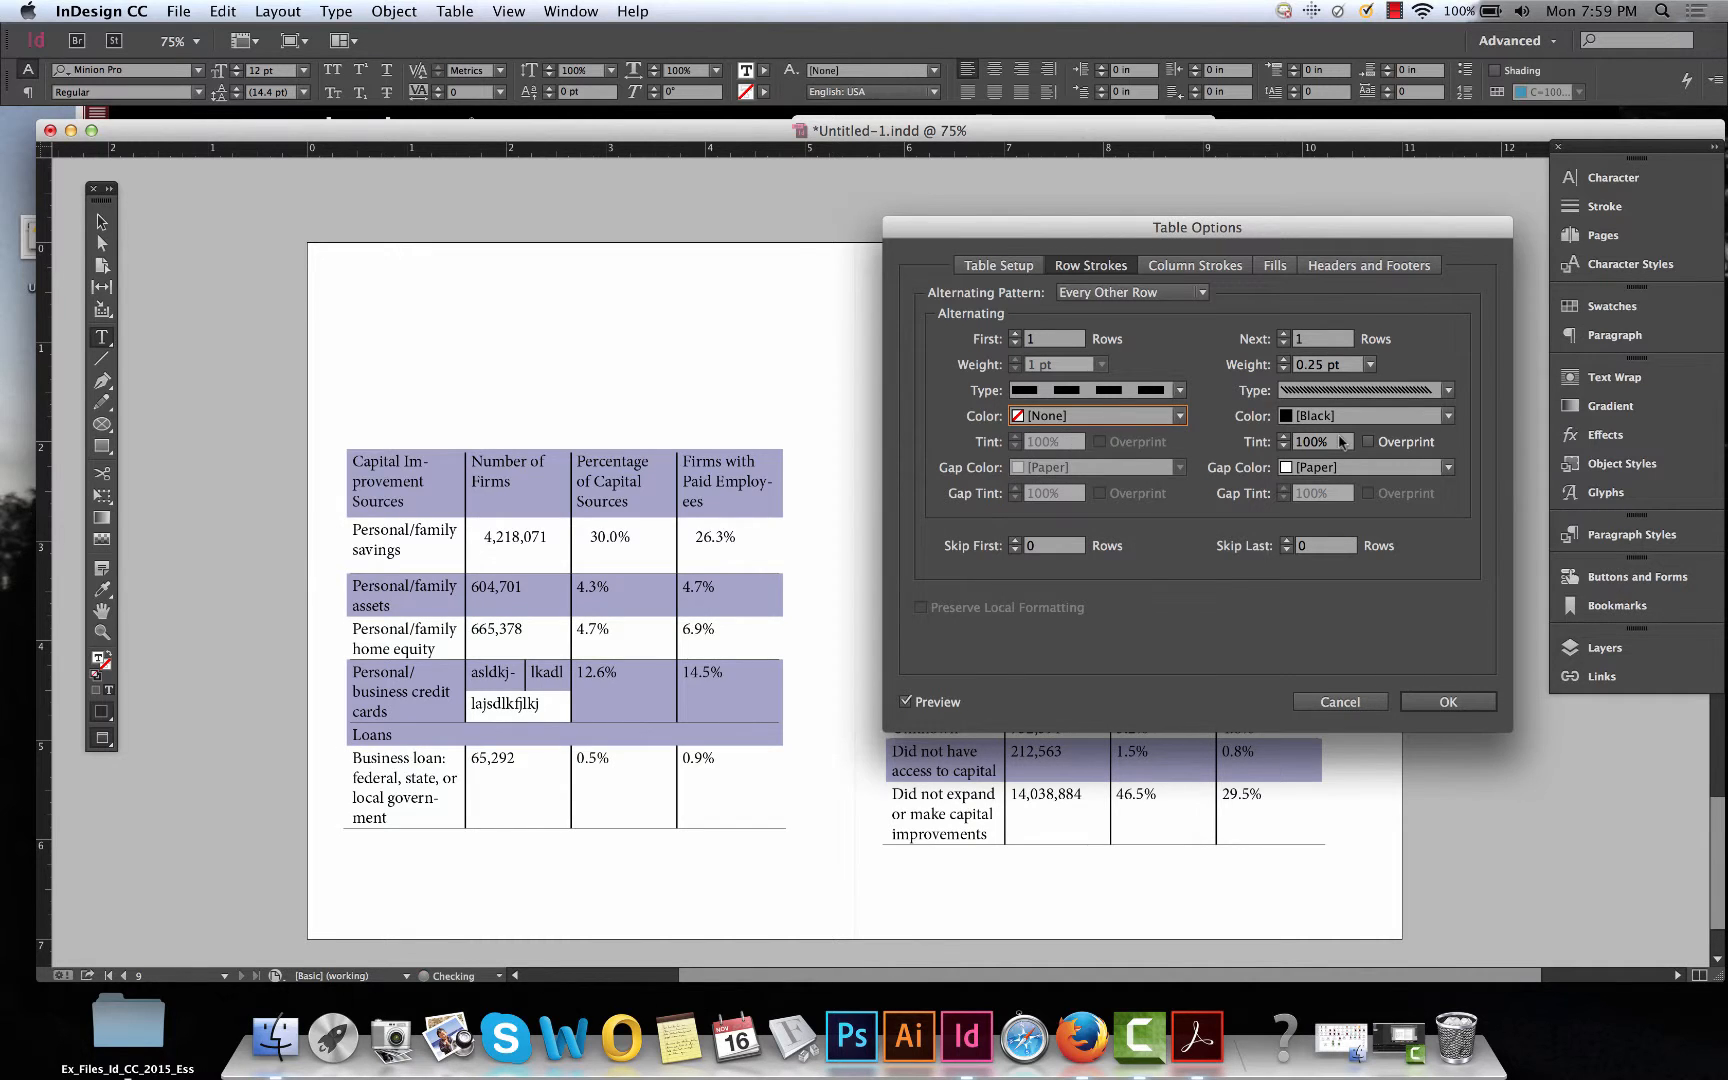
click(1449, 390)
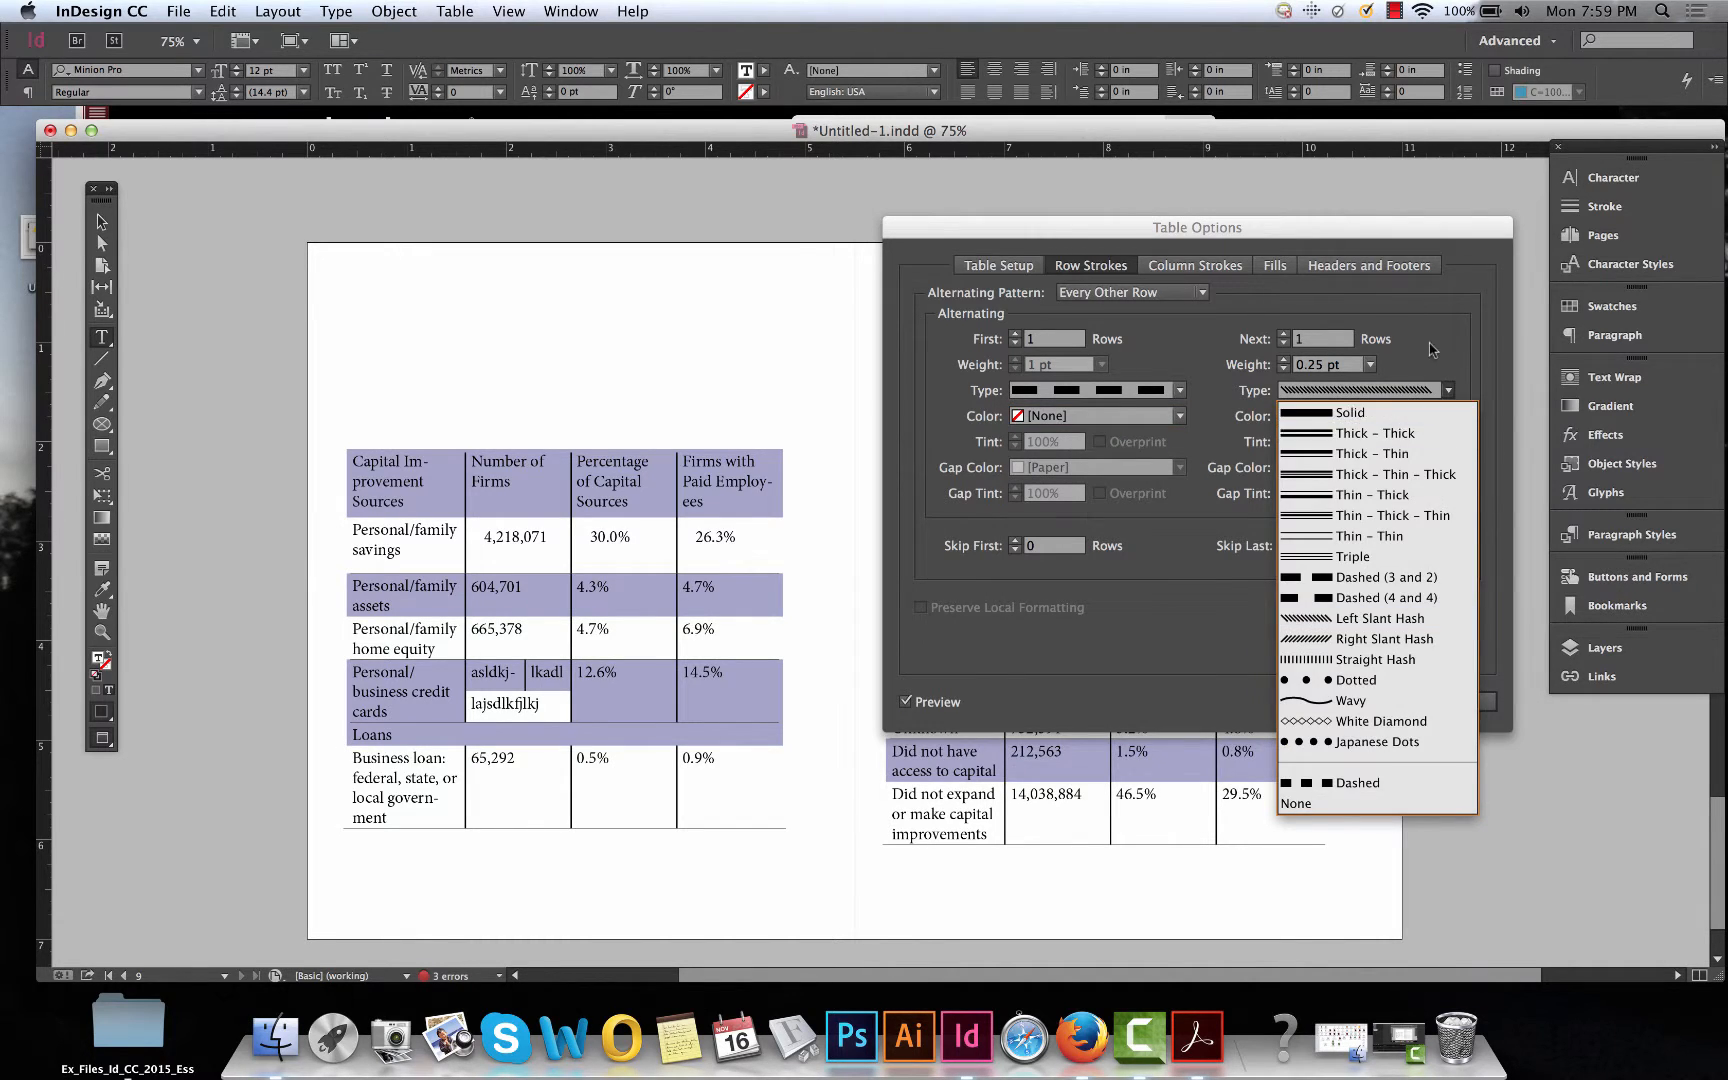
click(1432, 349)
click(1446, 417)
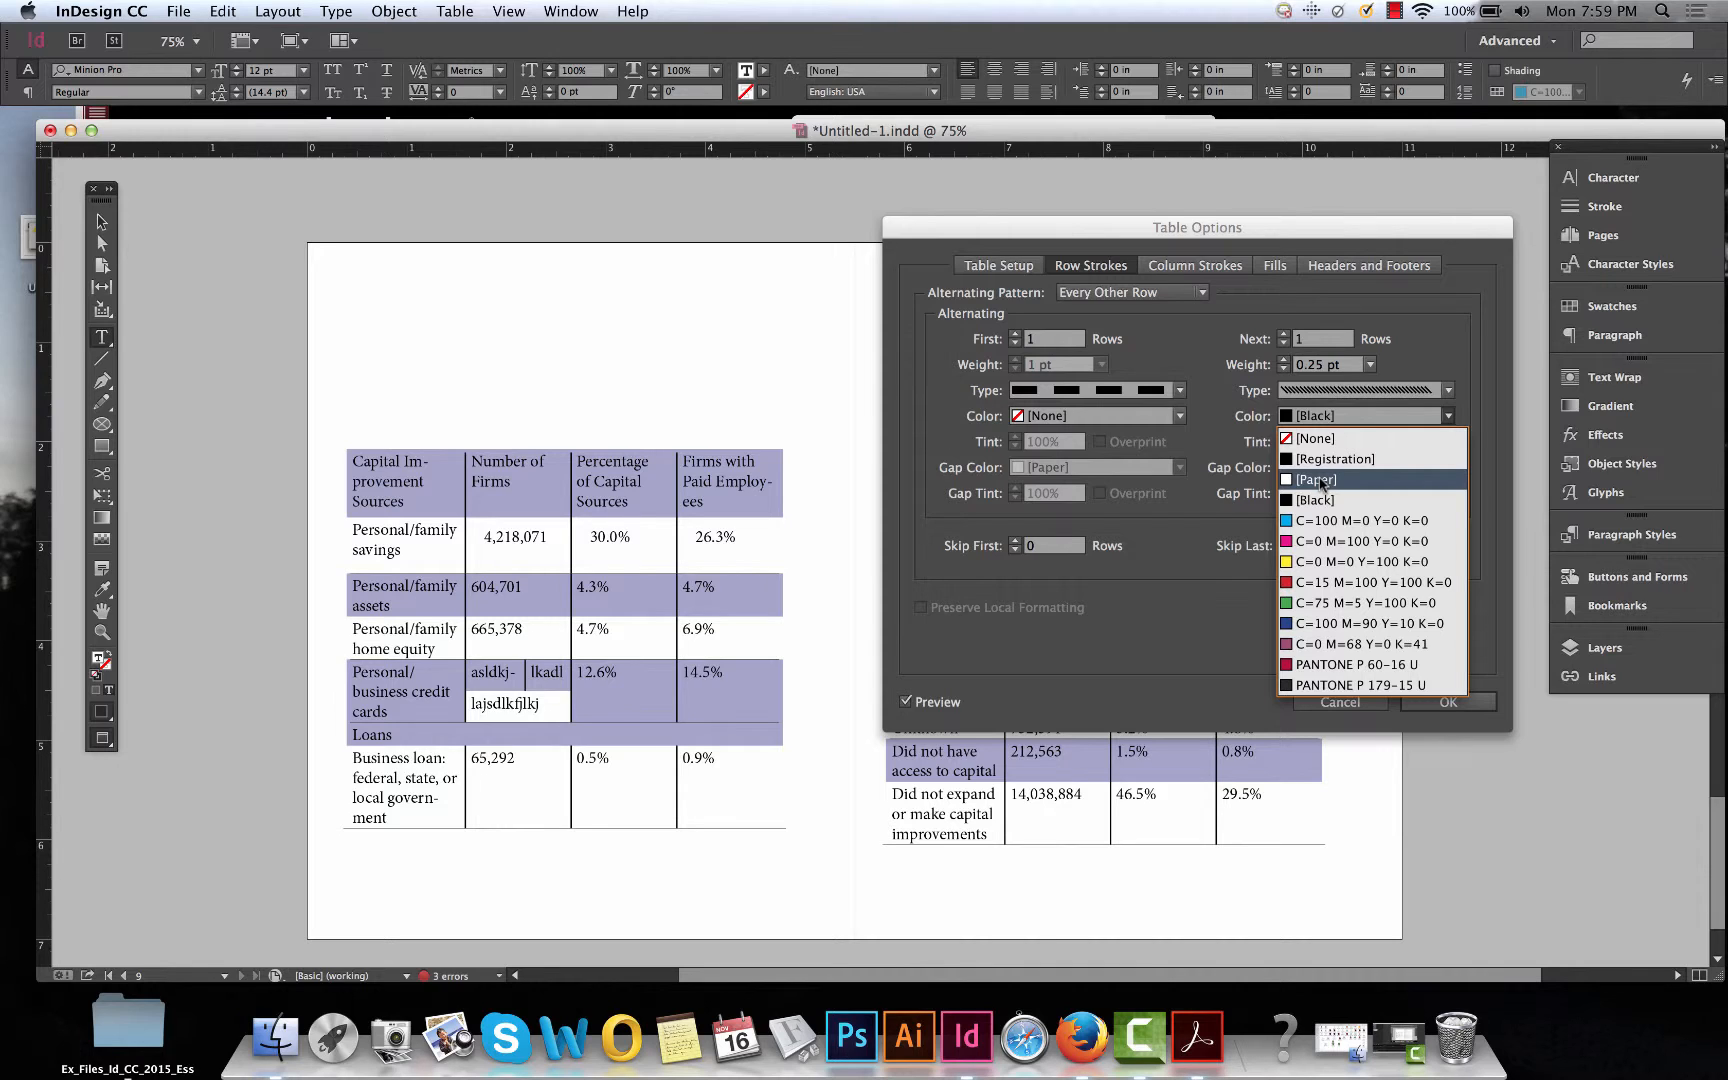
click(1313, 439)
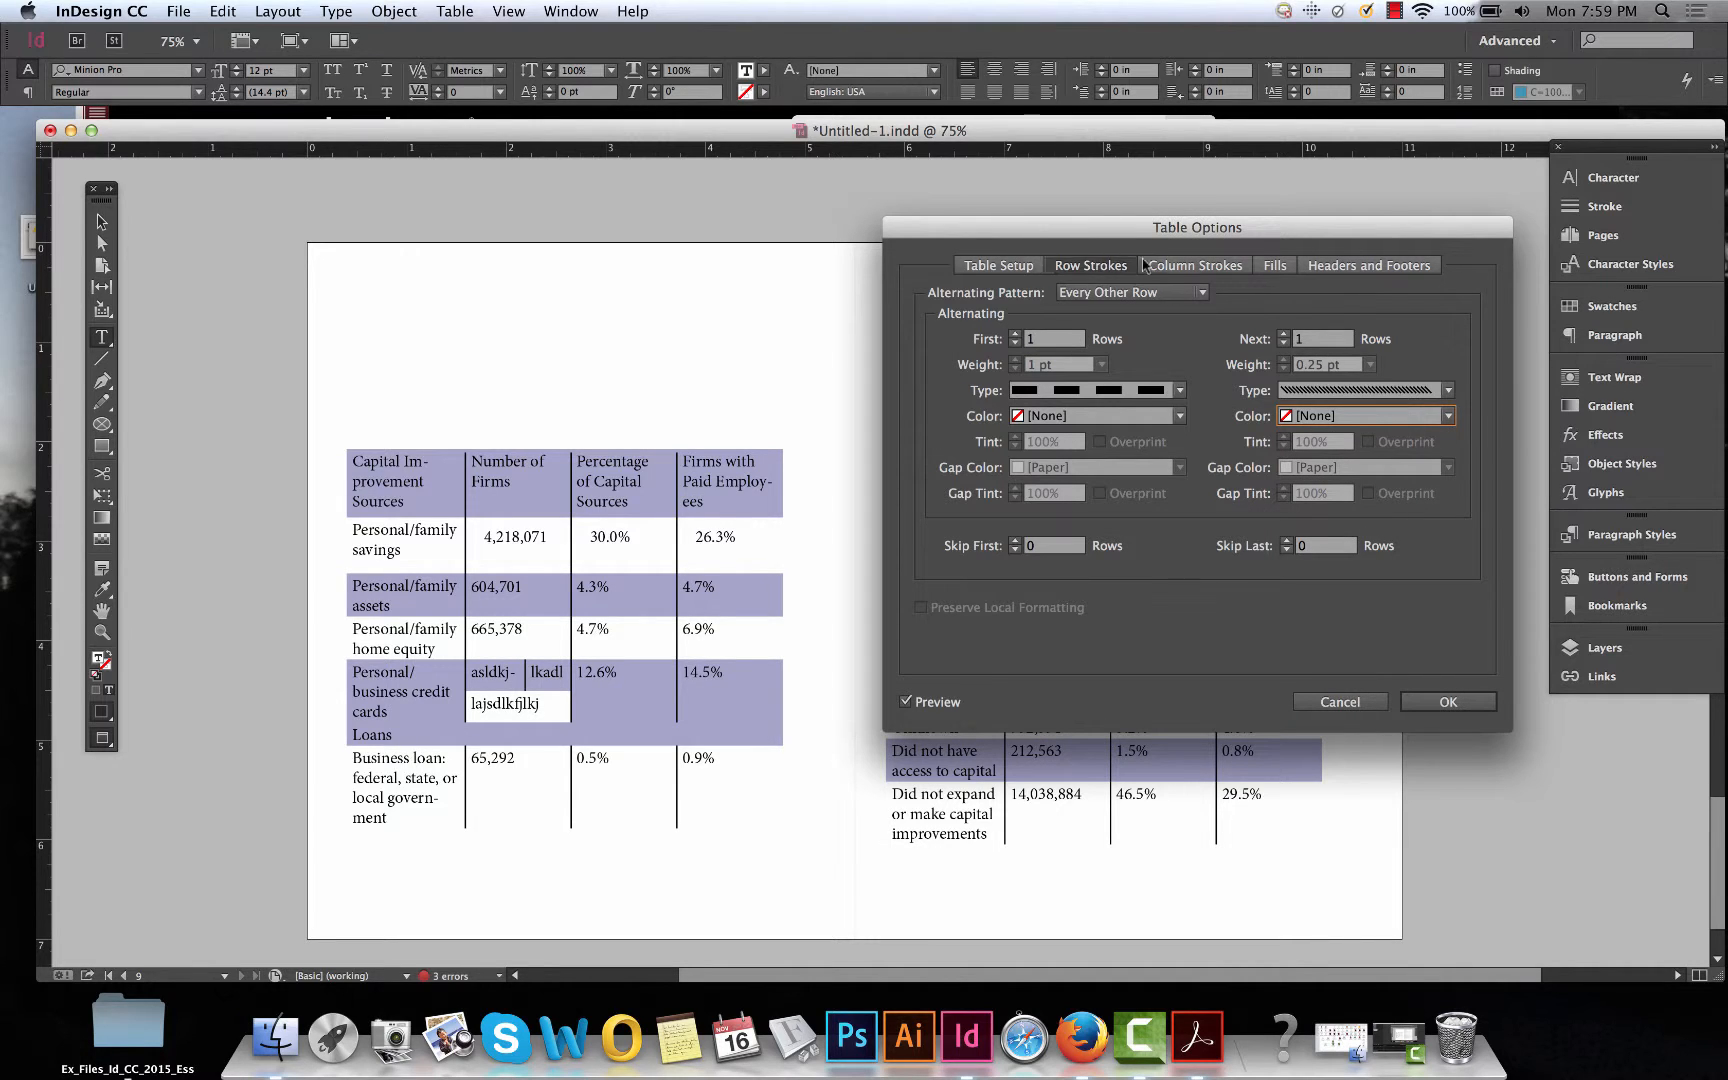
Set the row stroke type to None for both the first and the next alternating rows.
click(1180, 390)
click(1074, 805)
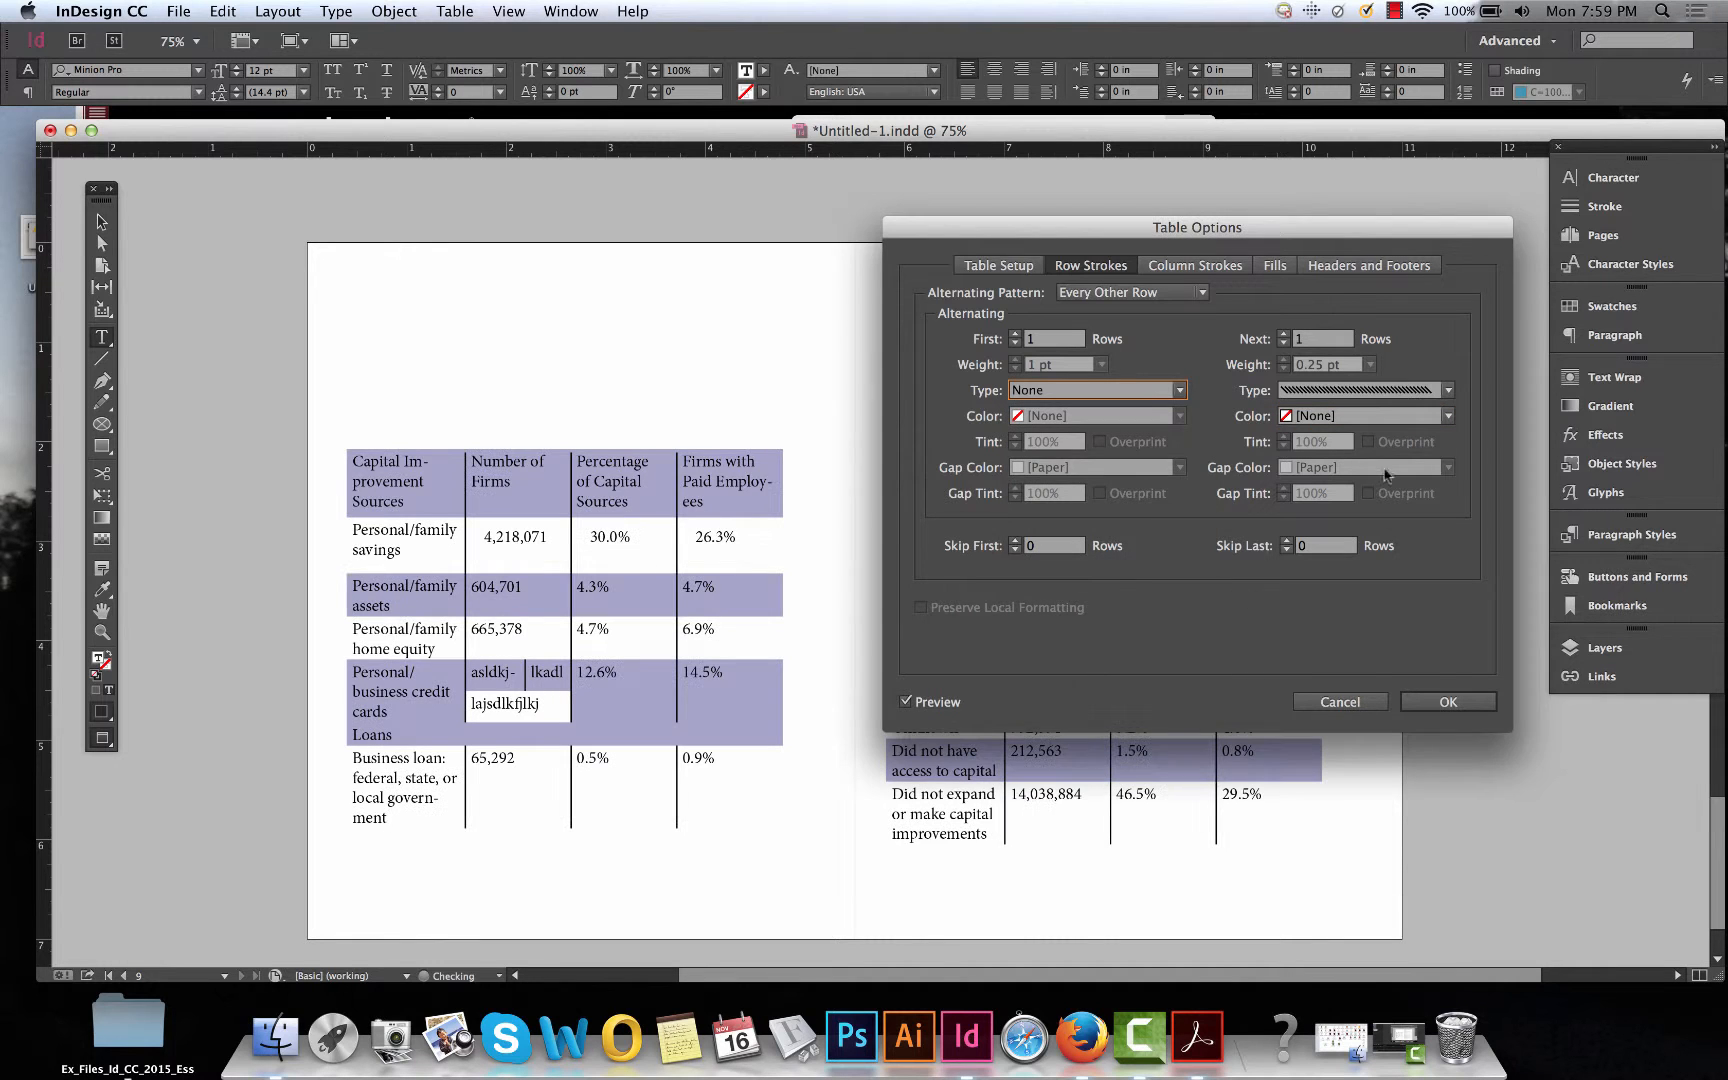
click(1447, 390)
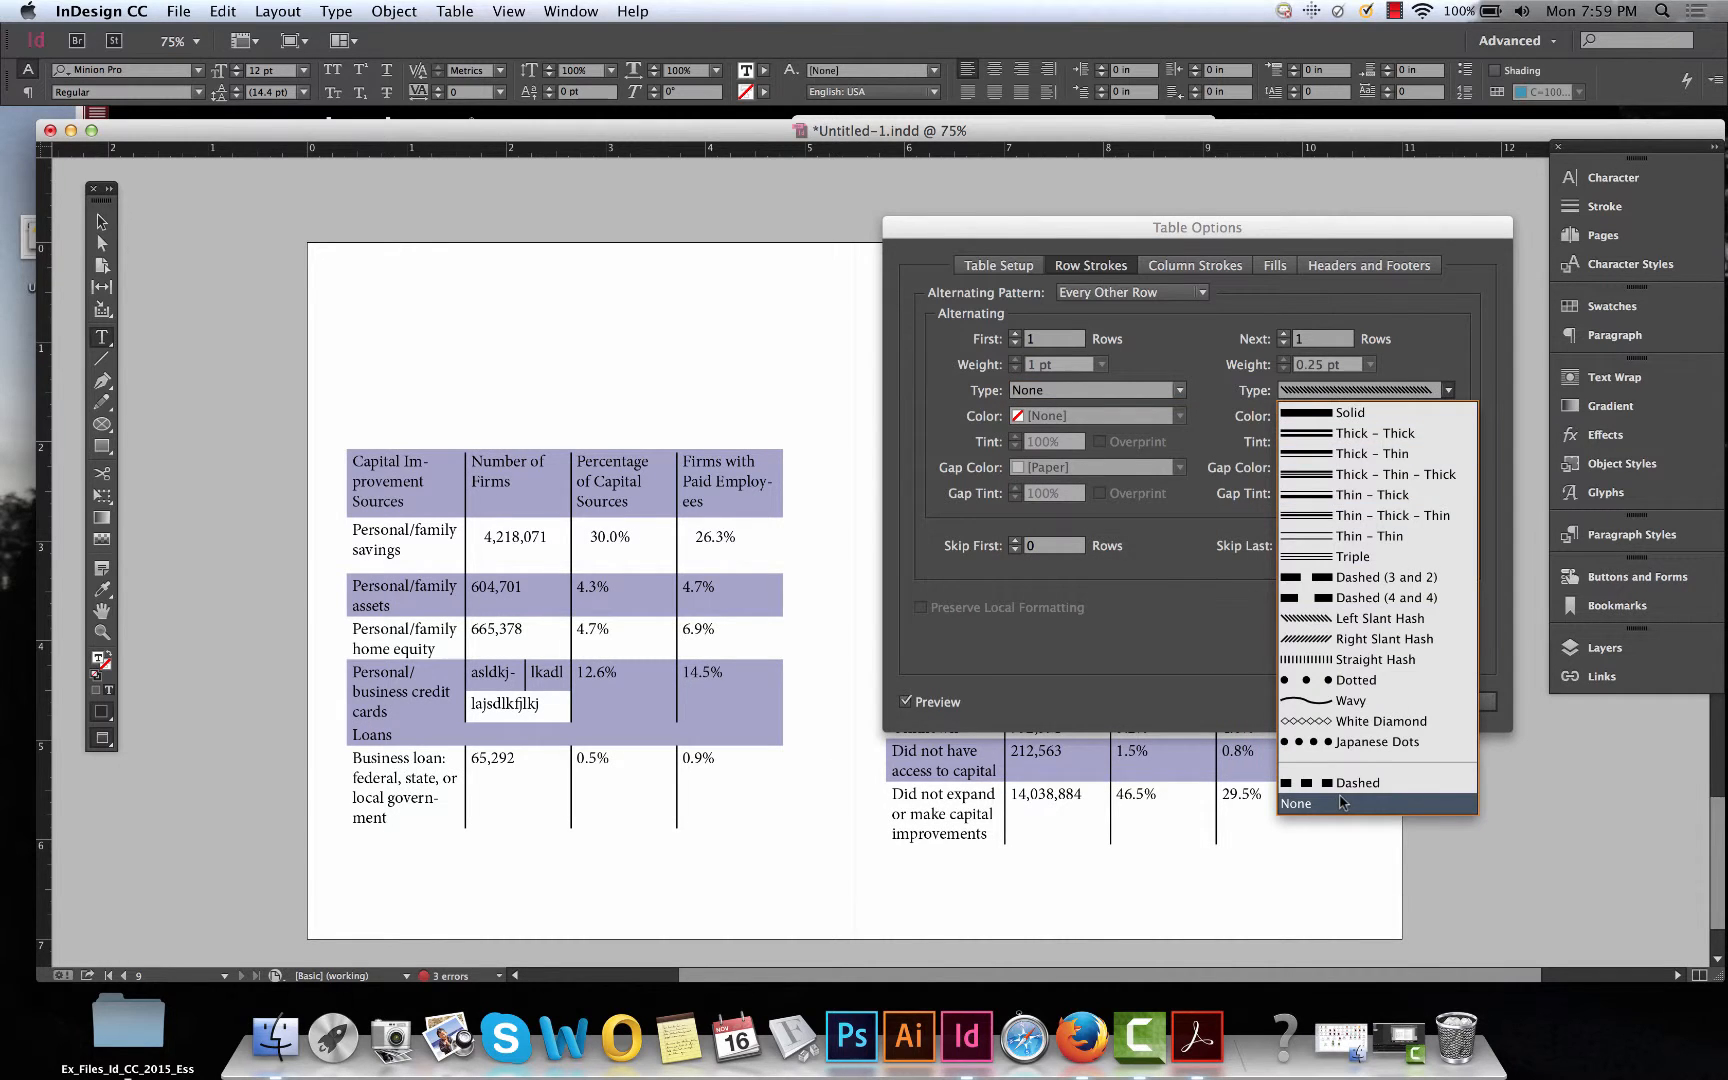
click(1320, 802)
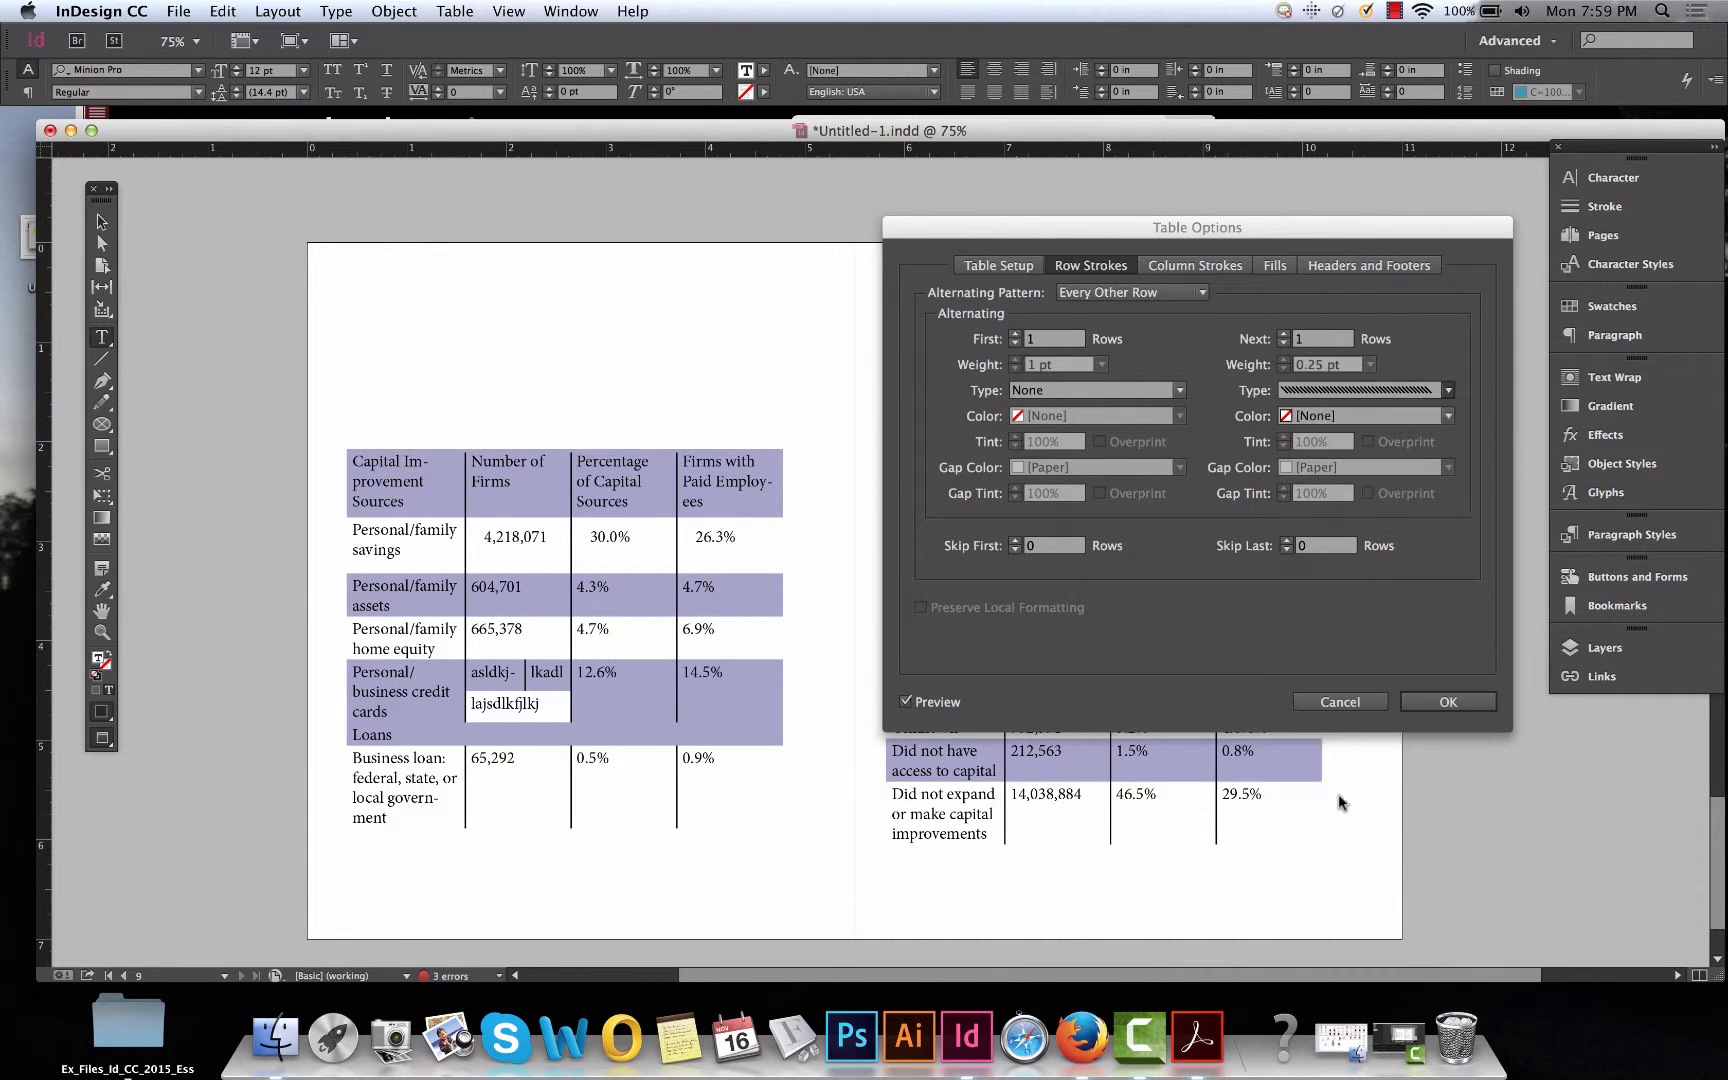
Give the column strokes the Every Other Column pattern, with [Paper] as the first columns' stroke colour.
click(1199, 266)
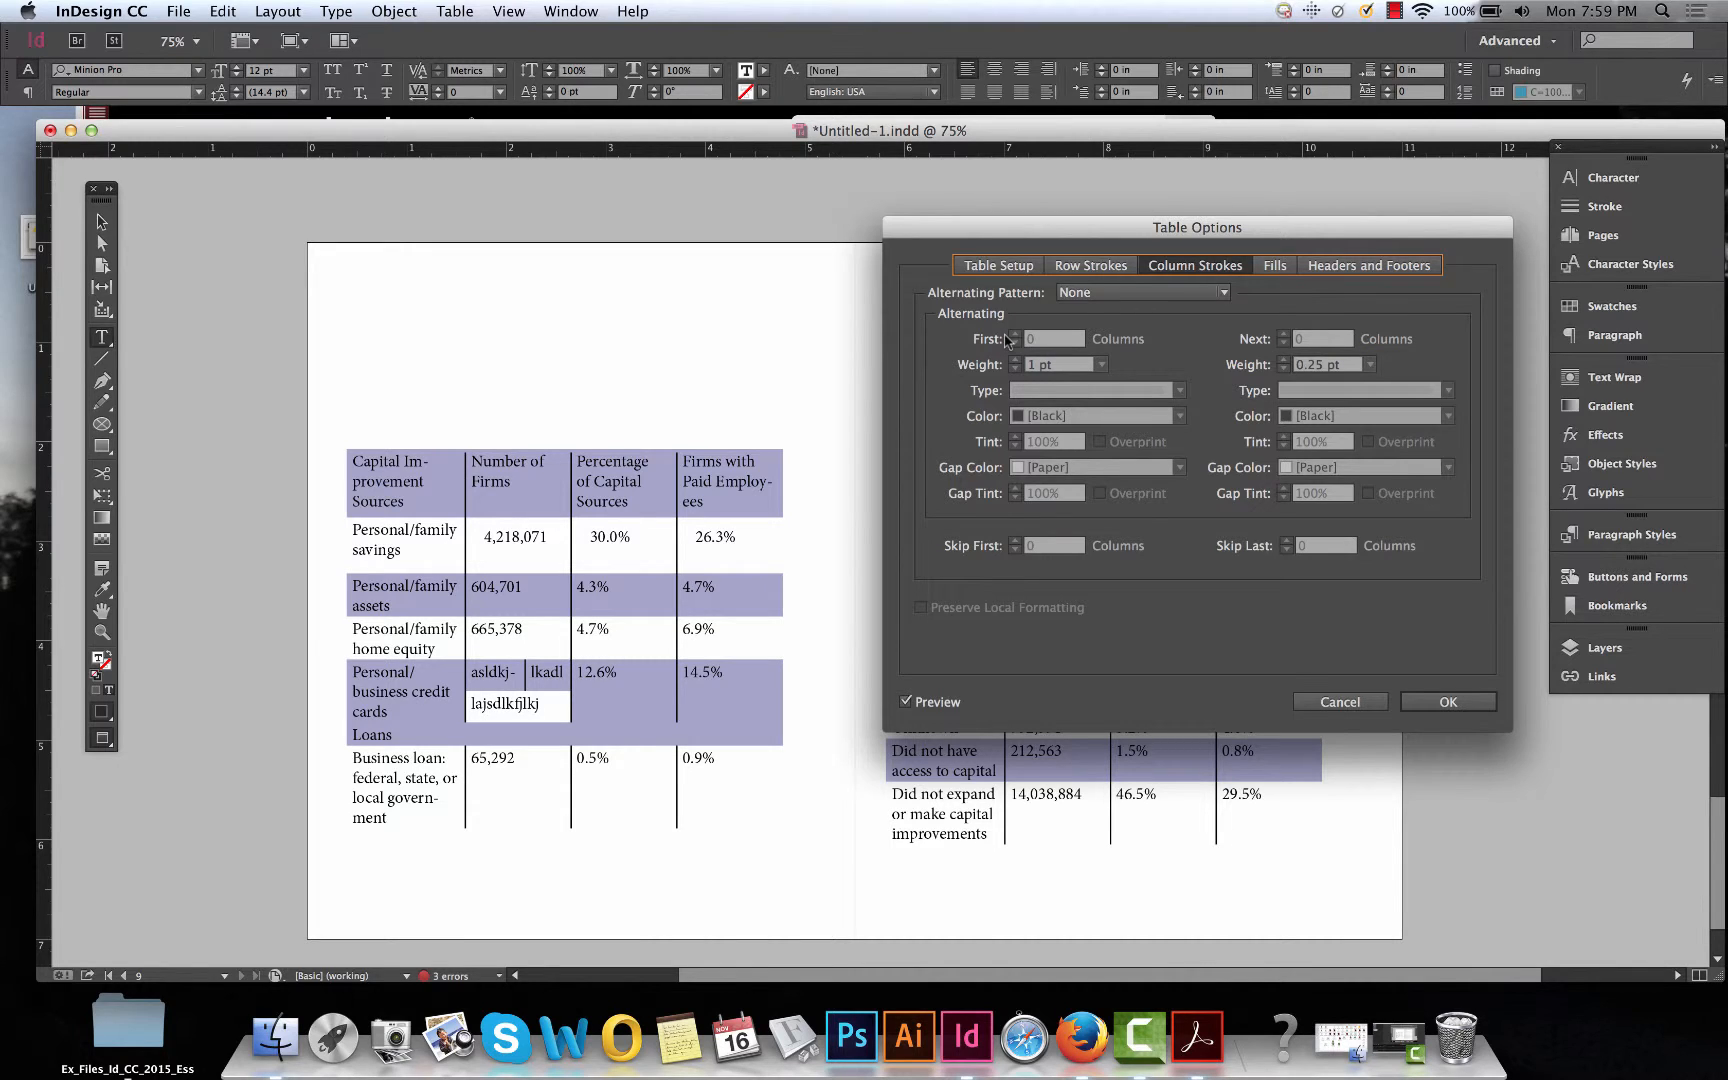
click(1145, 297)
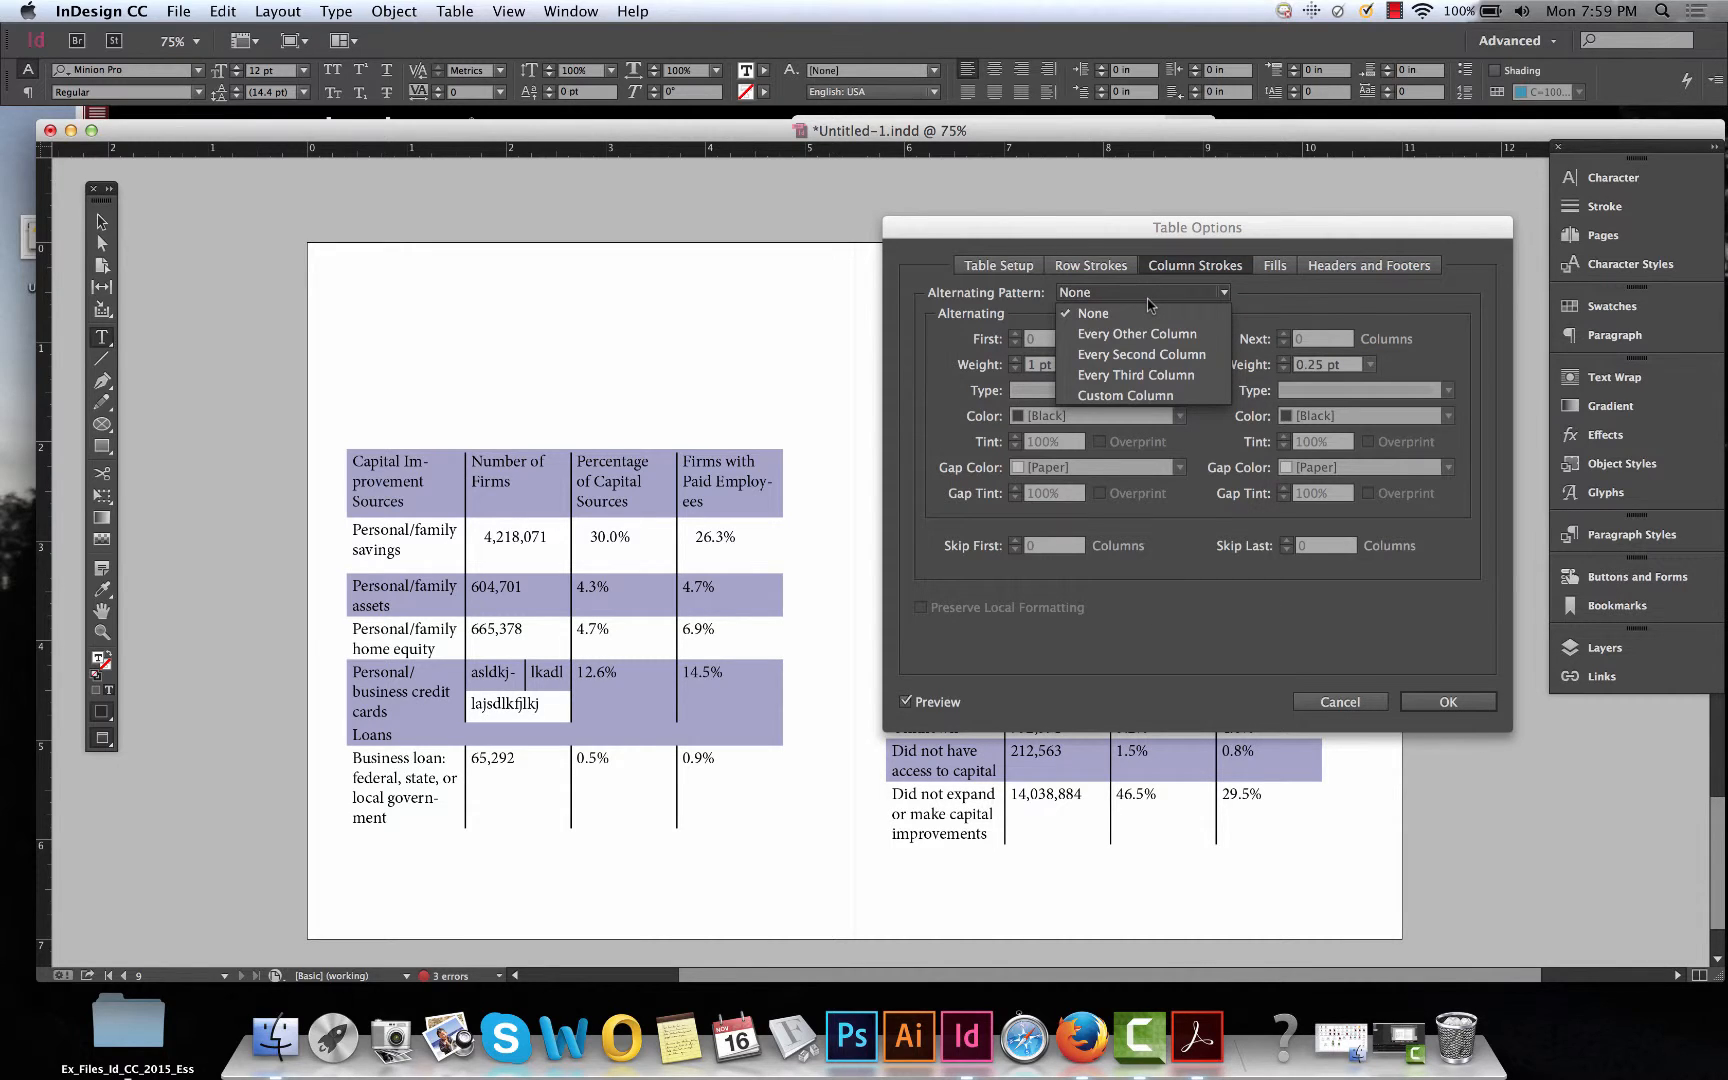
click(1142, 336)
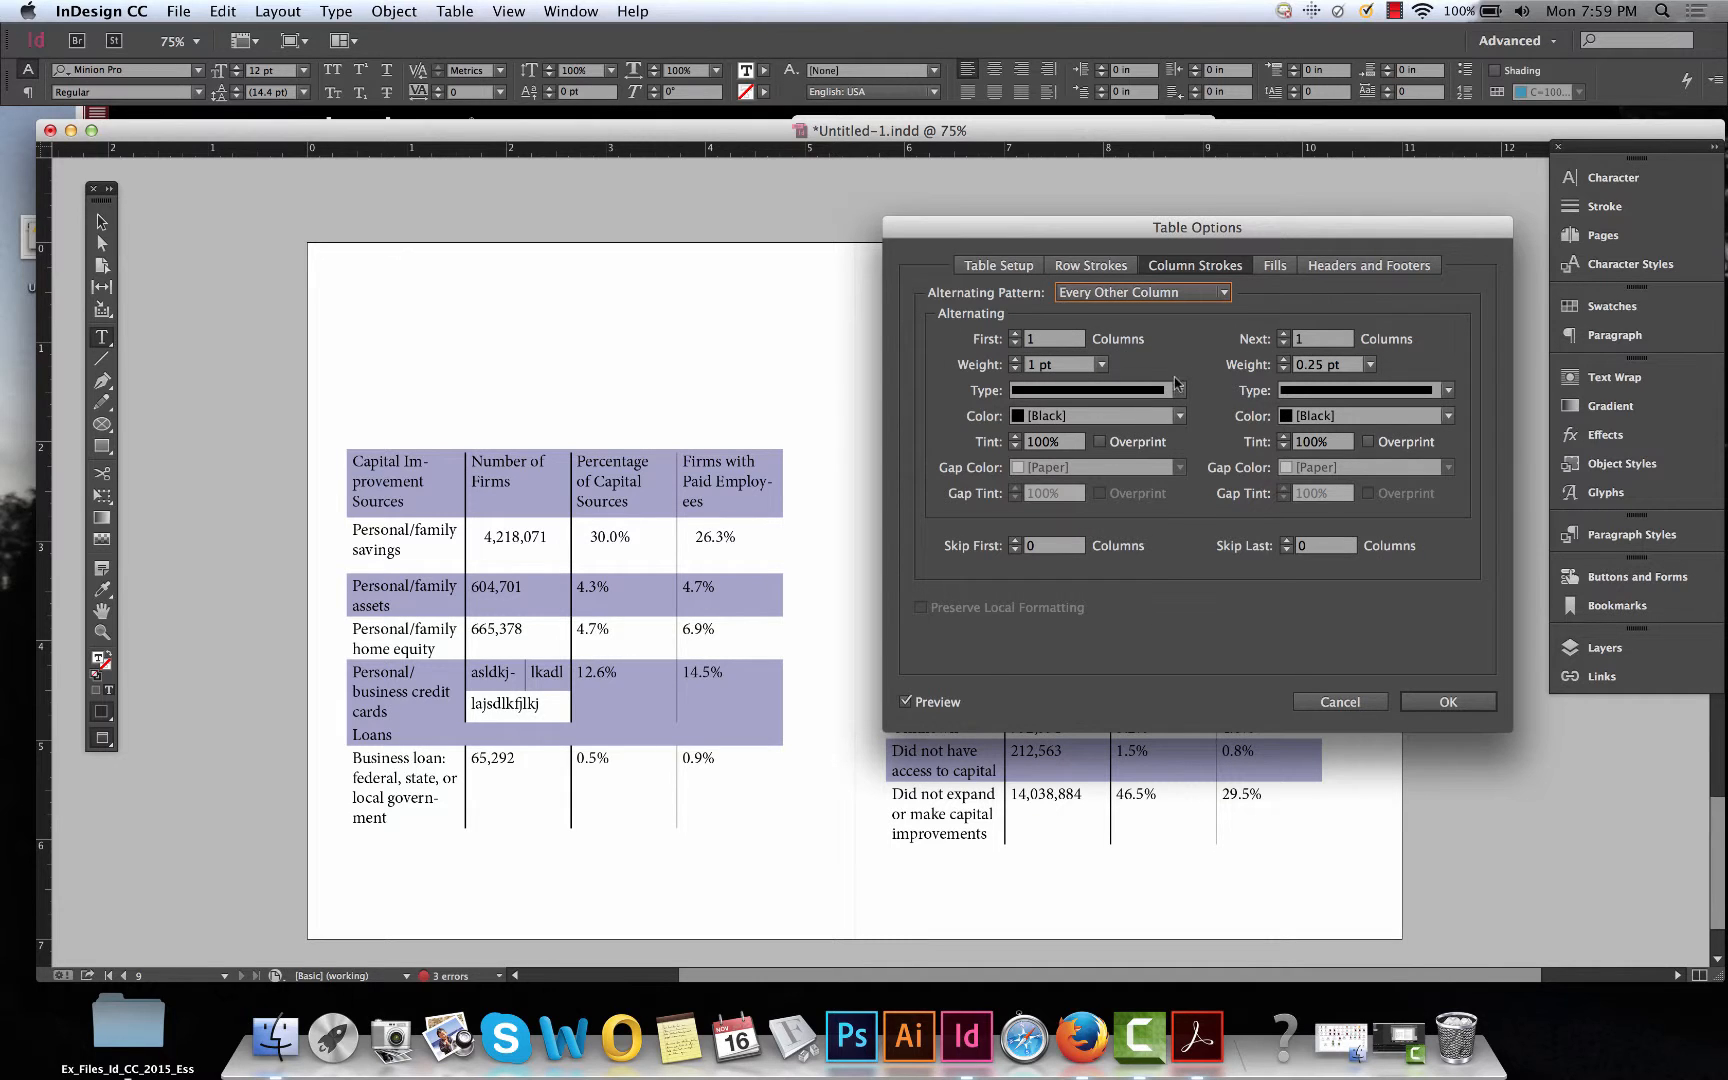
click(1178, 389)
click(1180, 391)
click(1180, 415)
click(1112, 490)
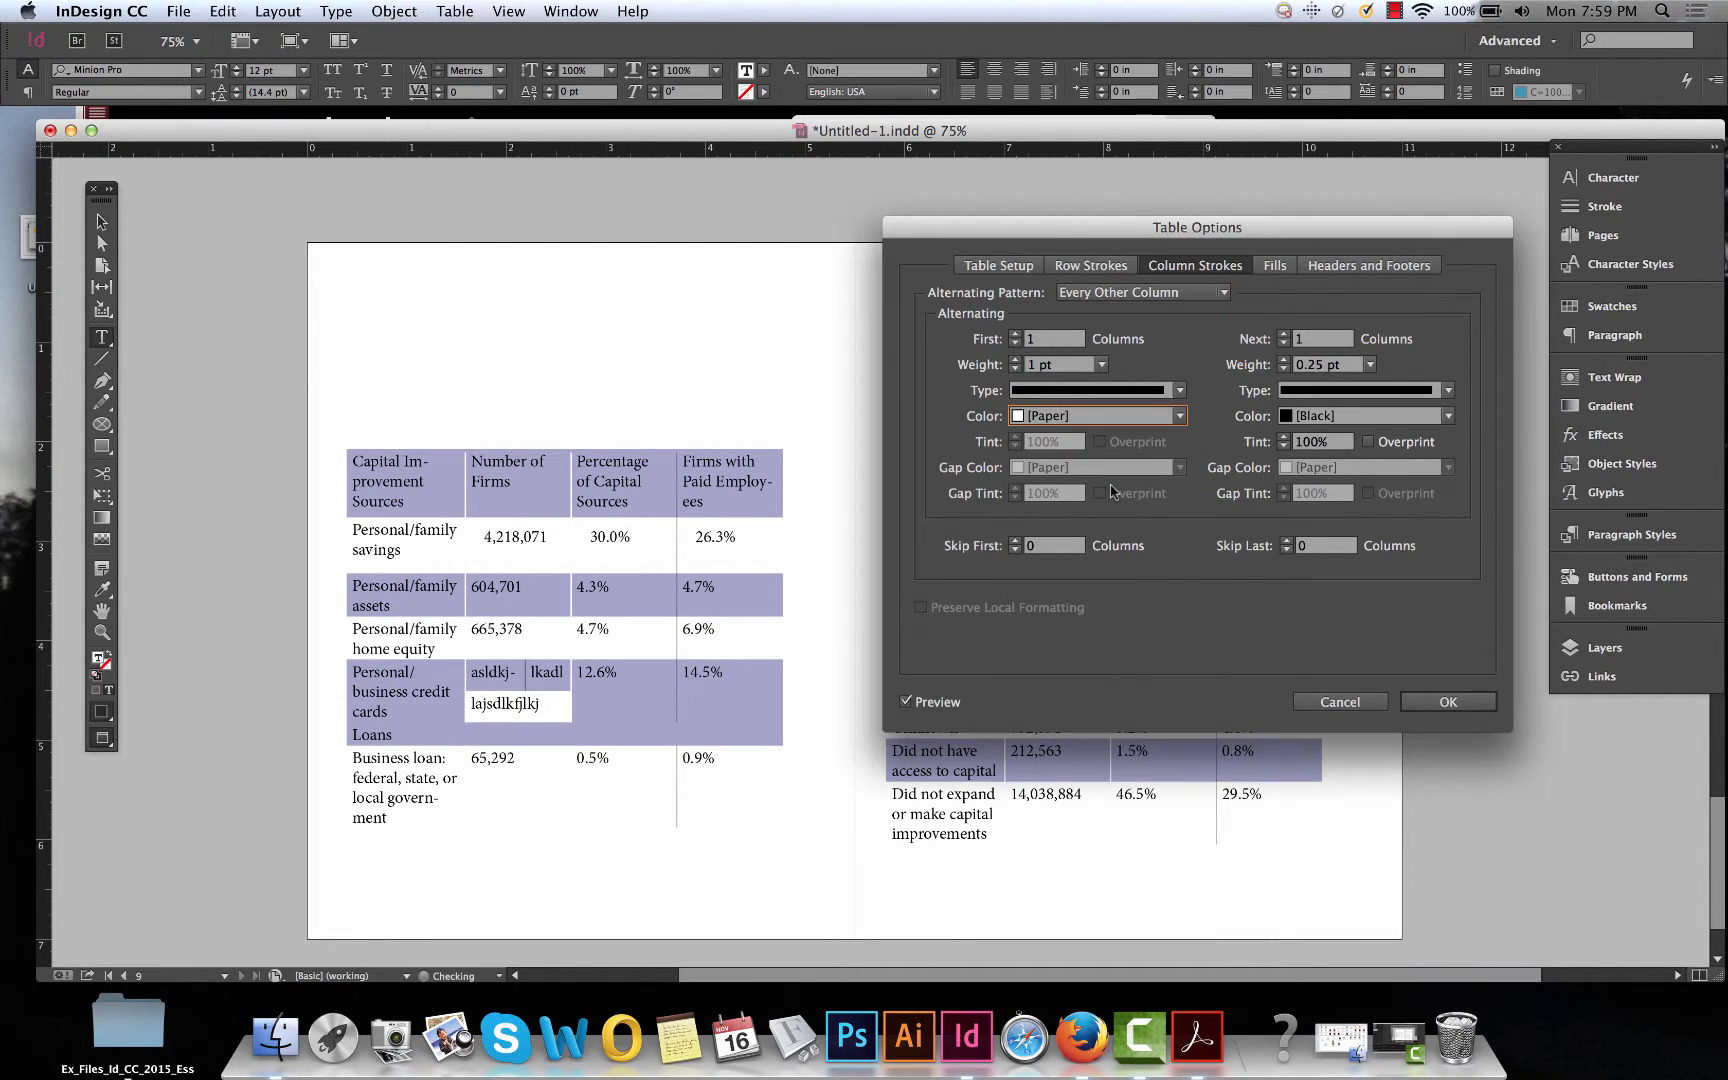
Set the next alternating columns' stroke colour to [Paper] and their weight to 1 pt.
click(1380, 415)
click(1381, 468)
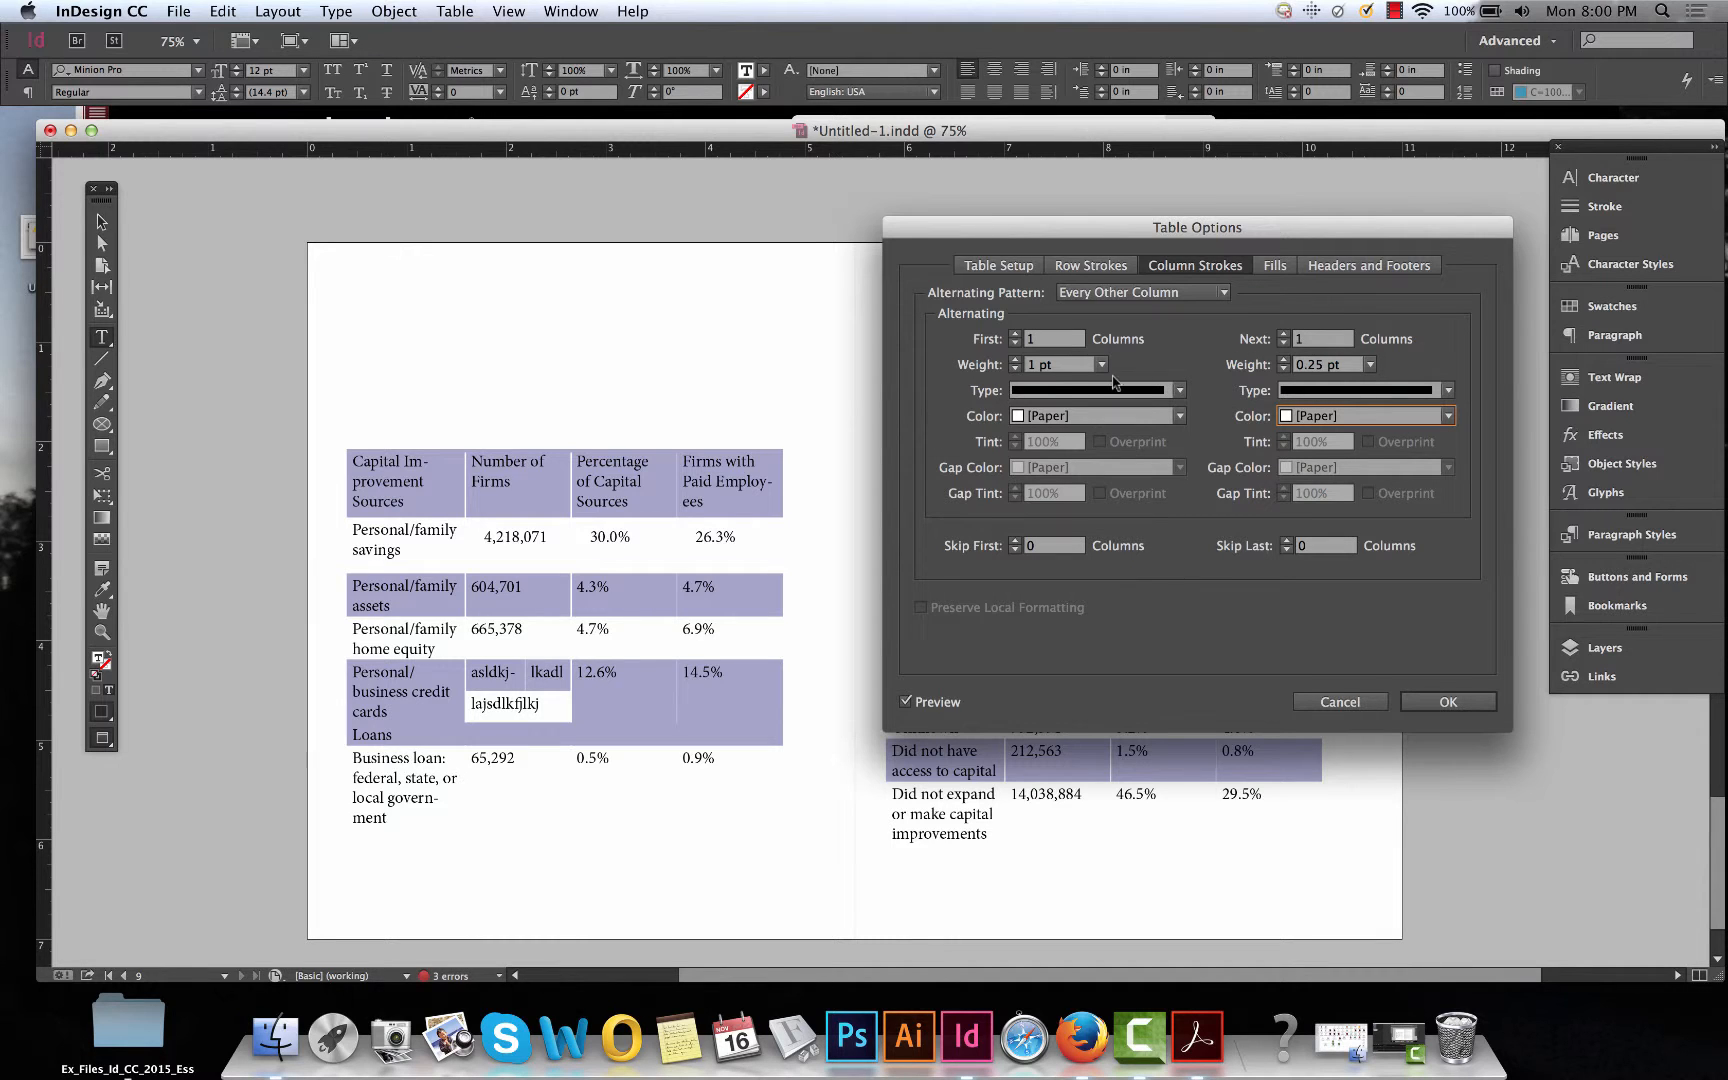
click(1325, 366)
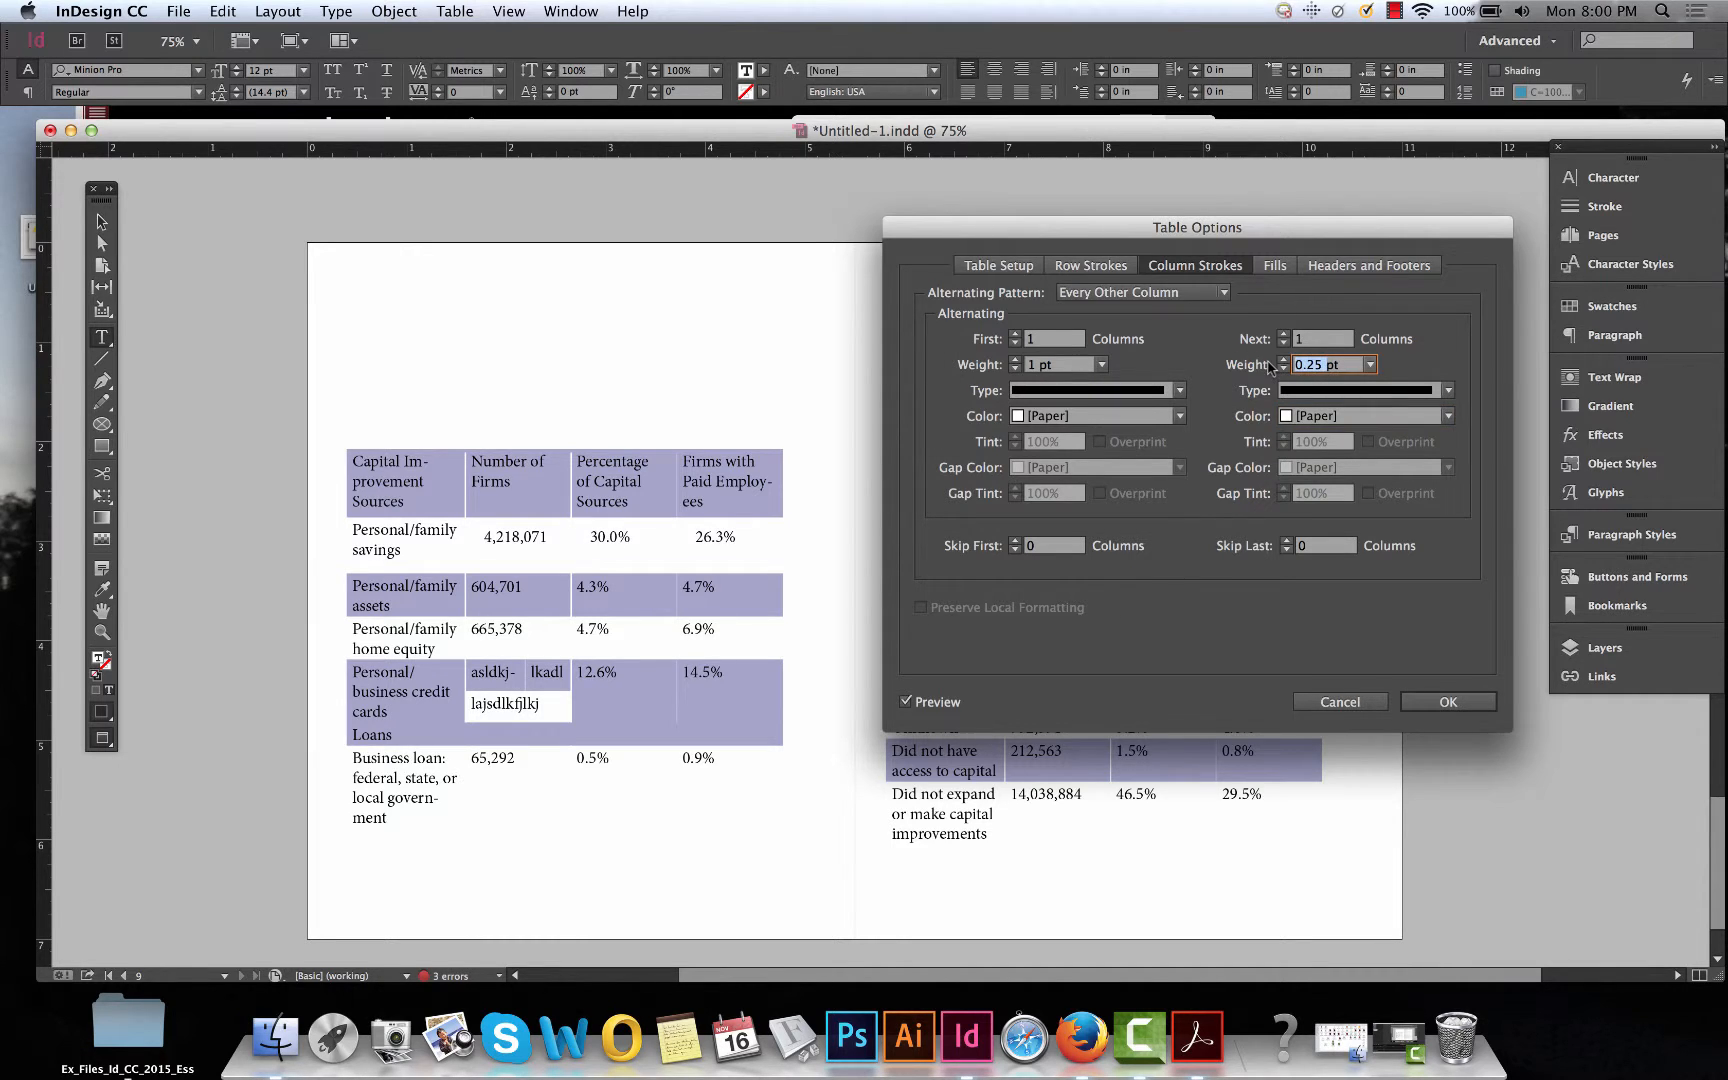
text(1pt)
click(1327, 392)
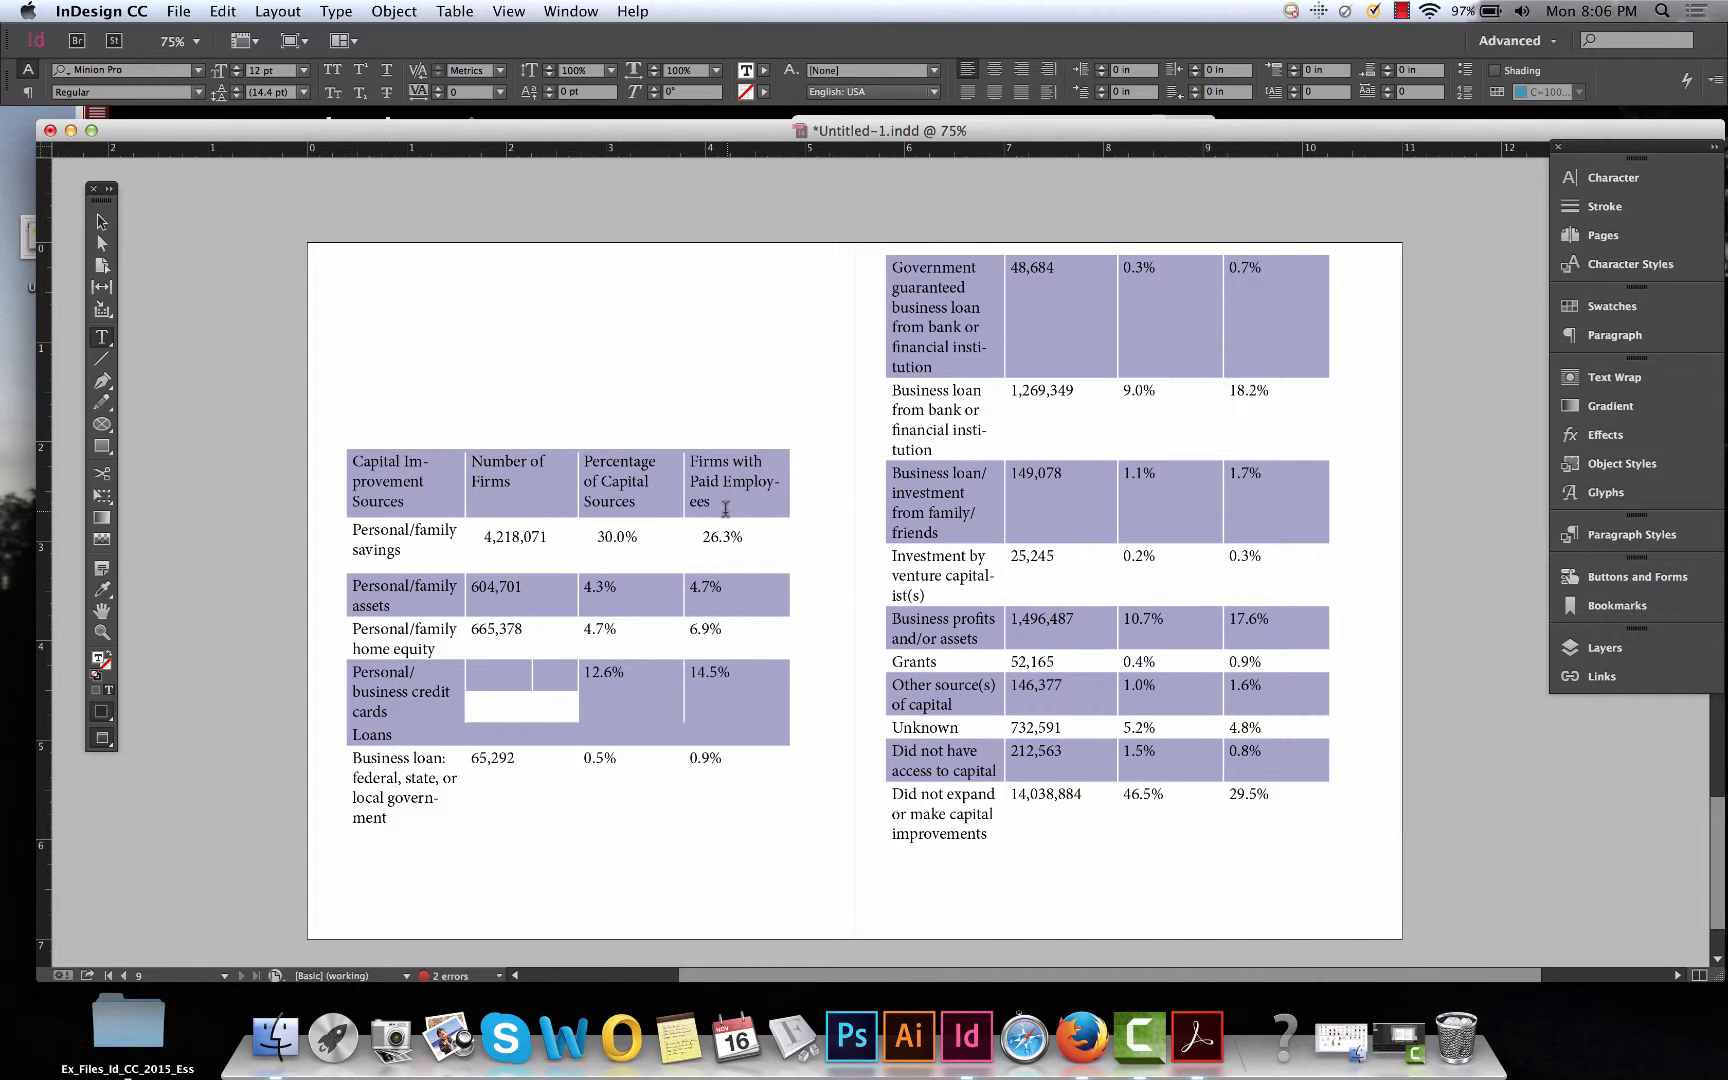
Reduce the header row's height to two lines of text by raising its lower border, and reactivate the Type tool.
drag(719, 516, 422, 496)
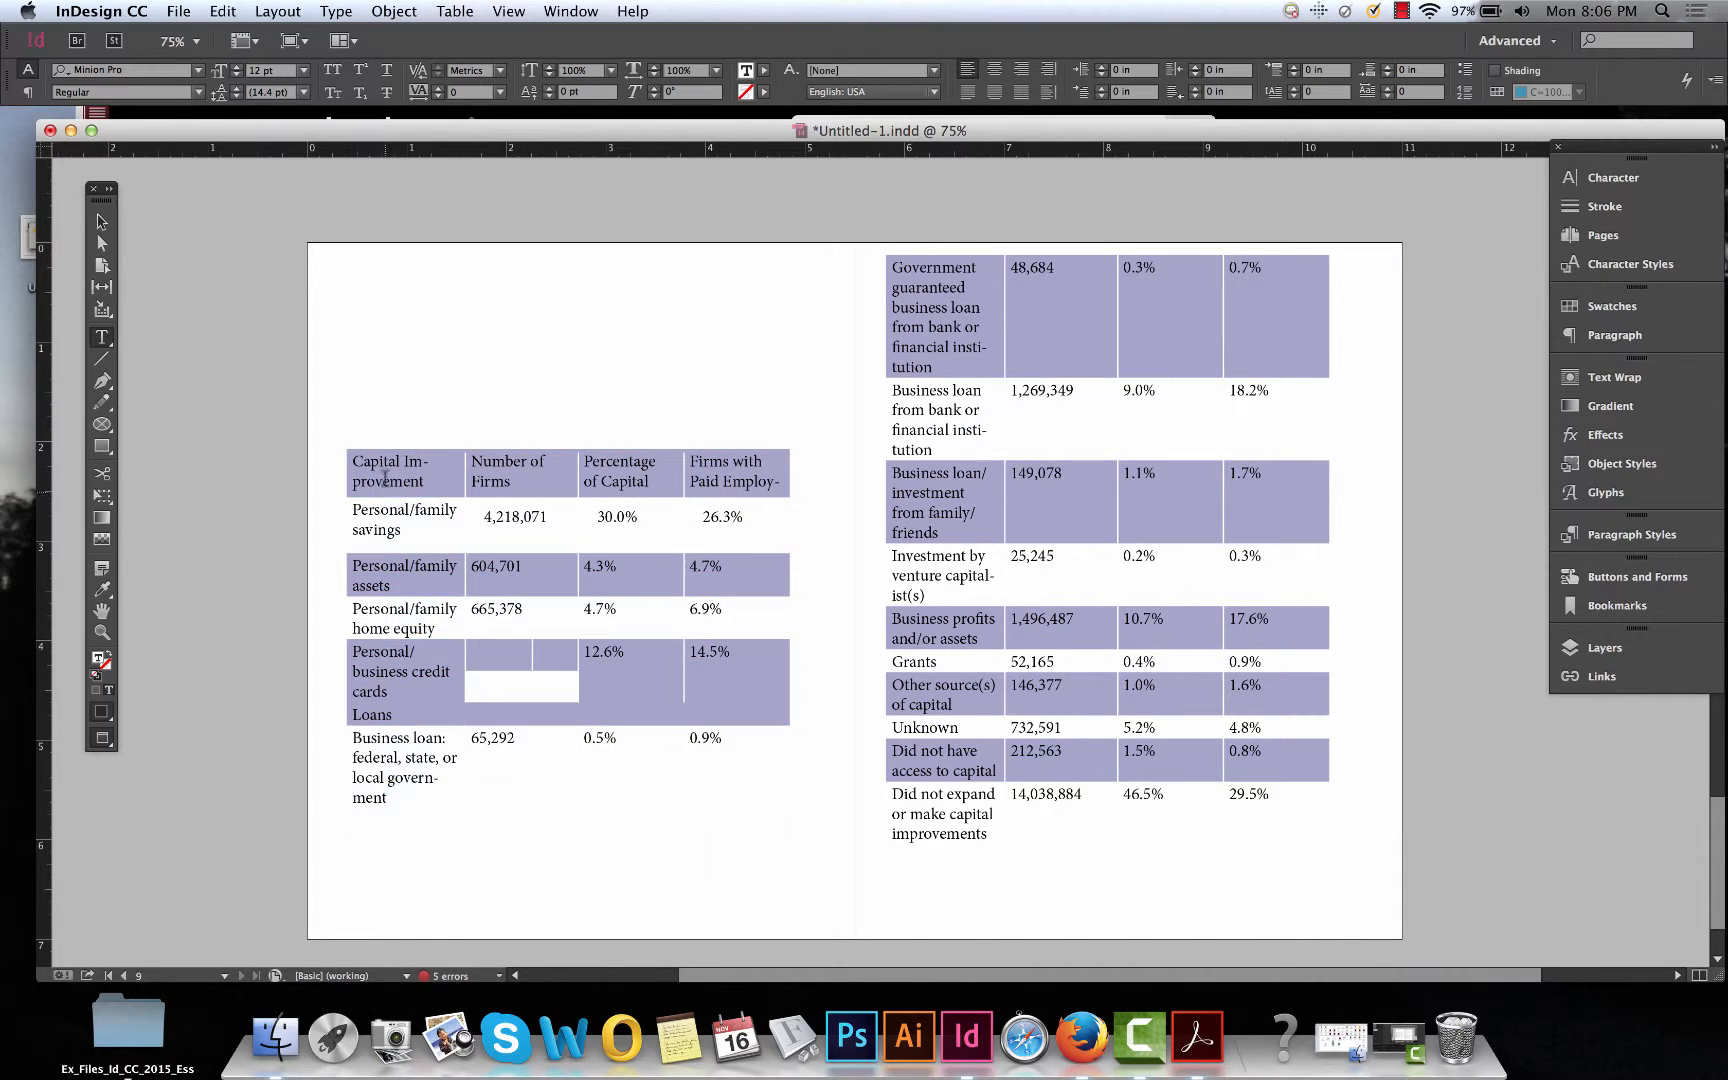
key(Escape)
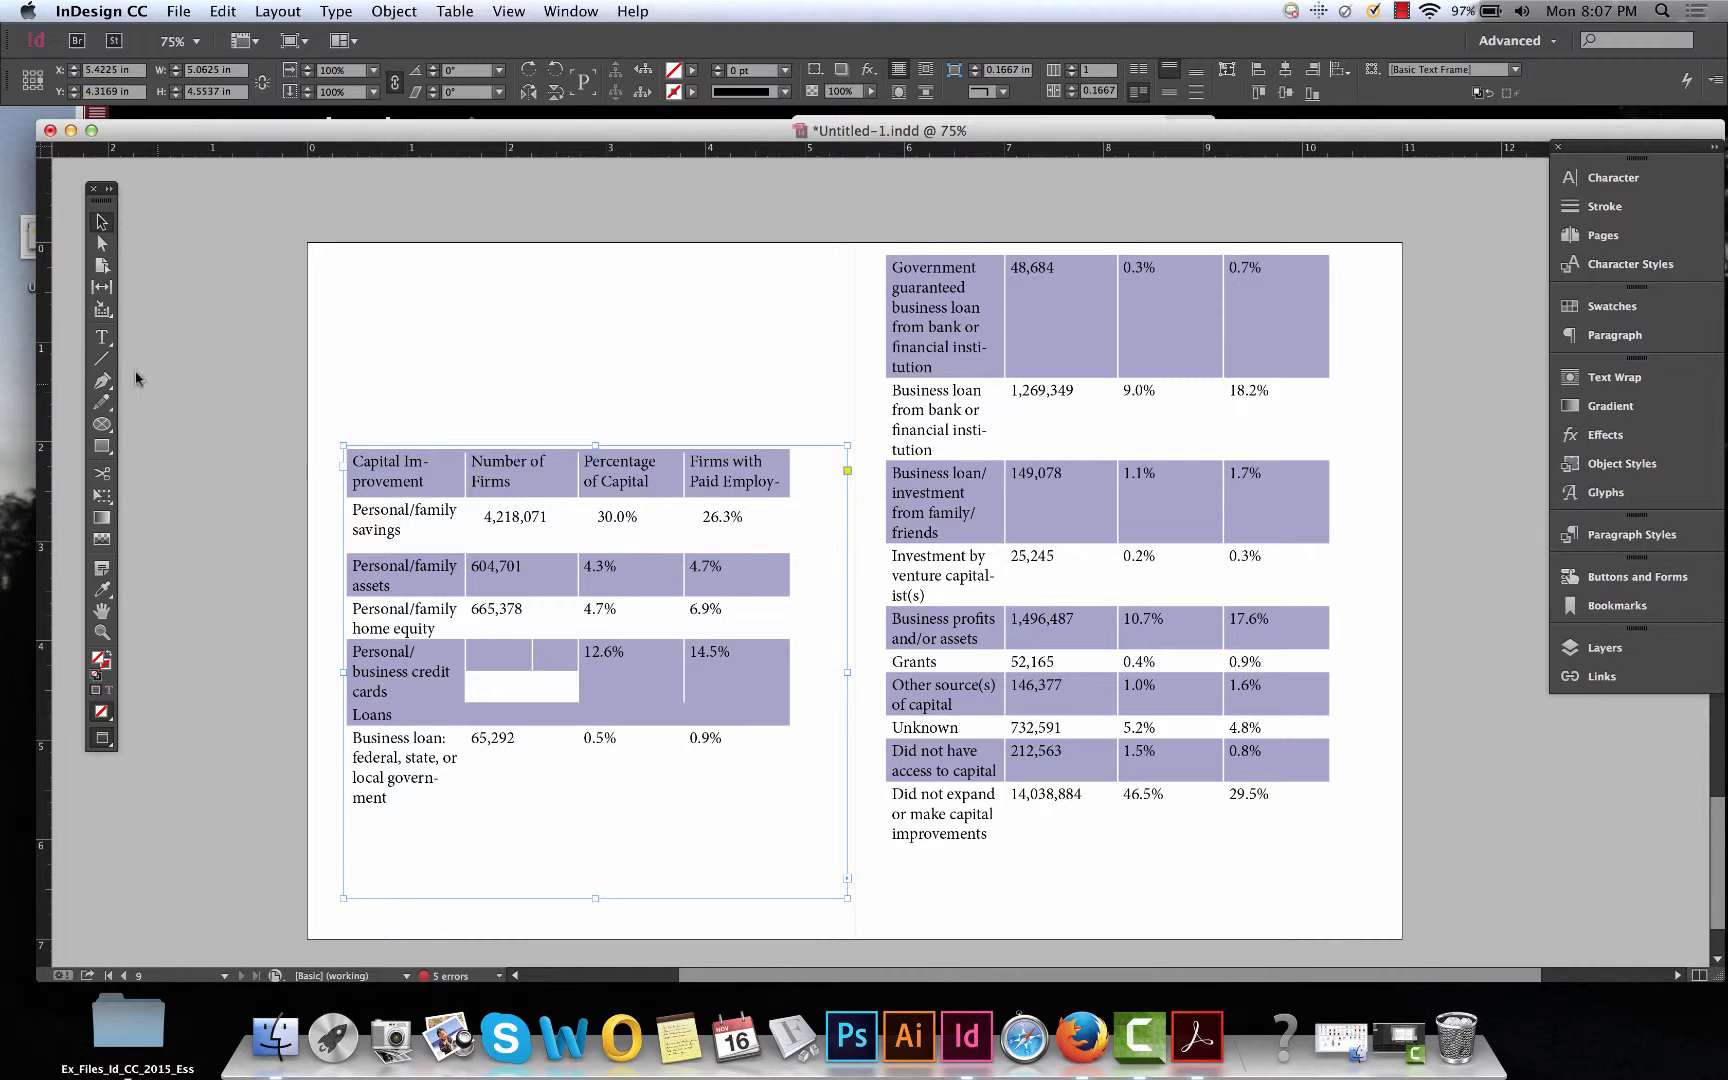
click(101, 358)
click(102, 336)
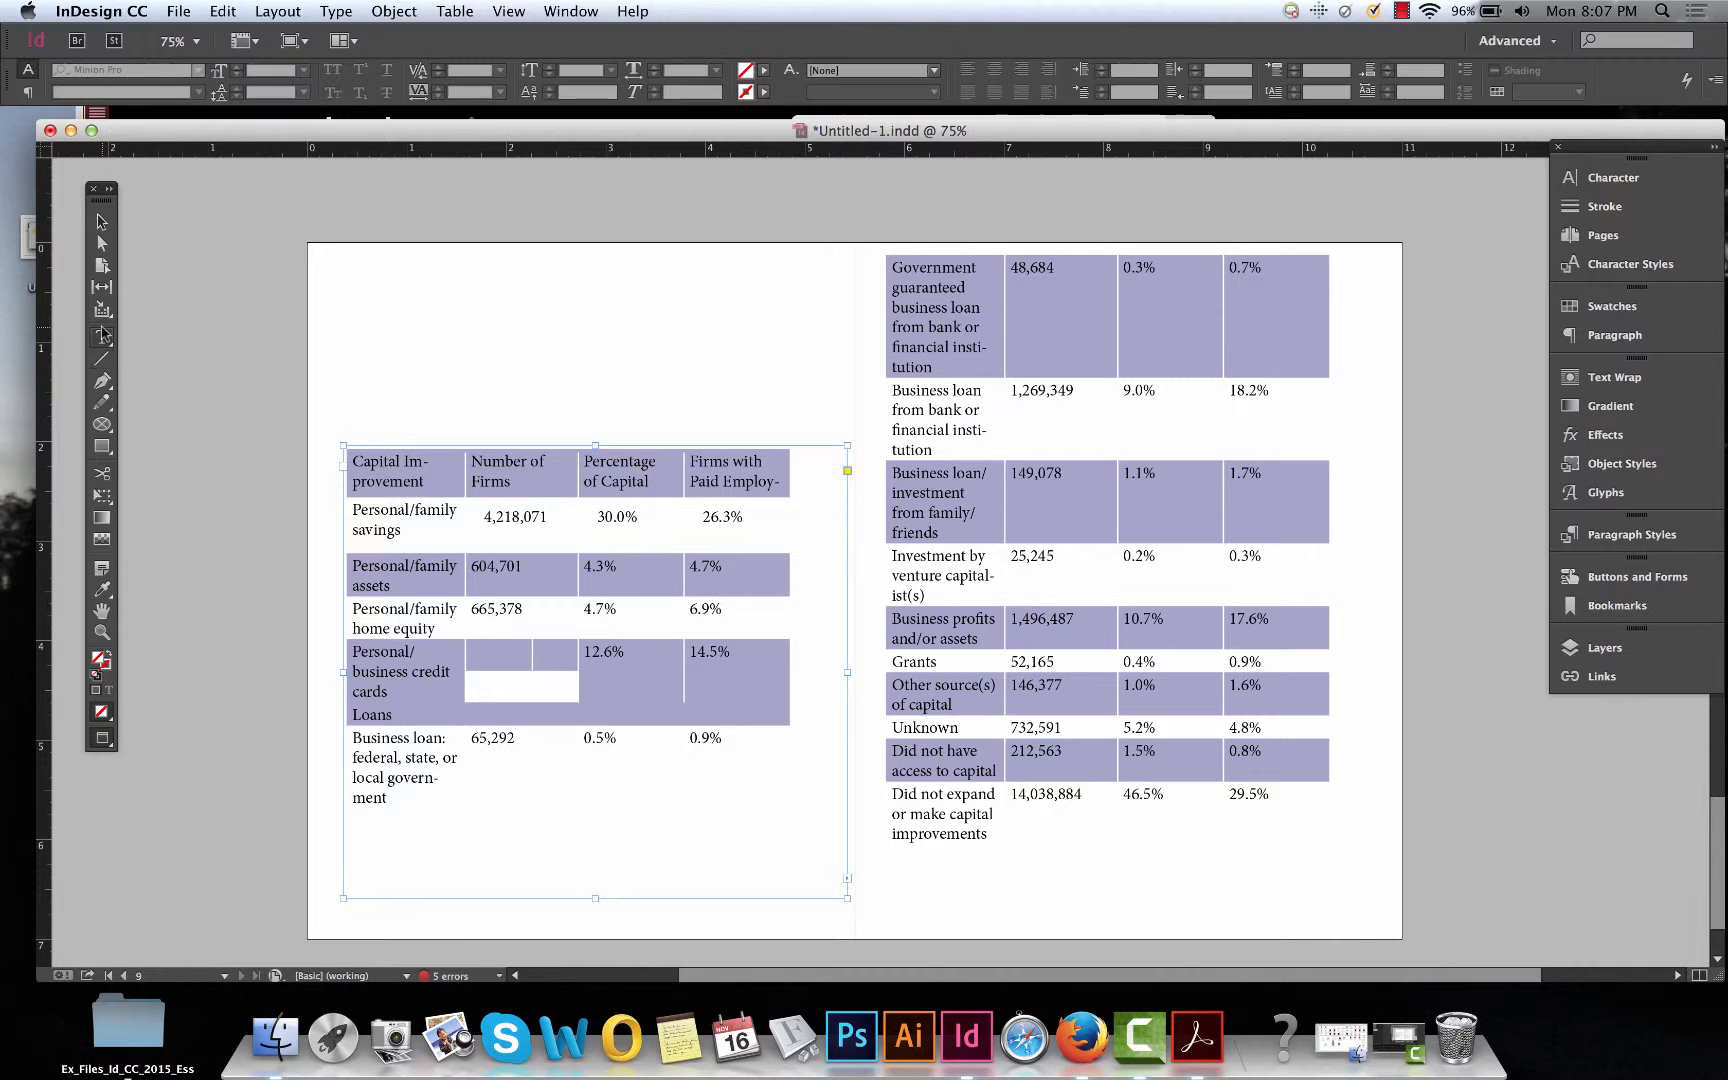
Convert the table's top row, starting with "Capital Improvement", into a repeating header row and deselect the table.
click(391, 478)
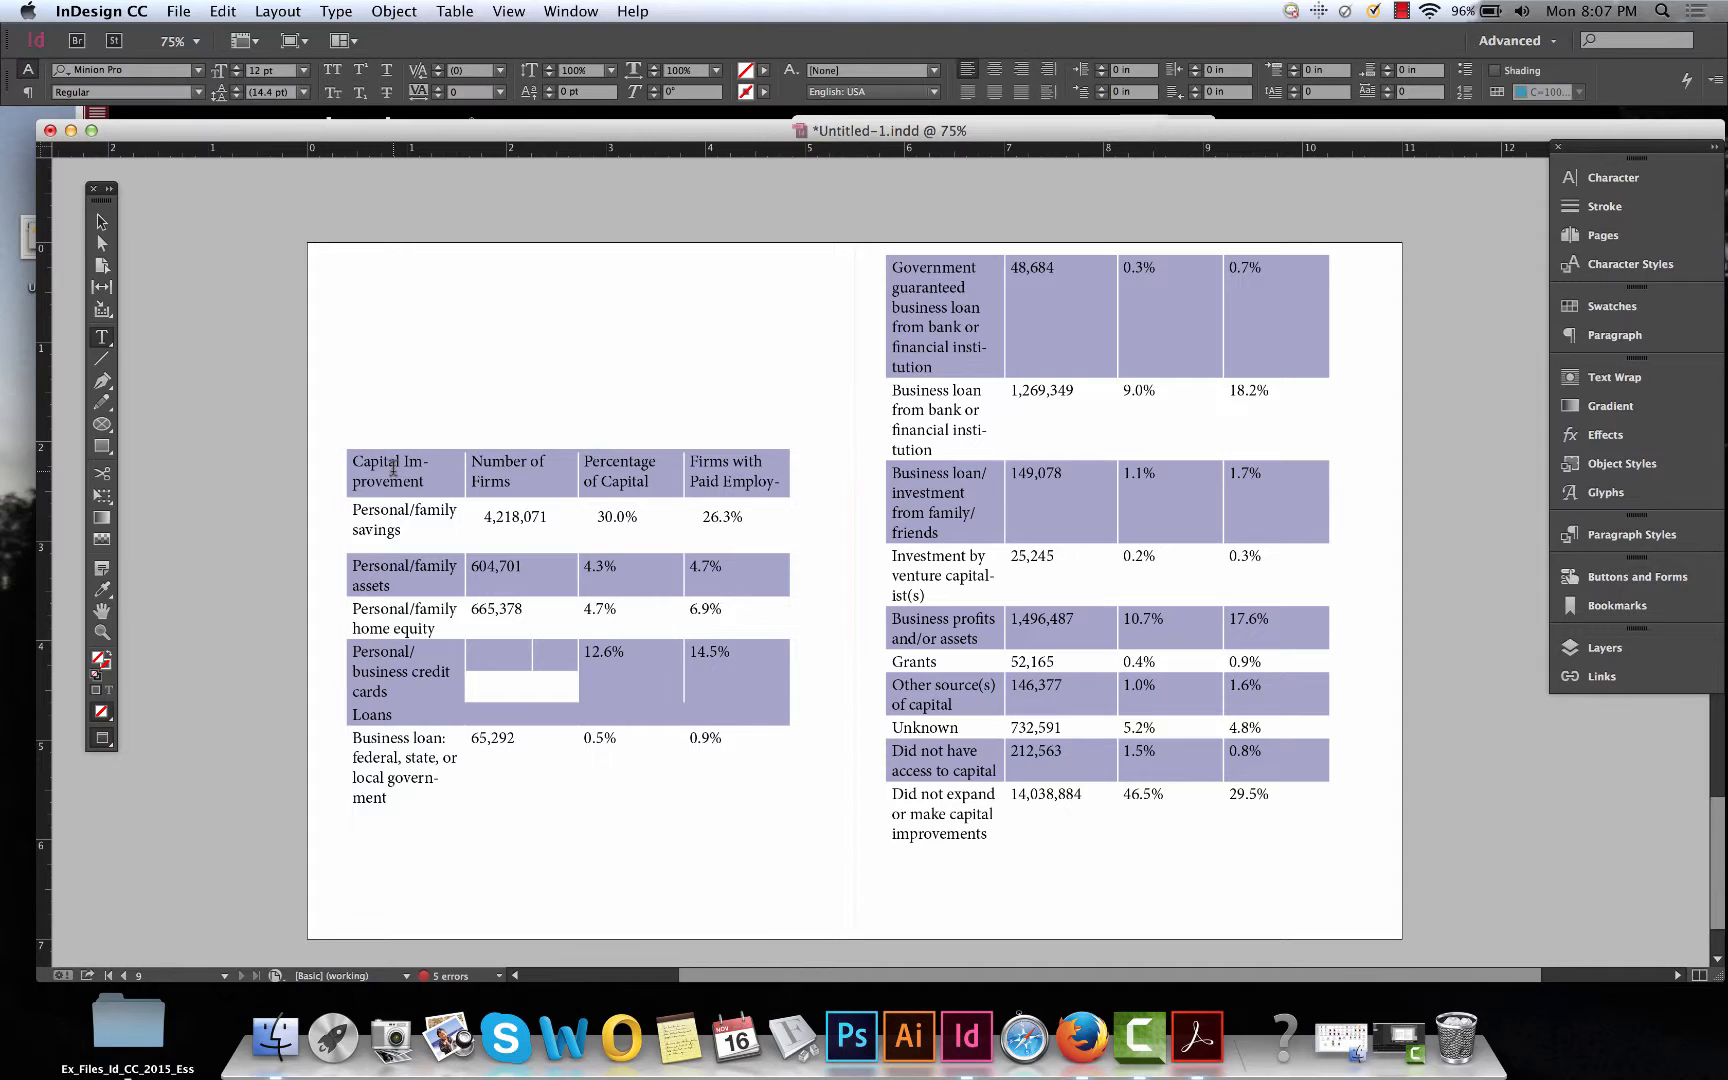
click(339, 470)
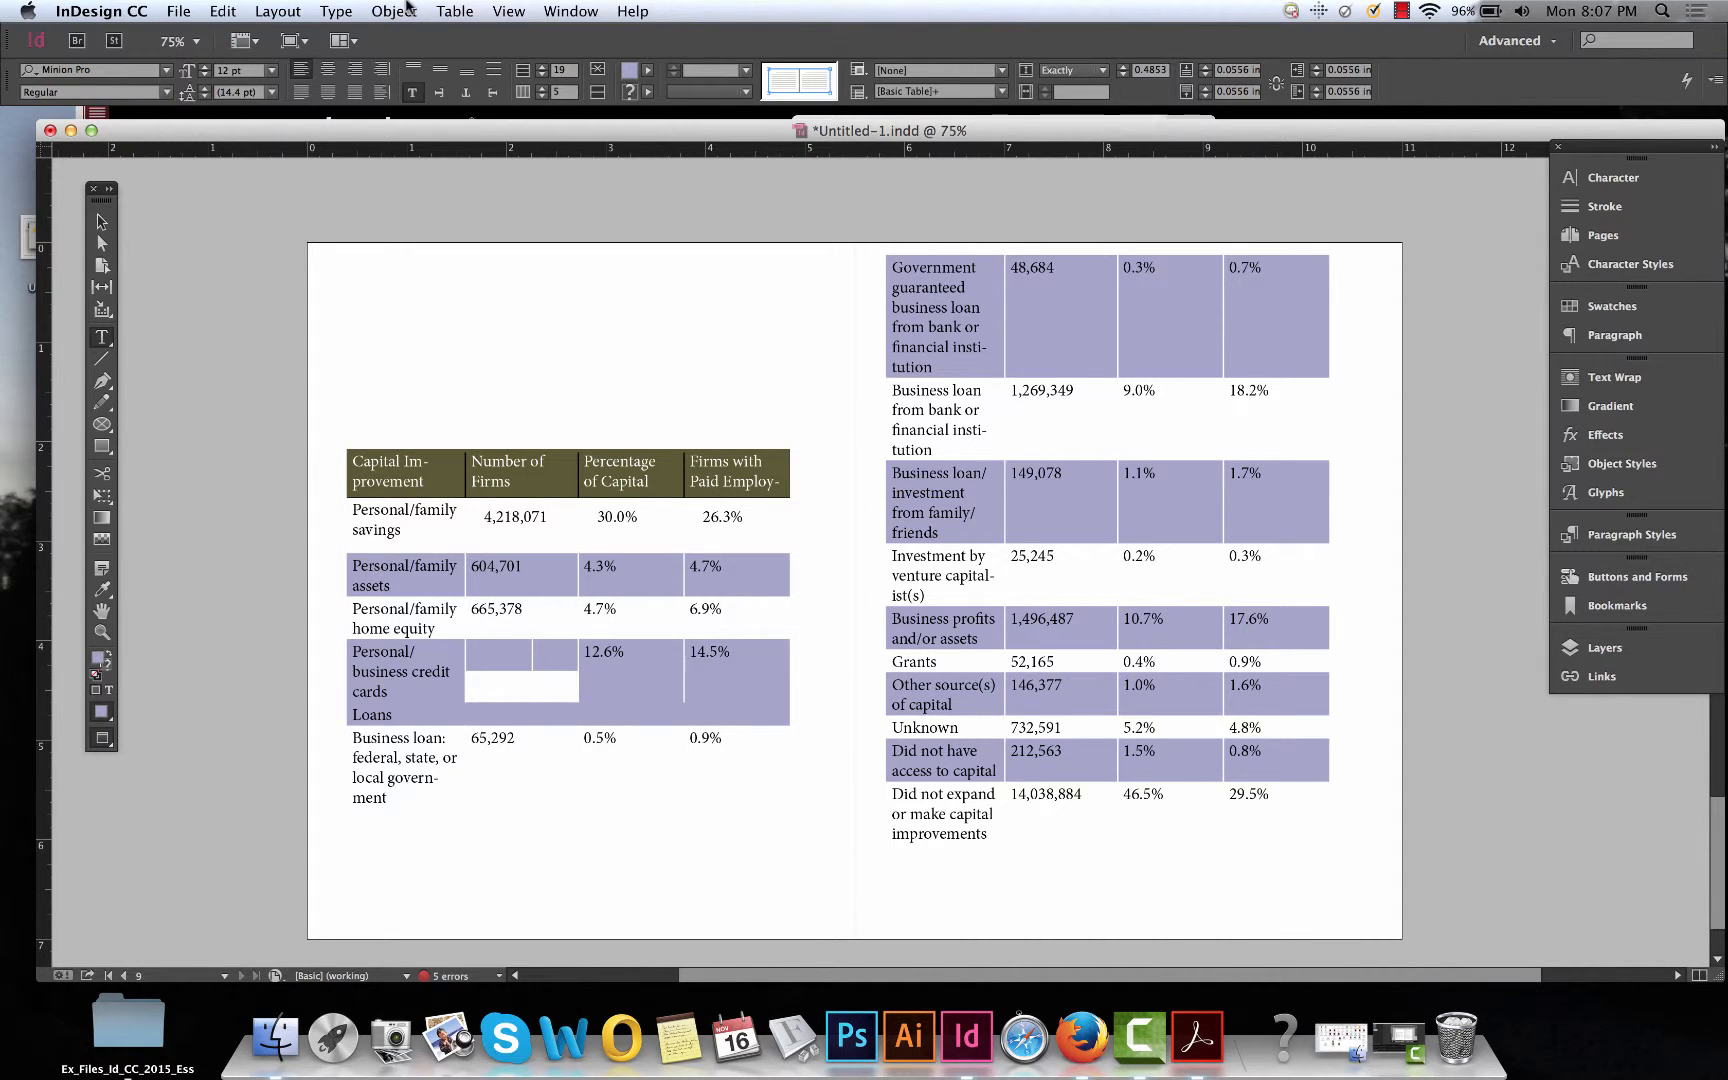
click(466, 8)
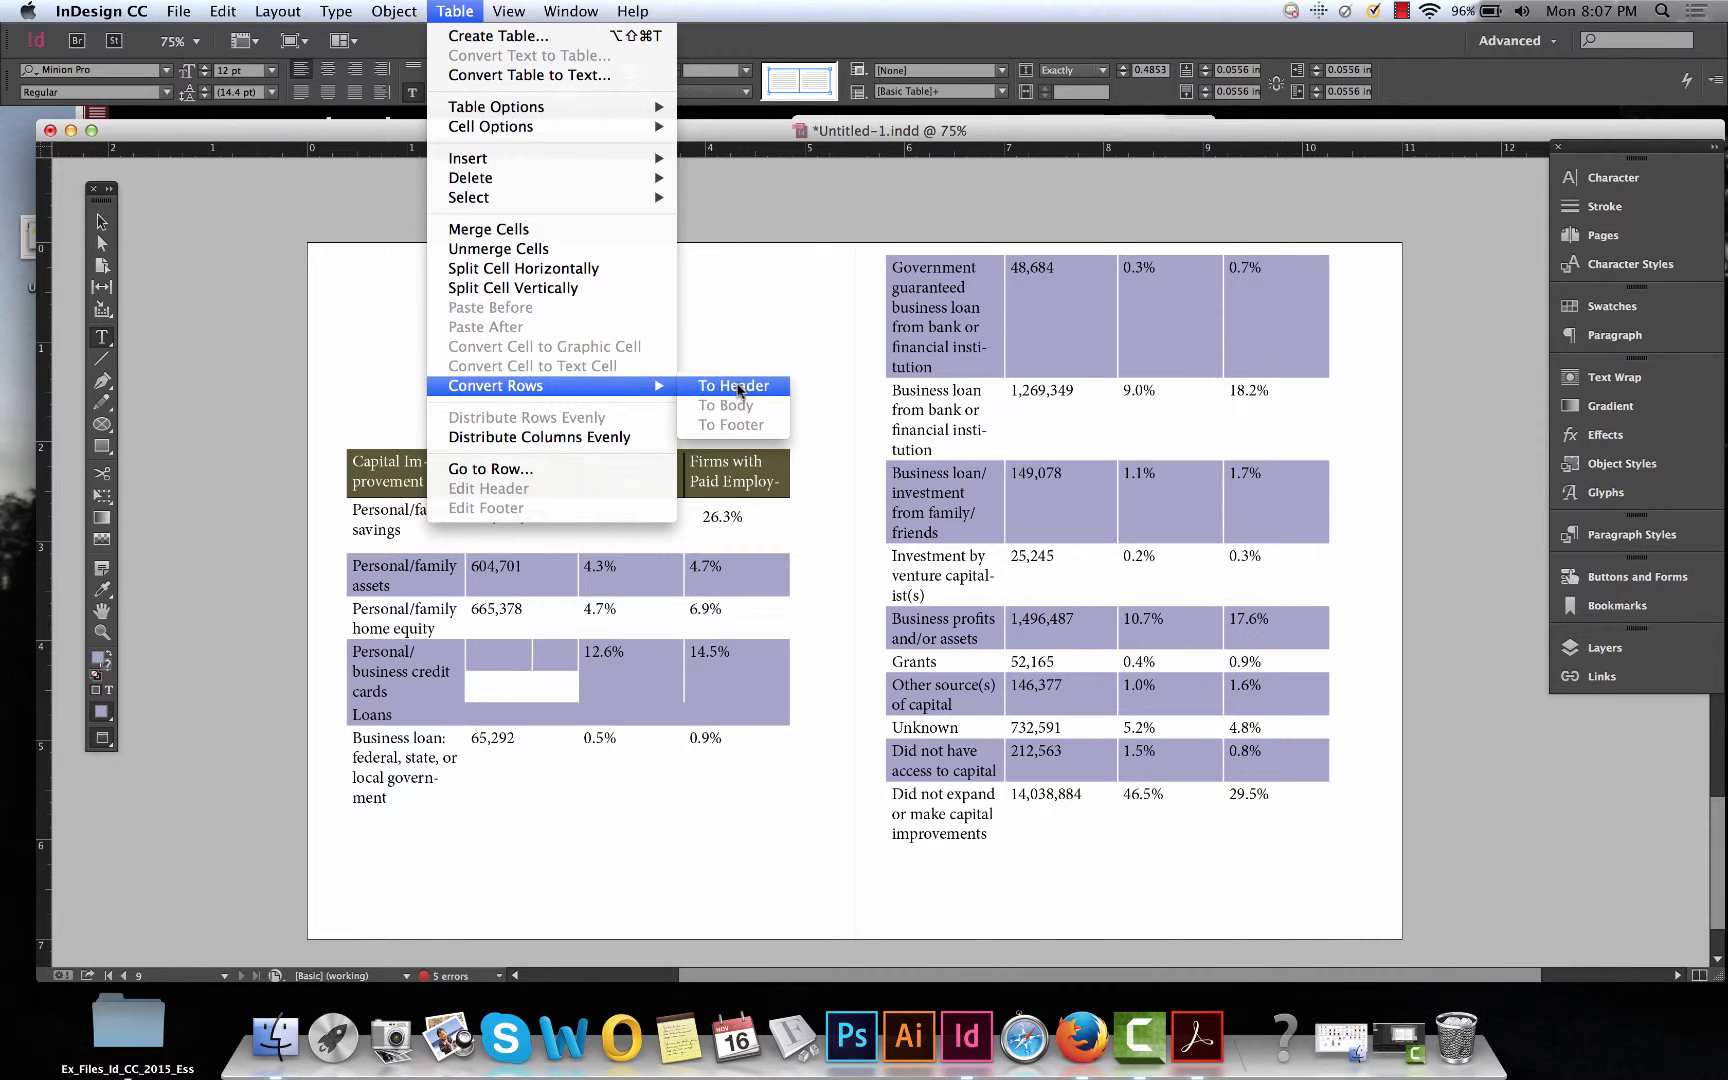
click(740, 385)
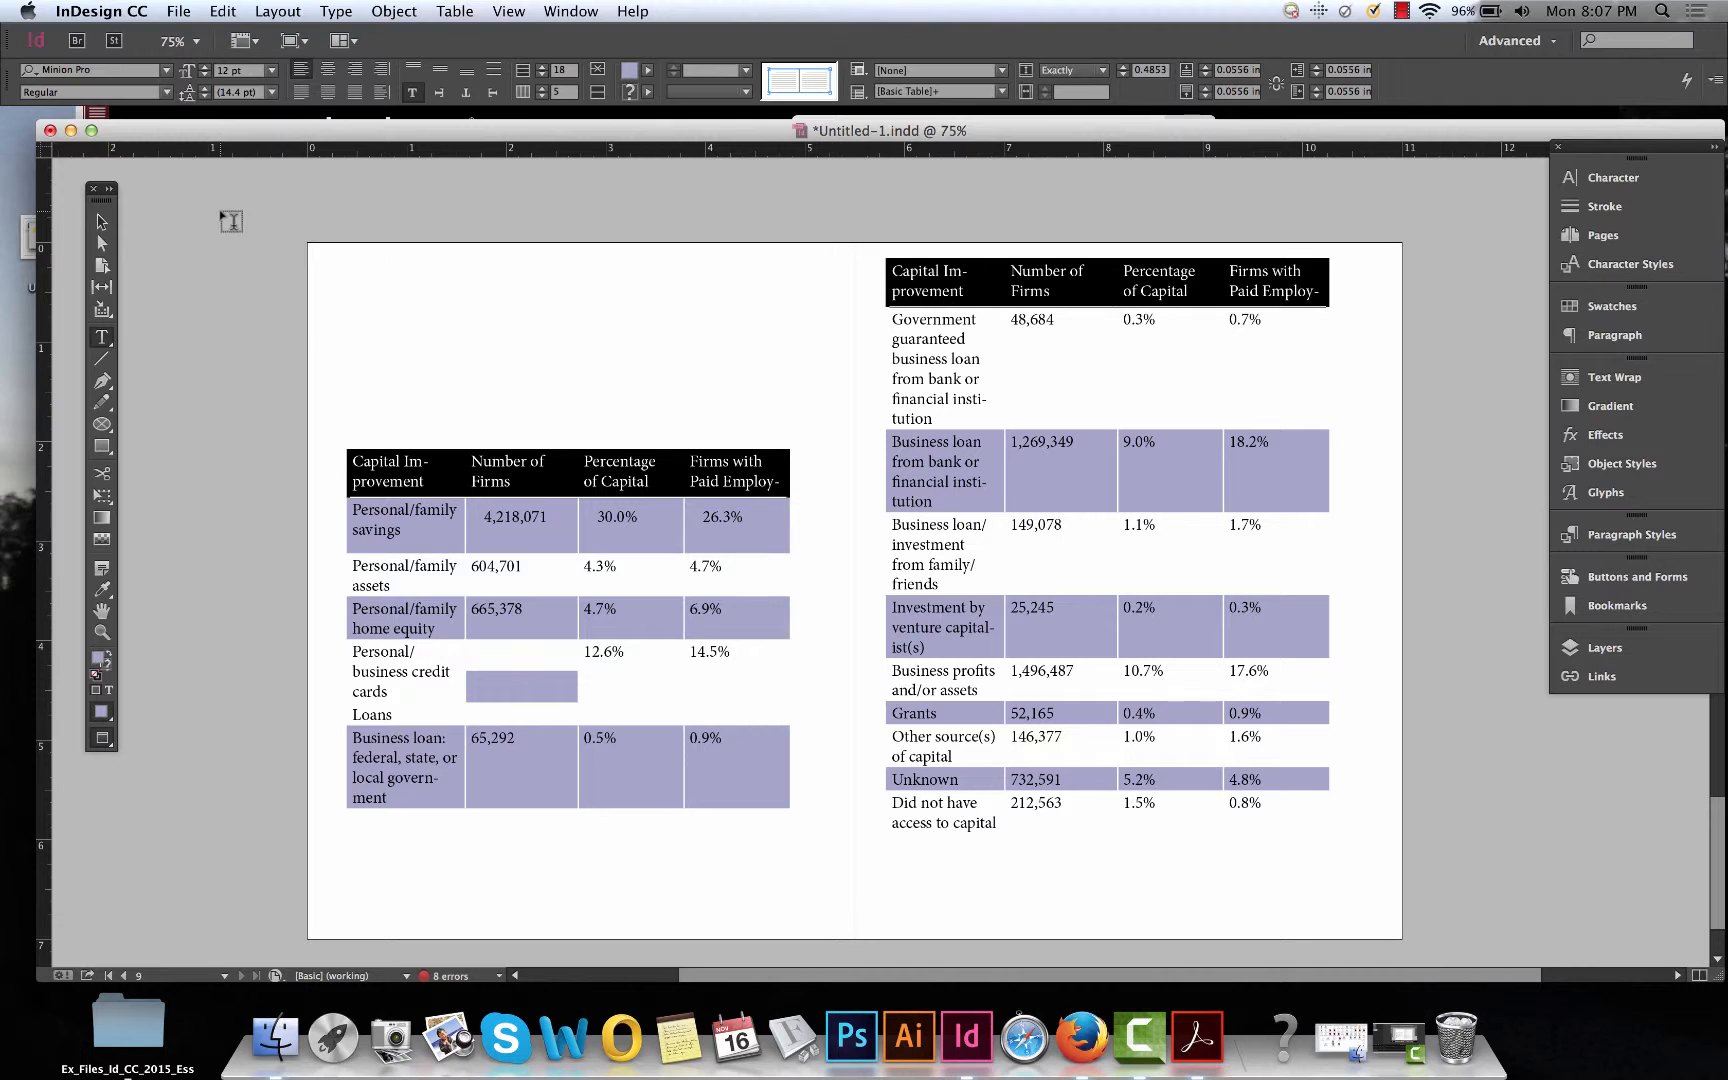
click(101, 221)
click(358, 322)
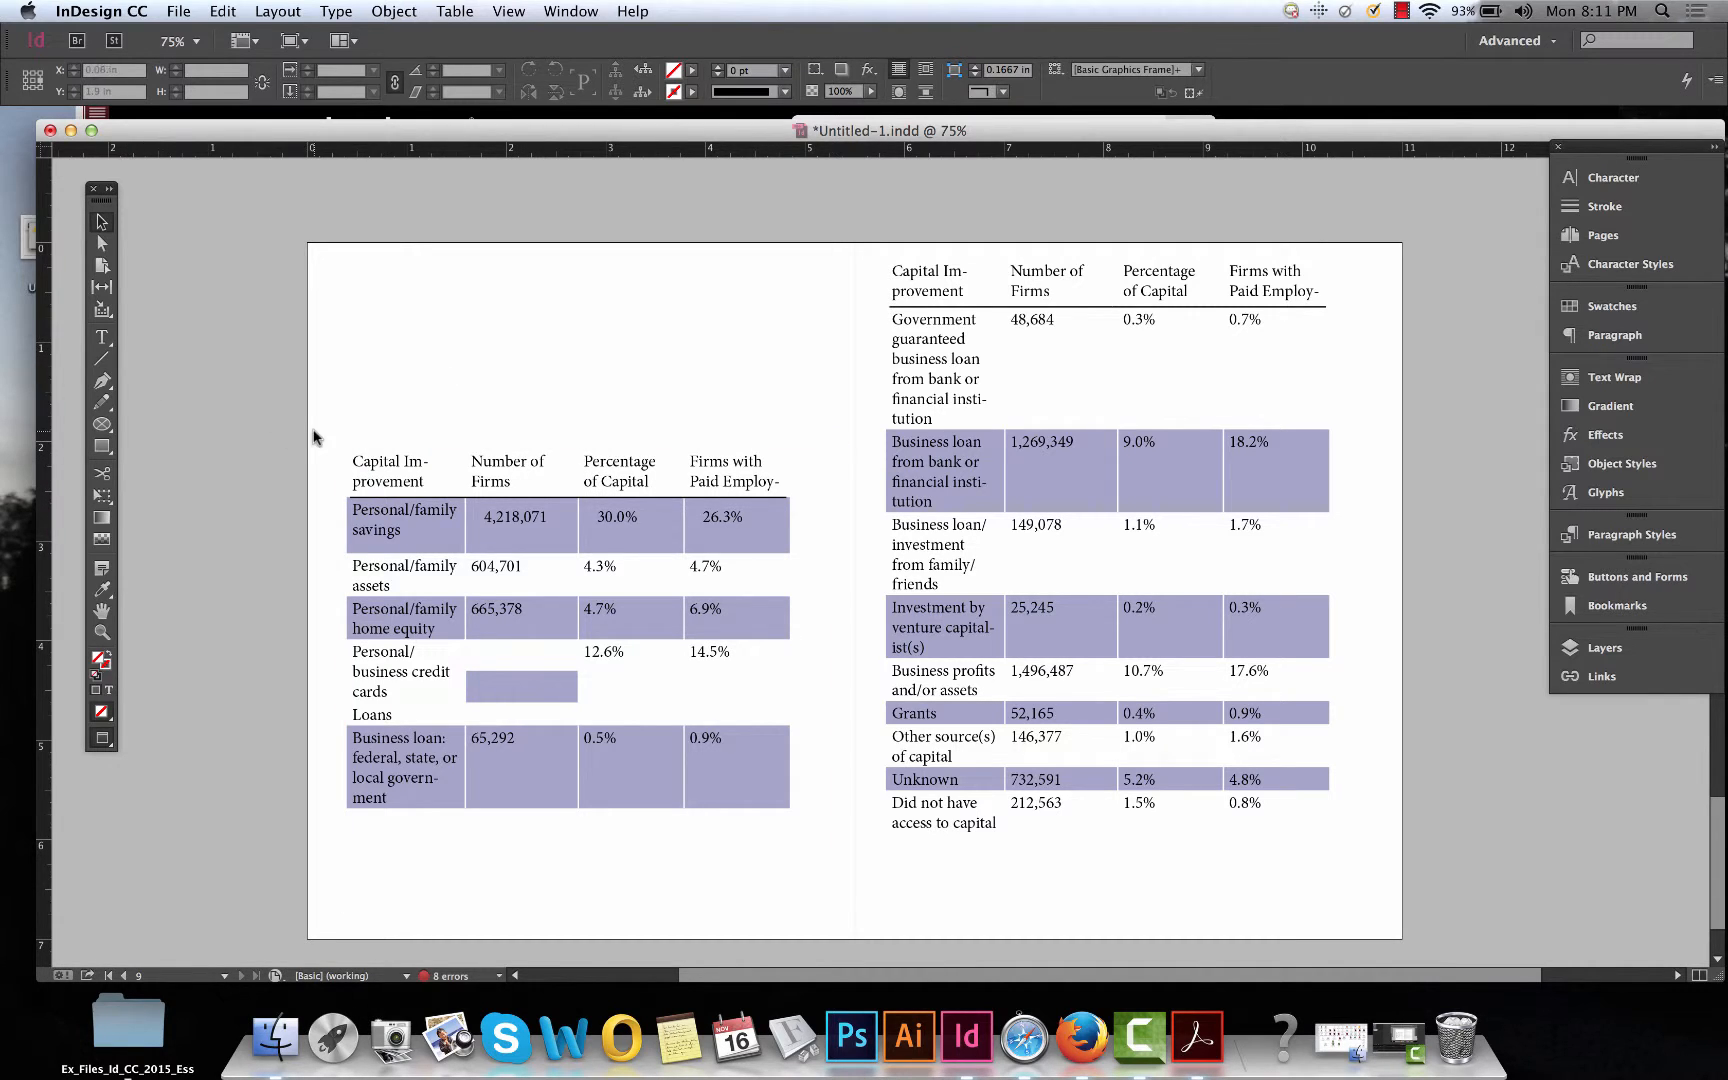
Select the whole header row and set its text font to Avenir Black.
click(101, 337)
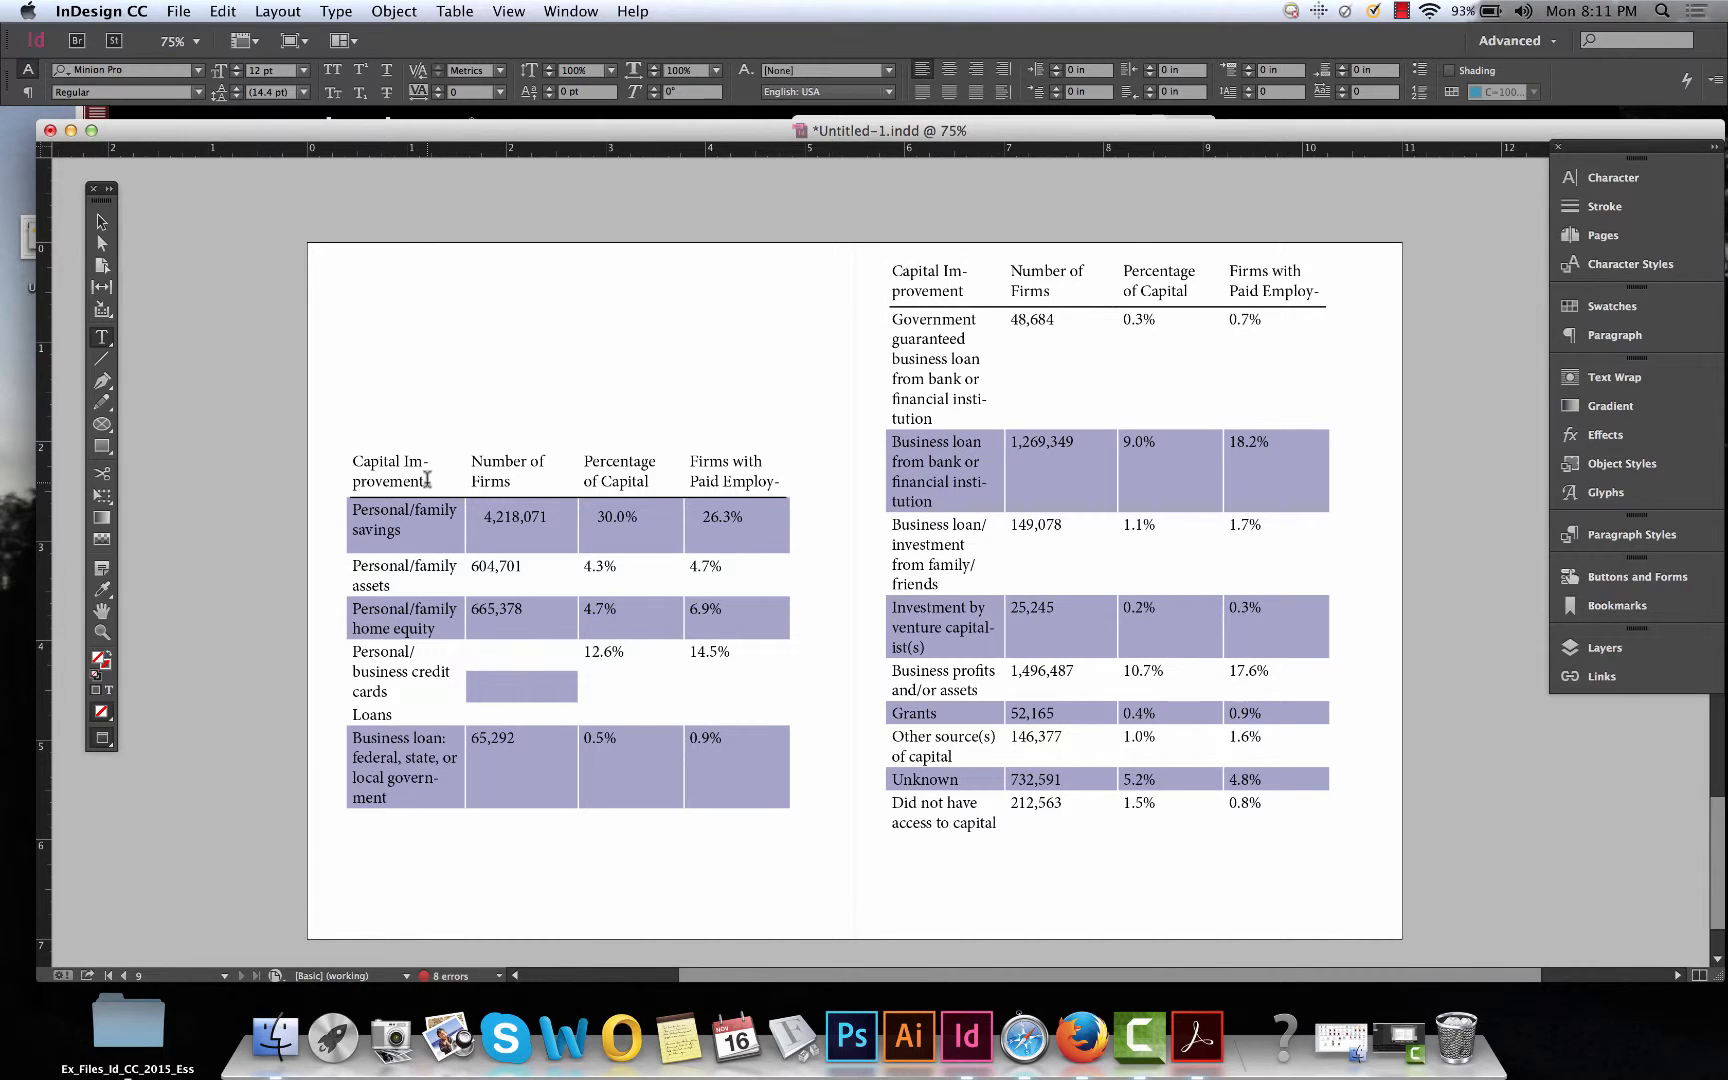
drag(426, 484, 343, 469)
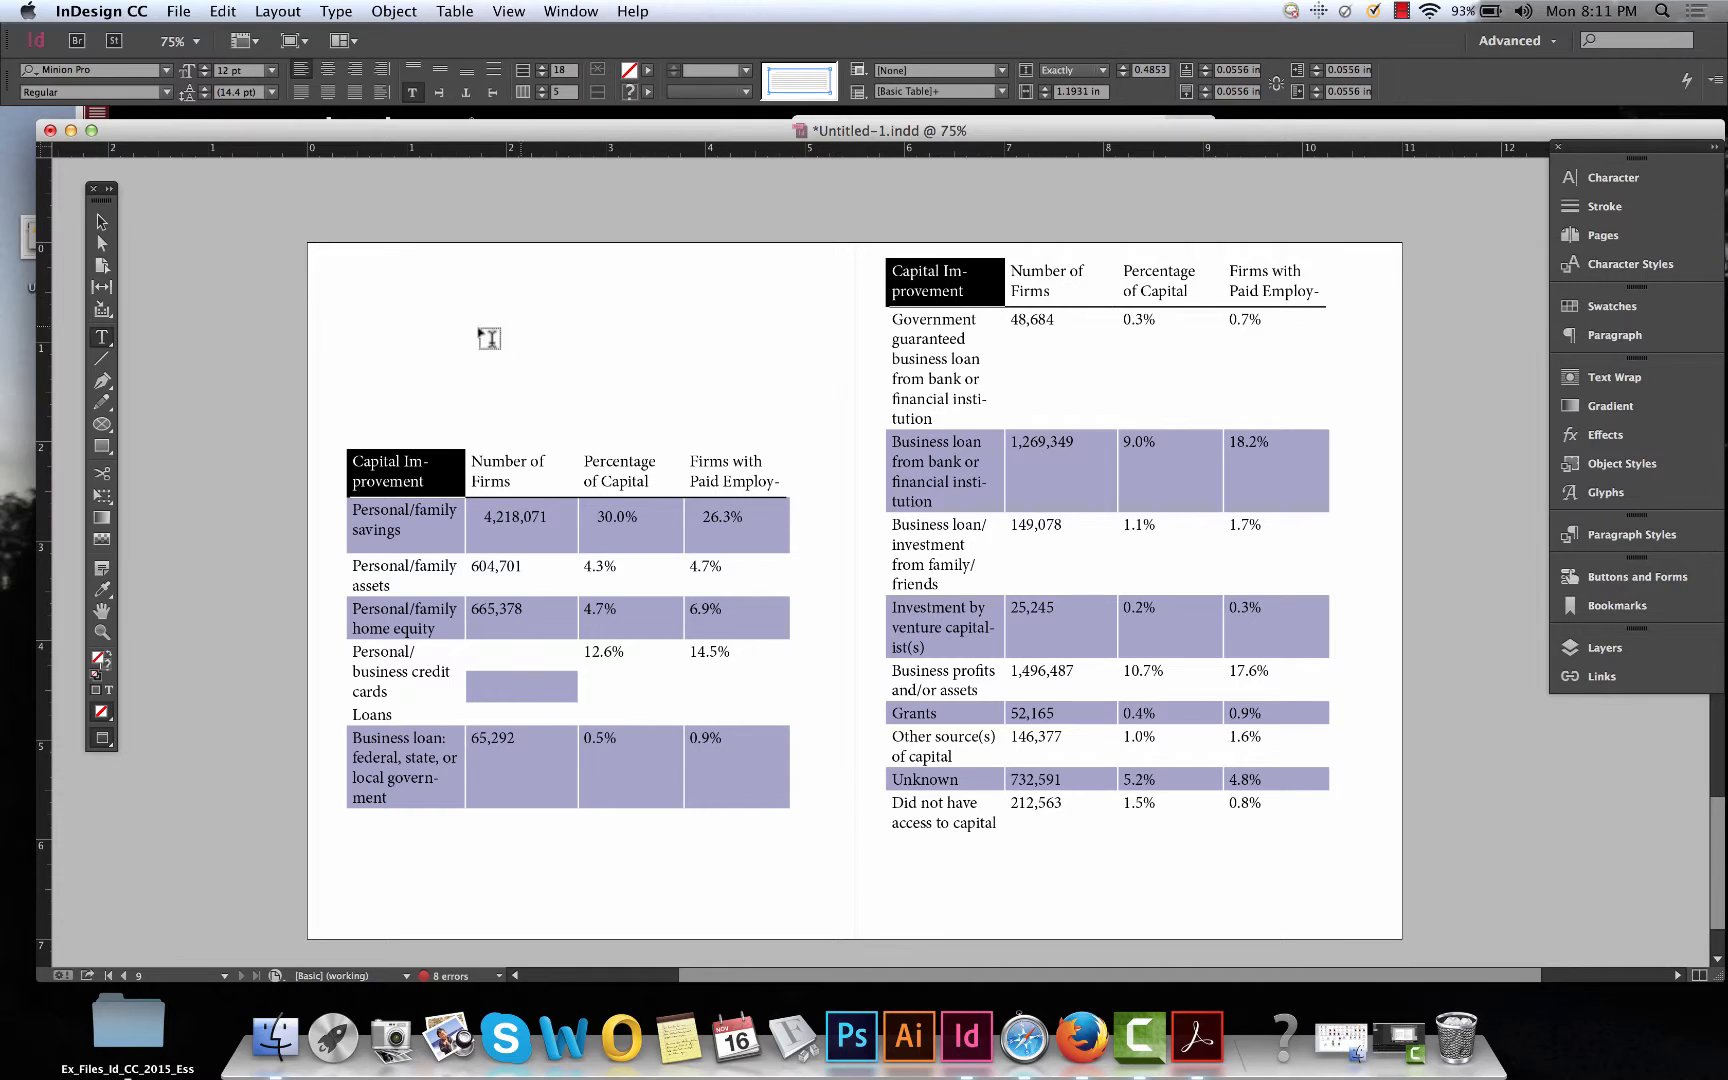
click(106, 334)
click(333, 458)
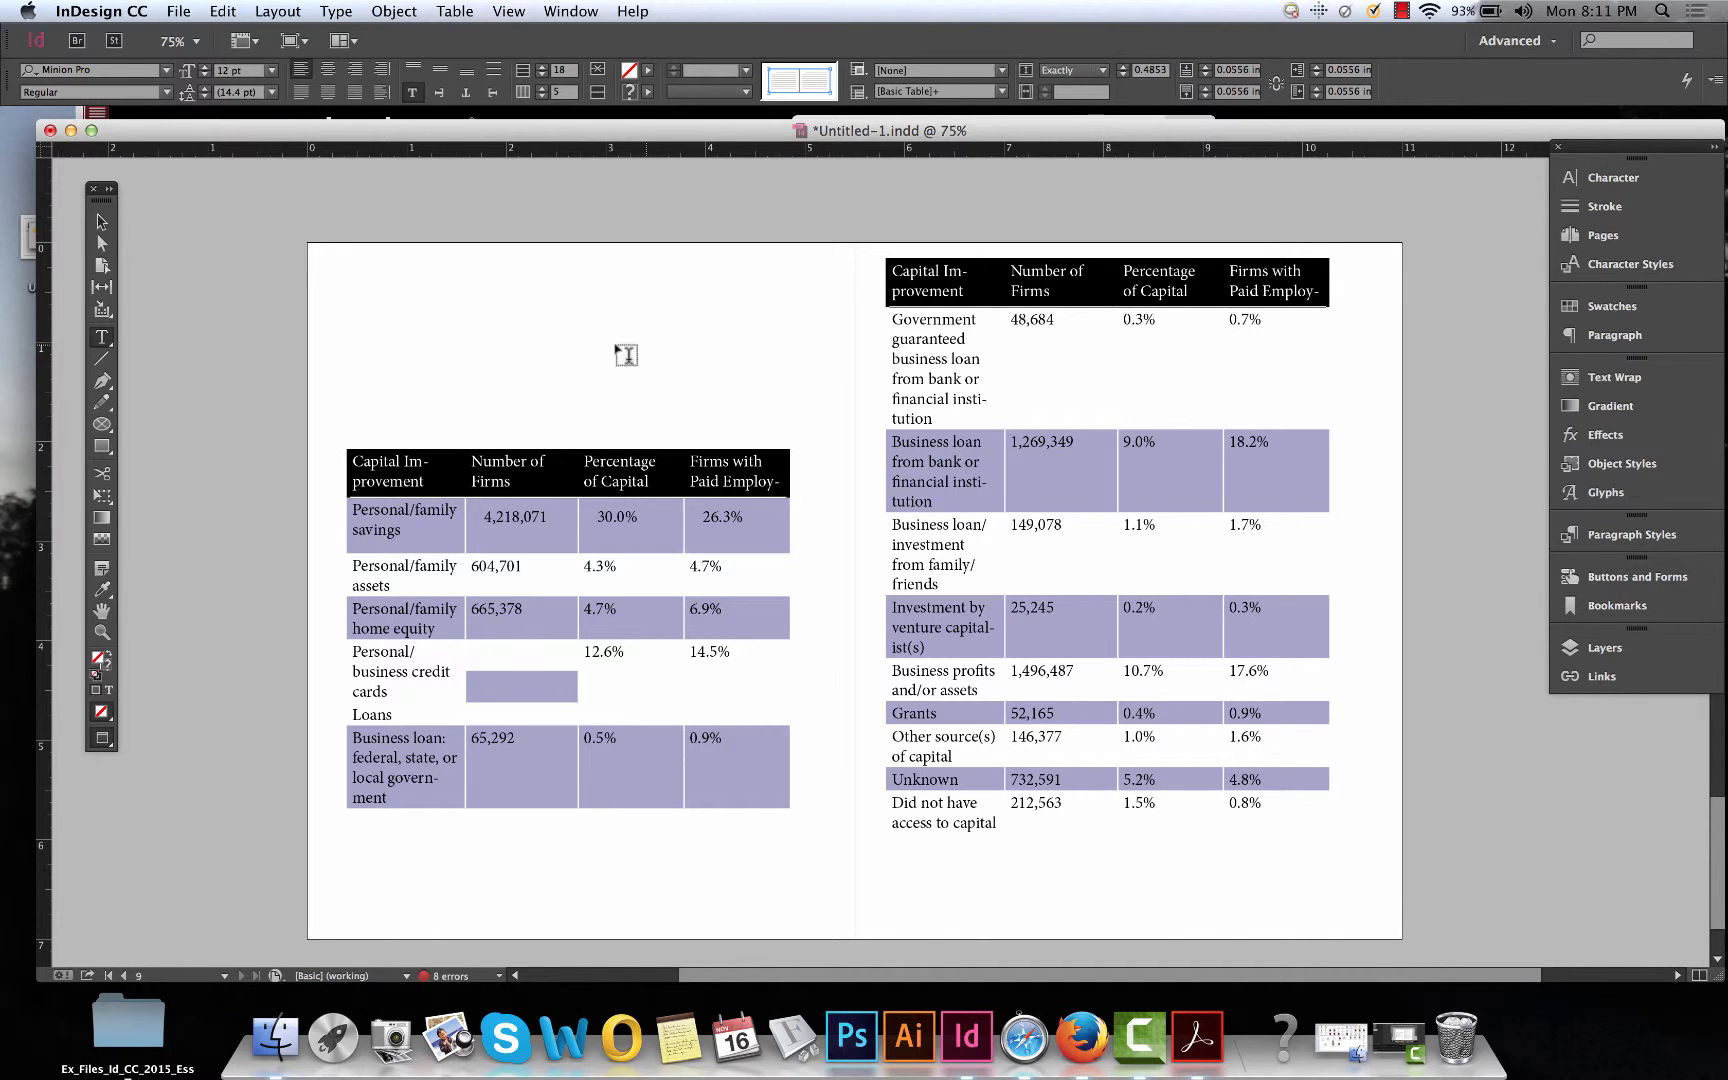
click(168, 70)
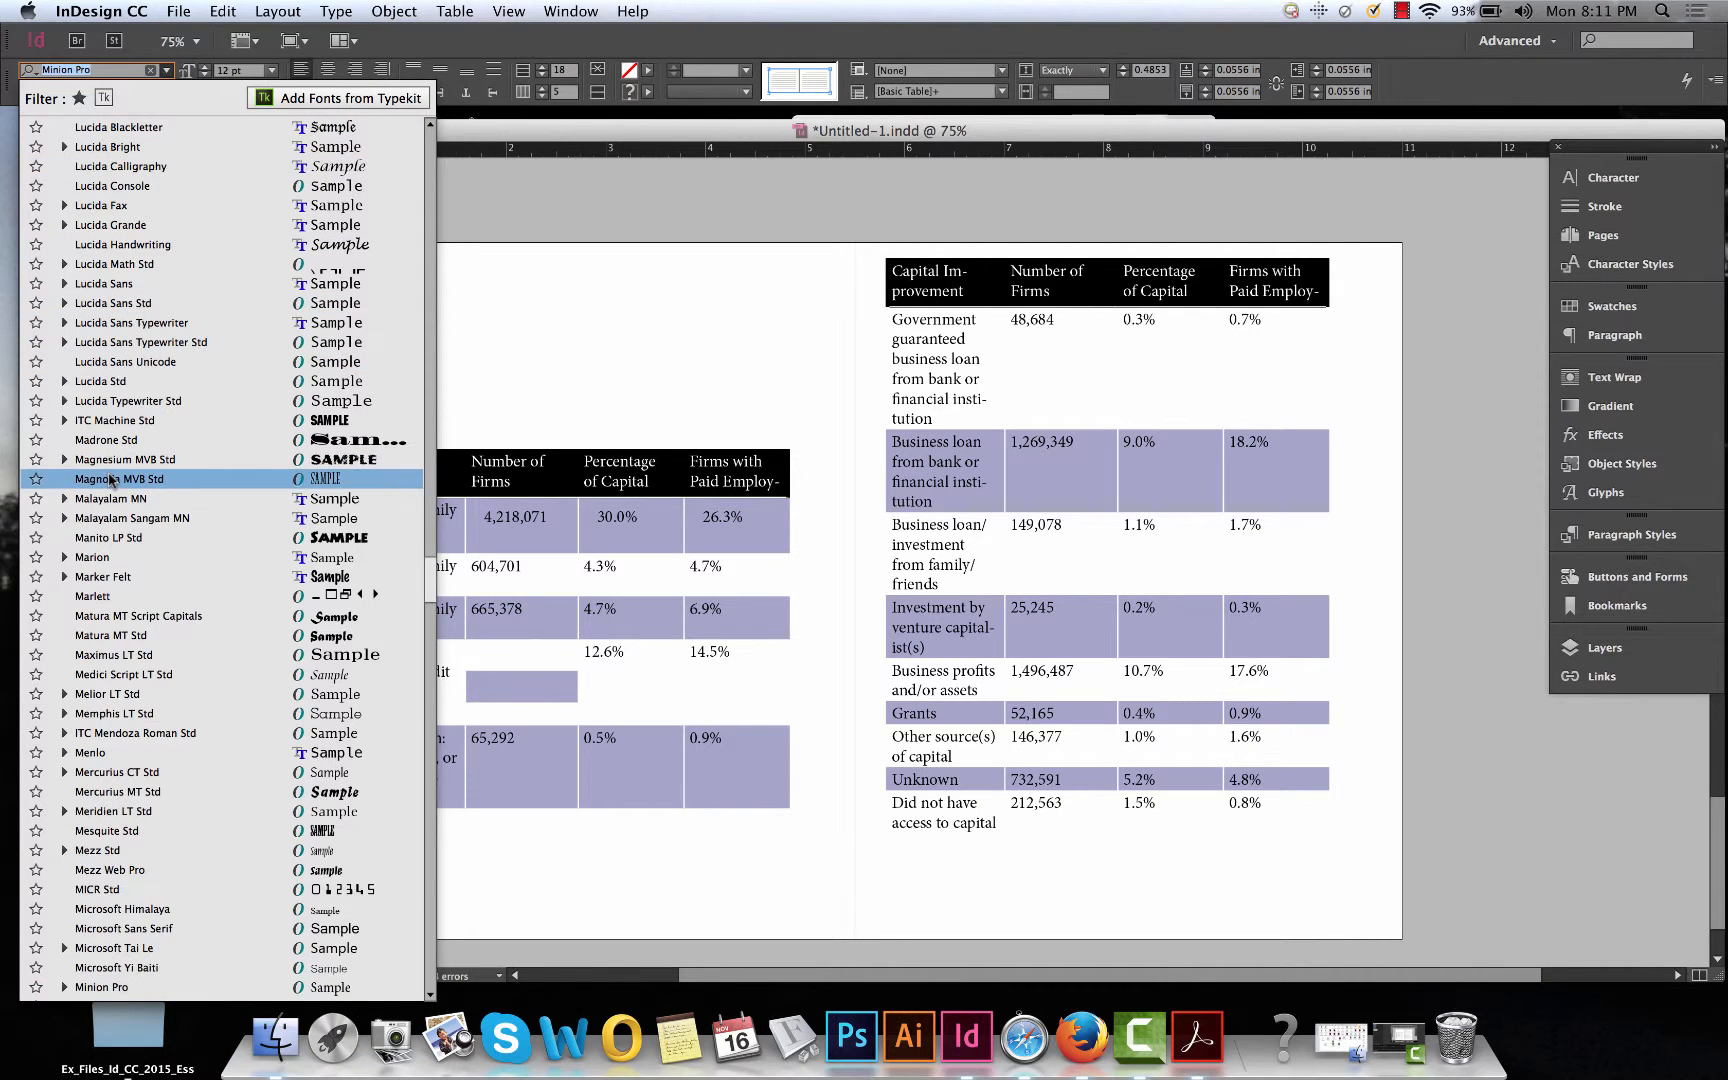
text(a)
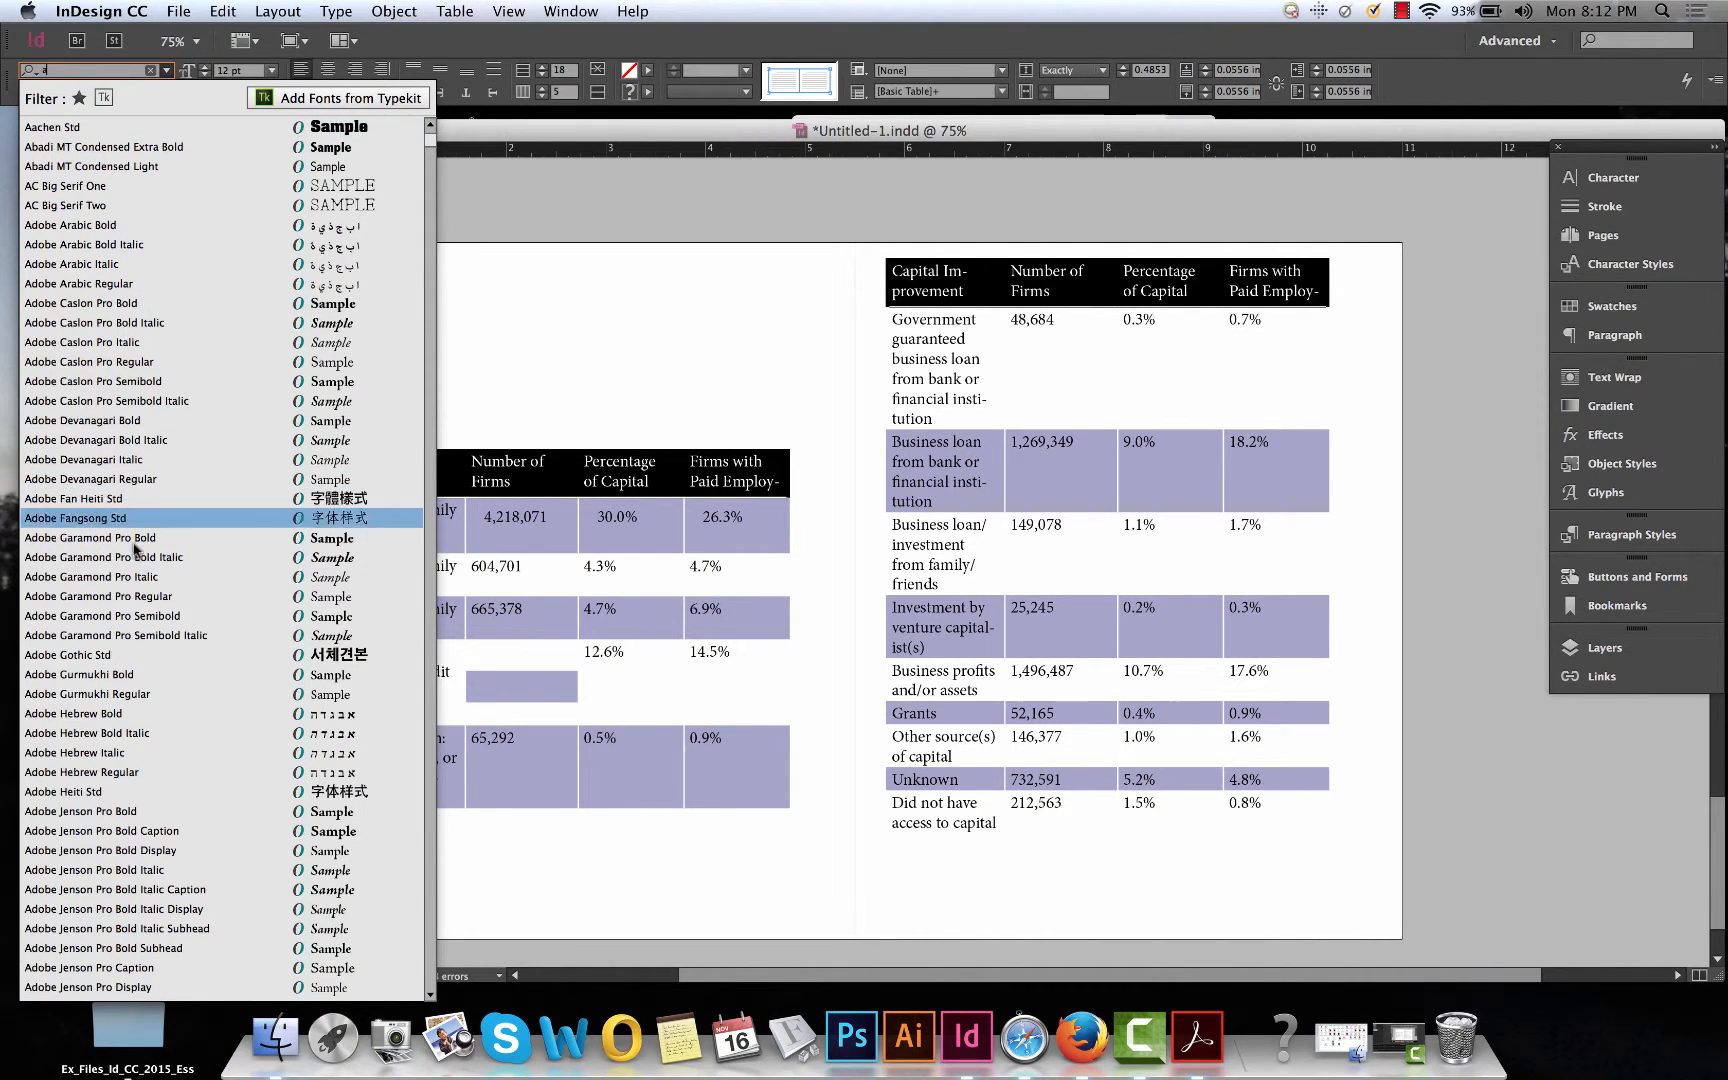
text(v)
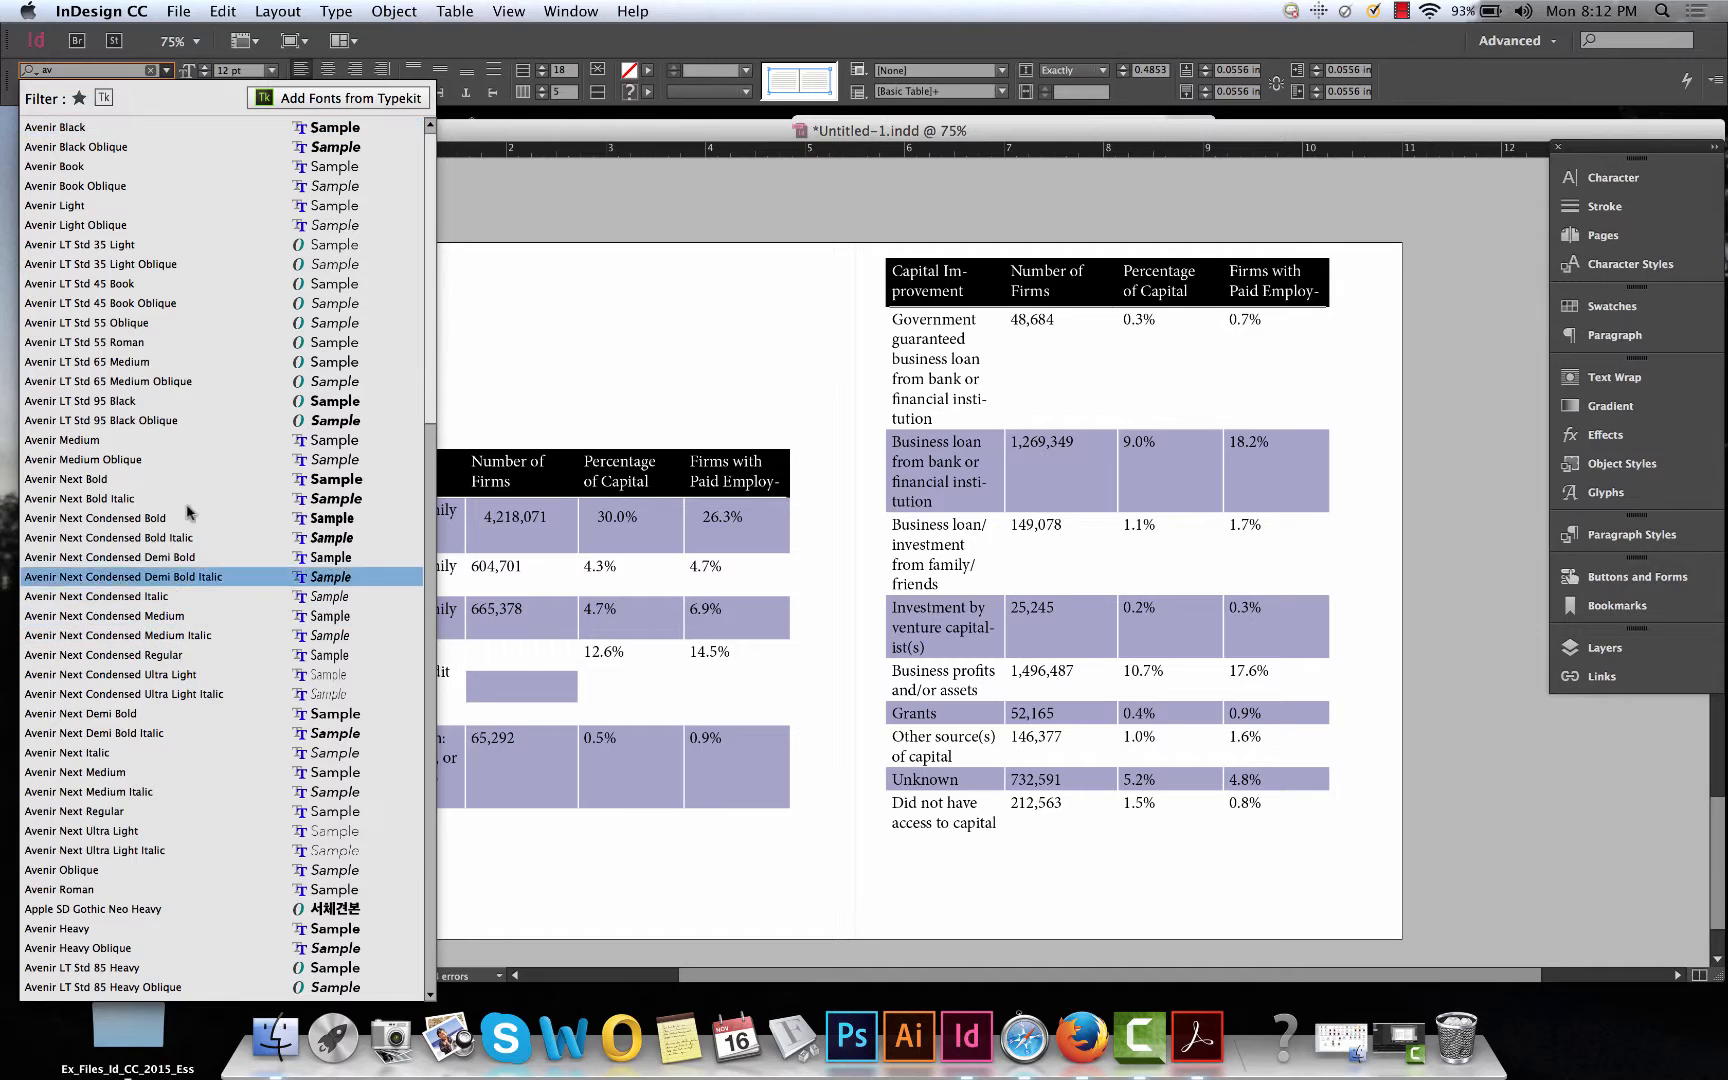
click(288, 135)
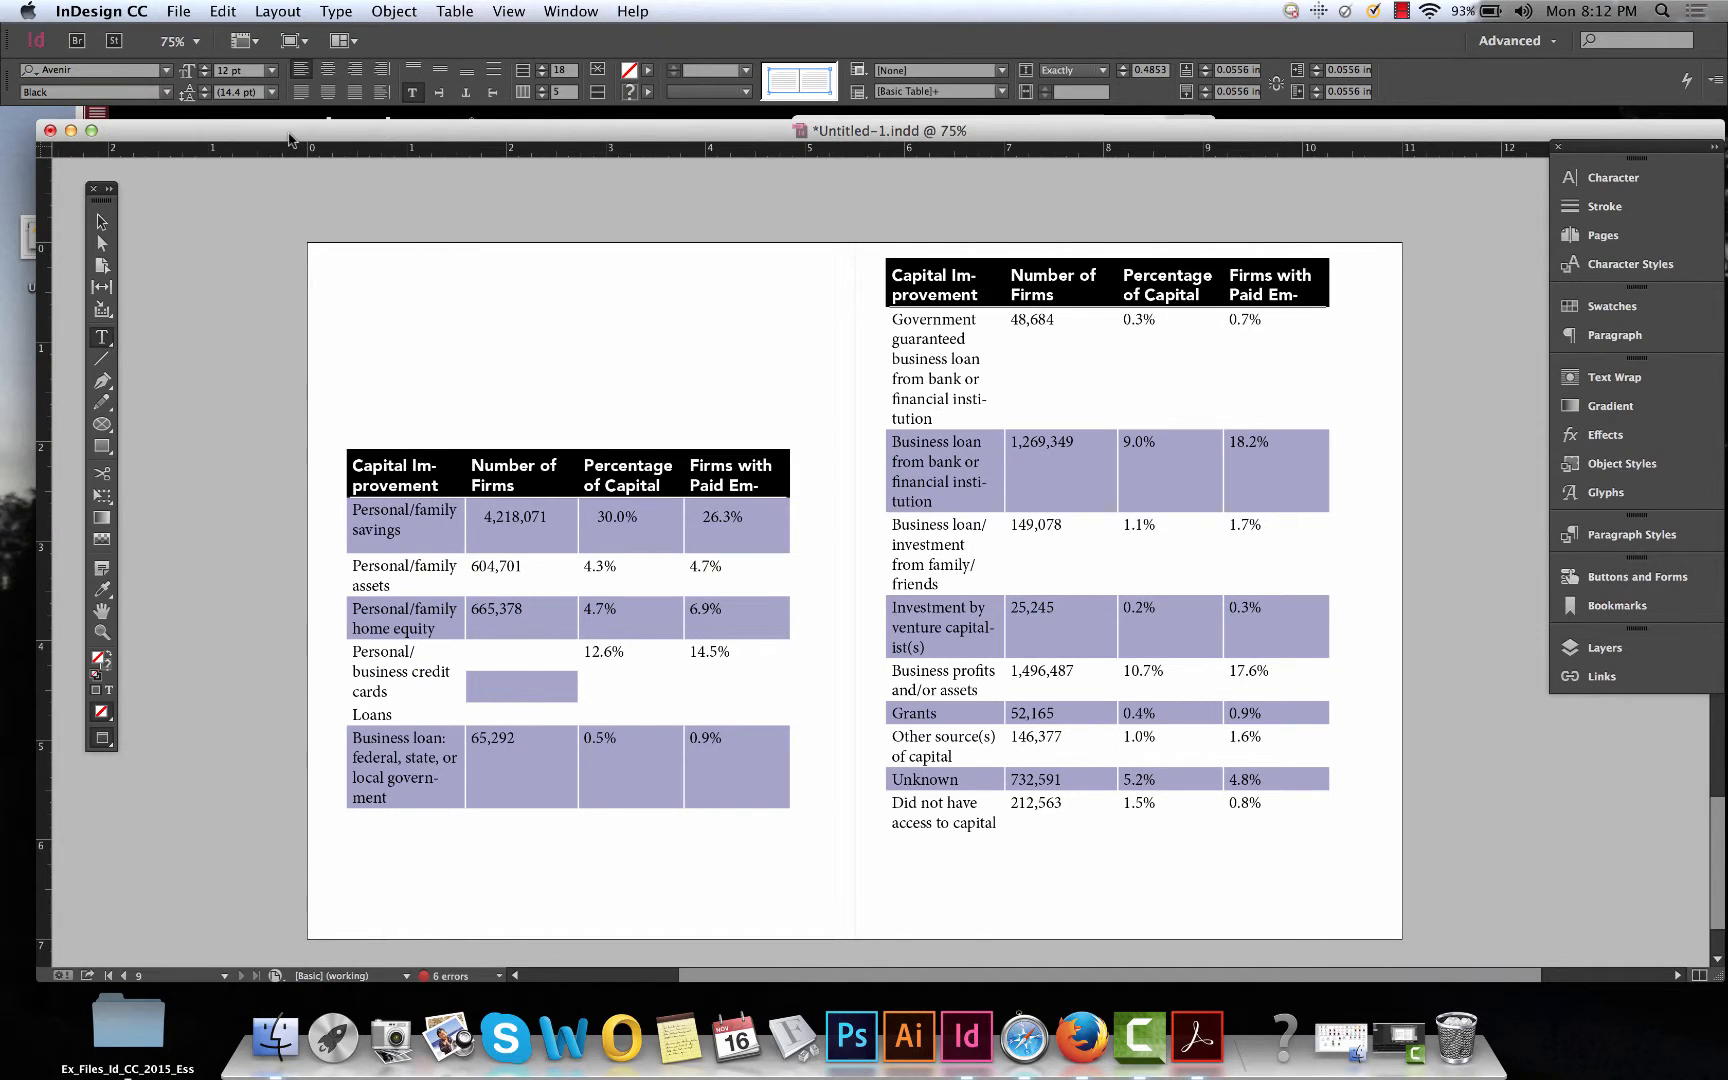
Set the header row's text to 8 pt with 10 pt leading and centre it horizontally.
click(272, 71)
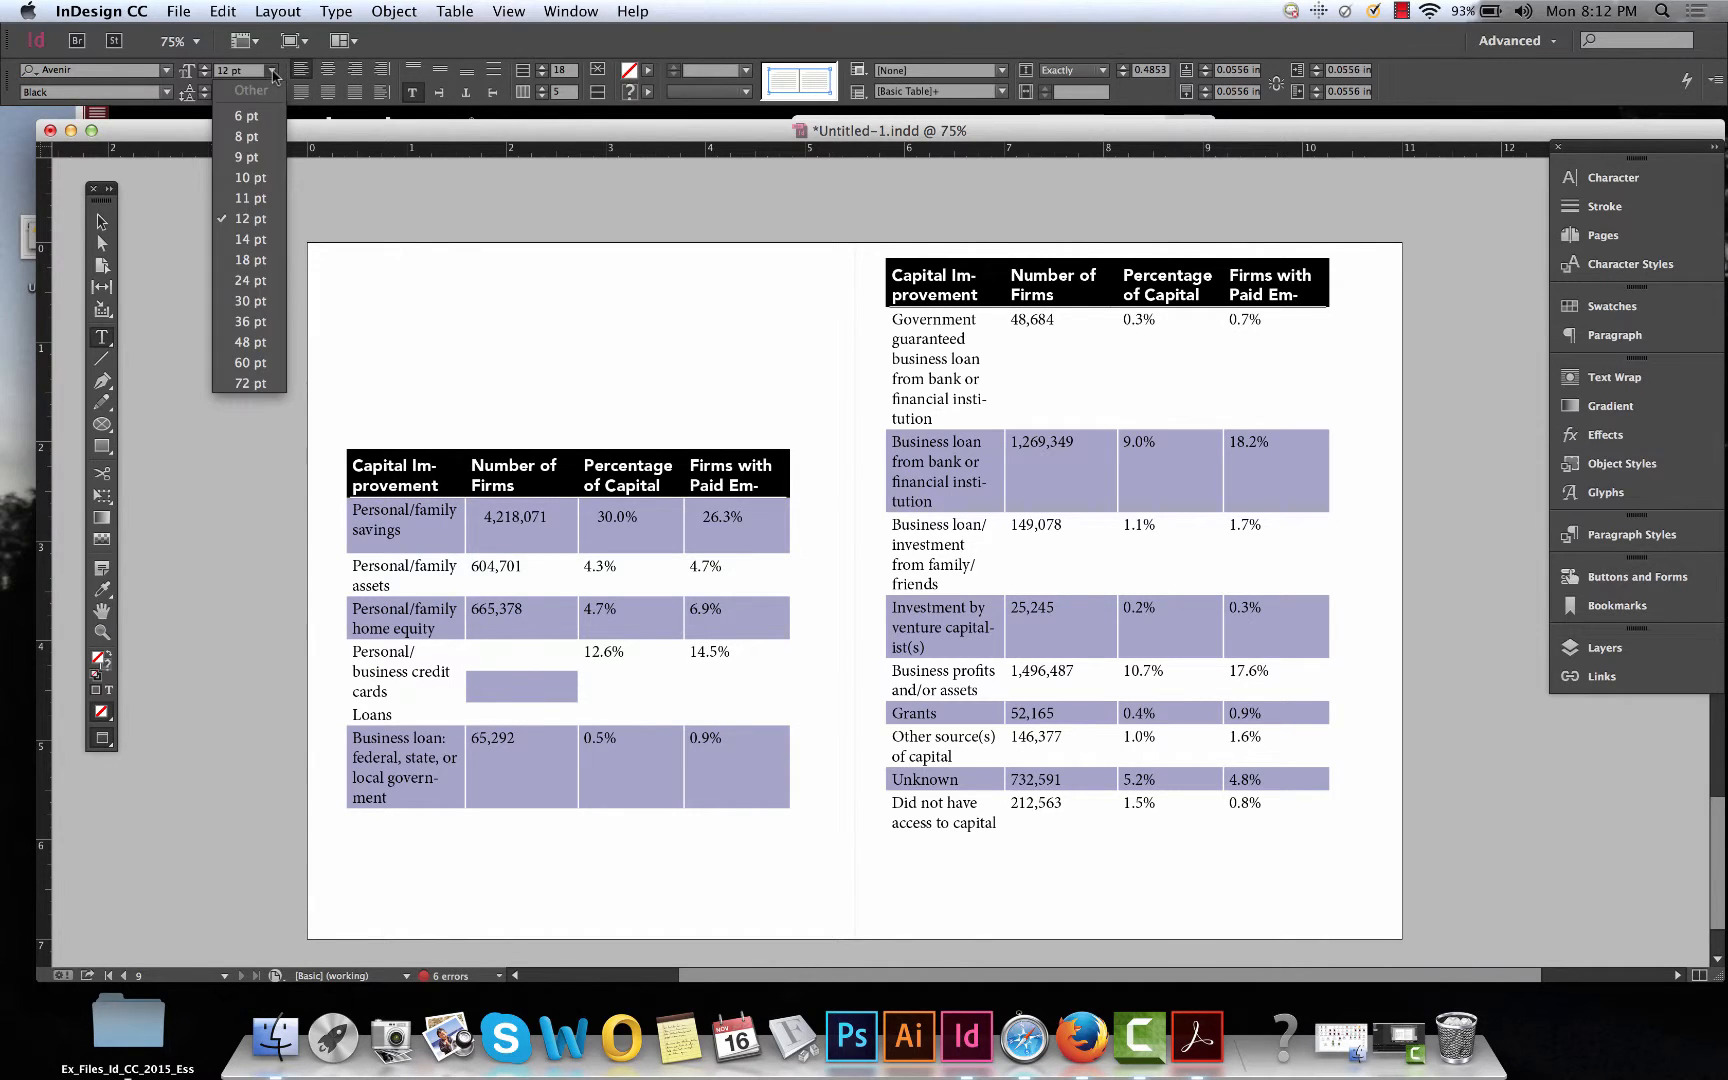
click(254, 137)
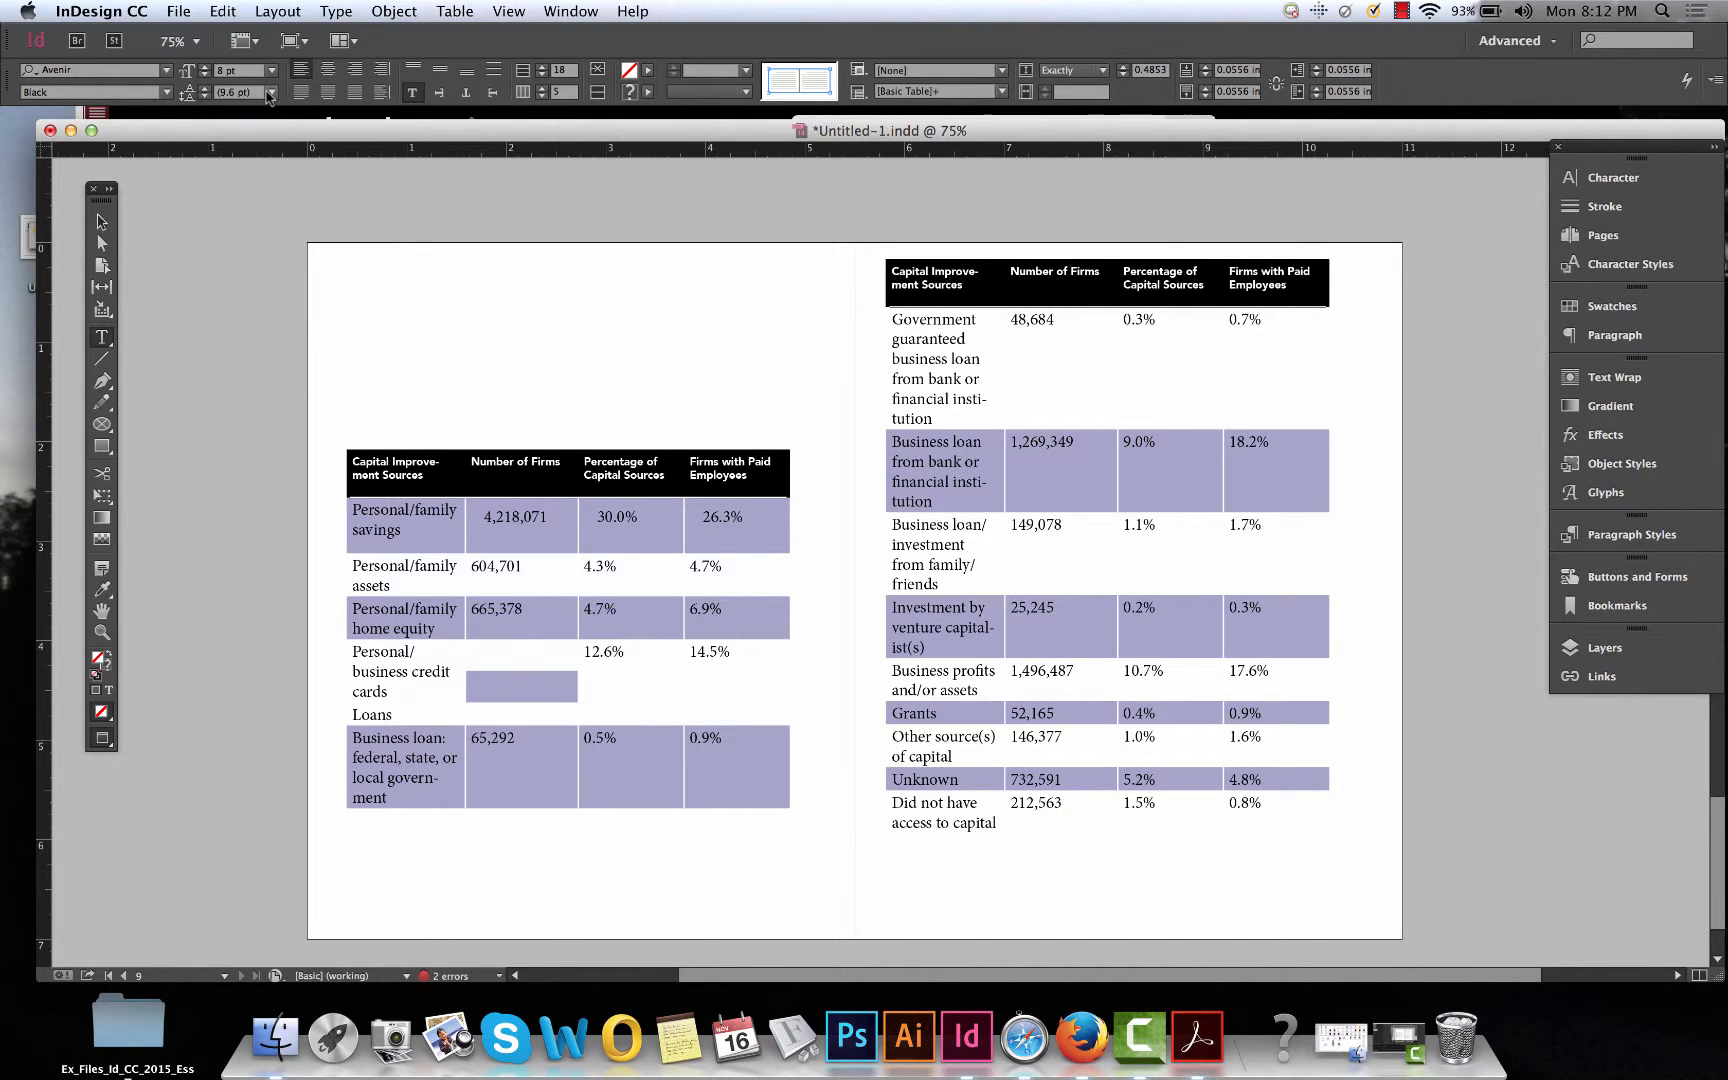
click(271, 92)
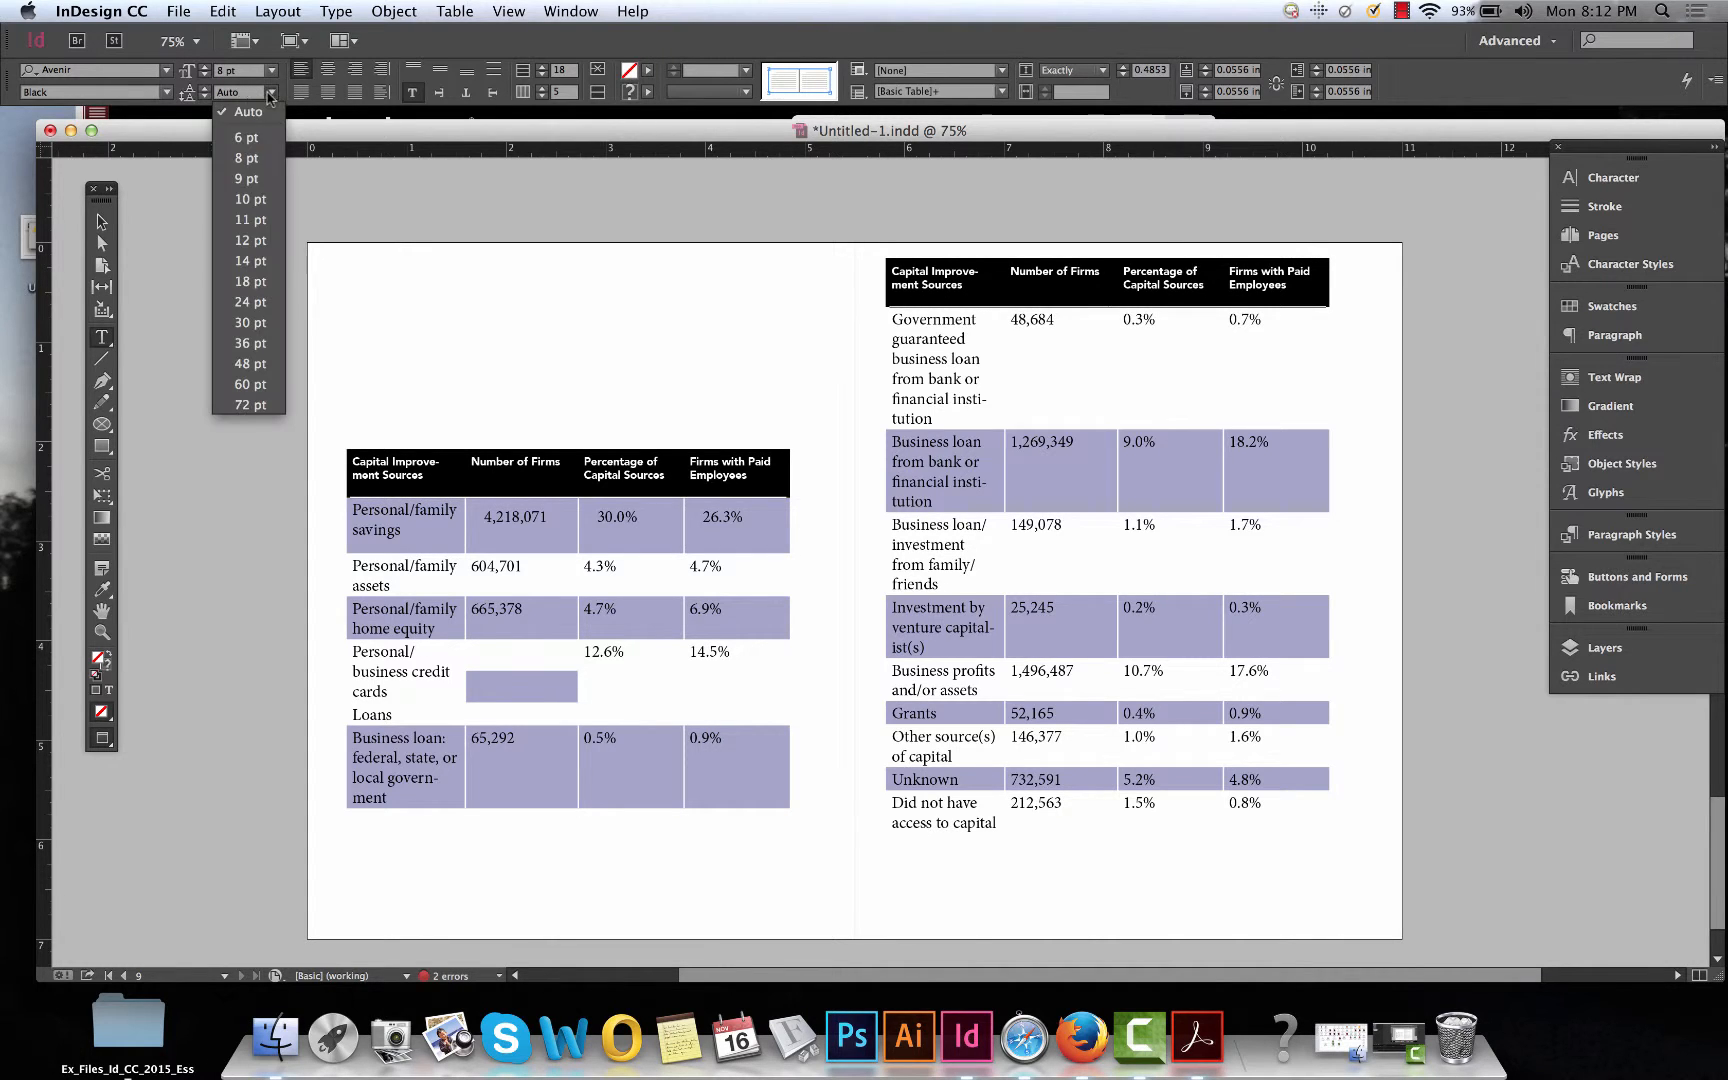
click(255, 158)
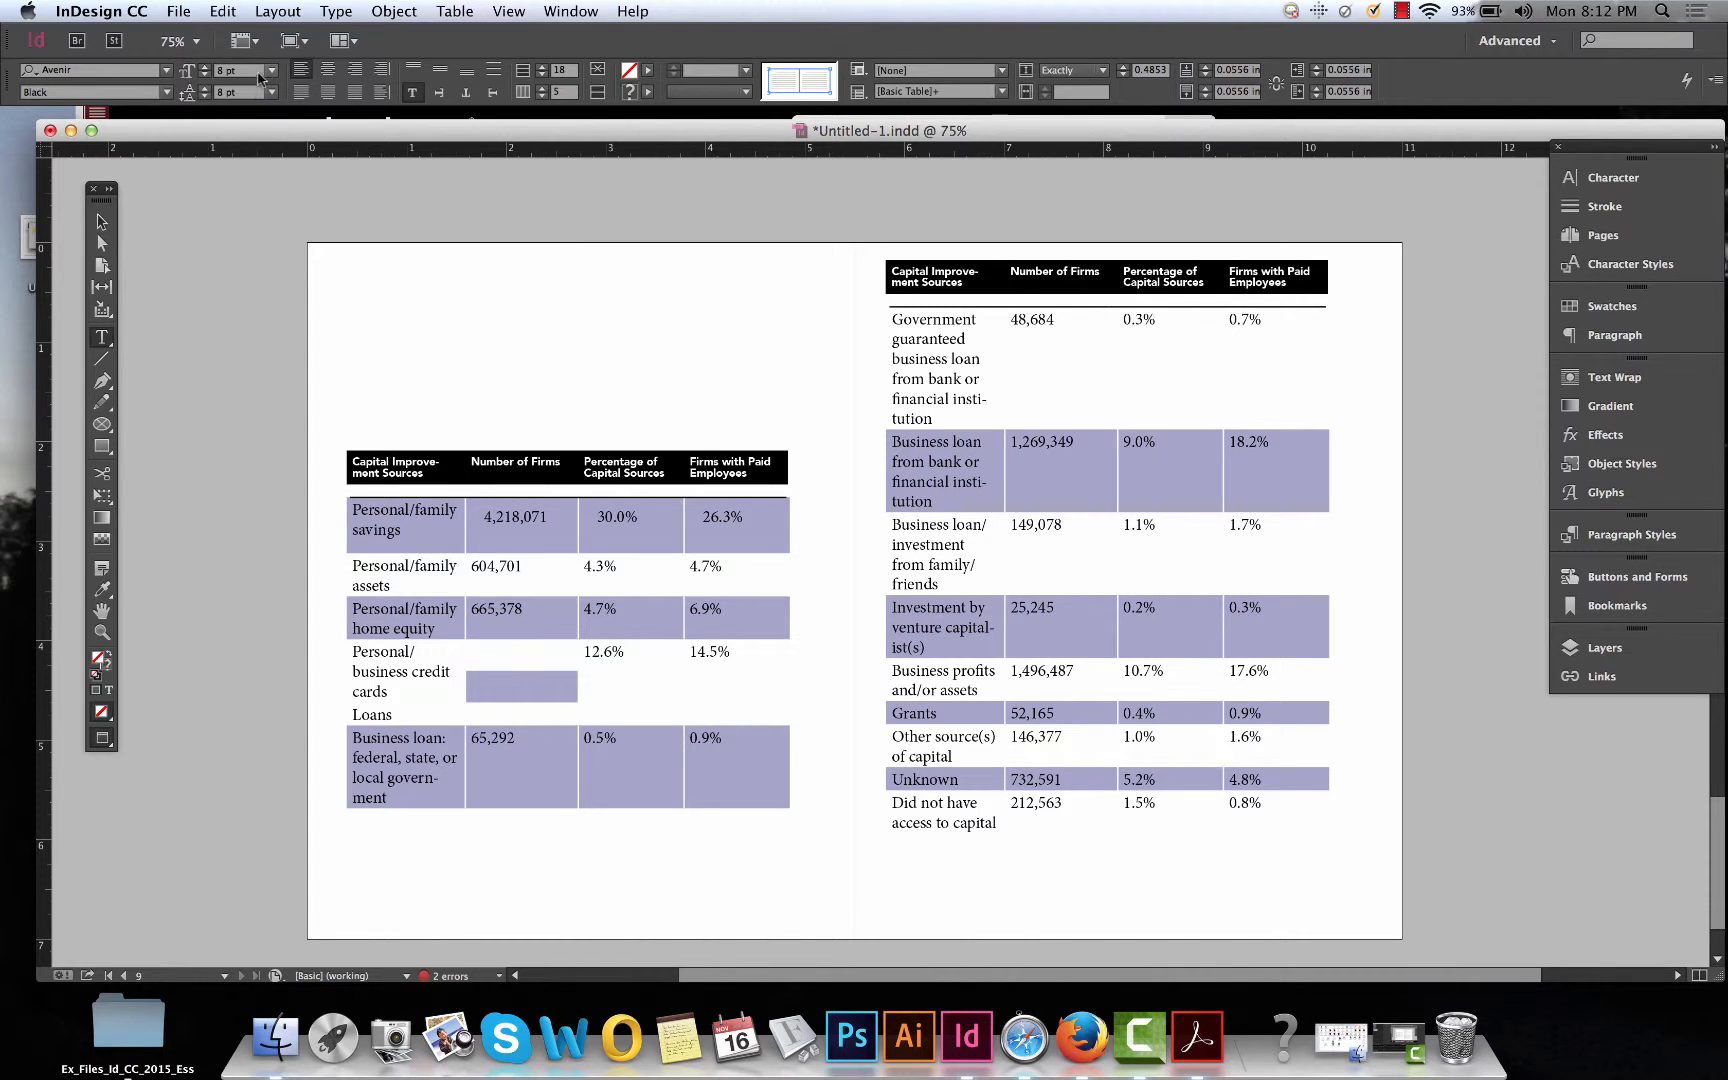
click(268, 91)
click(259, 197)
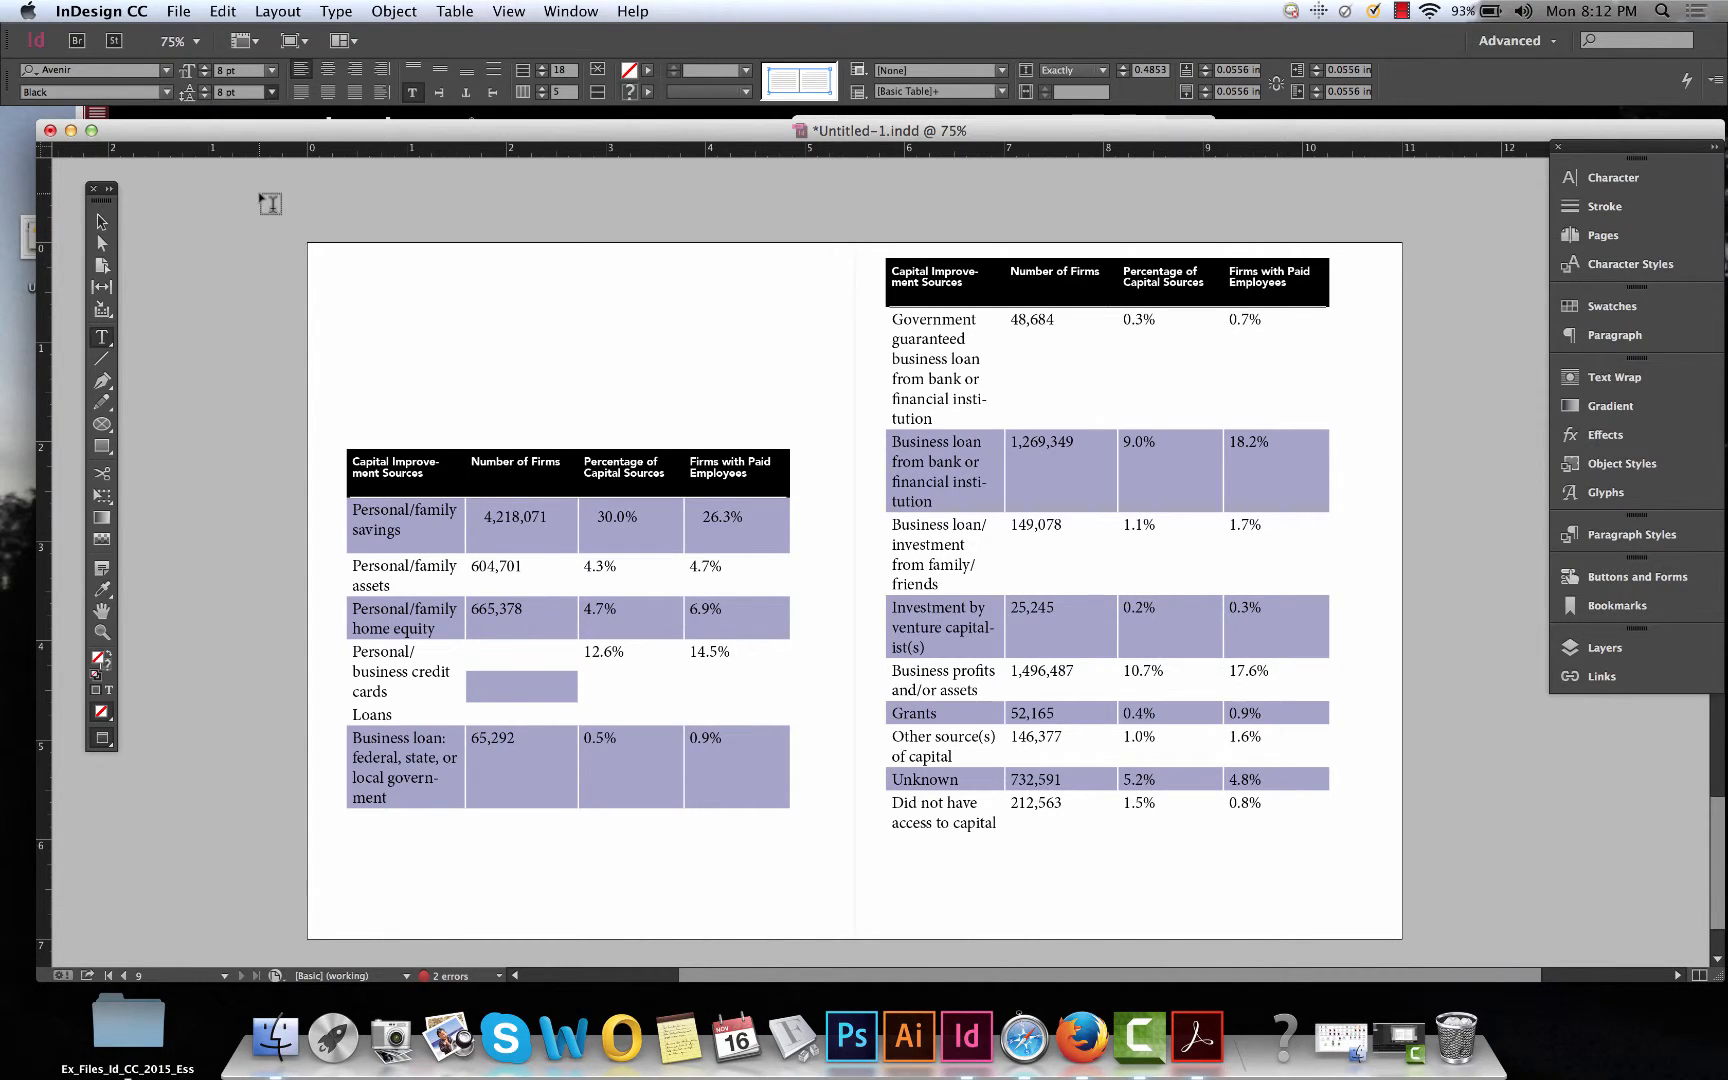
click(327, 70)
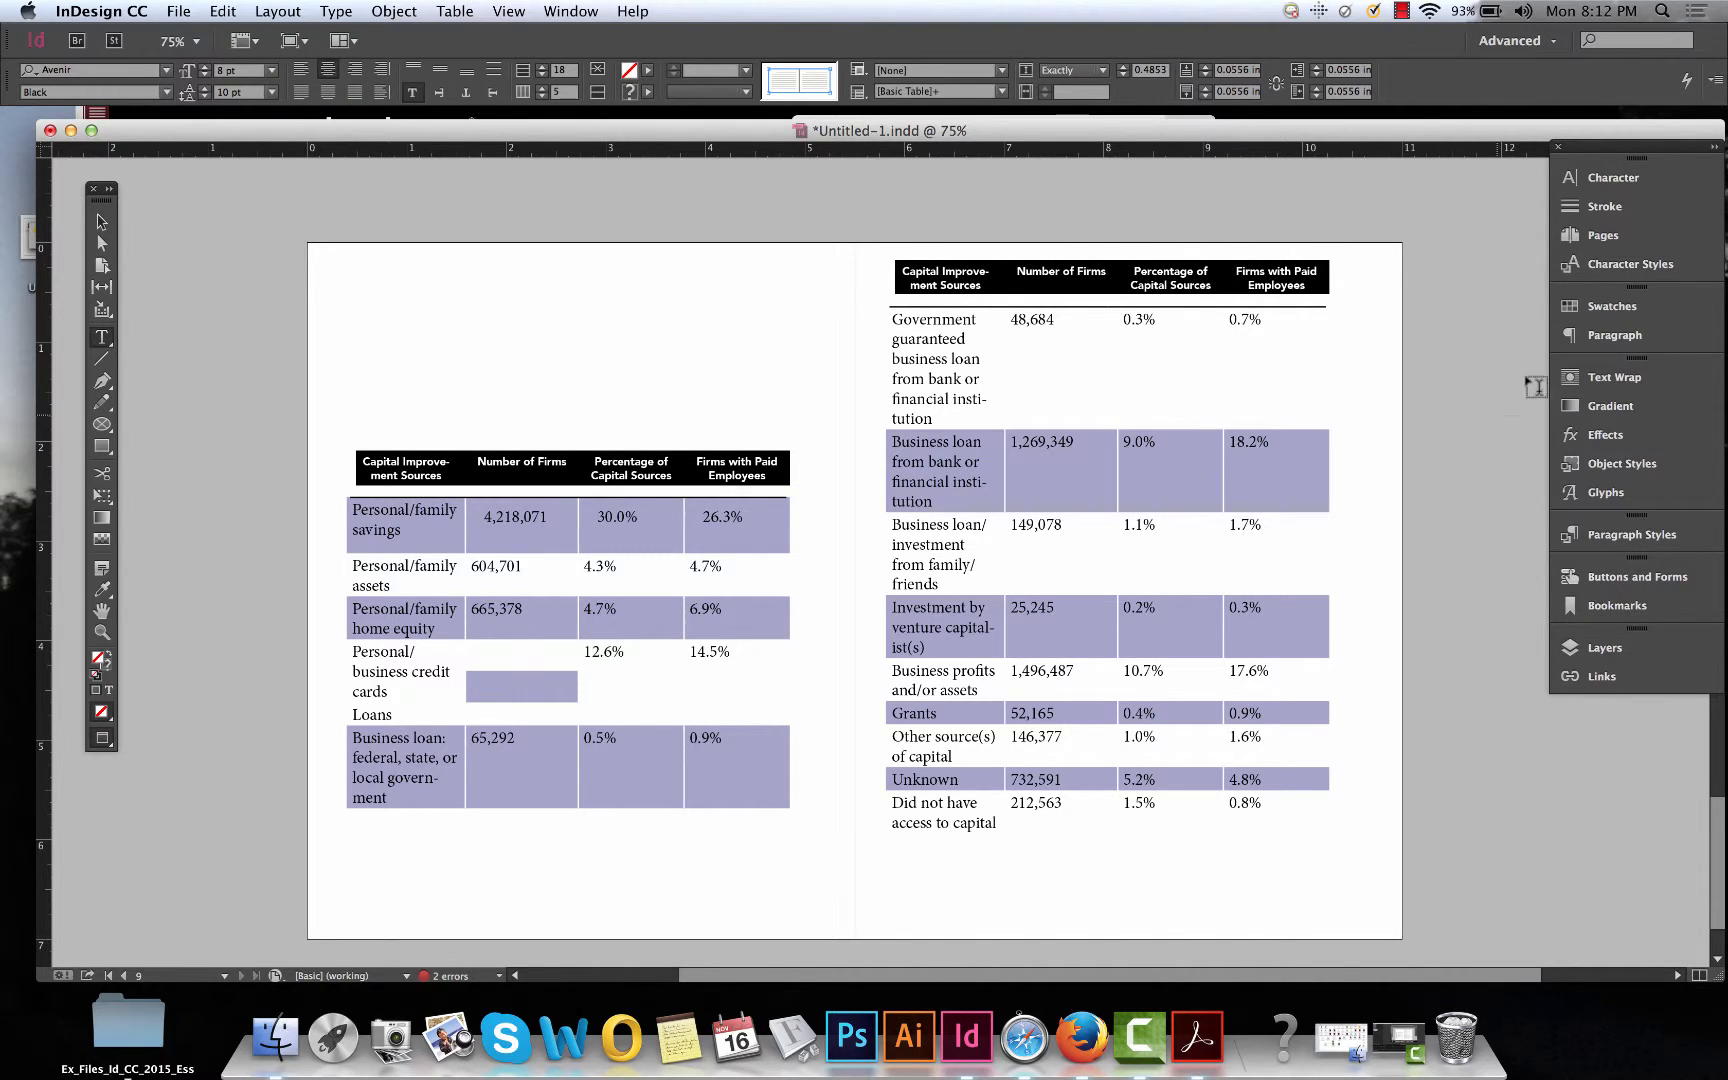
Fill the header row's cells with the PANTONE P 60-16 U swatch.
click(1620, 310)
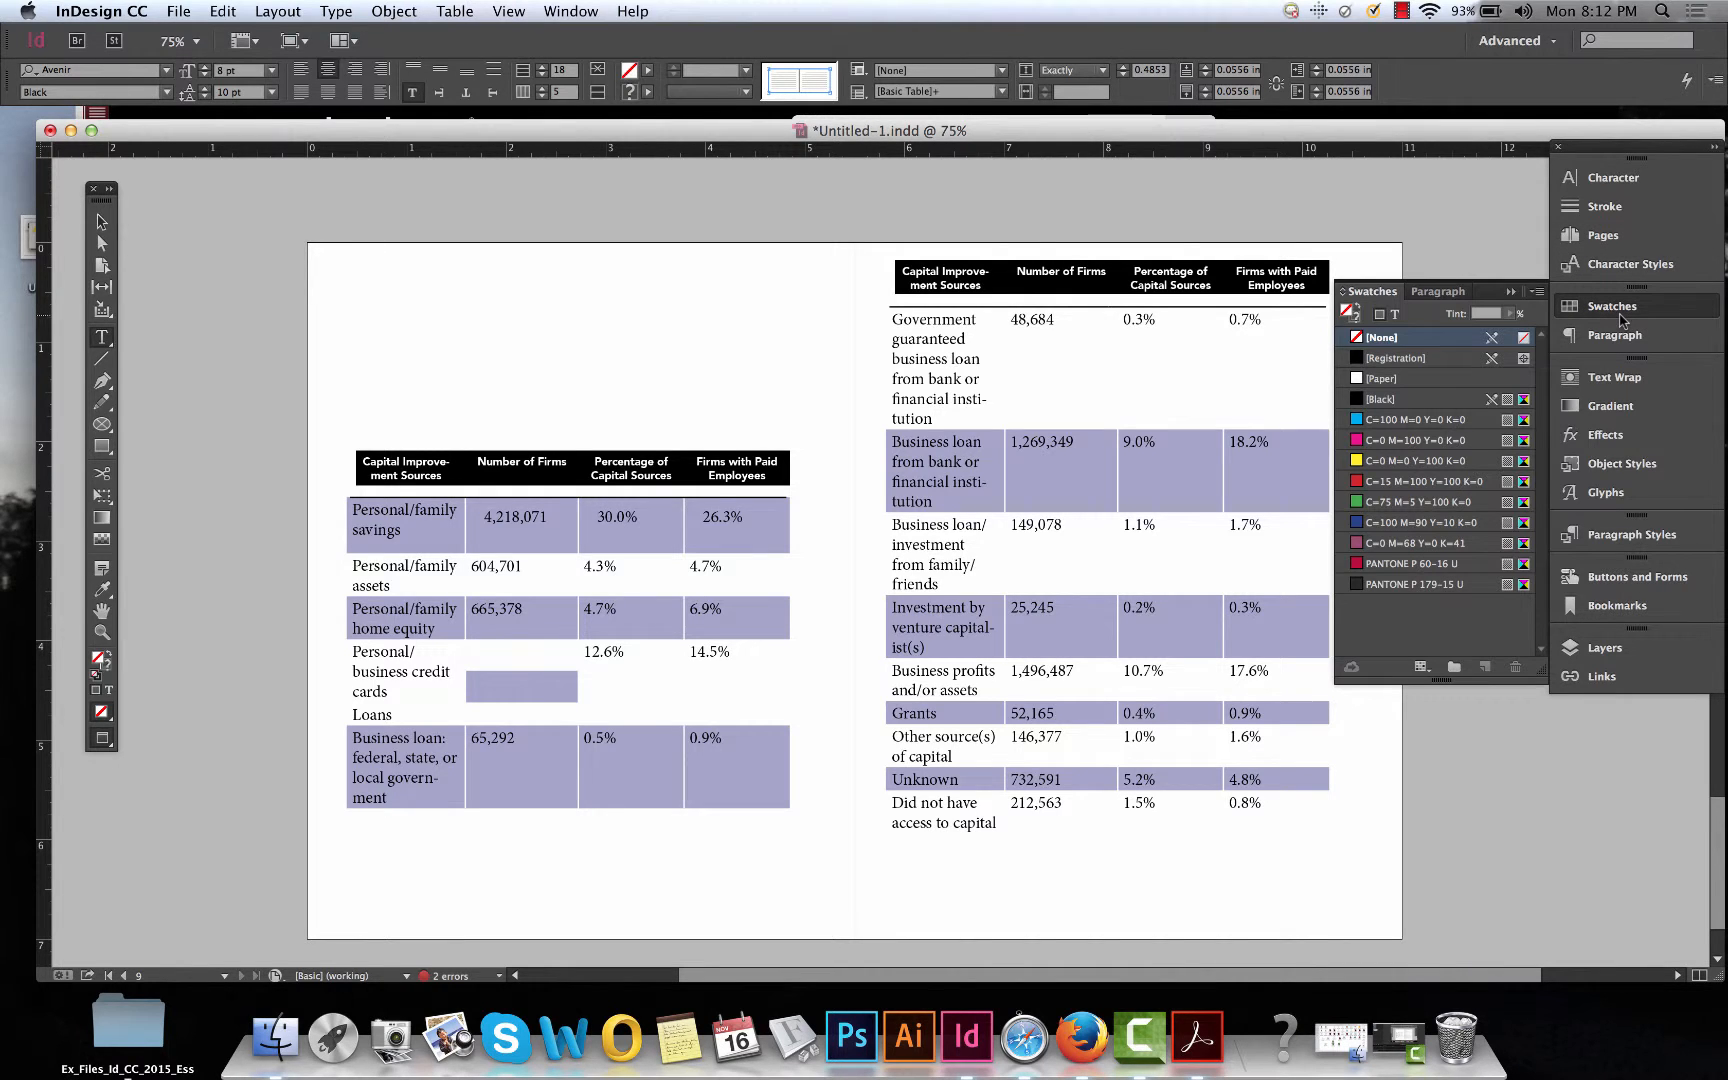
click(1382, 564)
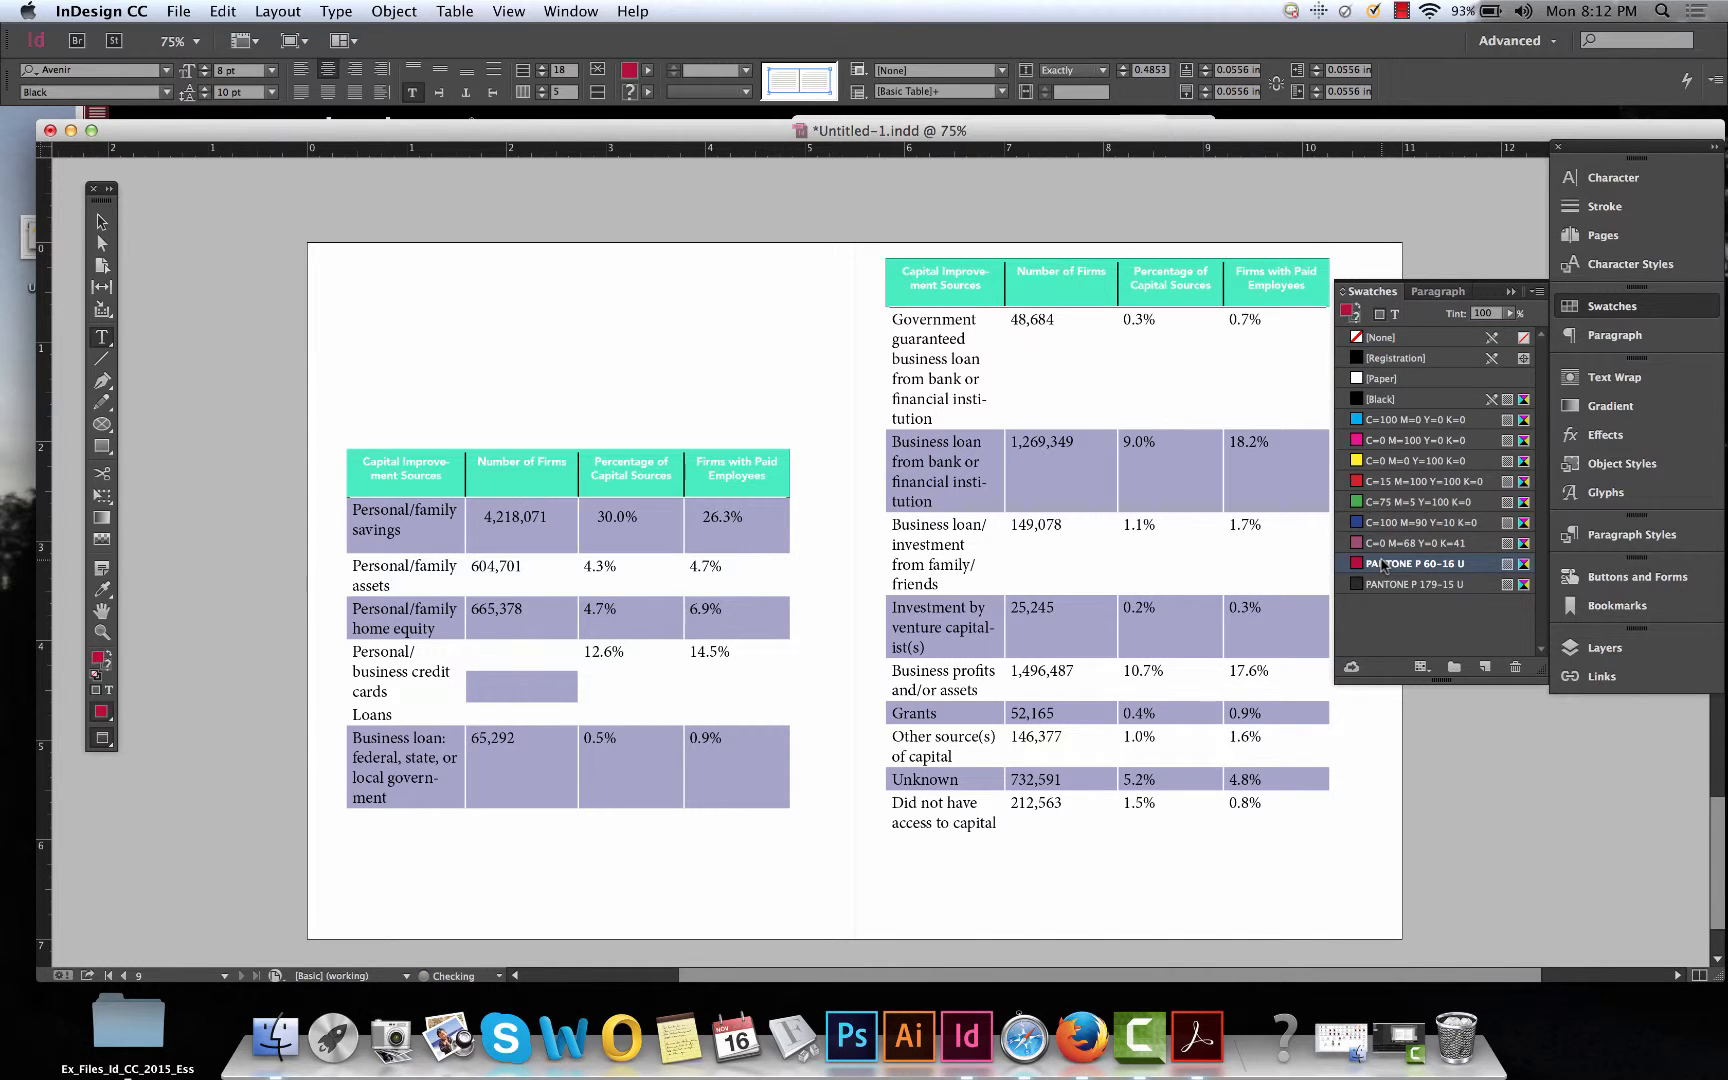
click(675, 463)
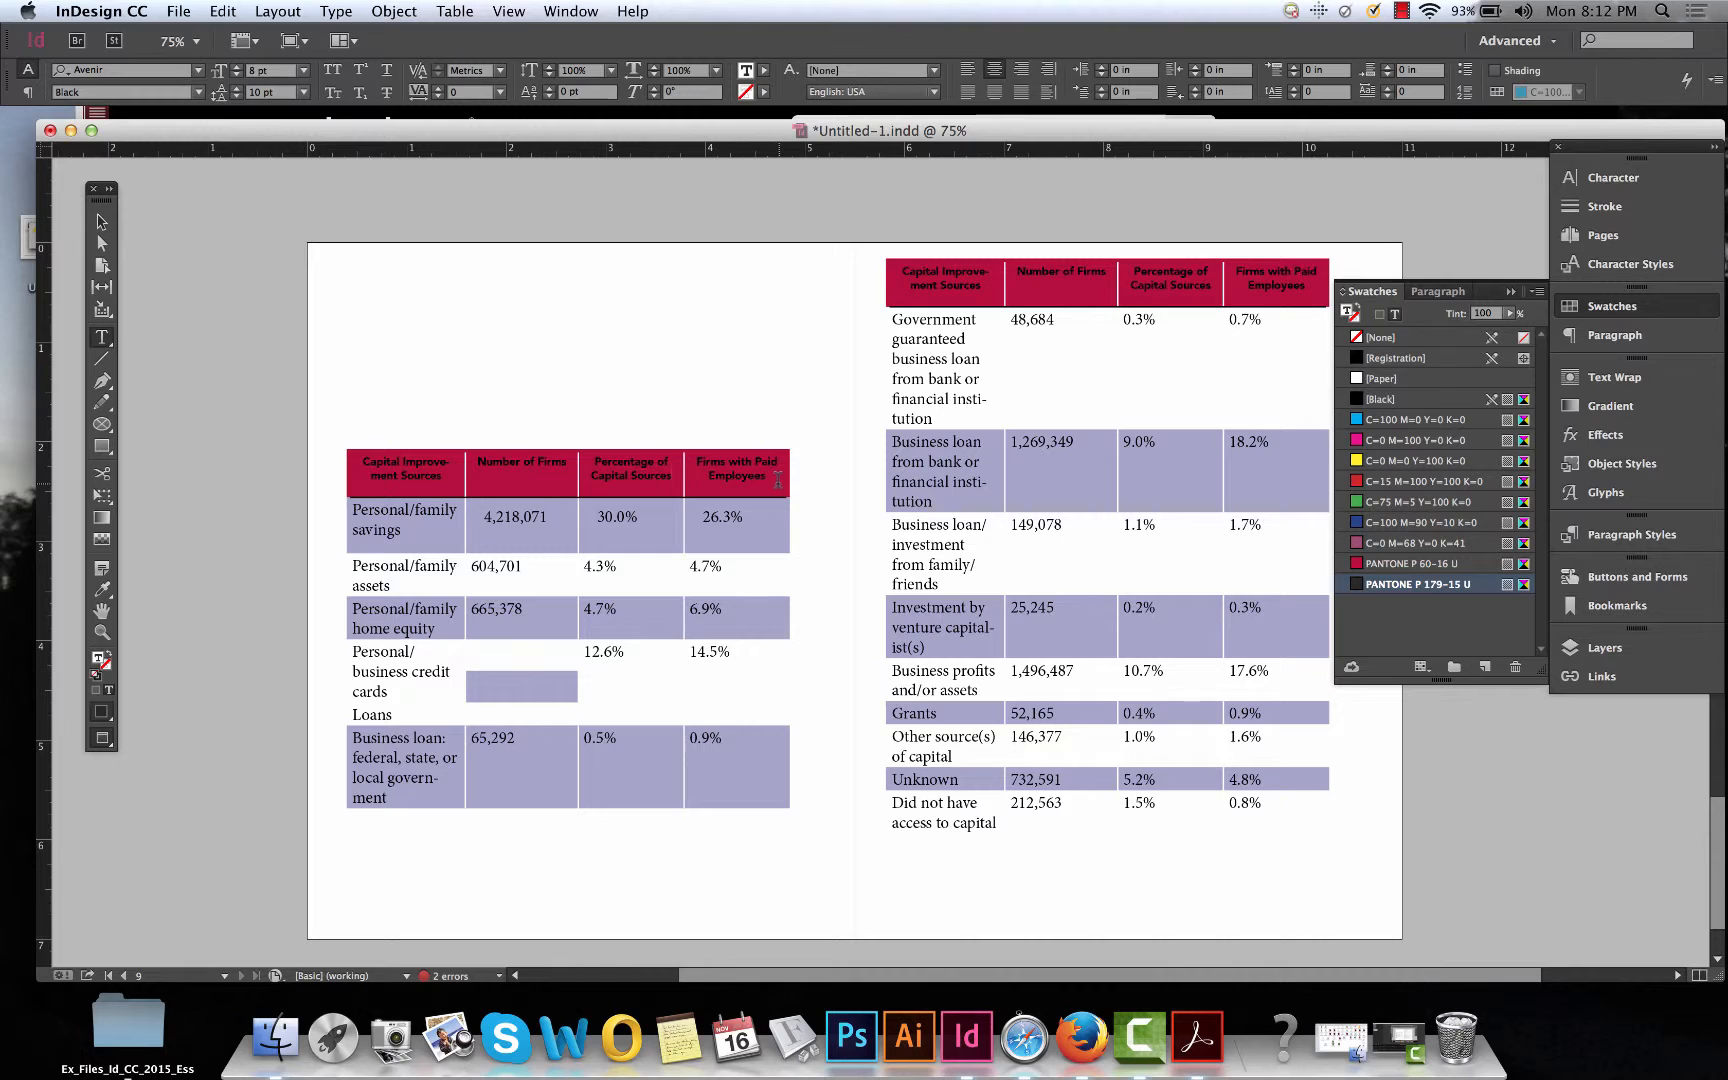
drag(777, 480, 500, 480)
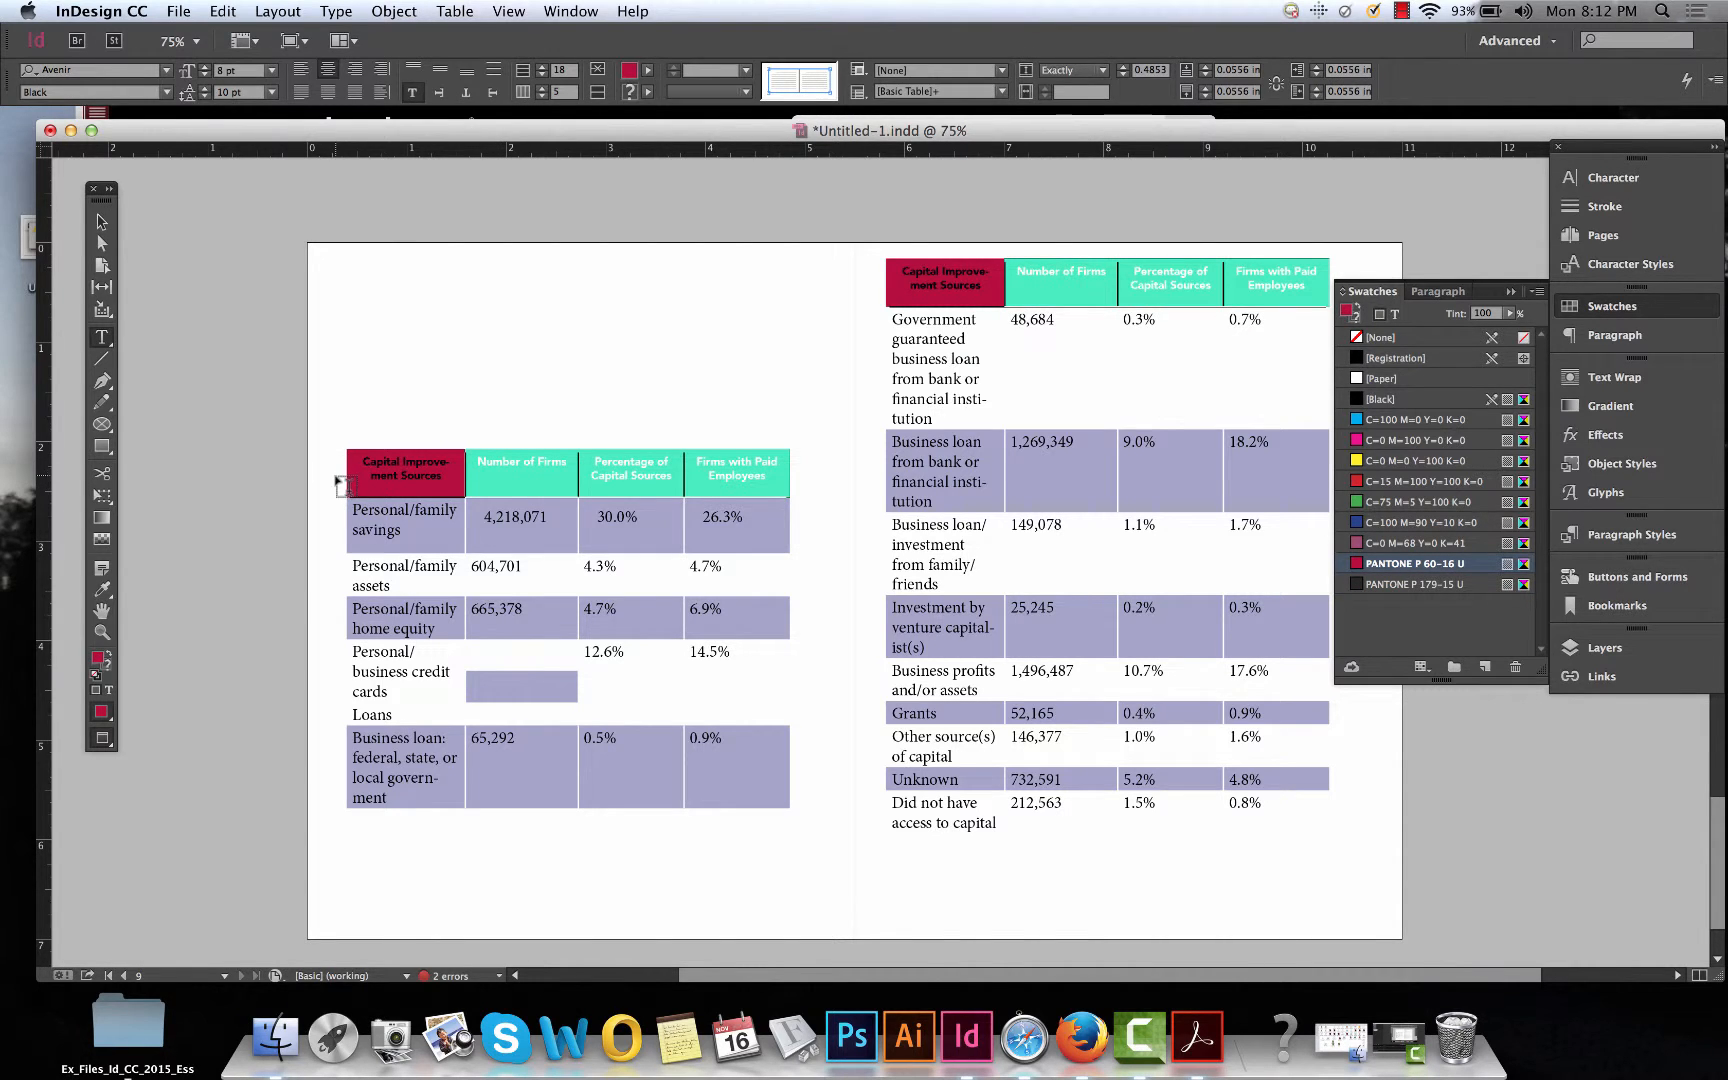
Fill the header row's cells with the C=100 M=90 Y=10 K=0 blue swatch.
click(343, 466)
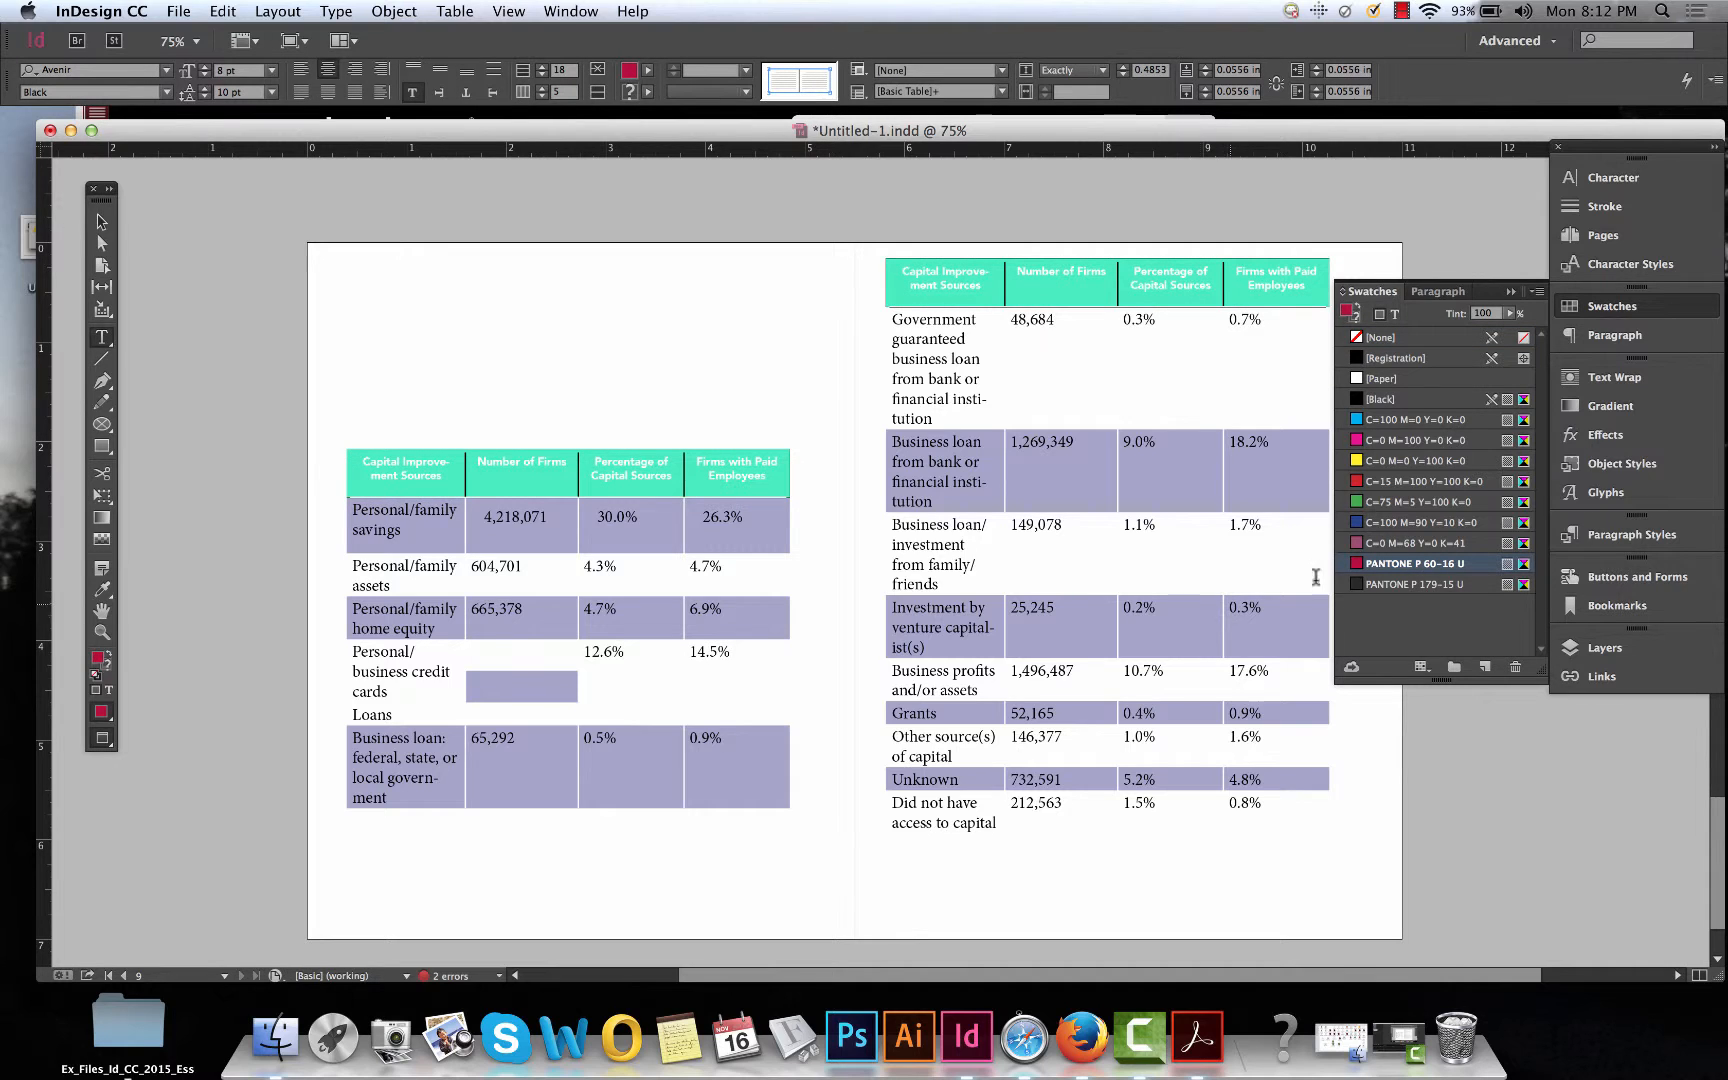
click(1393, 522)
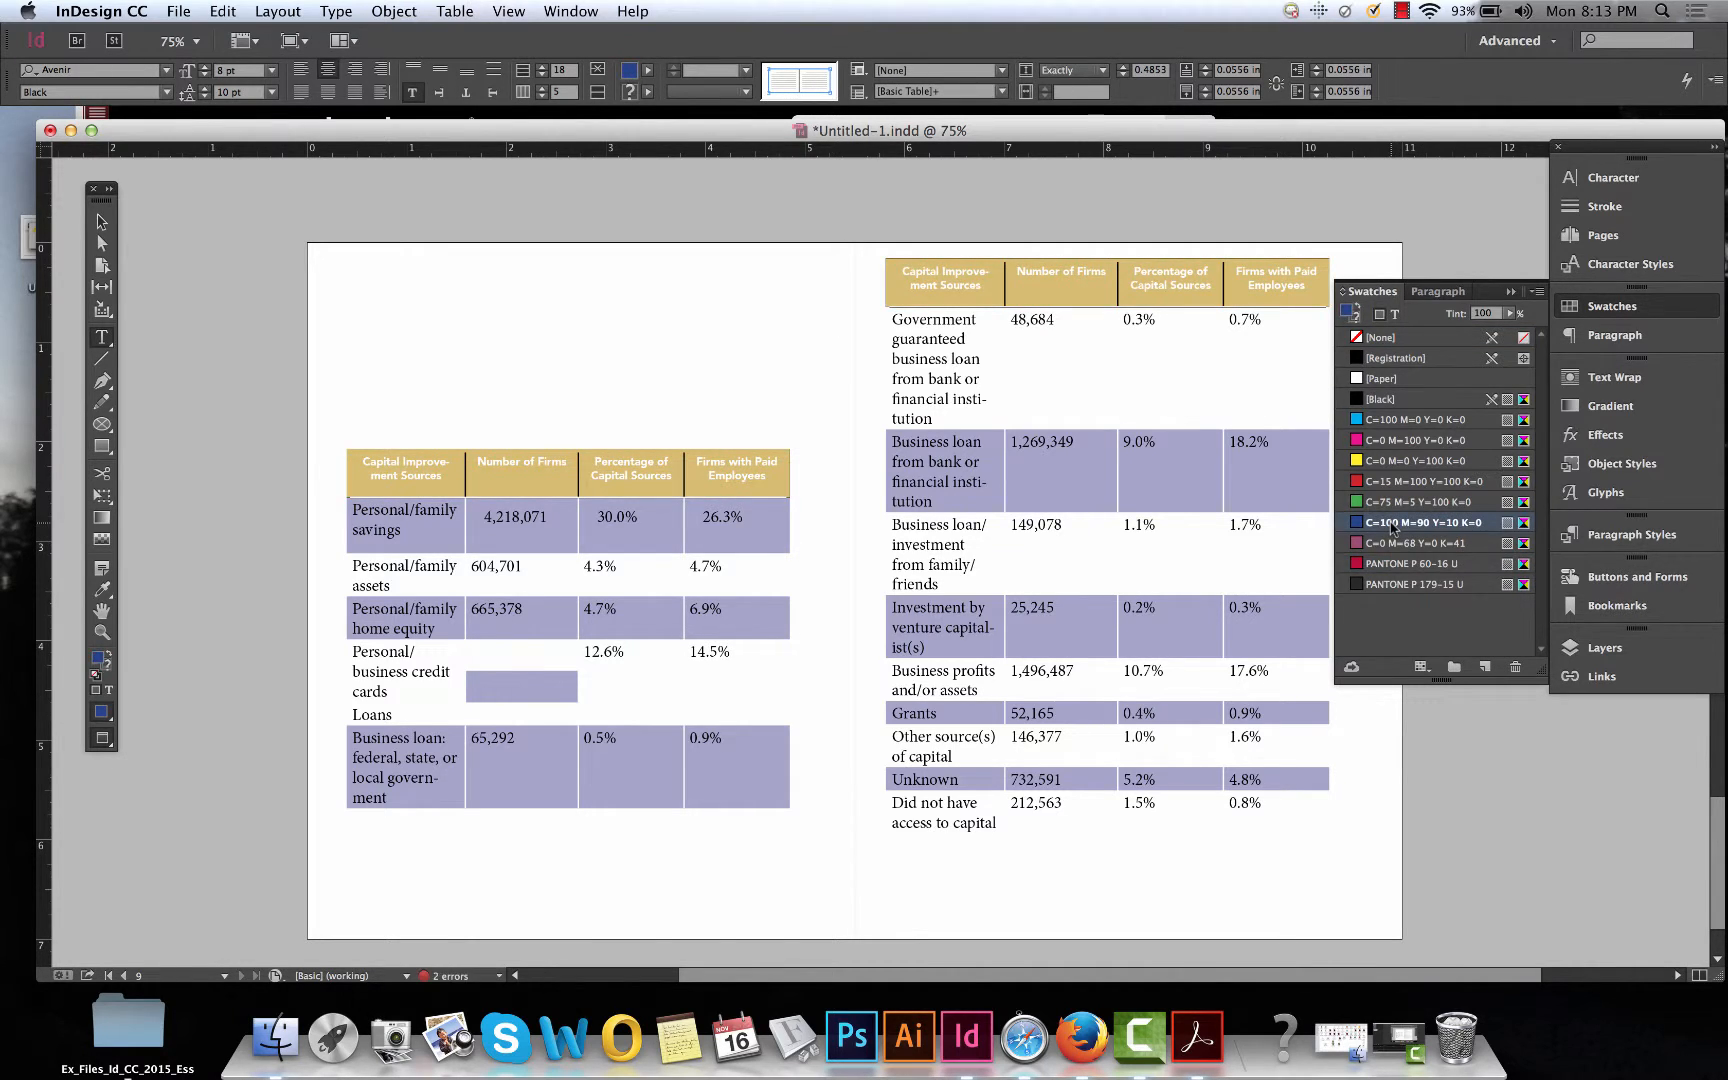
click(640, 463)
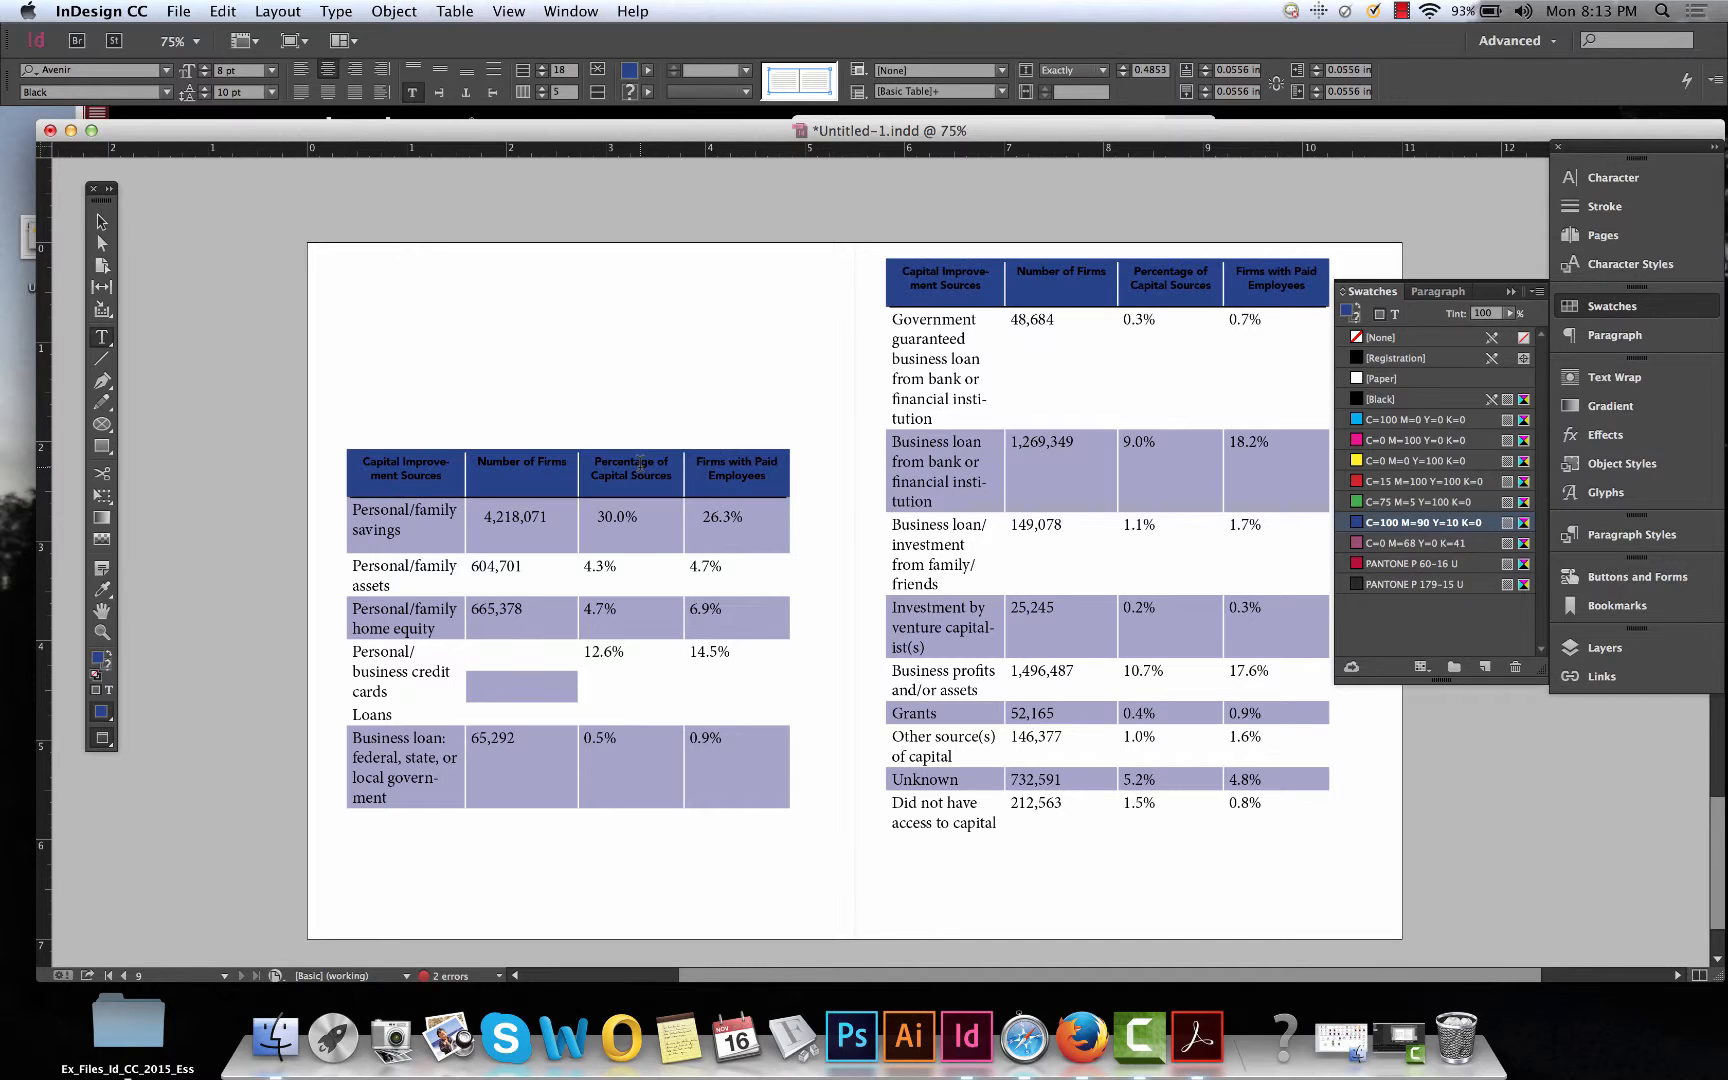
click(639, 466)
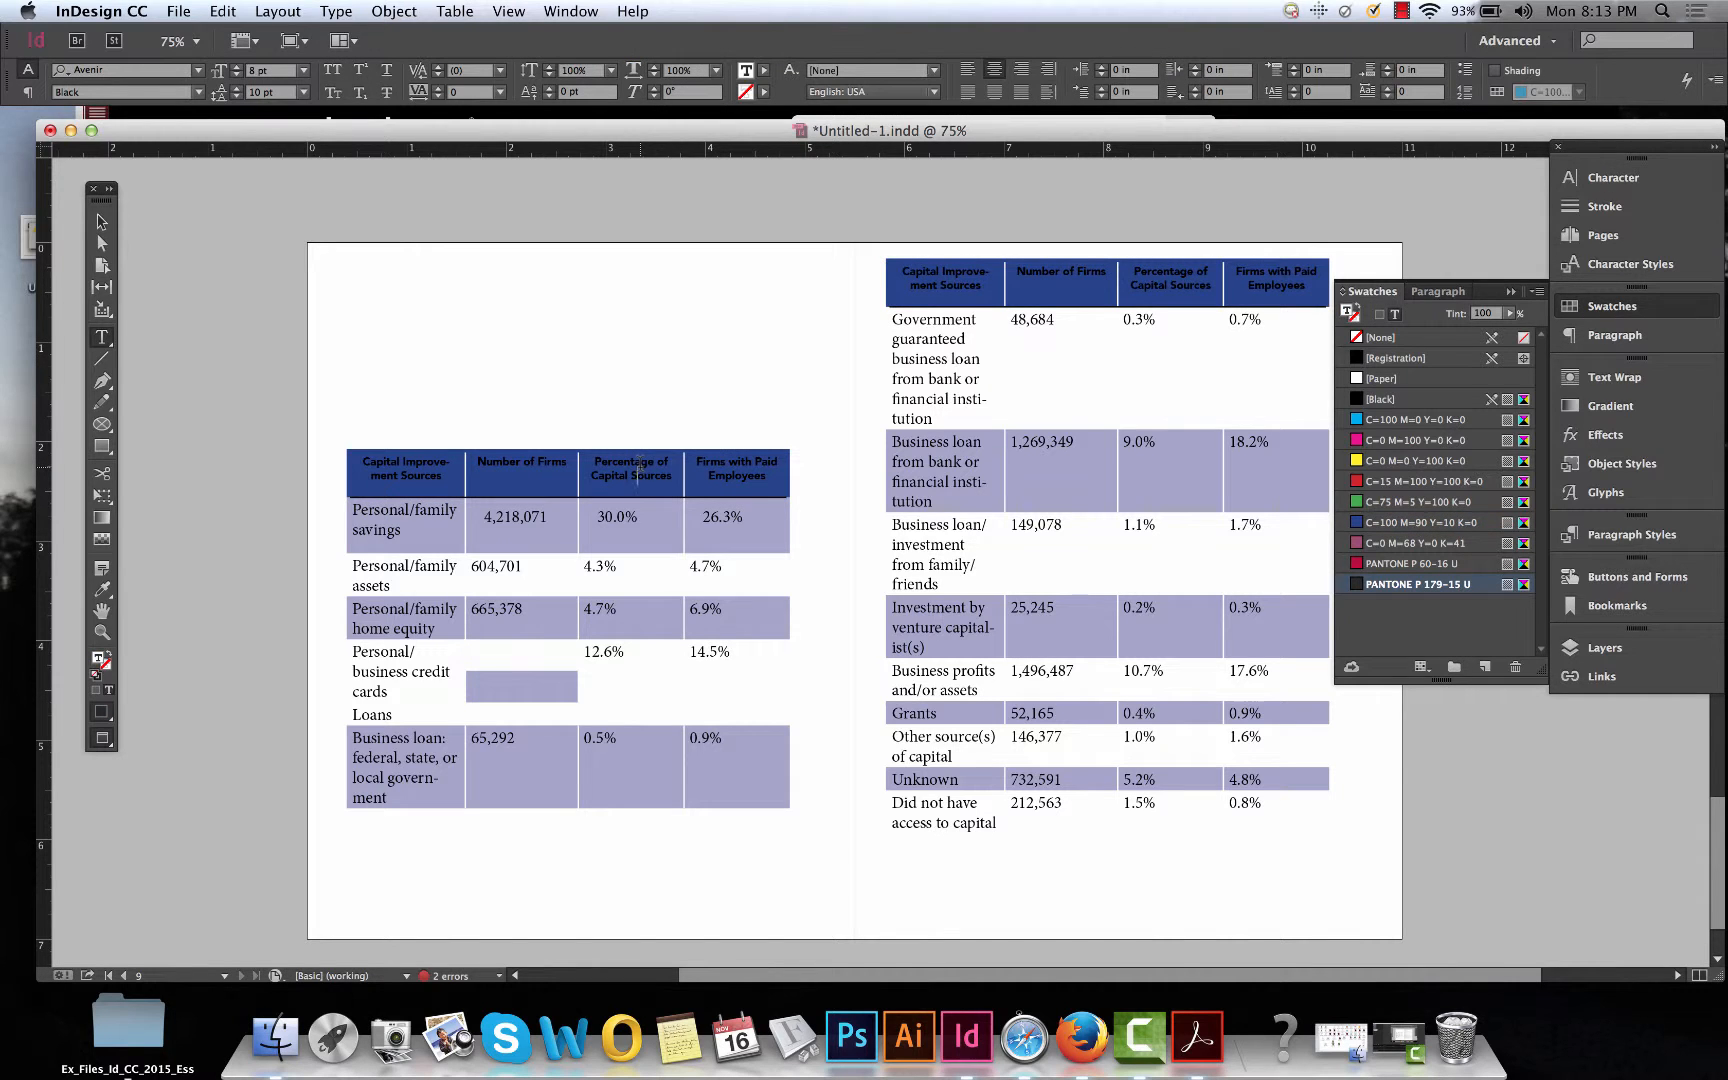
Change the header row's text colour to [Paper] and deselect the row.
click(340, 472)
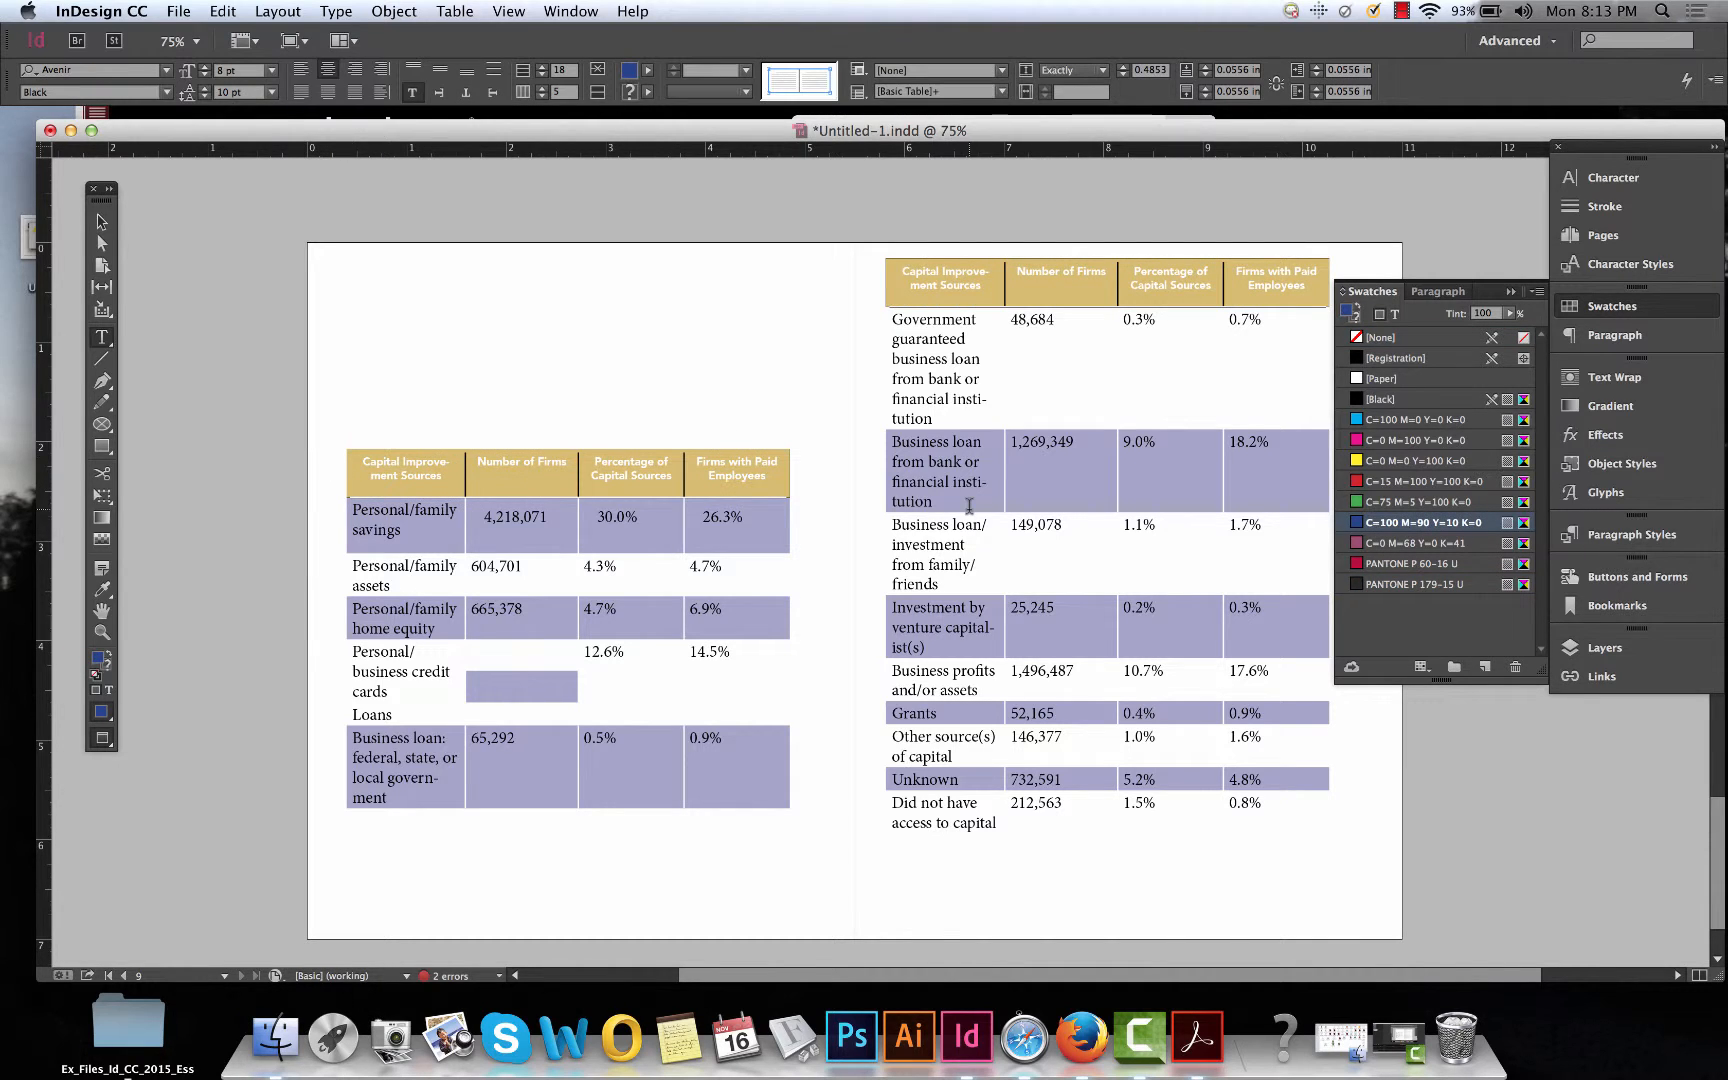
click(1396, 316)
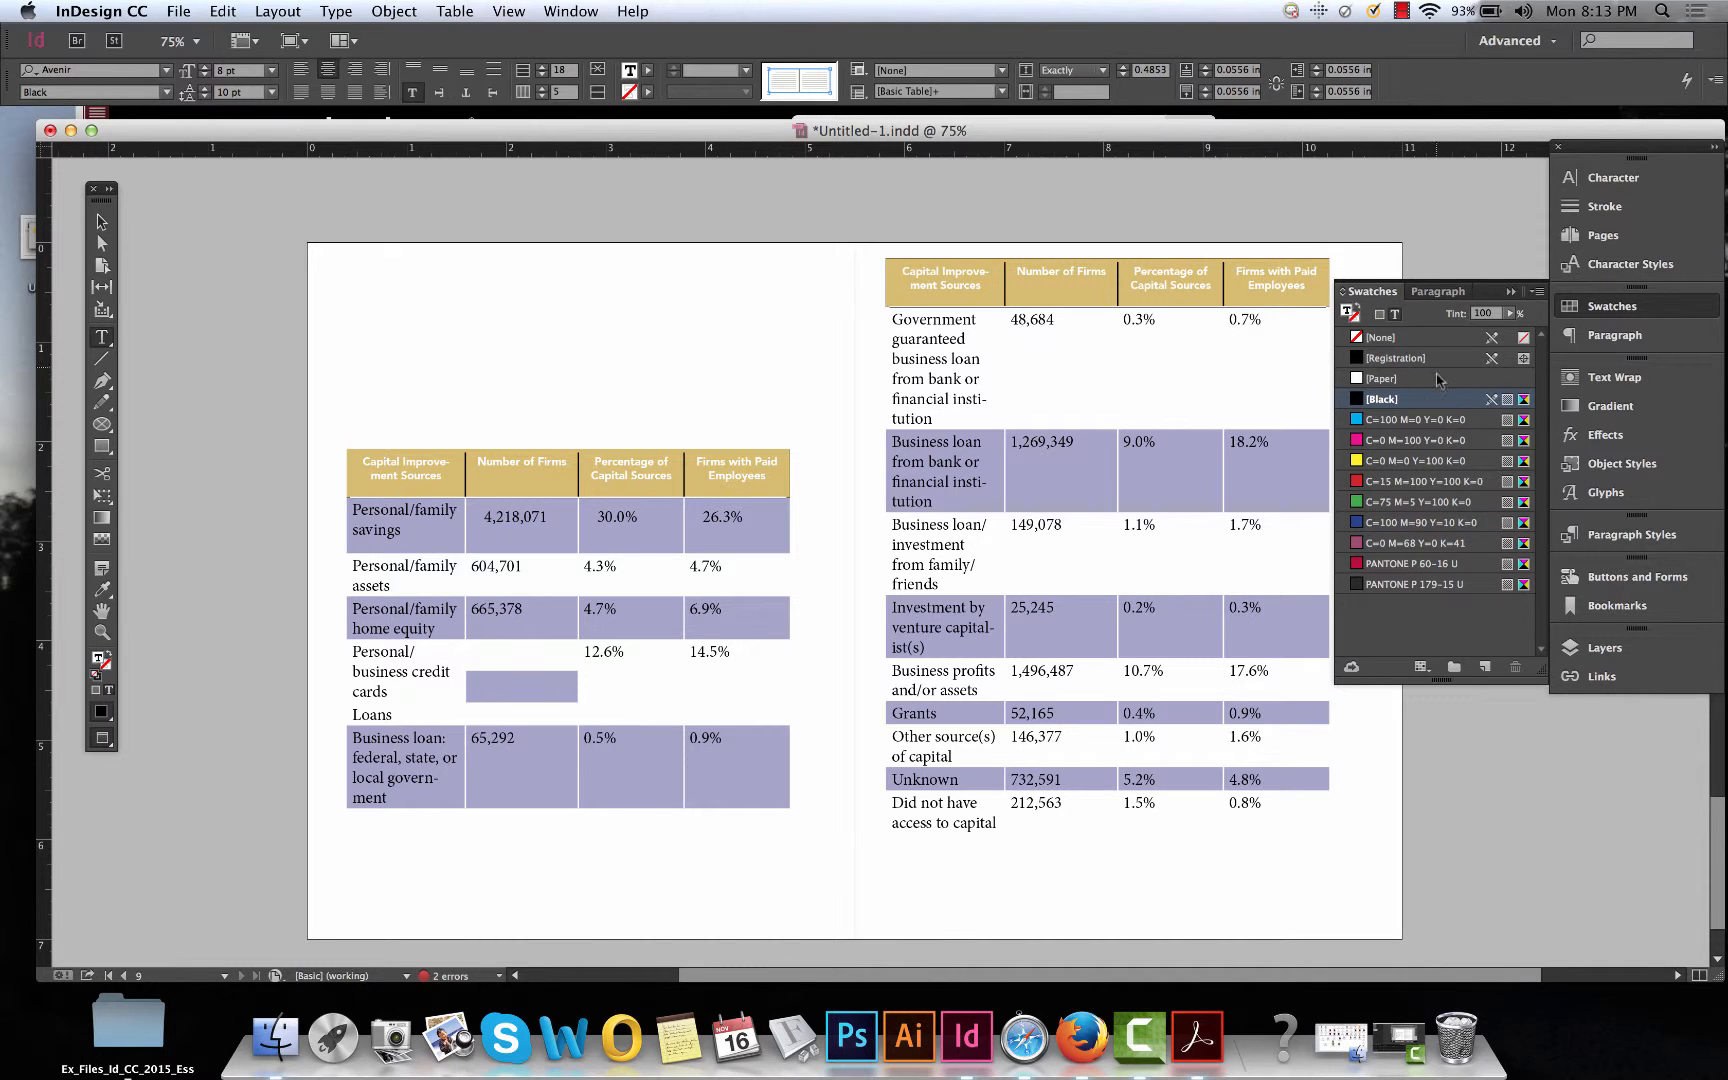
click(1396, 384)
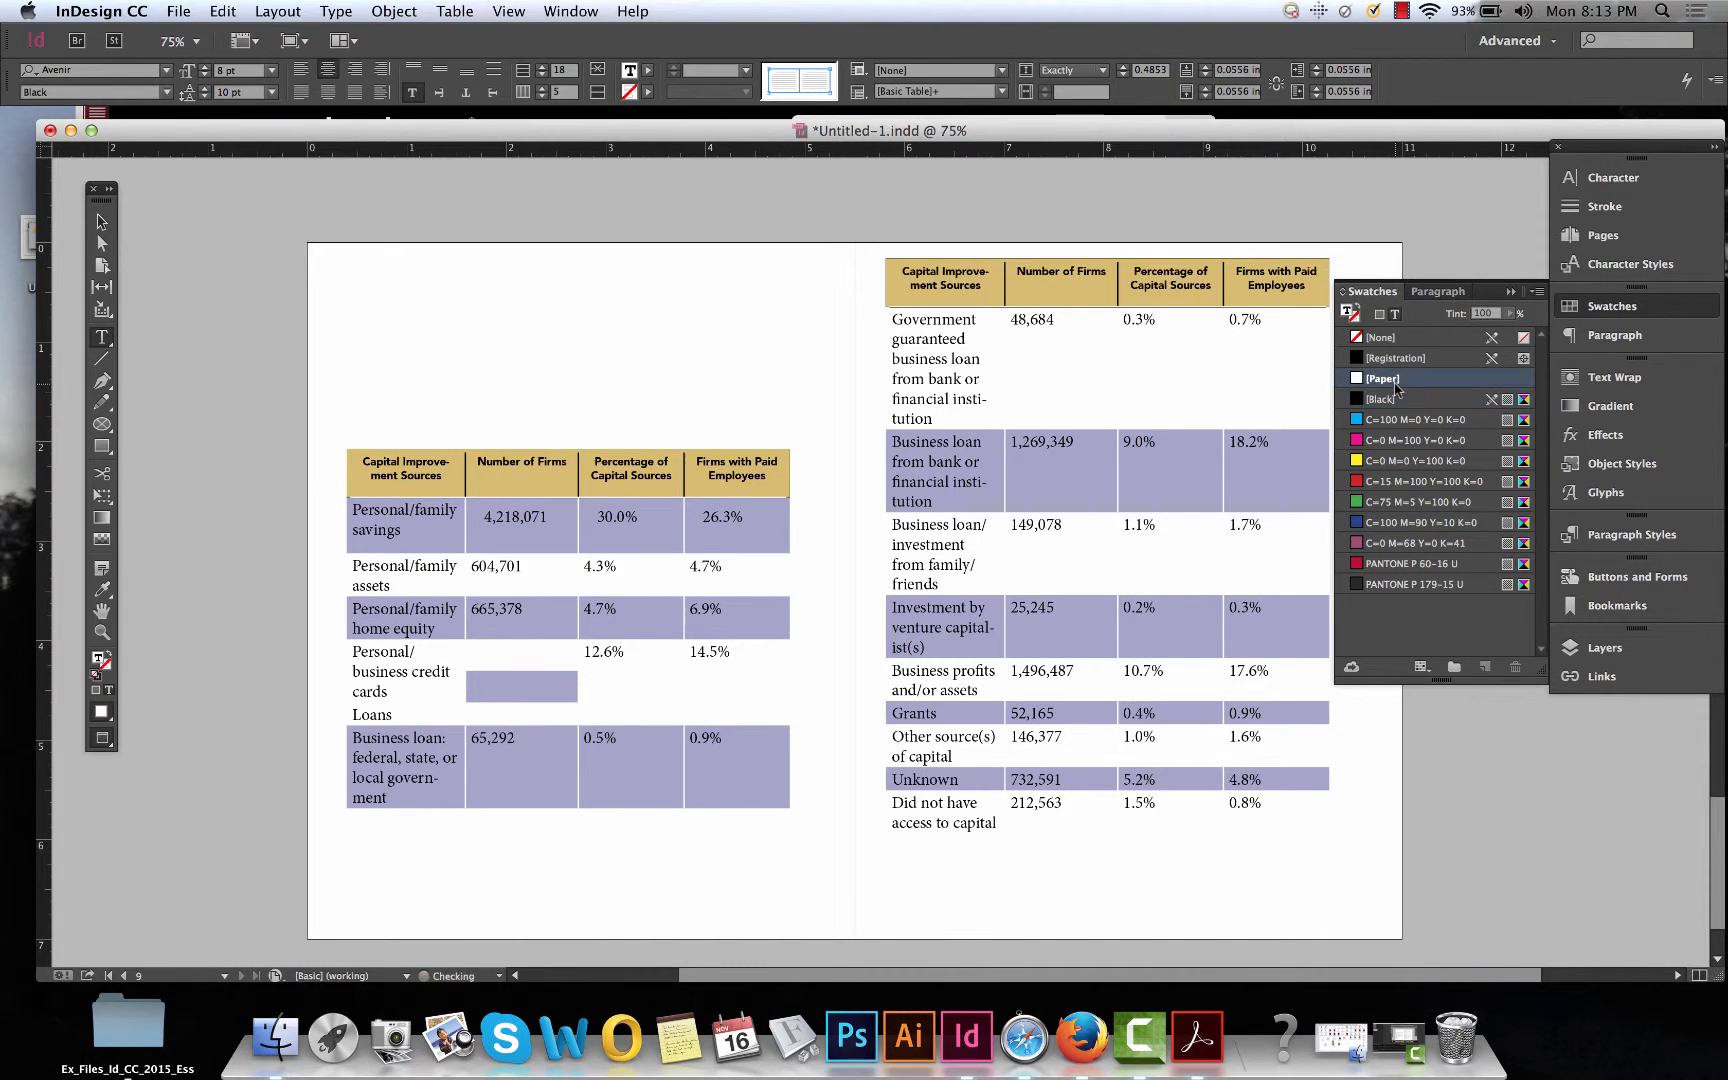
click(735, 478)
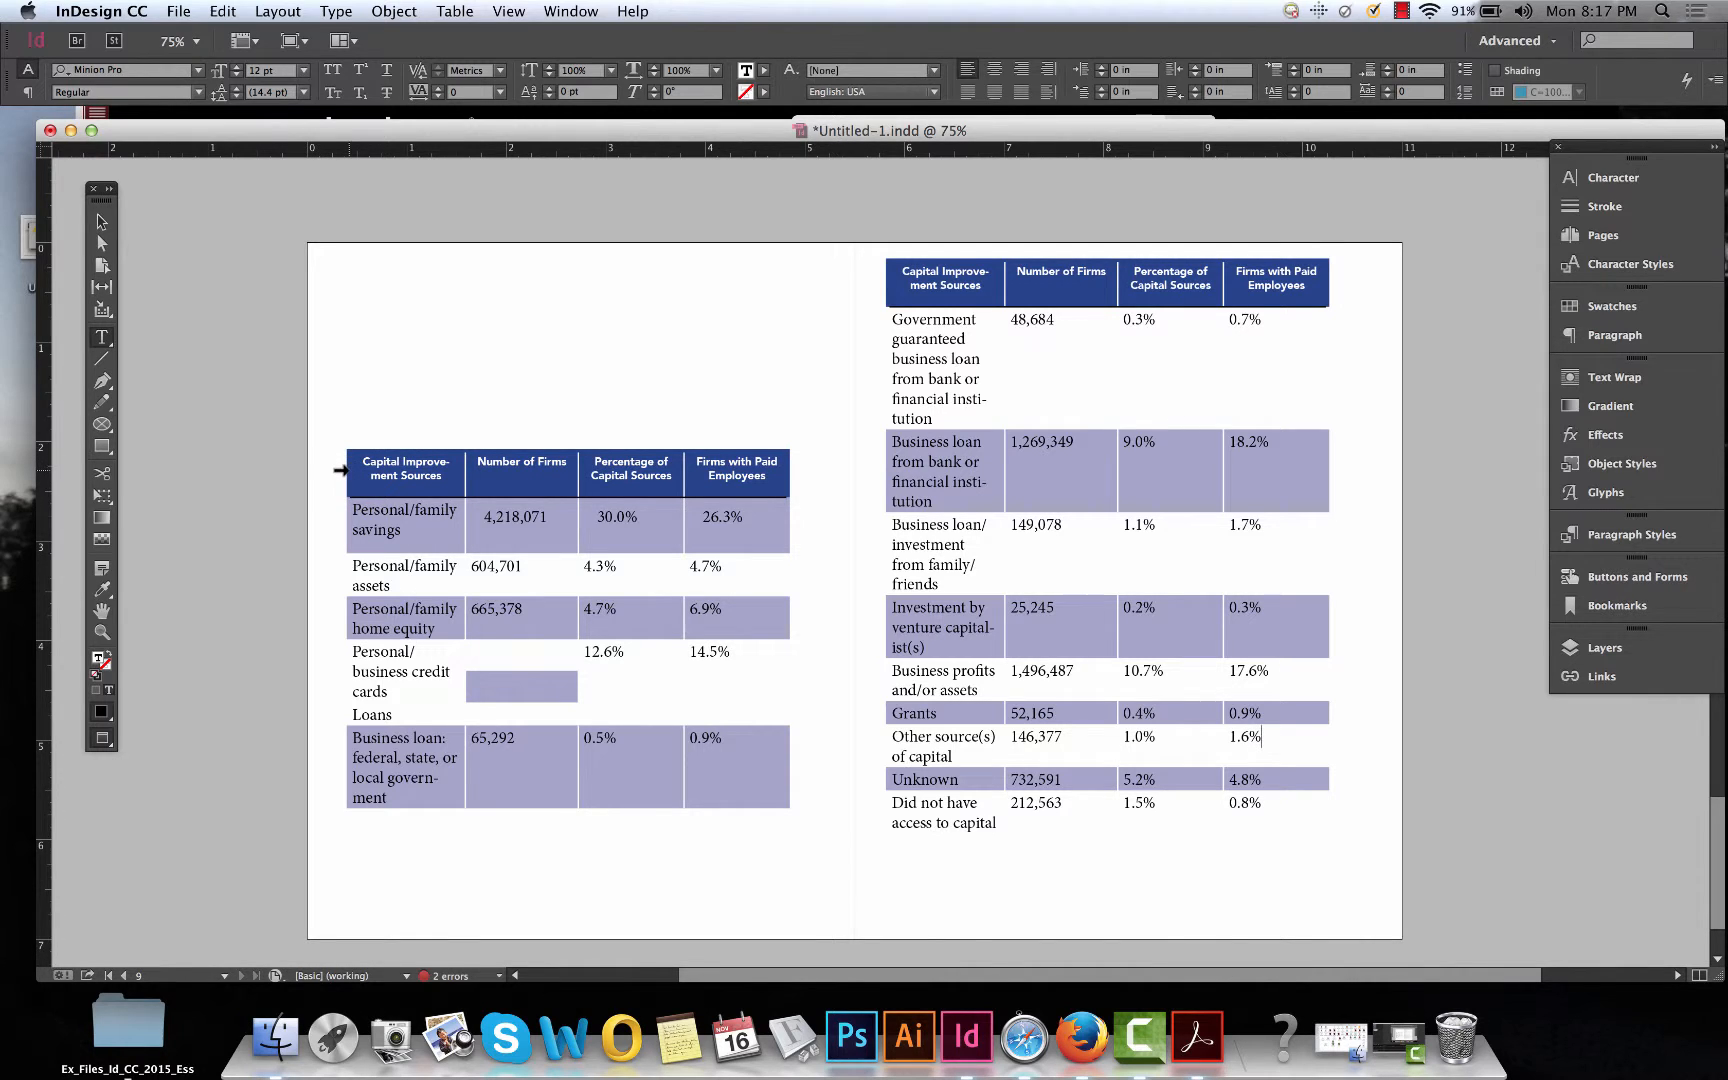
click(341, 471)
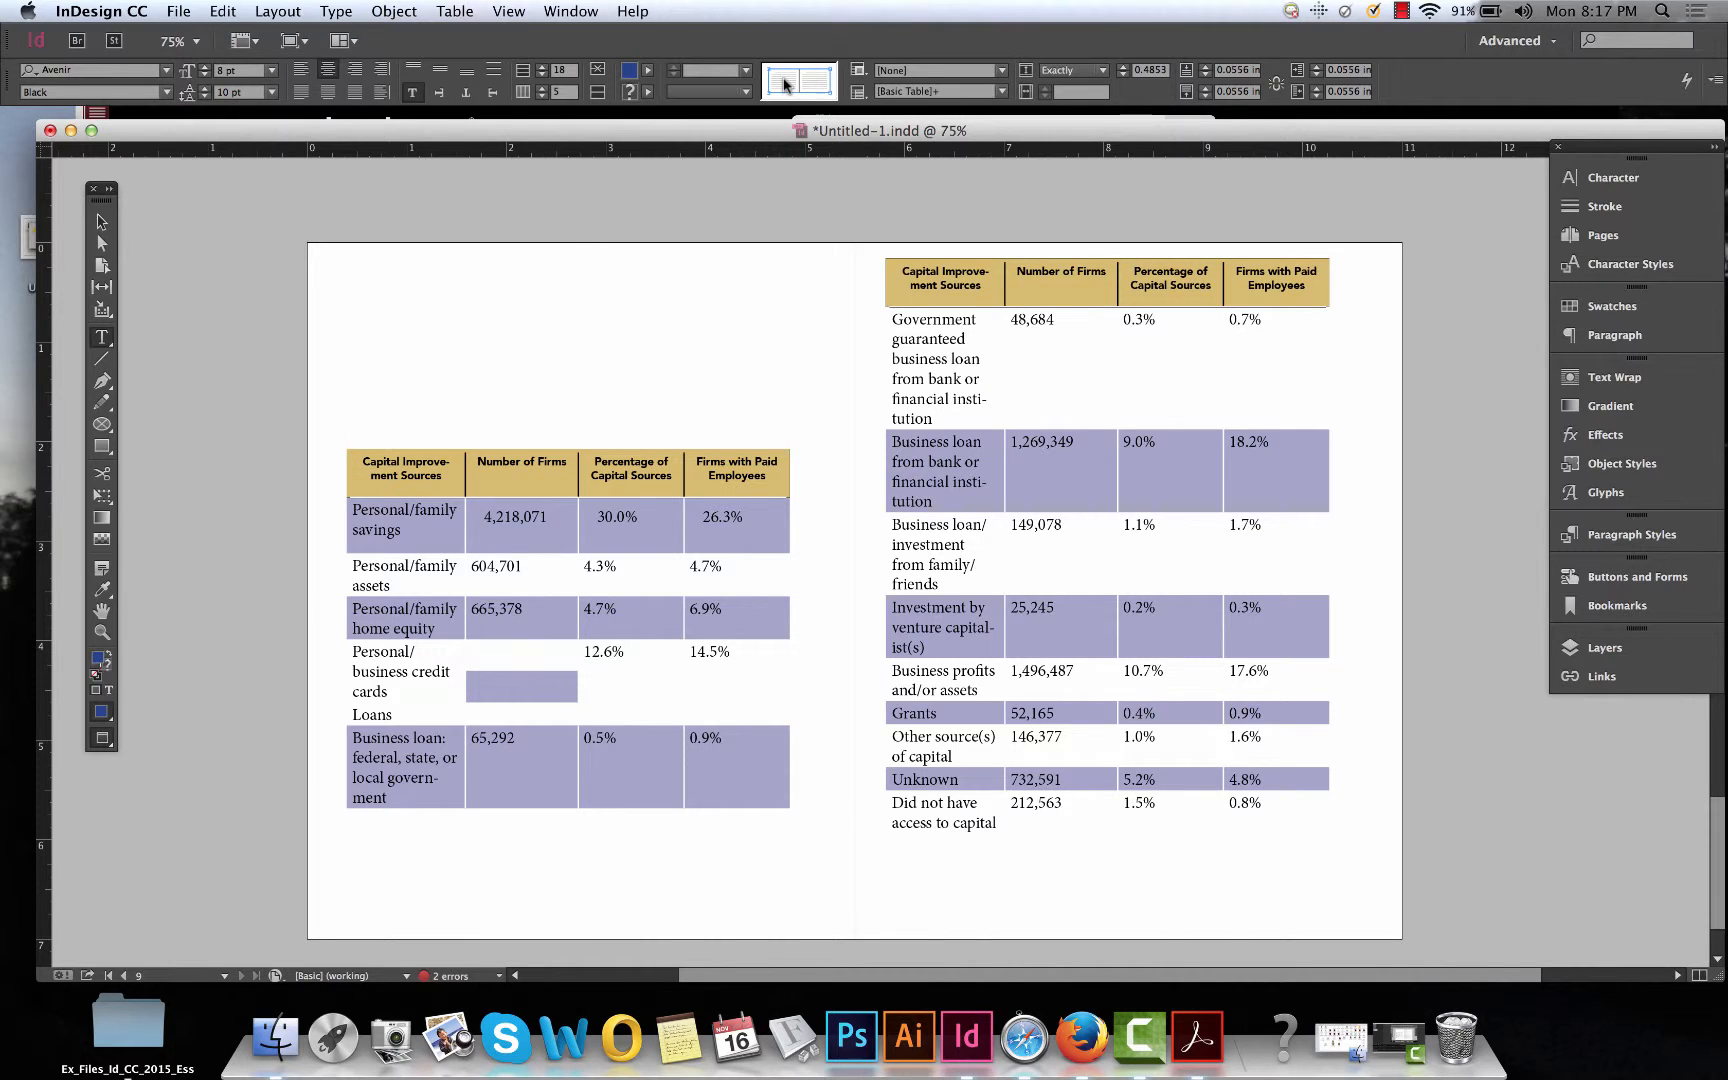
click(735, 400)
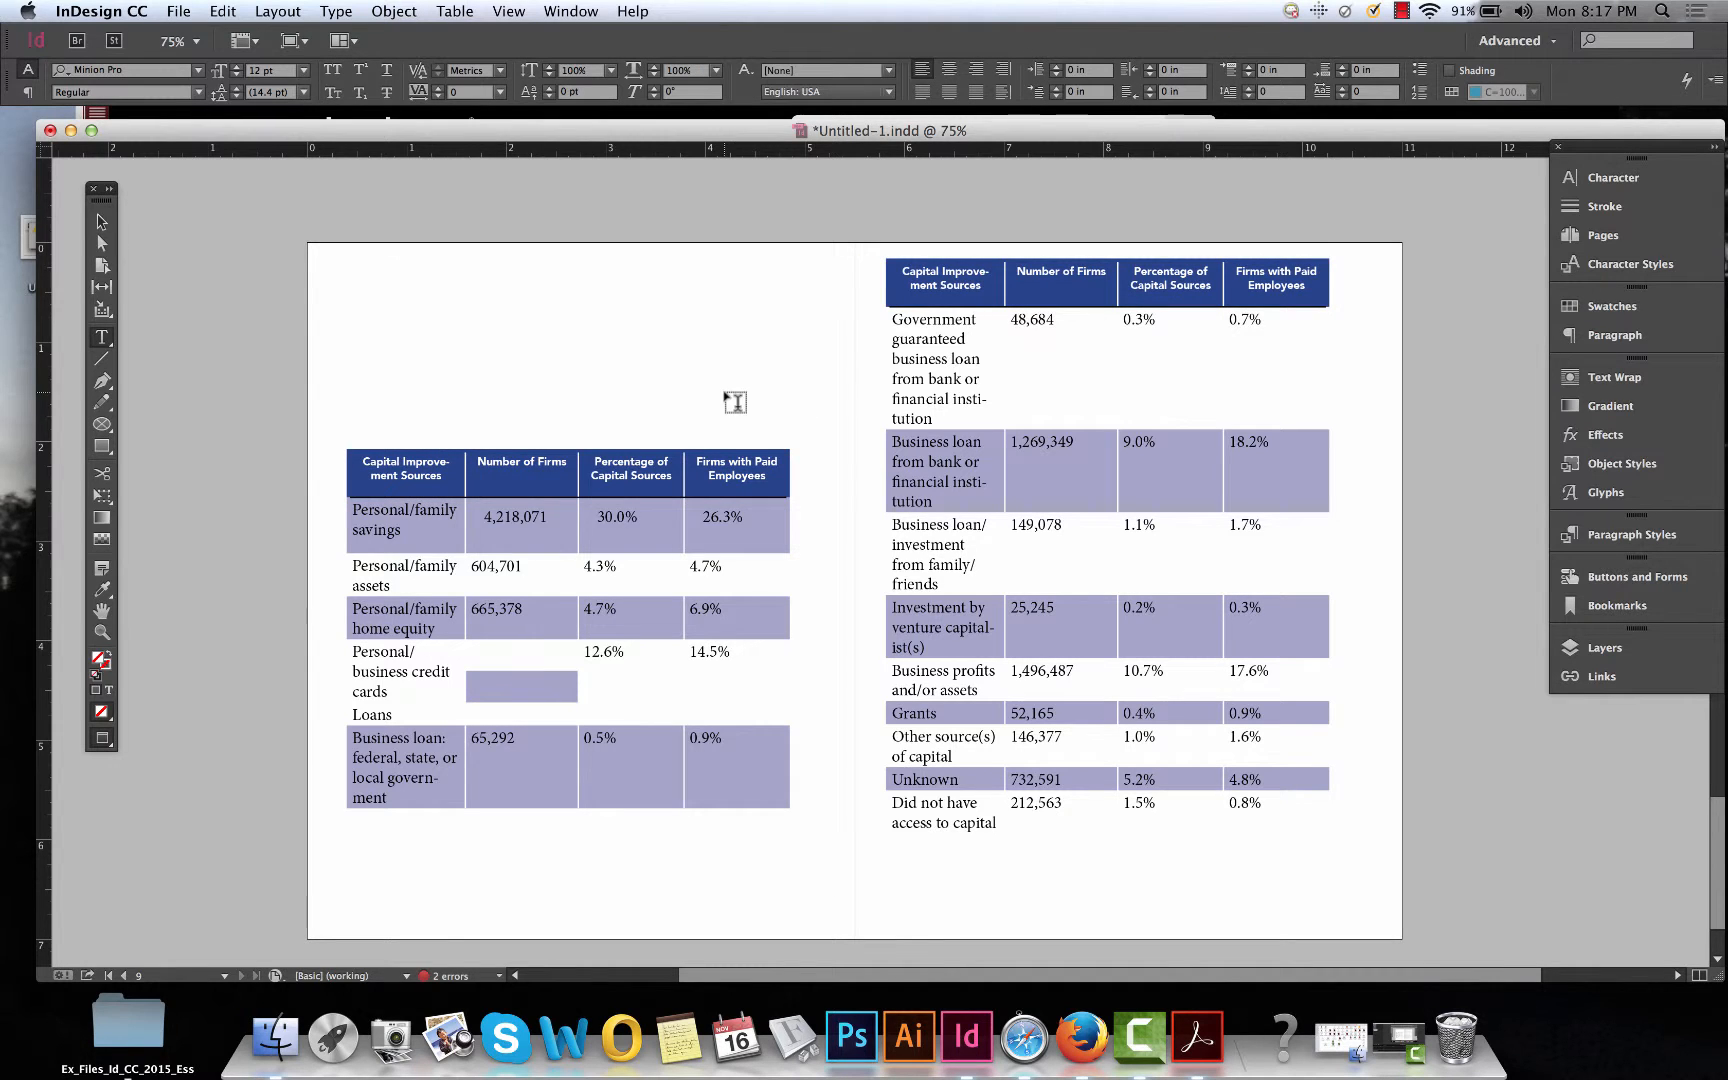
Select the header row and set its vertical divider strokes to [None].
click(342, 474)
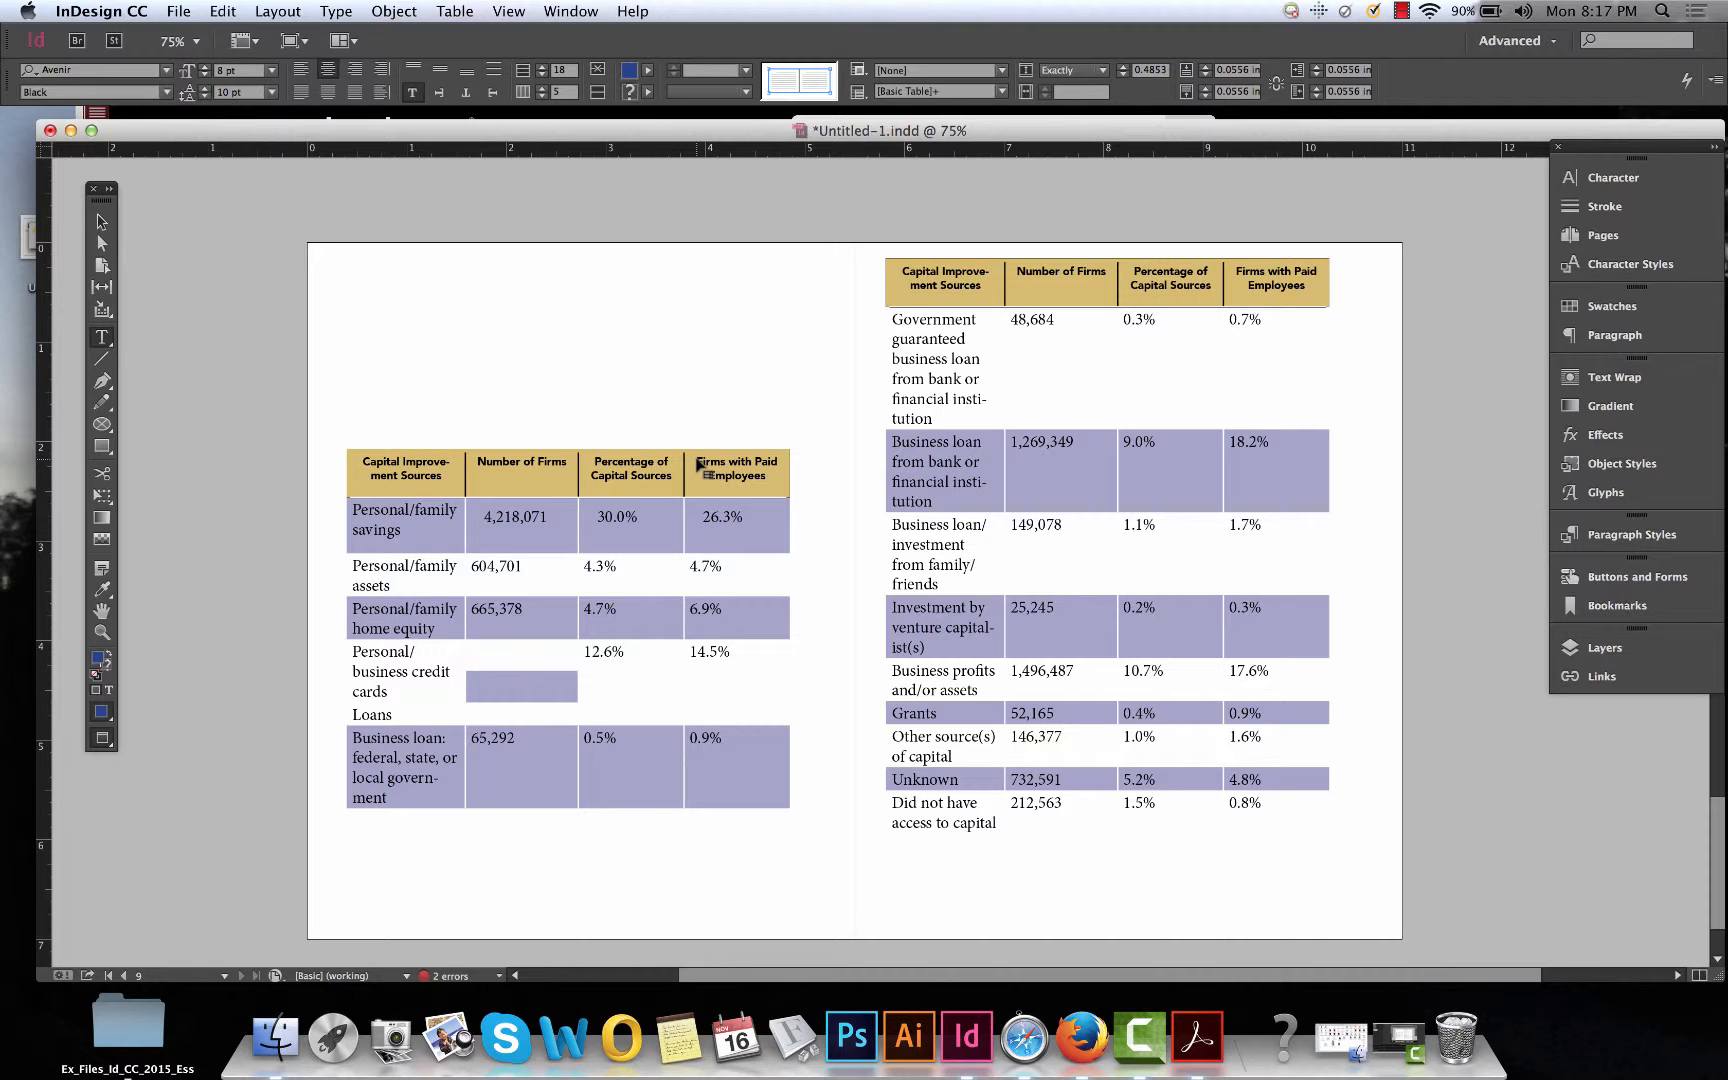
click(830, 80)
click(796, 74)
click(770, 79)
click(781, 89)
click(803, 79)
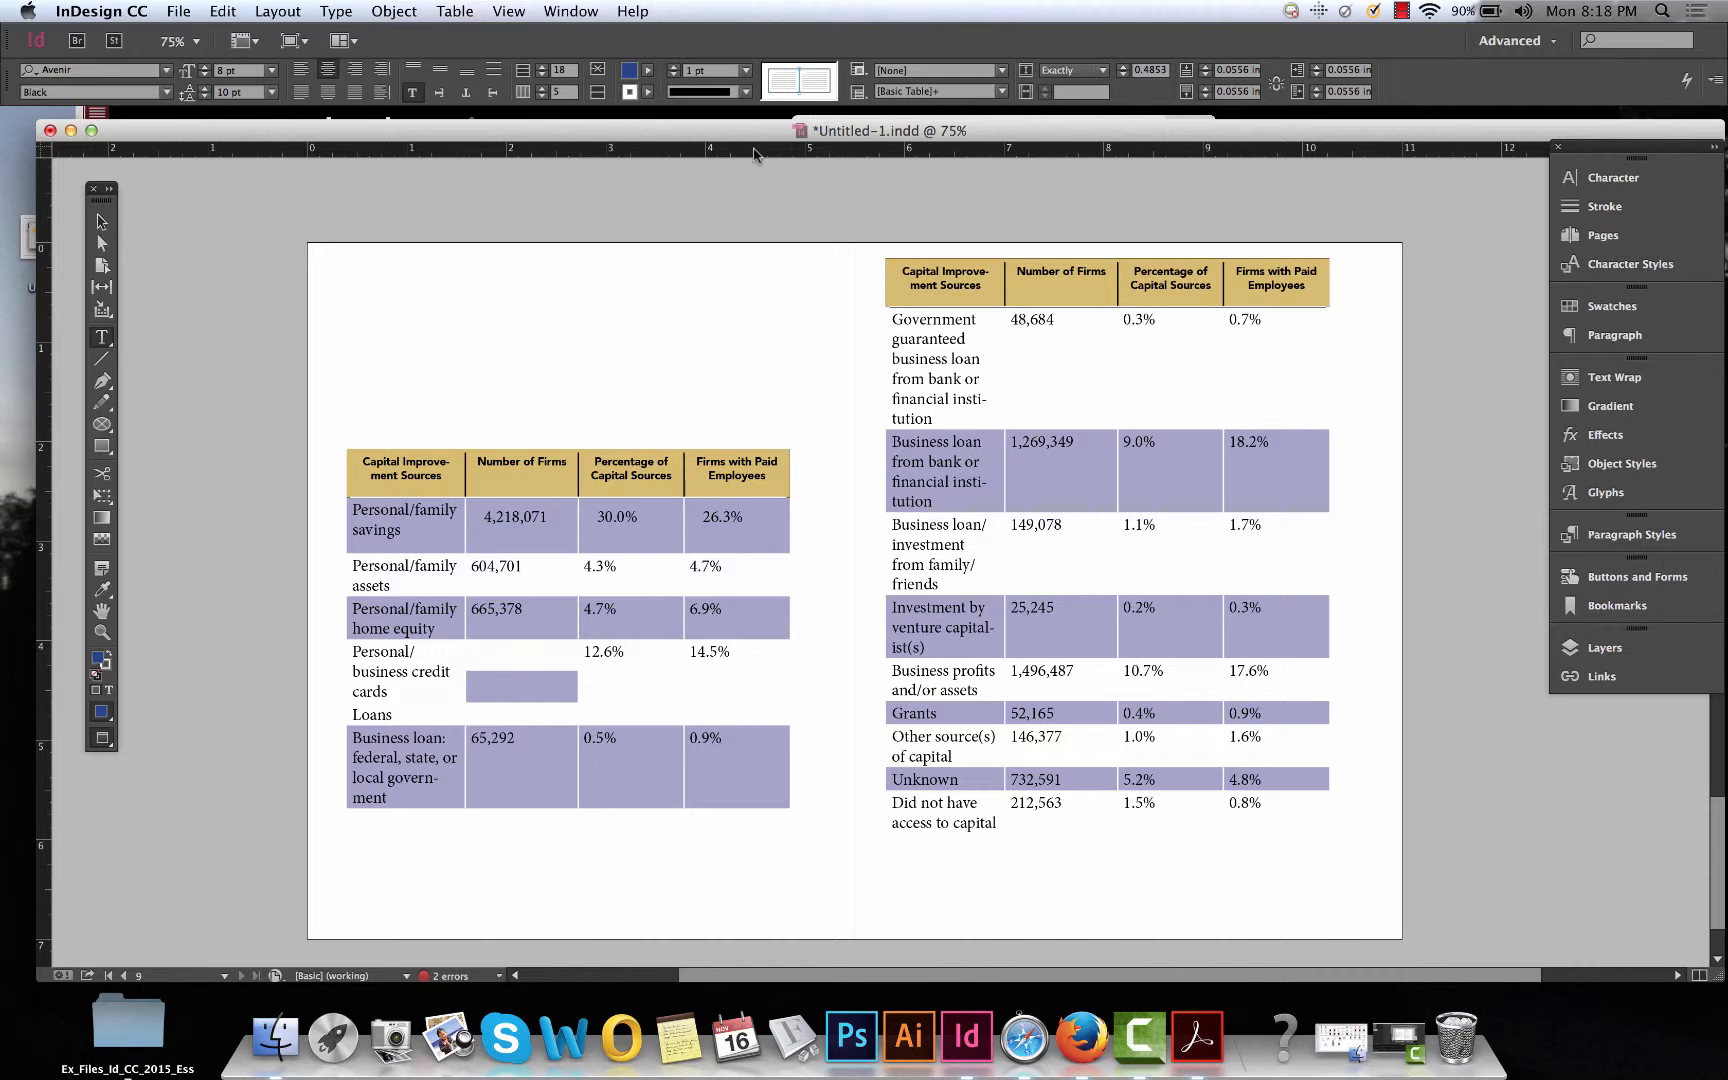
click(807, 91)
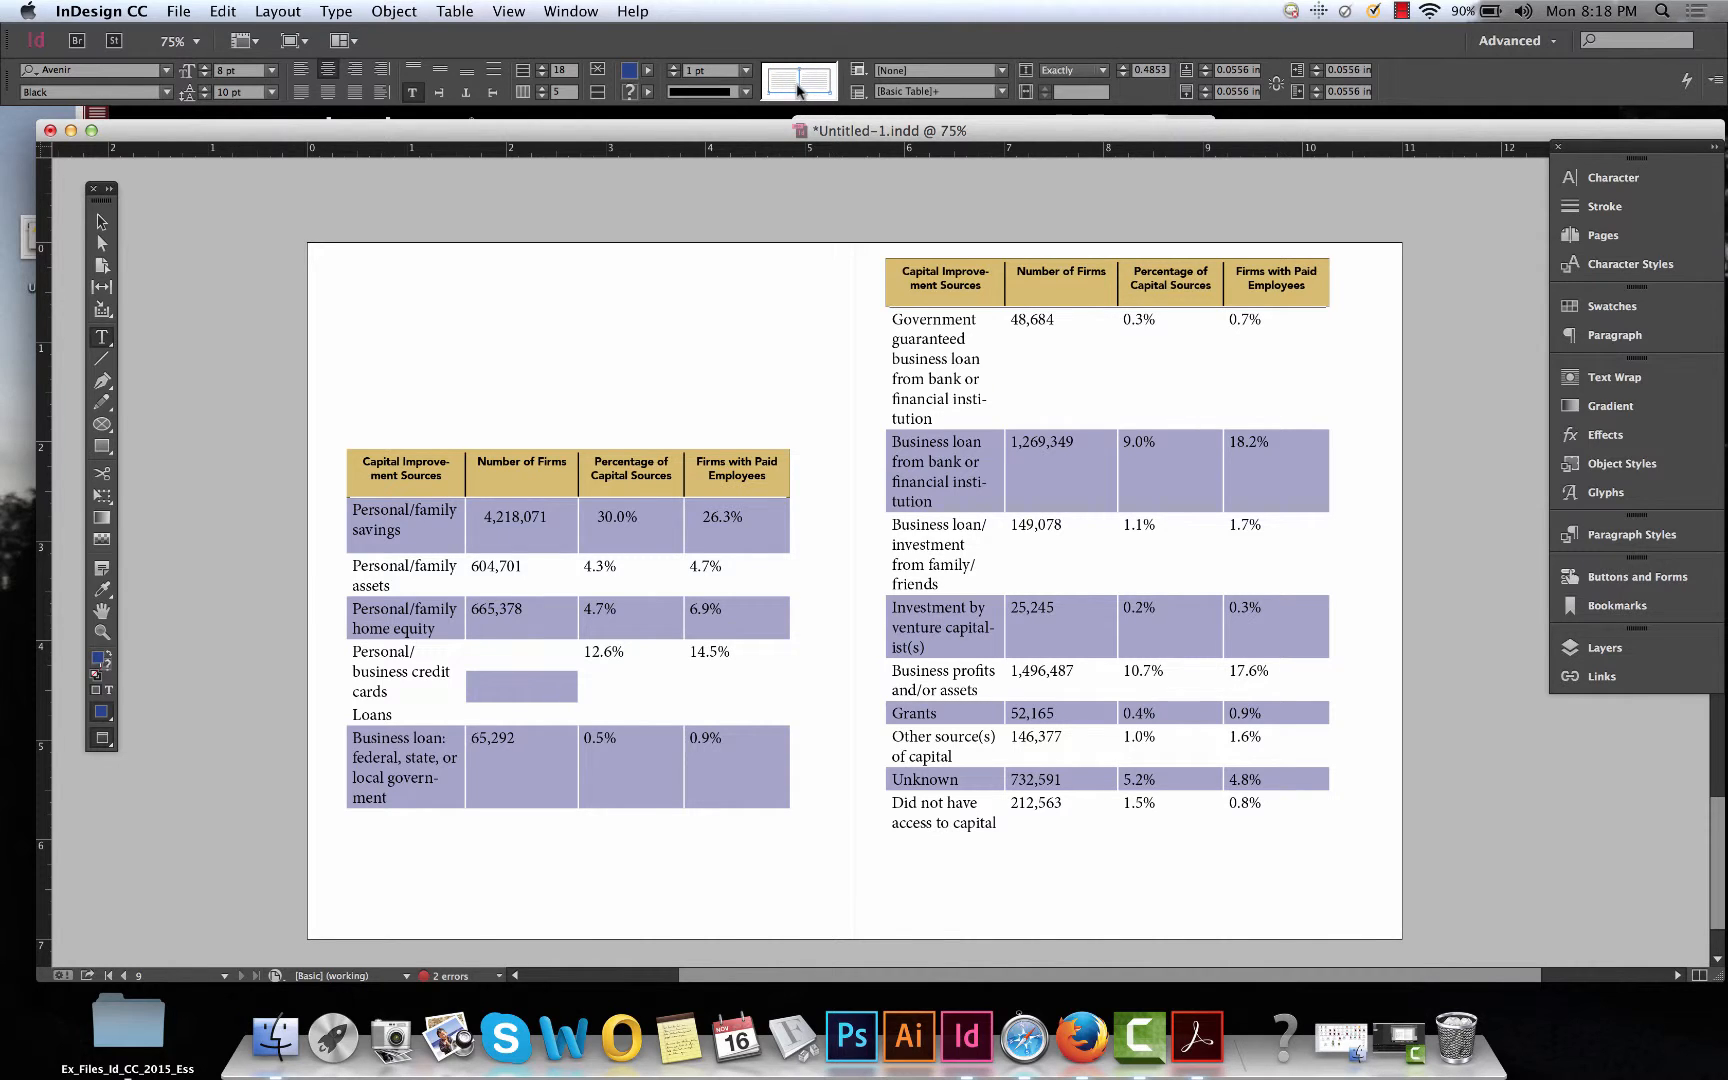
click(647, 92)
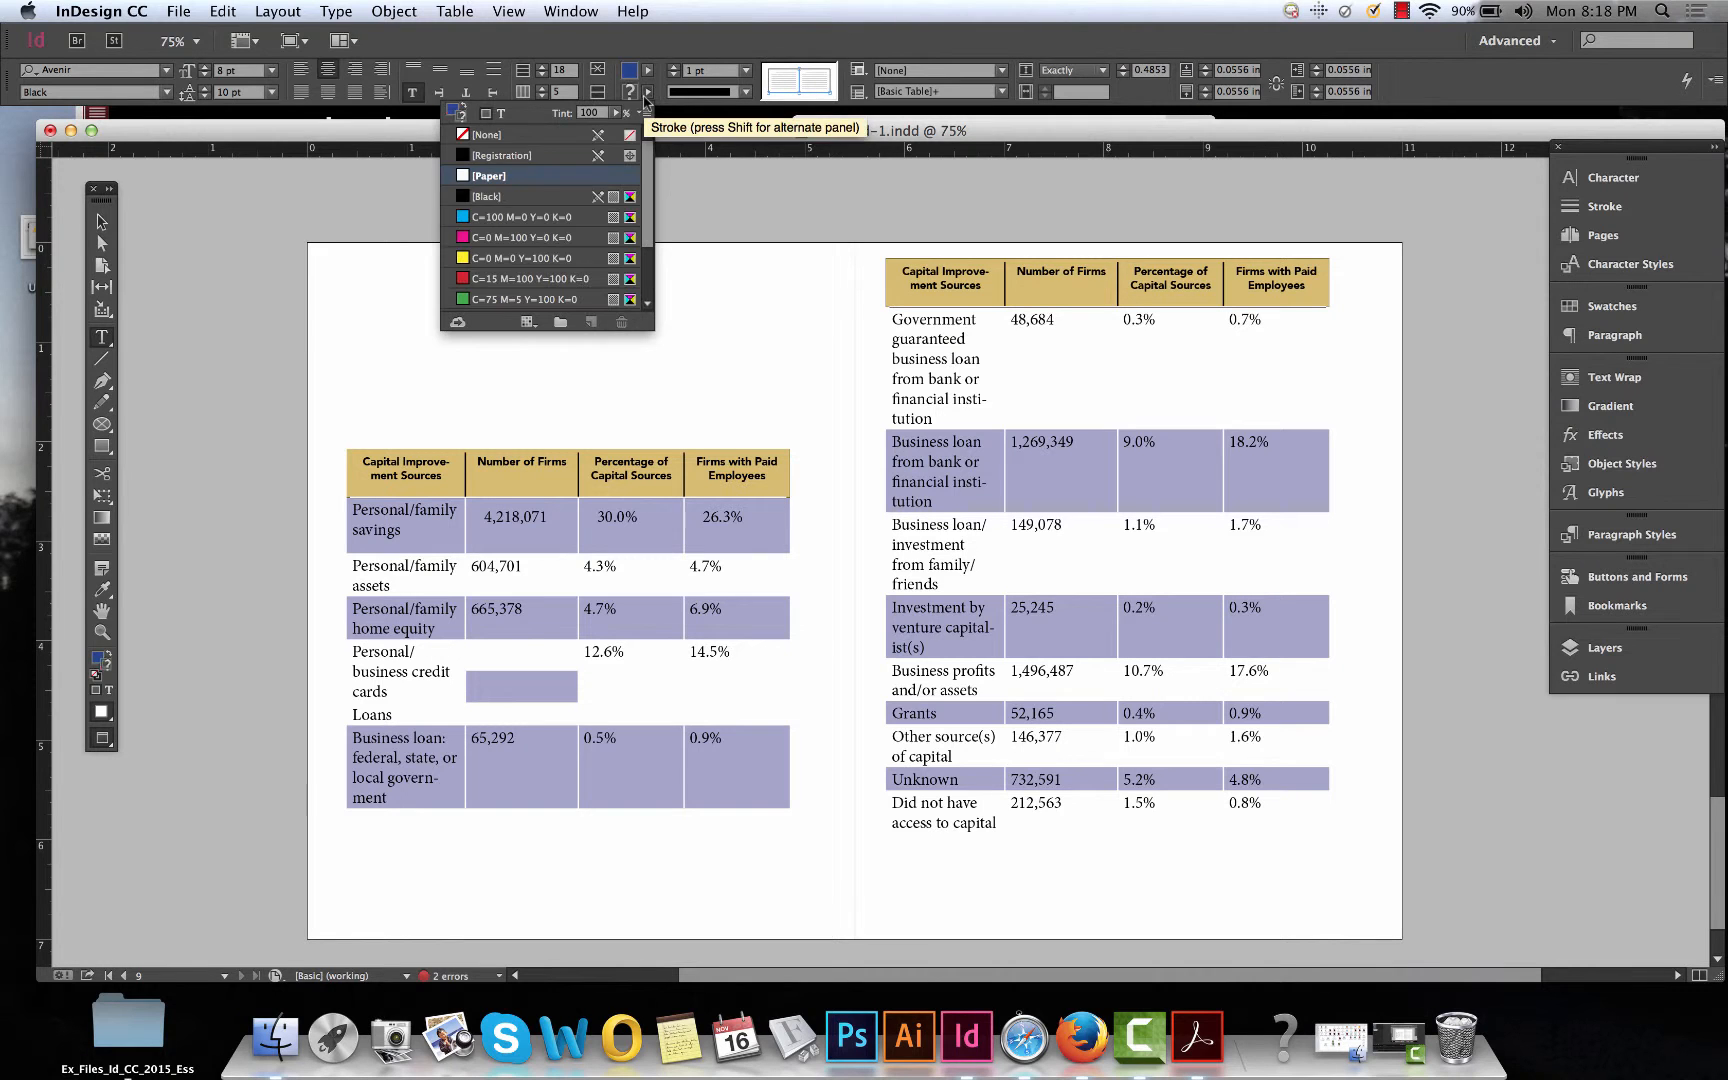
click(557, 138)
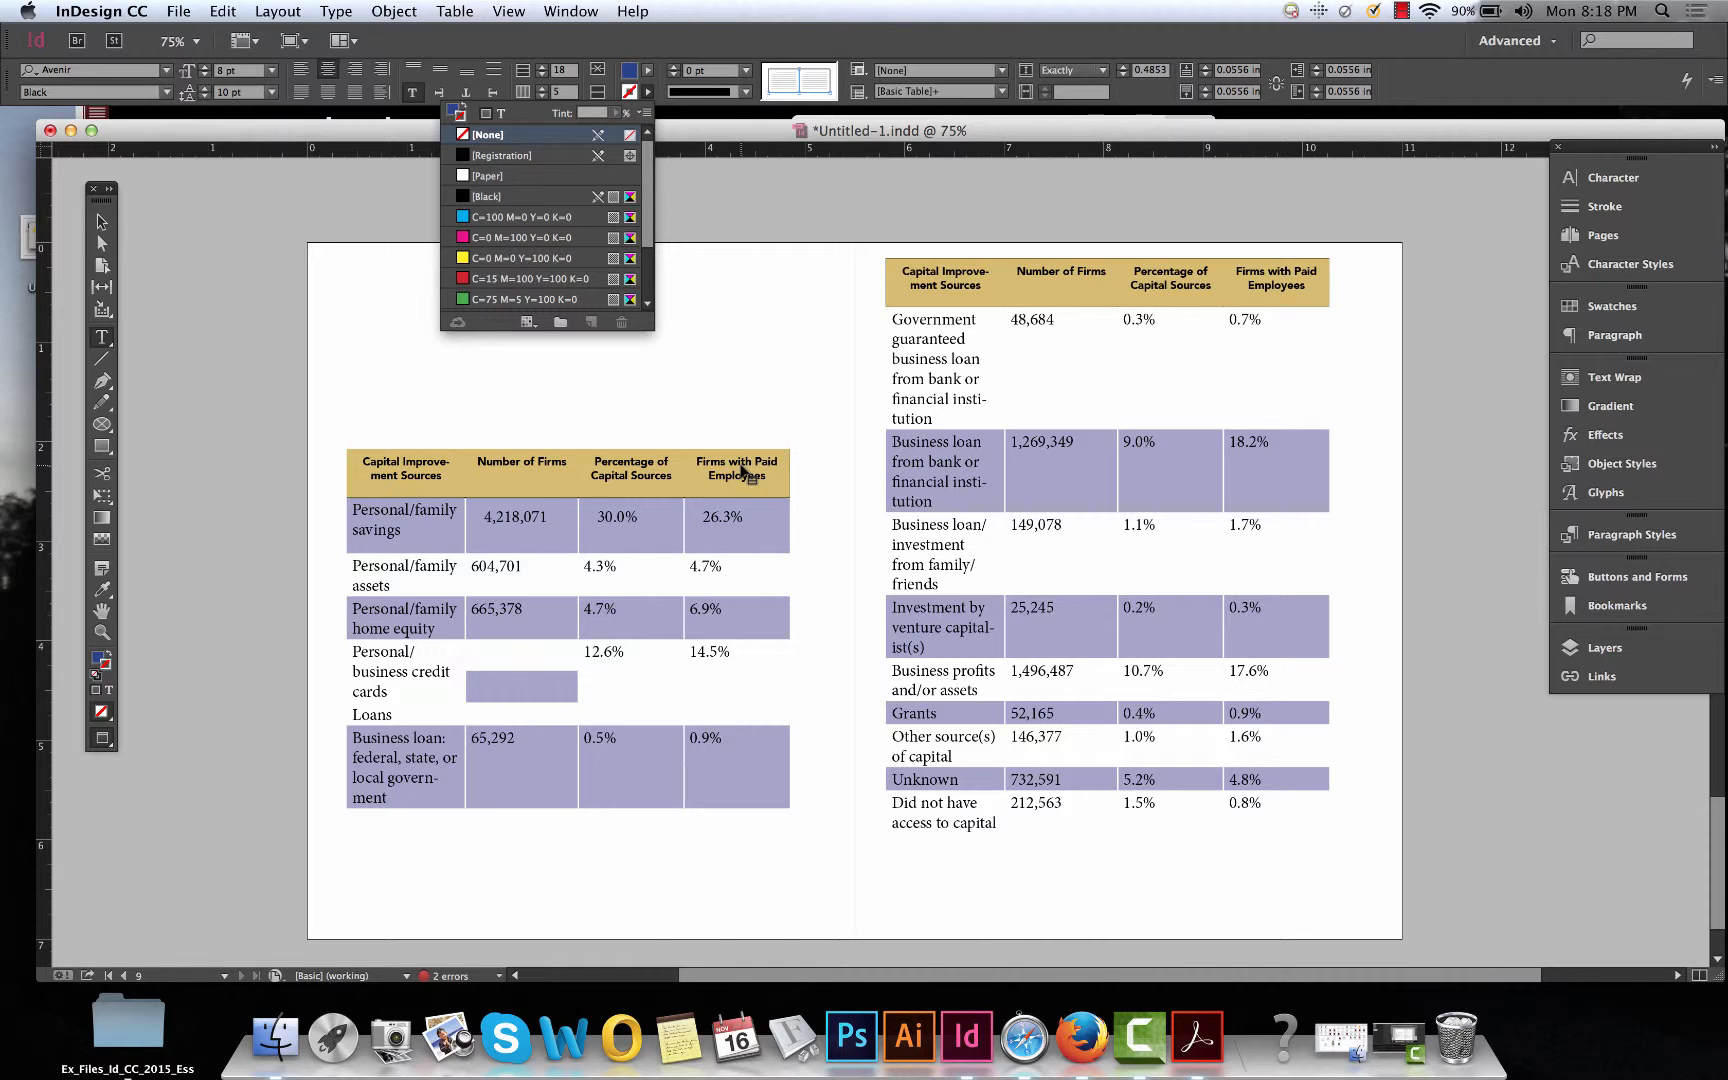
Check the stroke settings of the header row's remaining borders and deselect the row.
click(793, 80)
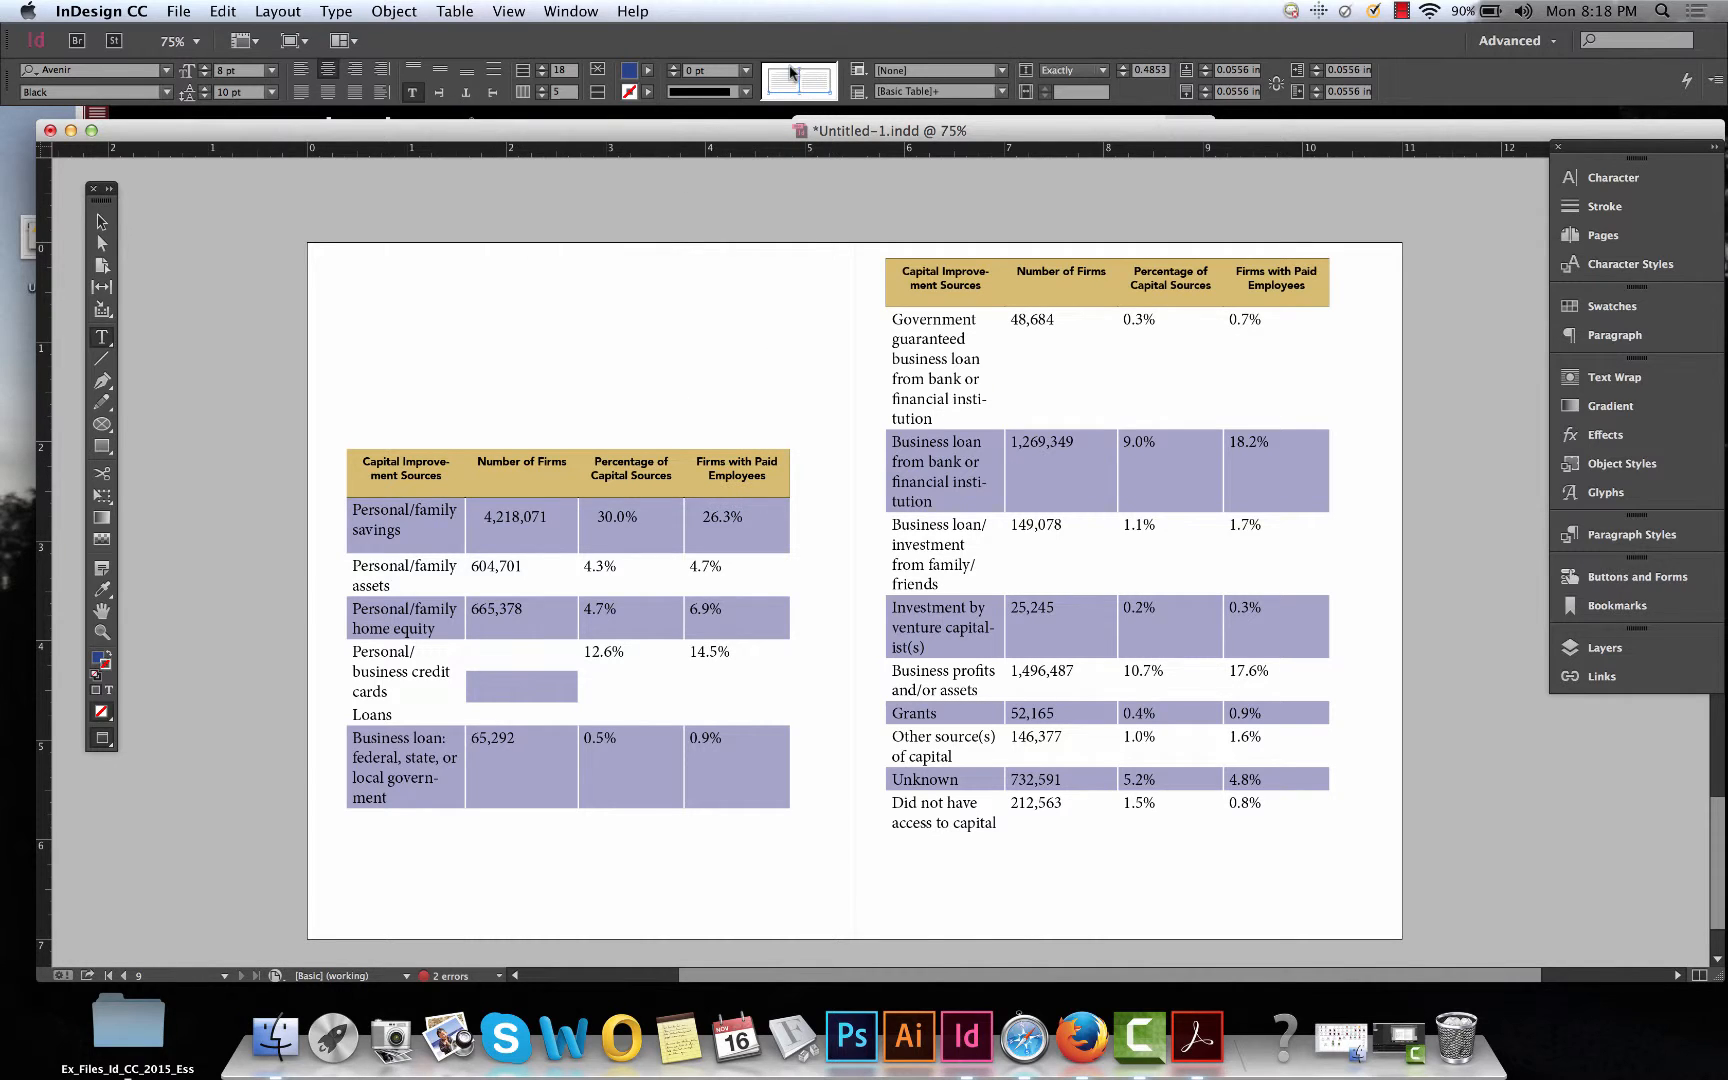
click(790, 72)
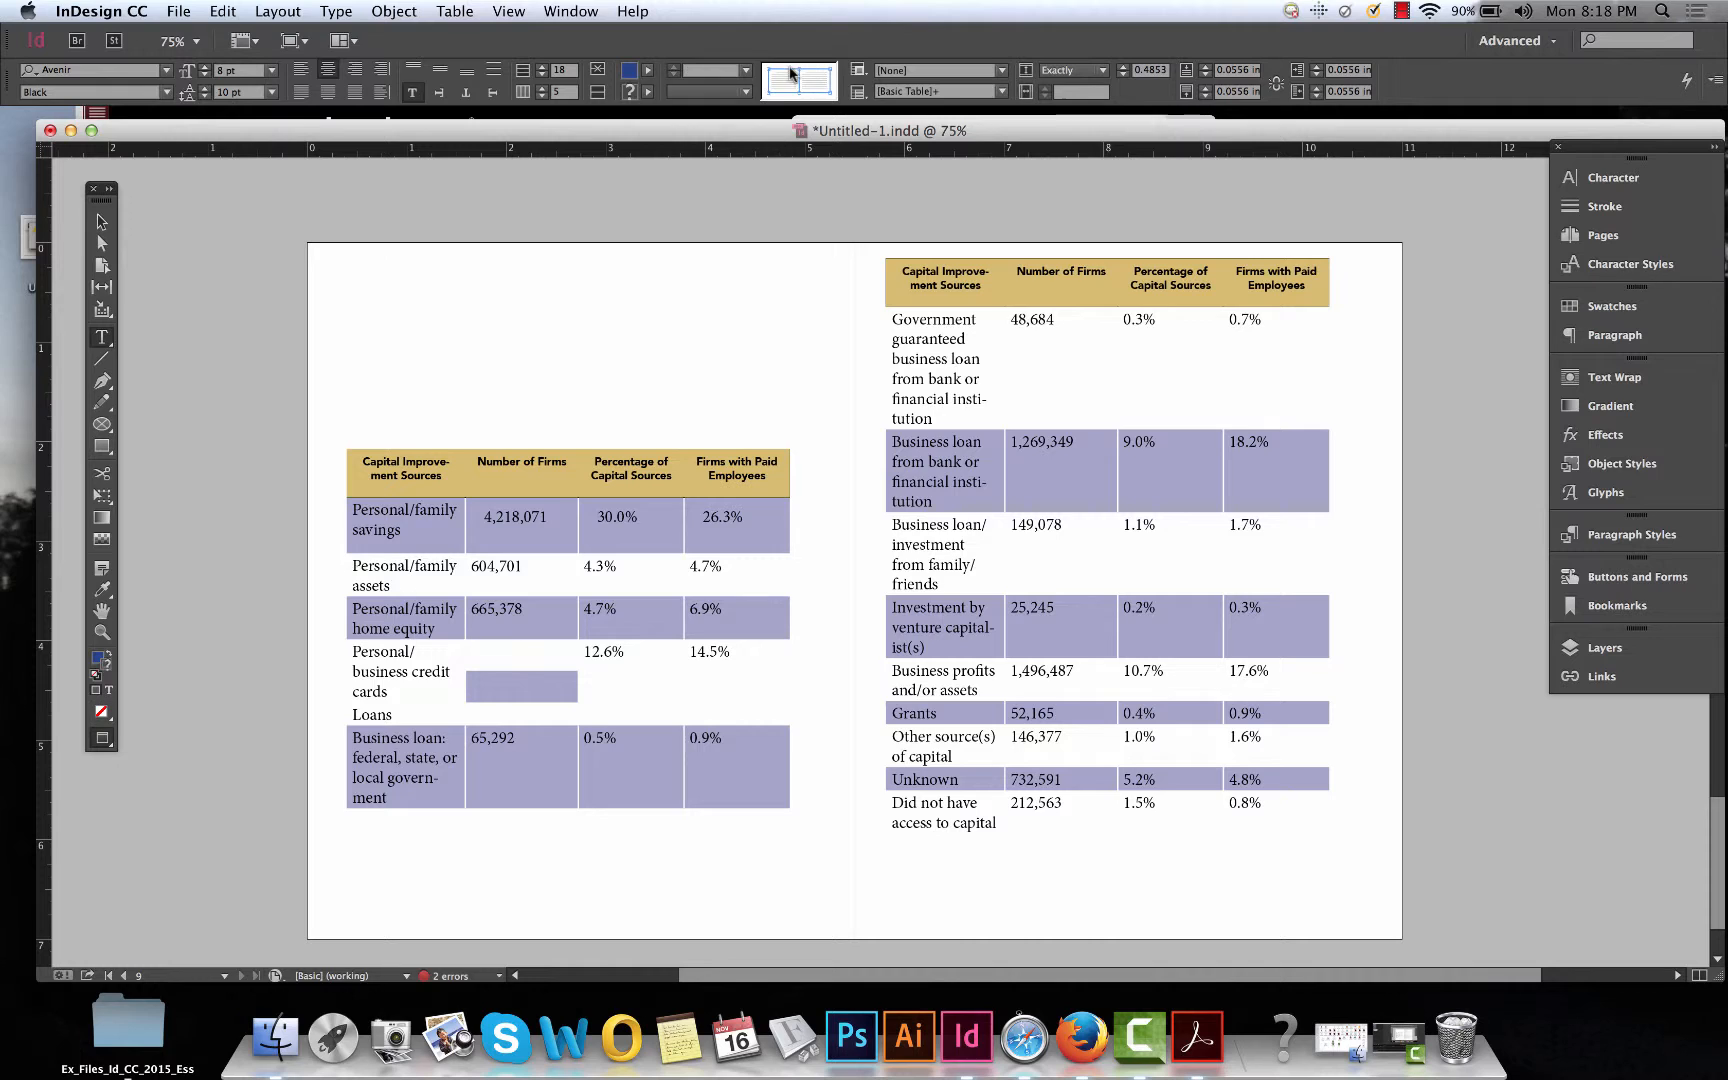
click(649, 93)
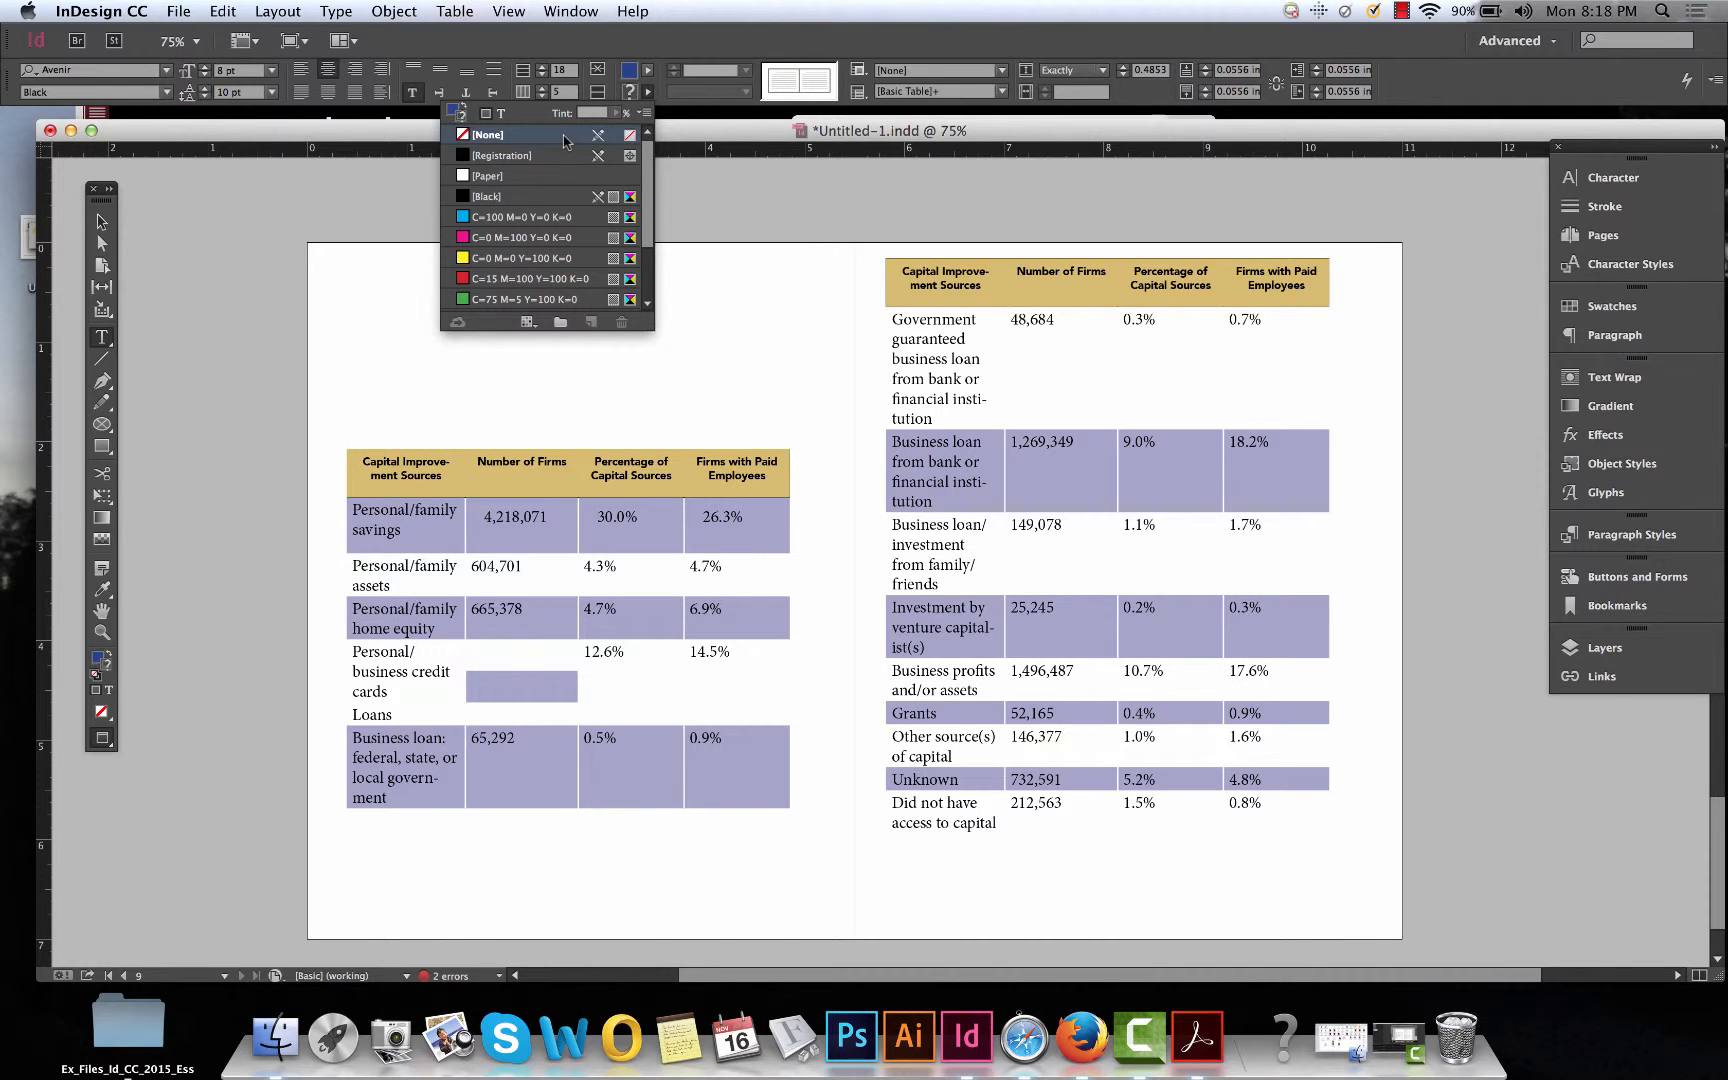
click(595, 500)
key(Escape)
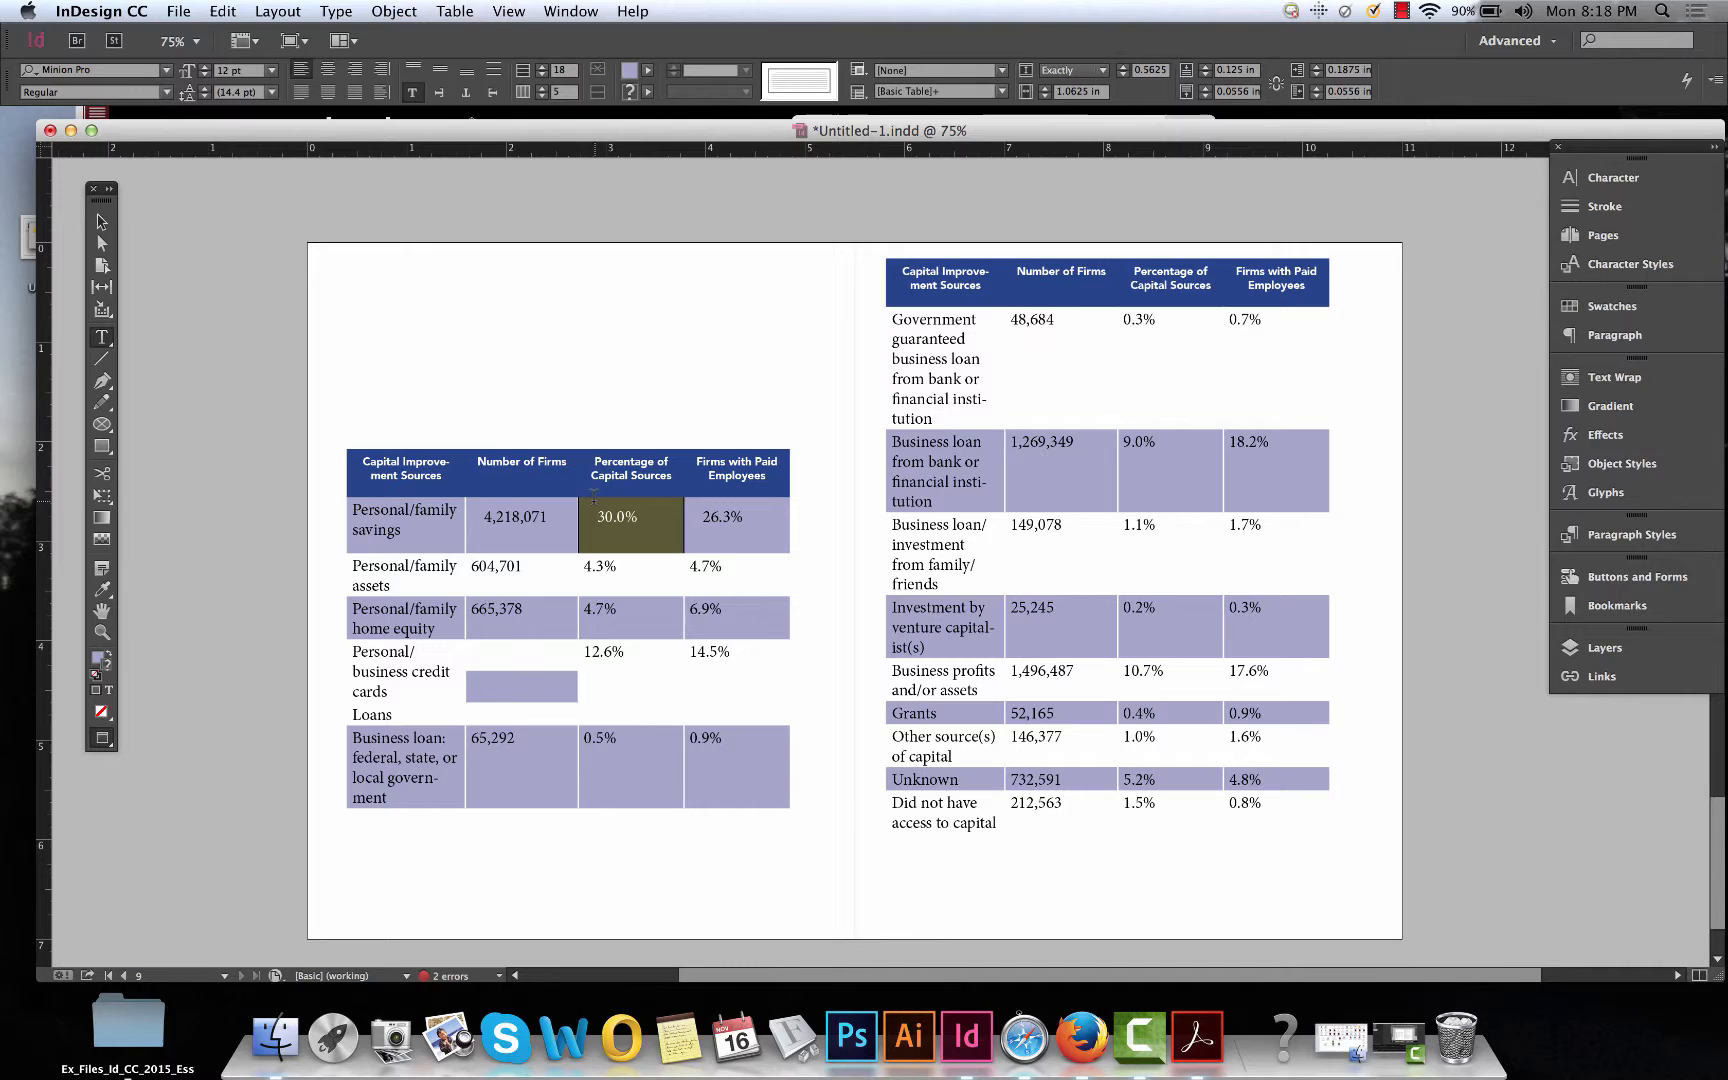
click(451, 474)
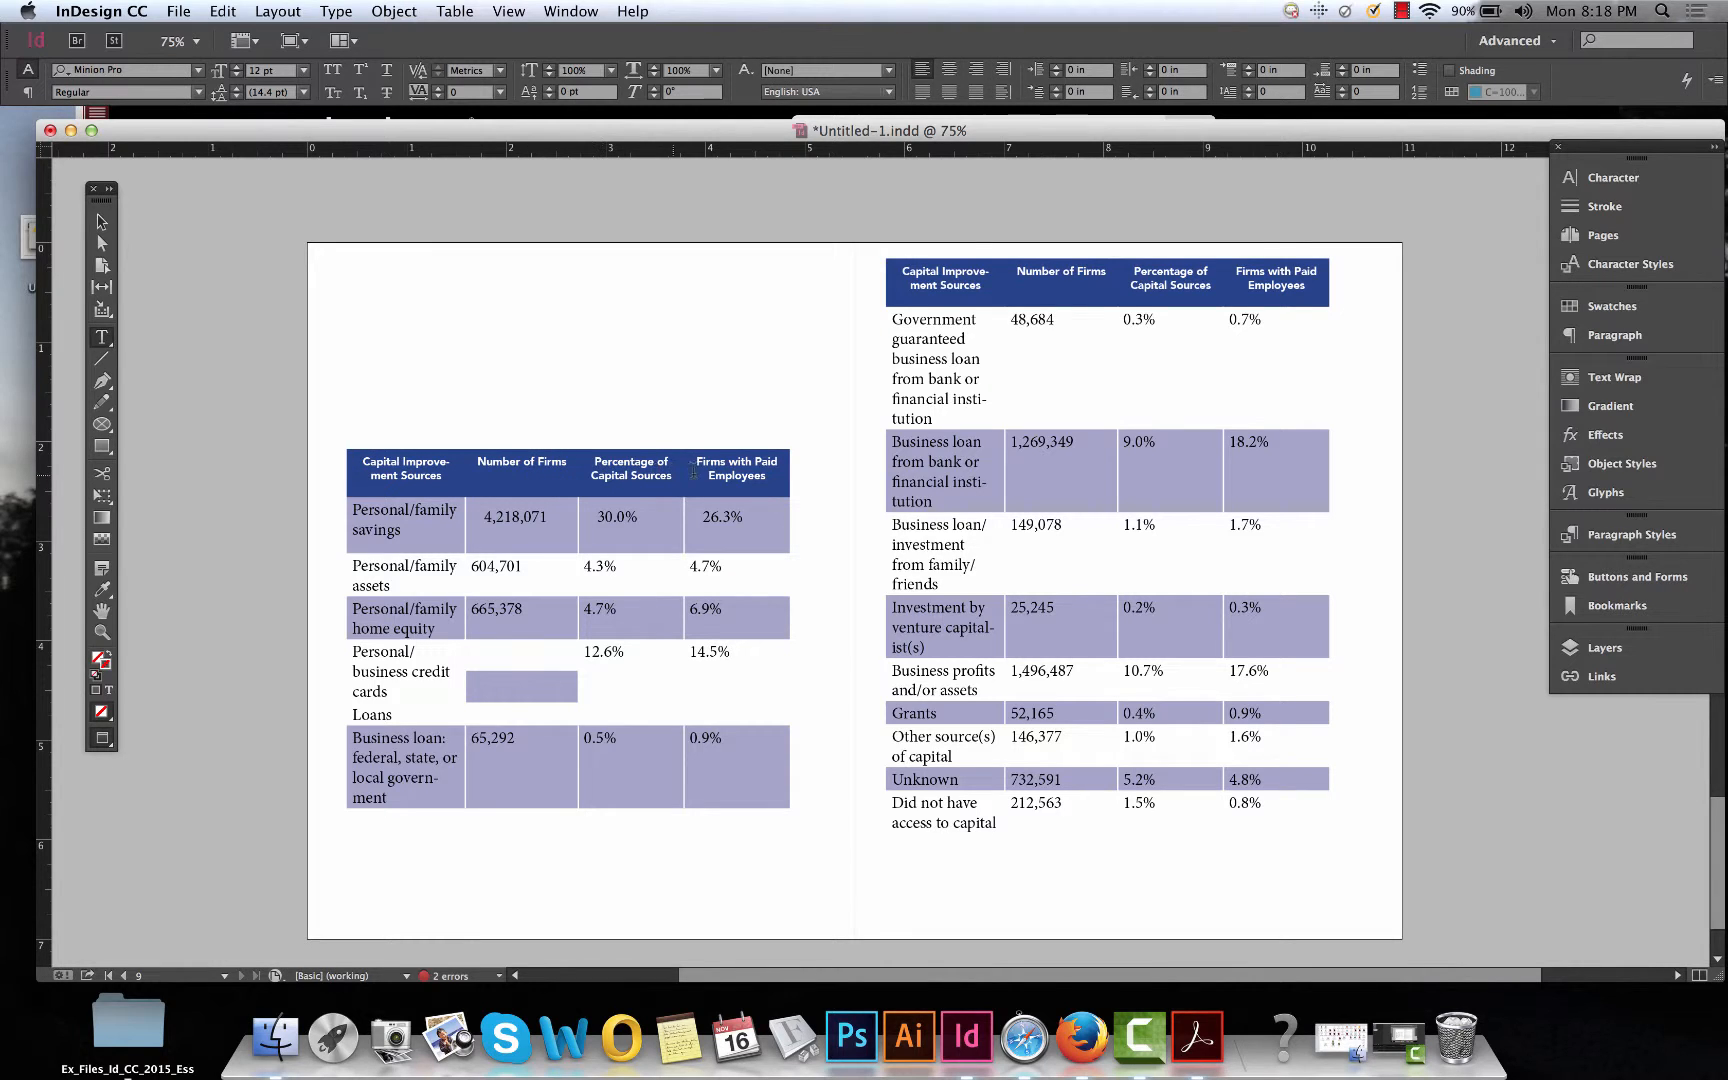
Select the header row again and set its left cell inset to 0 in.
key(super+3)
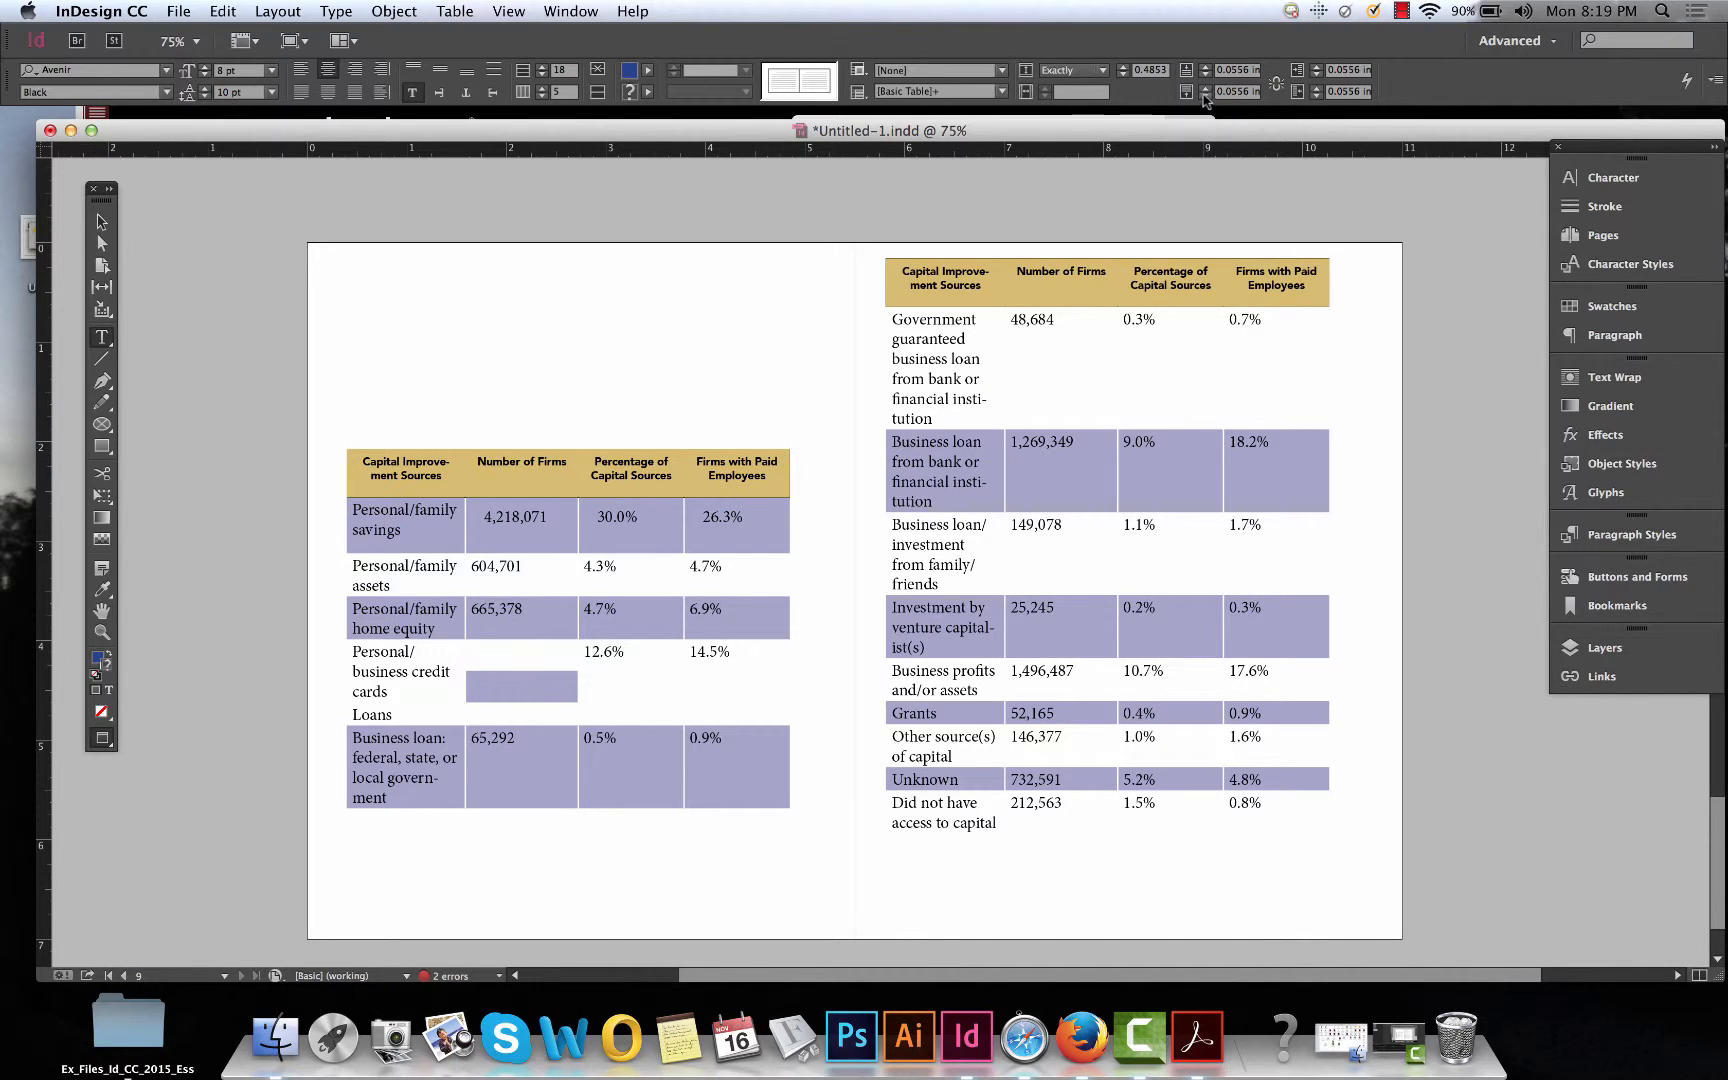
click(1315, 69)
click(1315, 69)
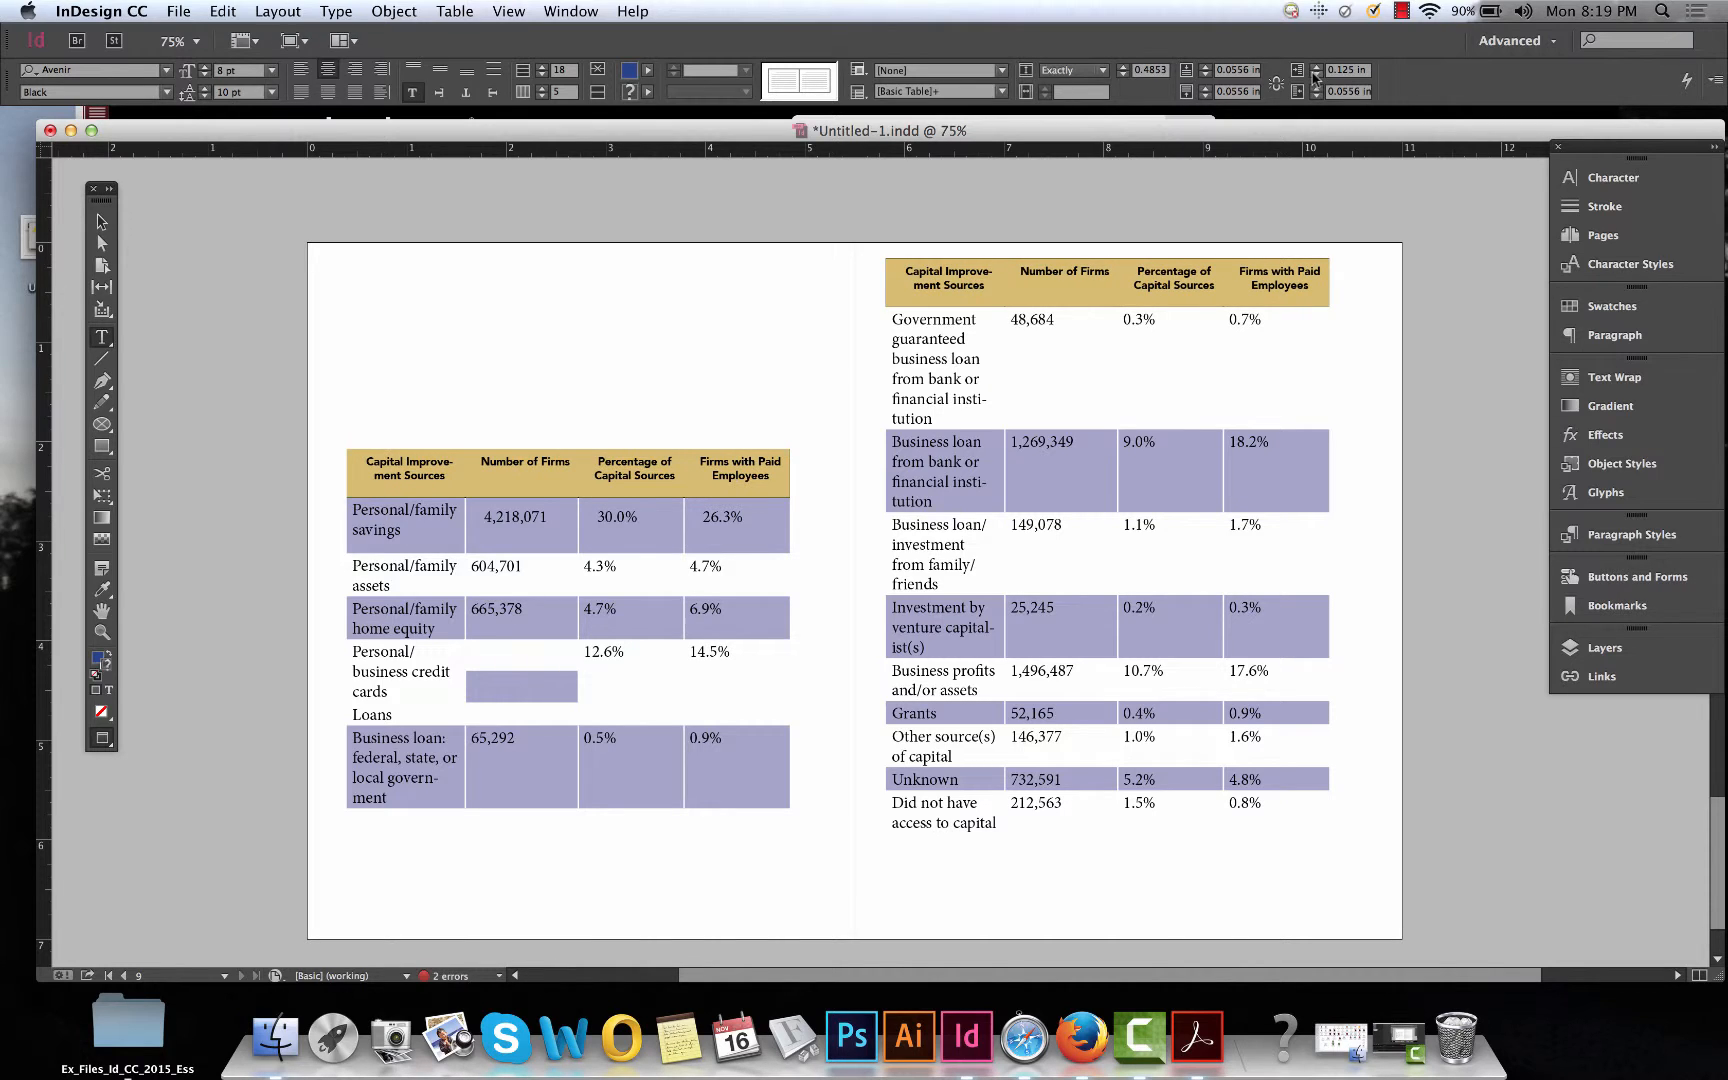
click(1317, 76)
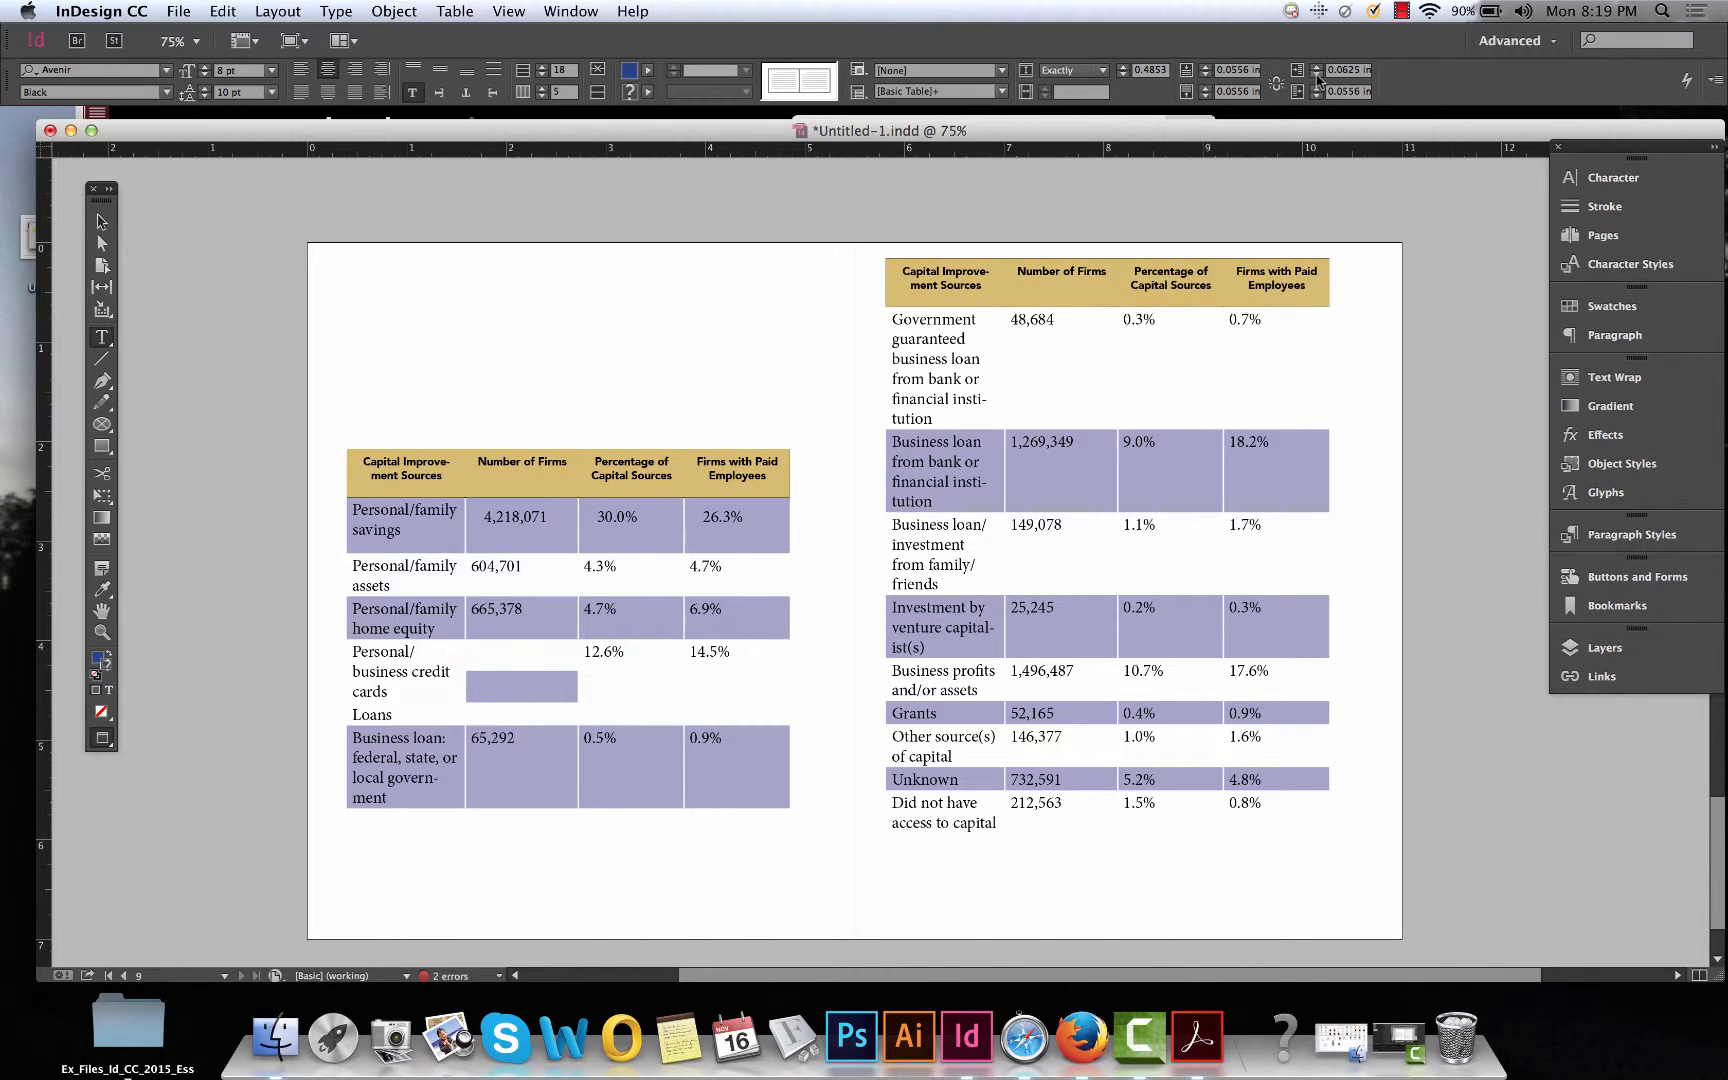
click(1317, 76)
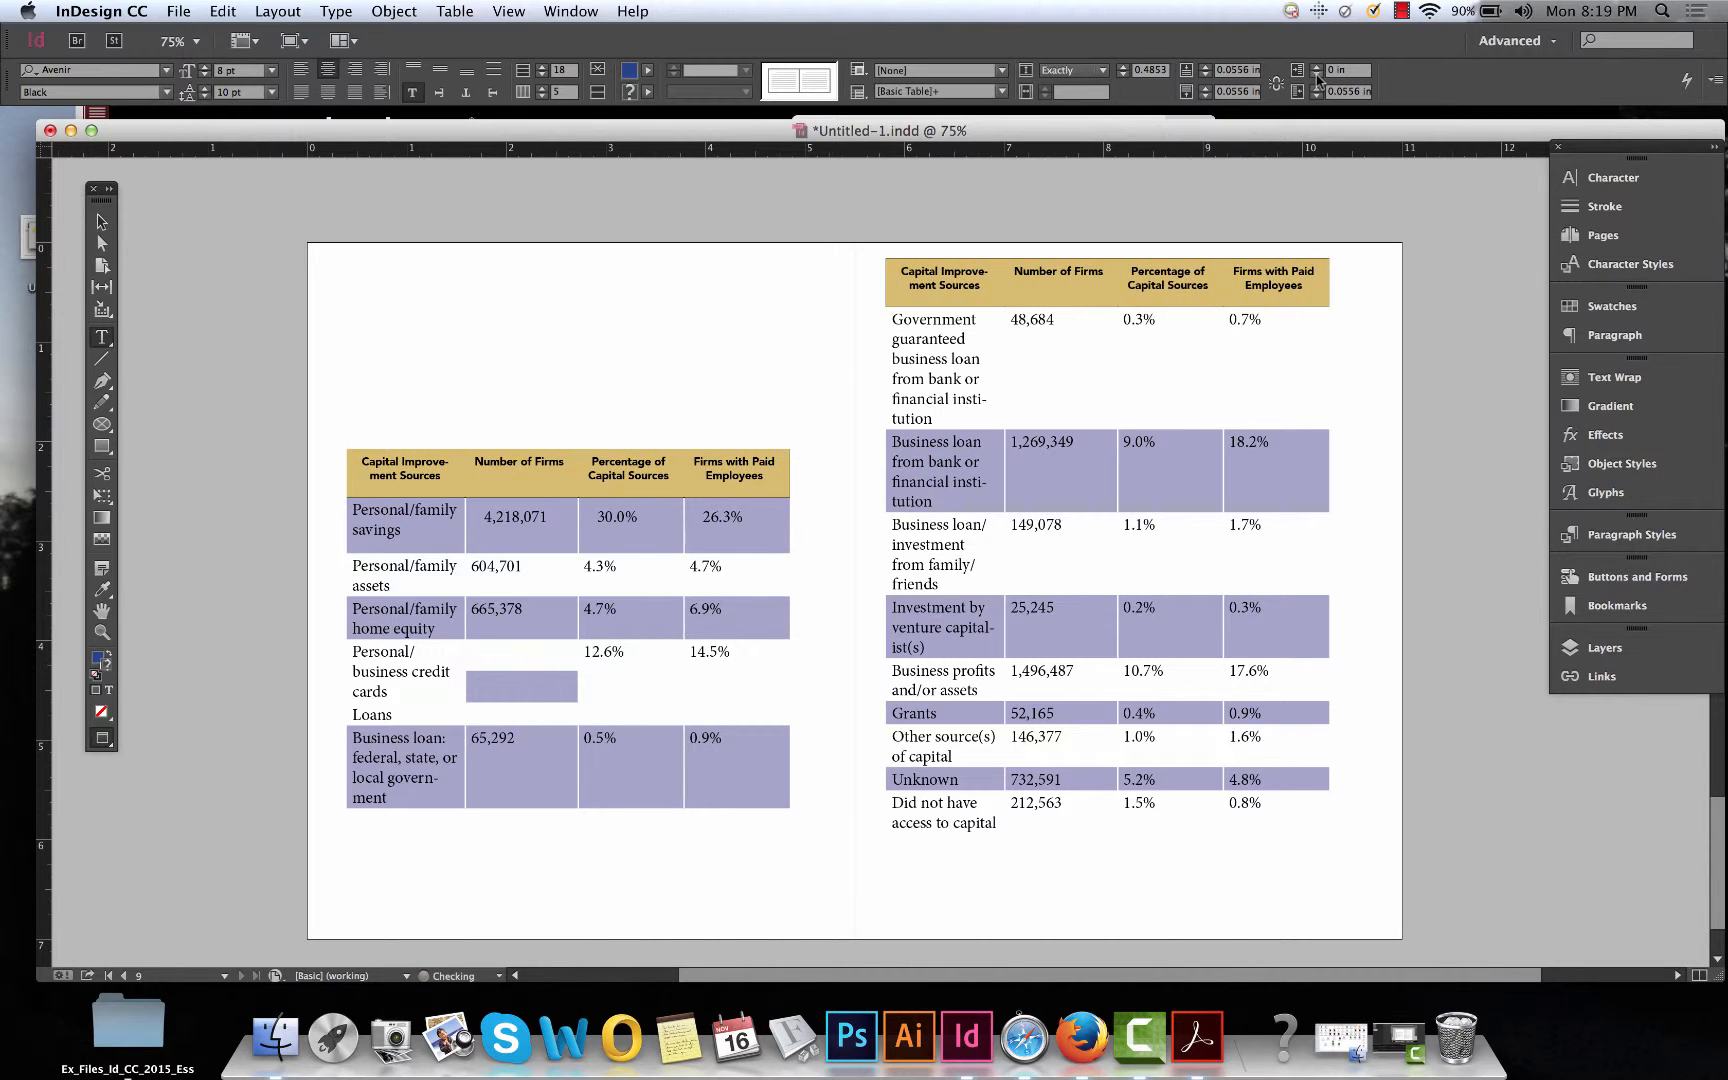
Set the header row's bottom cell inset to 0 in and its top cell inset to 0.0625 in.
click(1205, 96)
click(1257, 70)
drag(1257, 70, 1186, 72)
text(0)
key(Return)
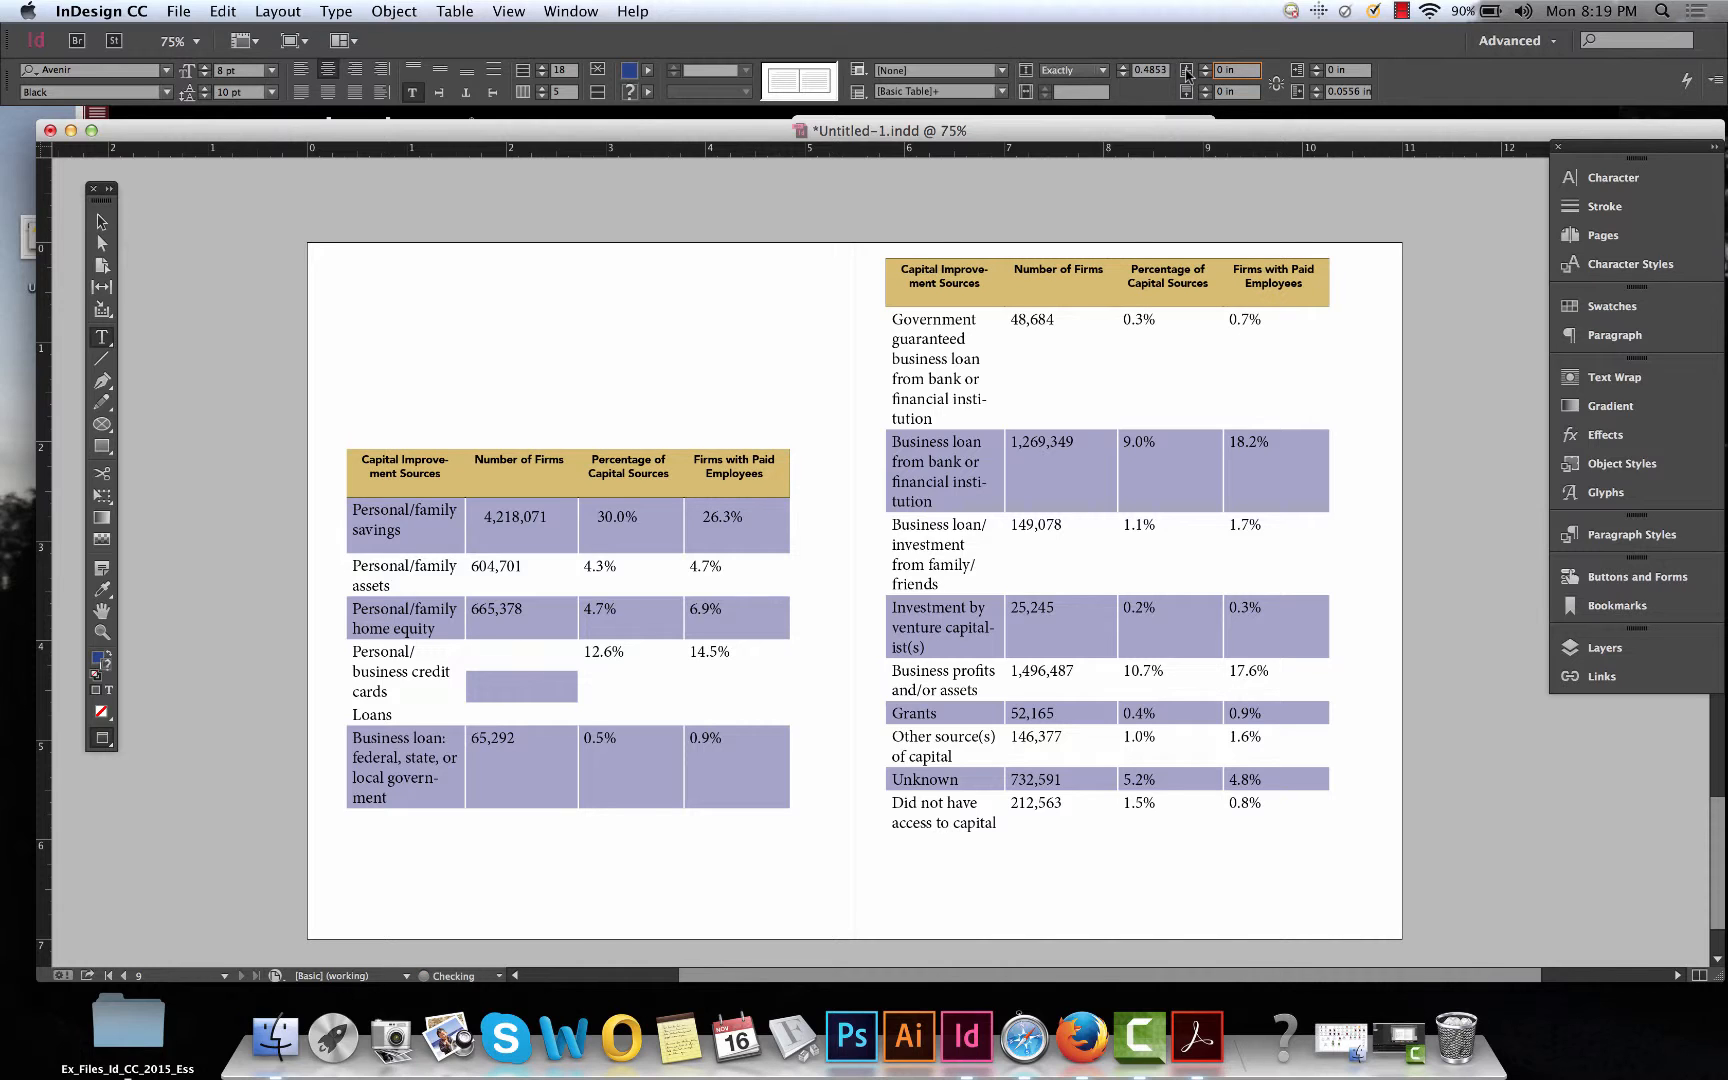
key(Up)
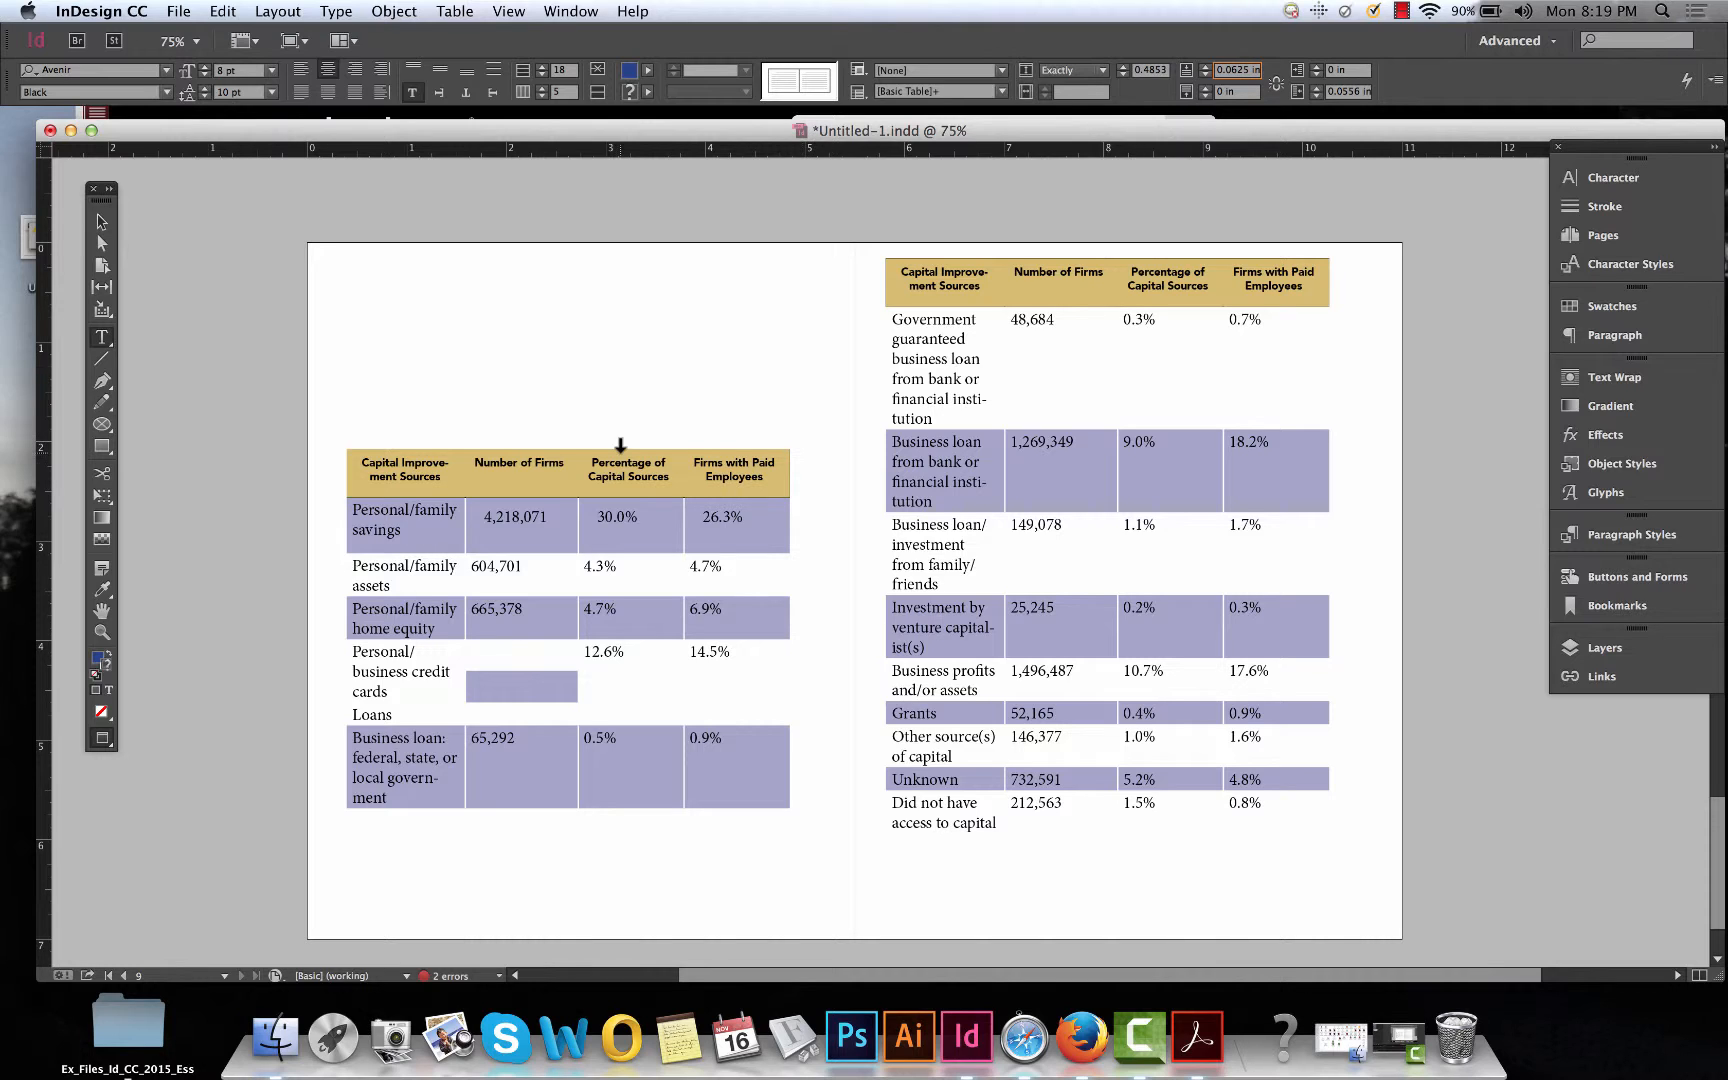
click(643, 485)
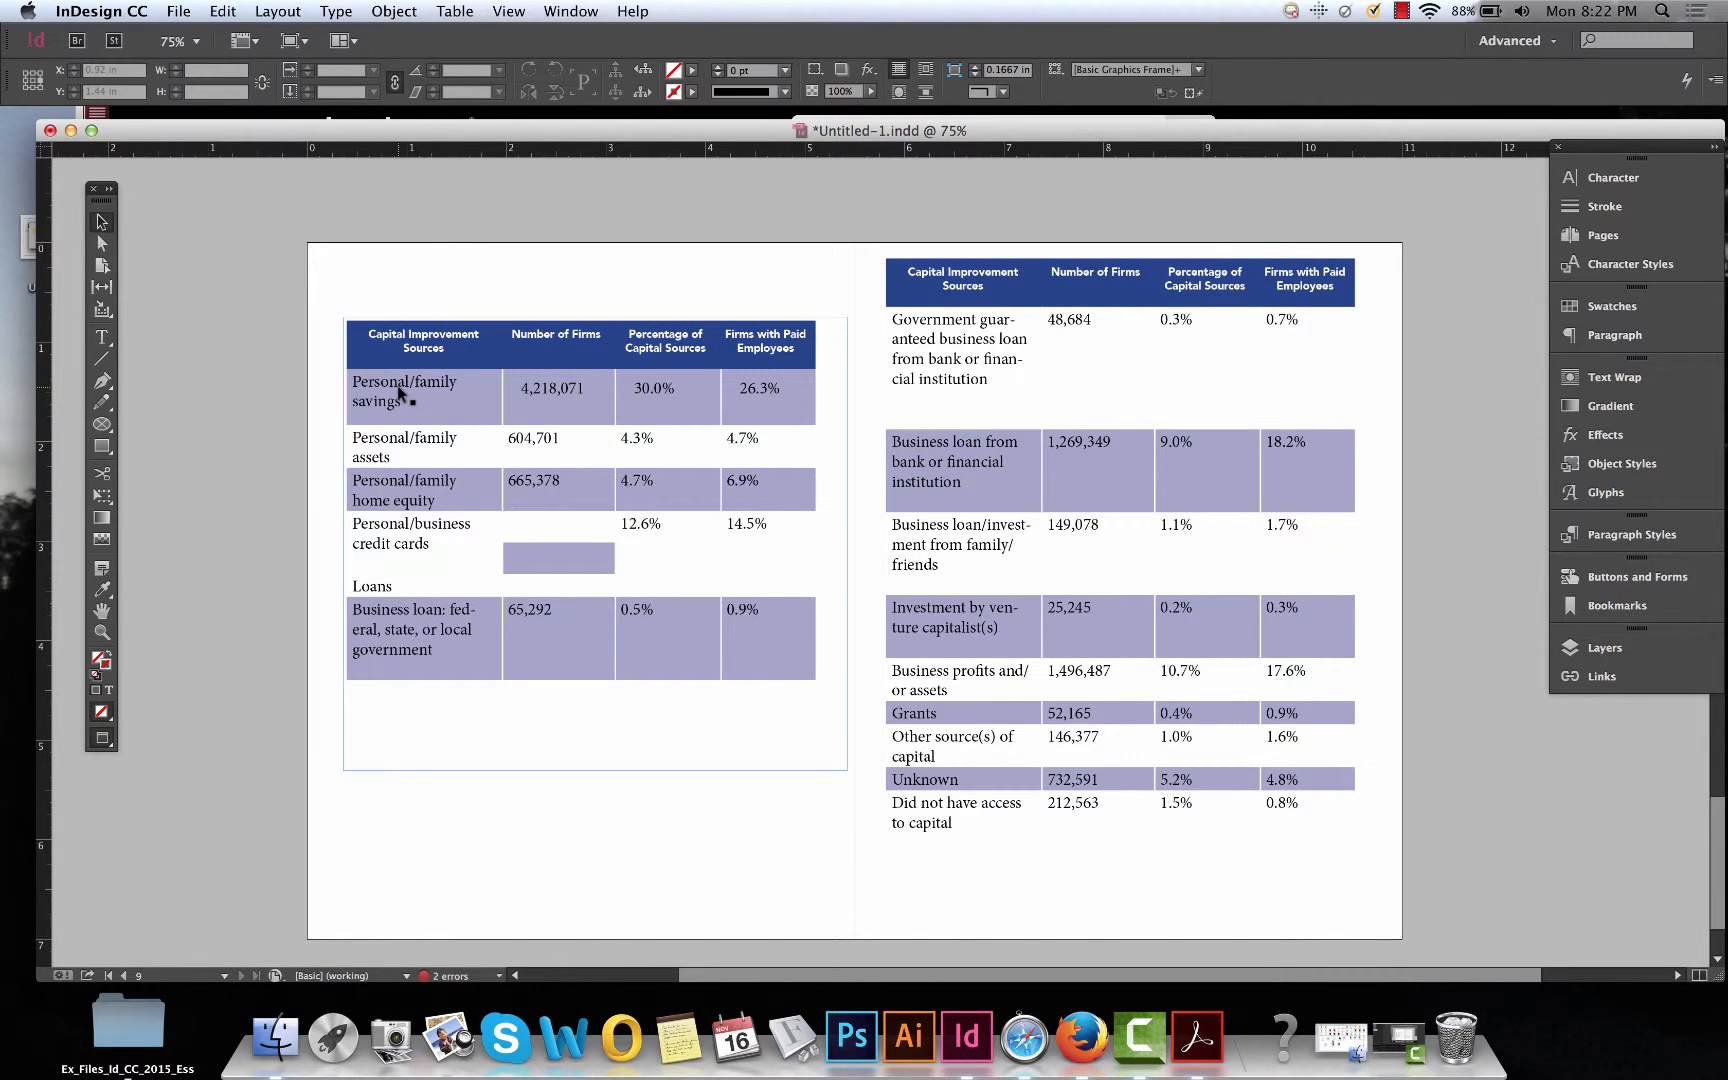
Select the entire merged Loans cell, rather than only the text inside it.
click(101, 337)
click(396, 580)
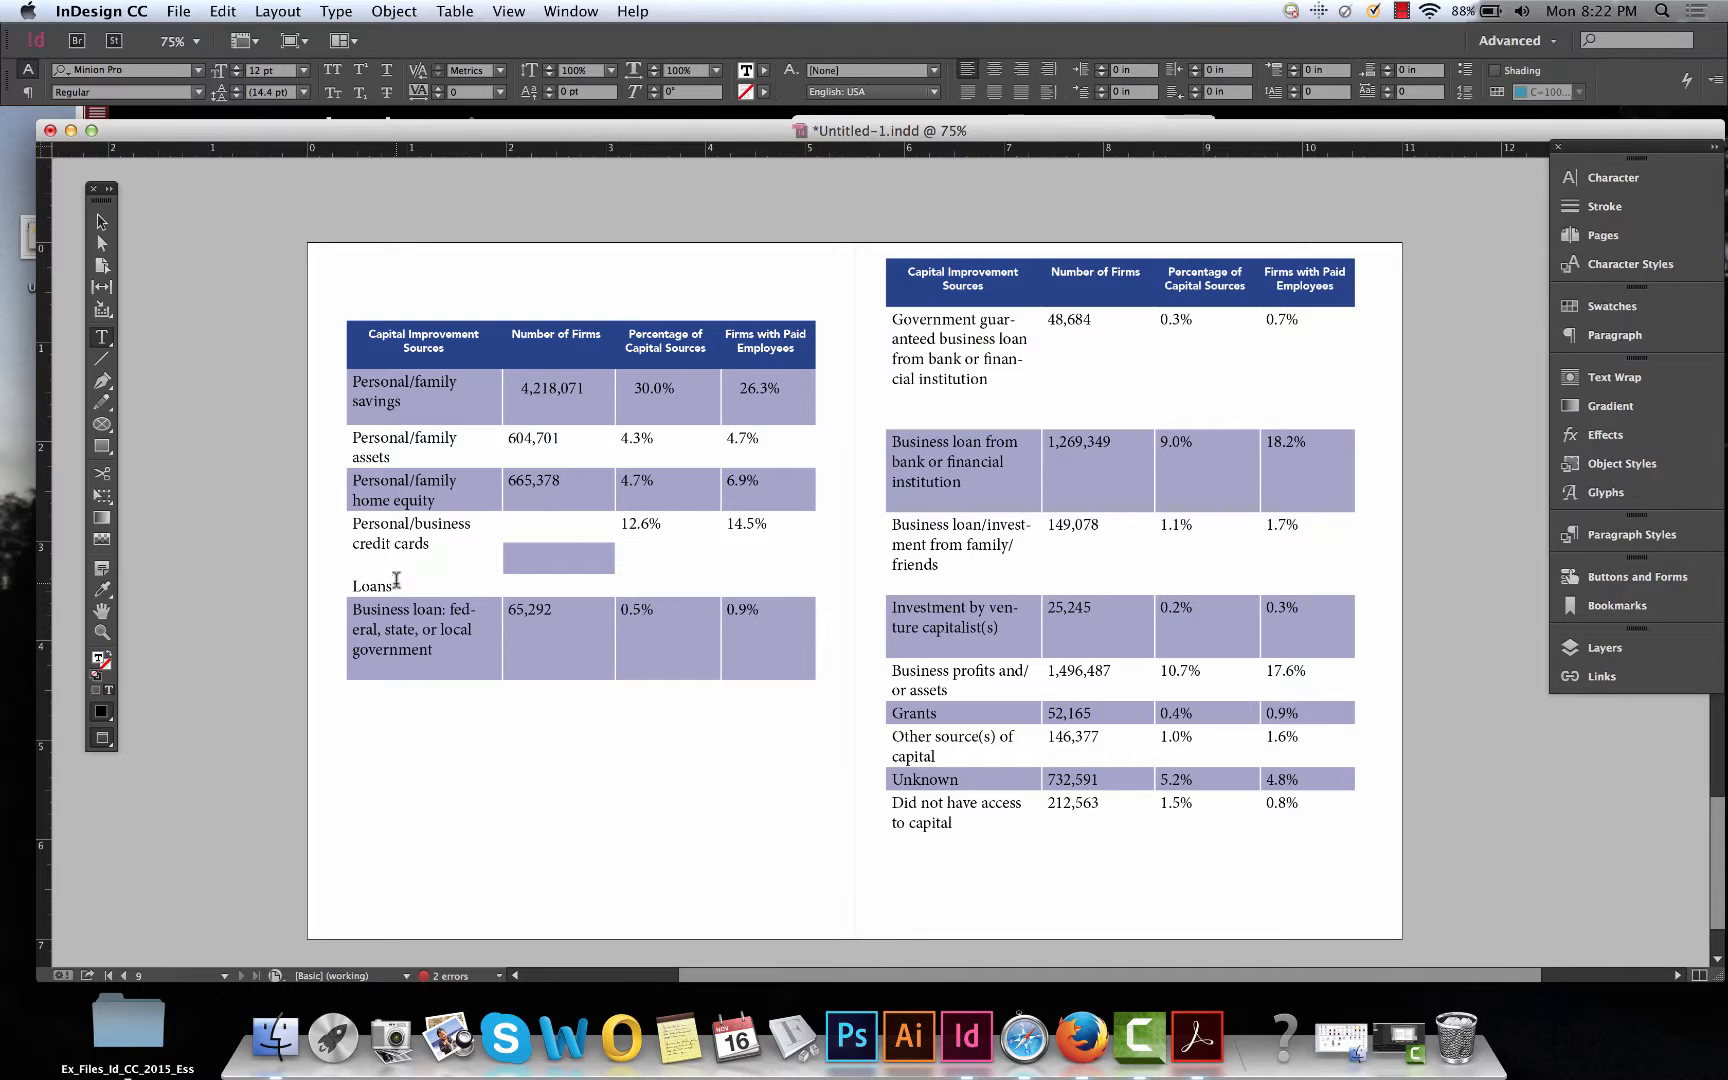
click(345, 586)
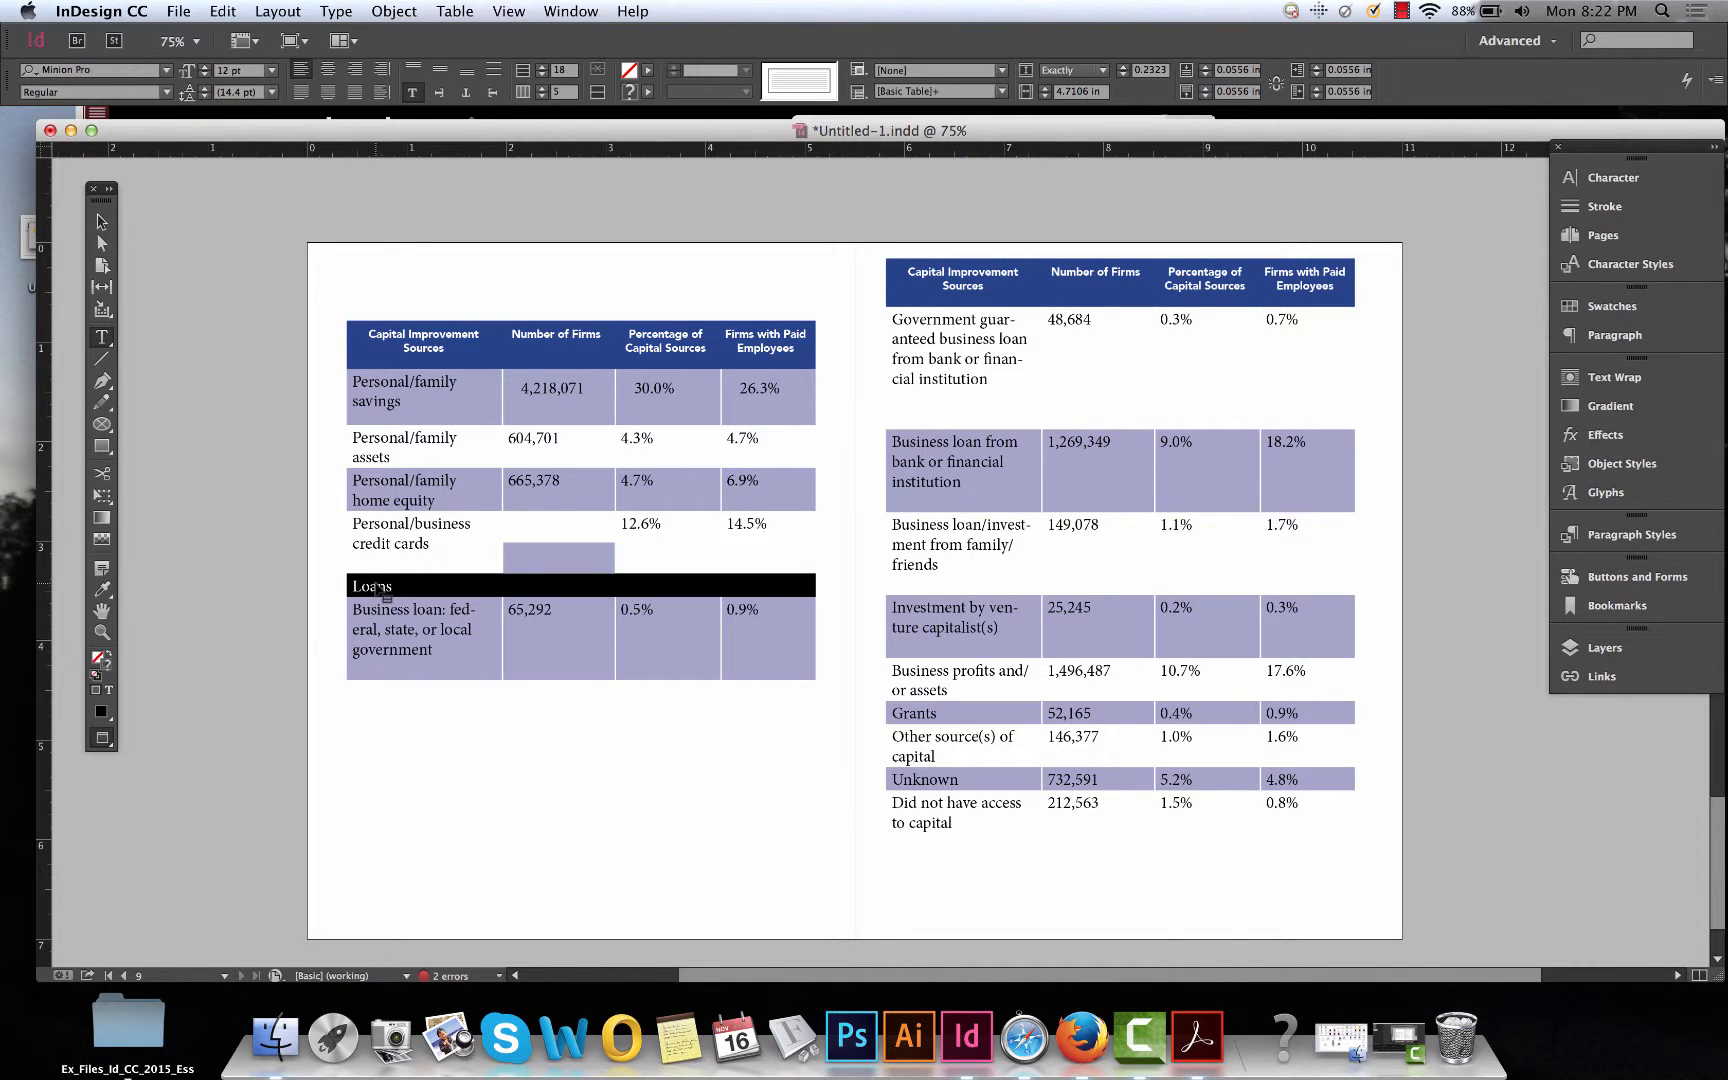
click(389, 585)
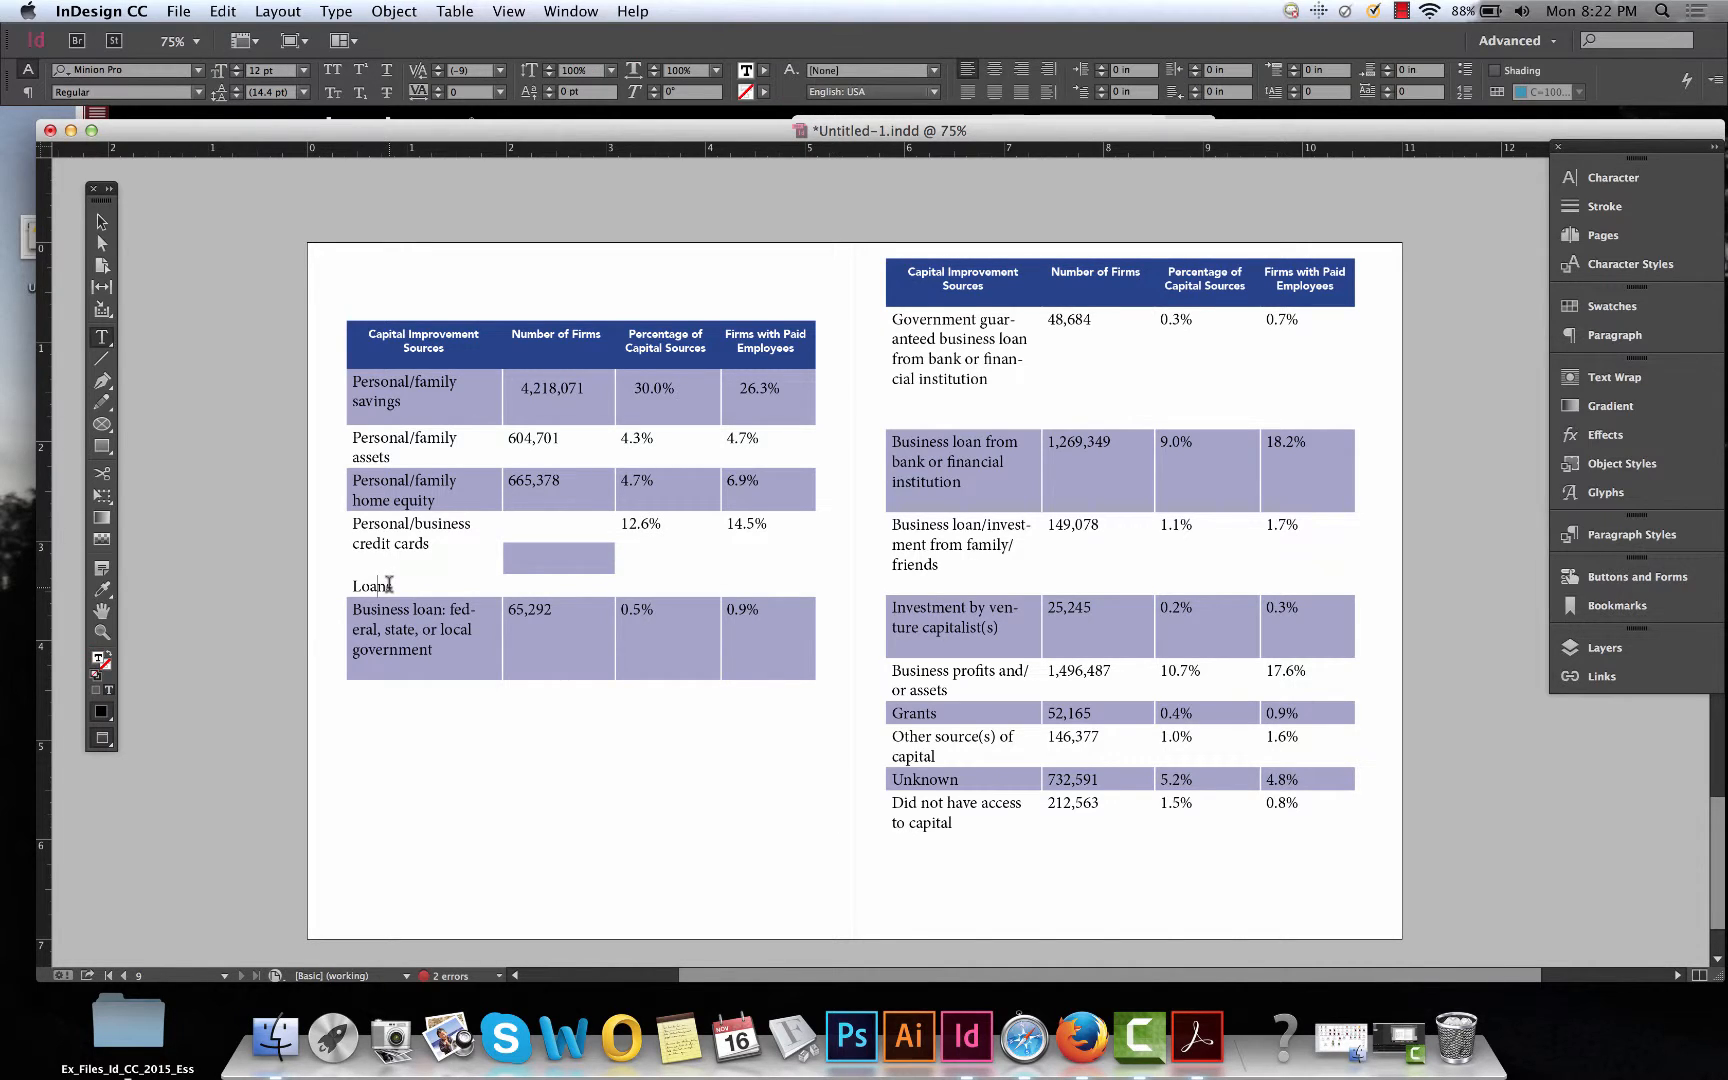
key(Escape)
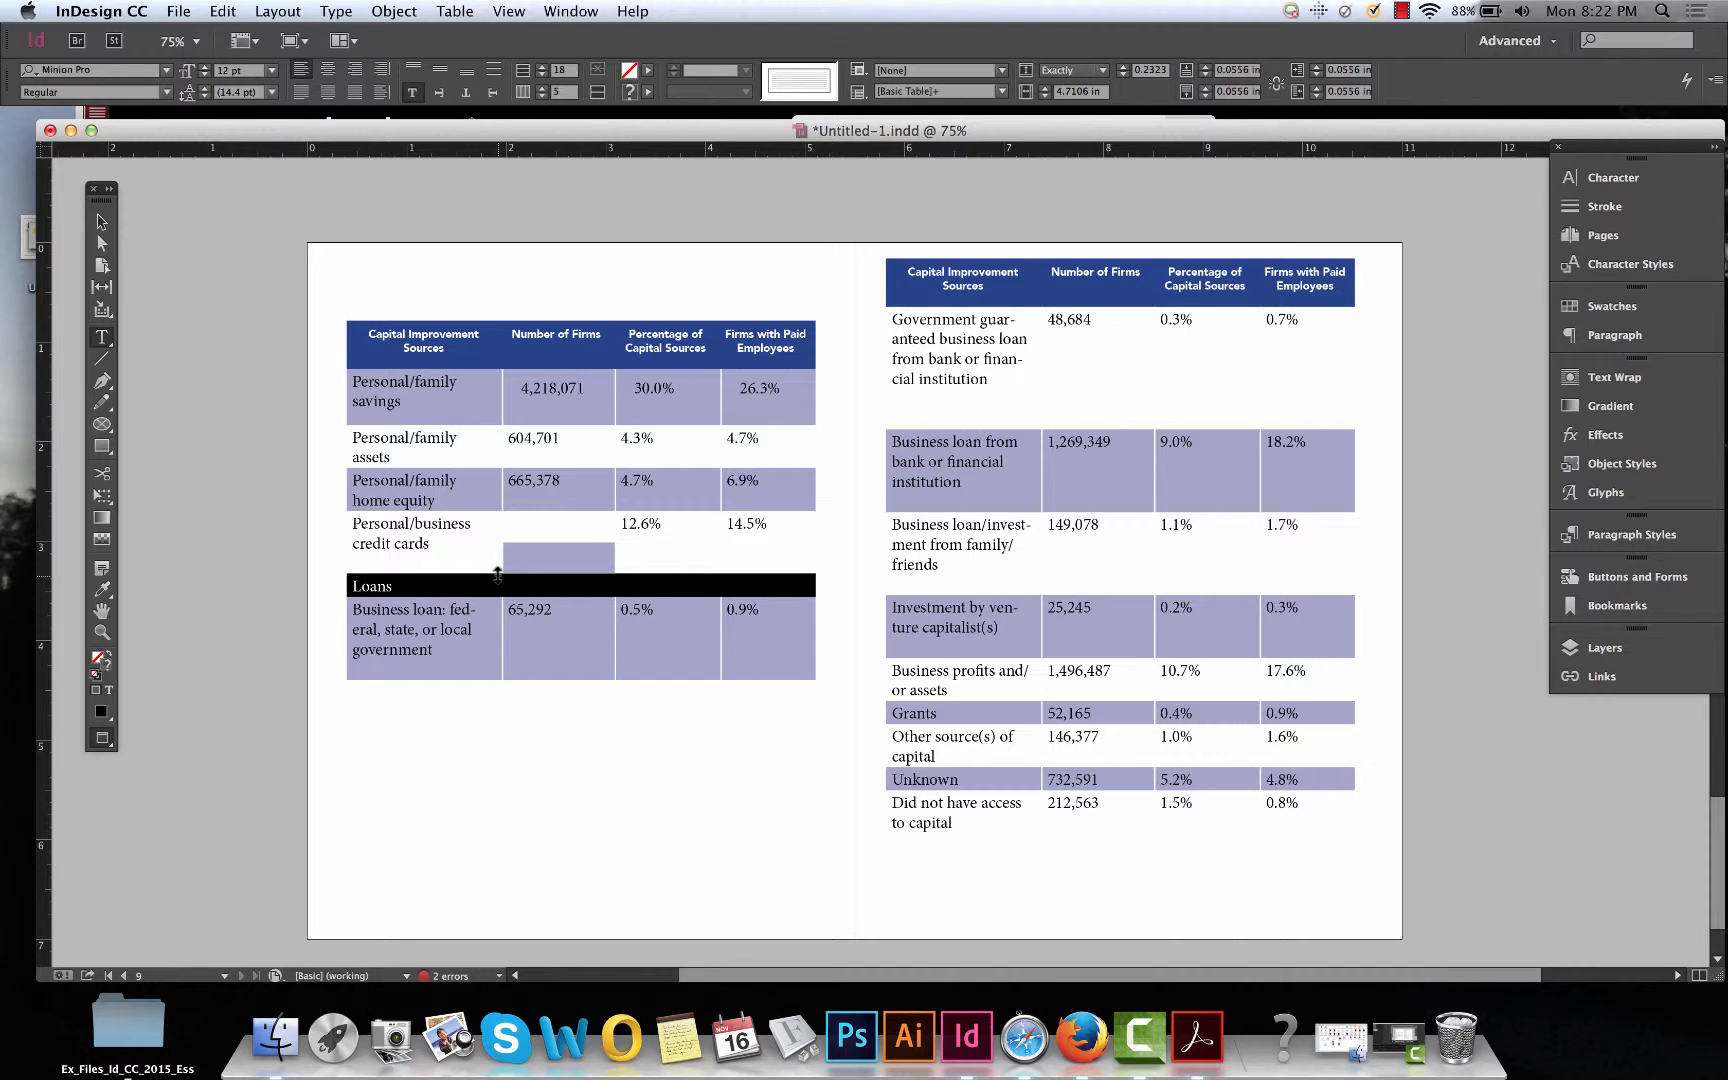
double_click(408, 586)
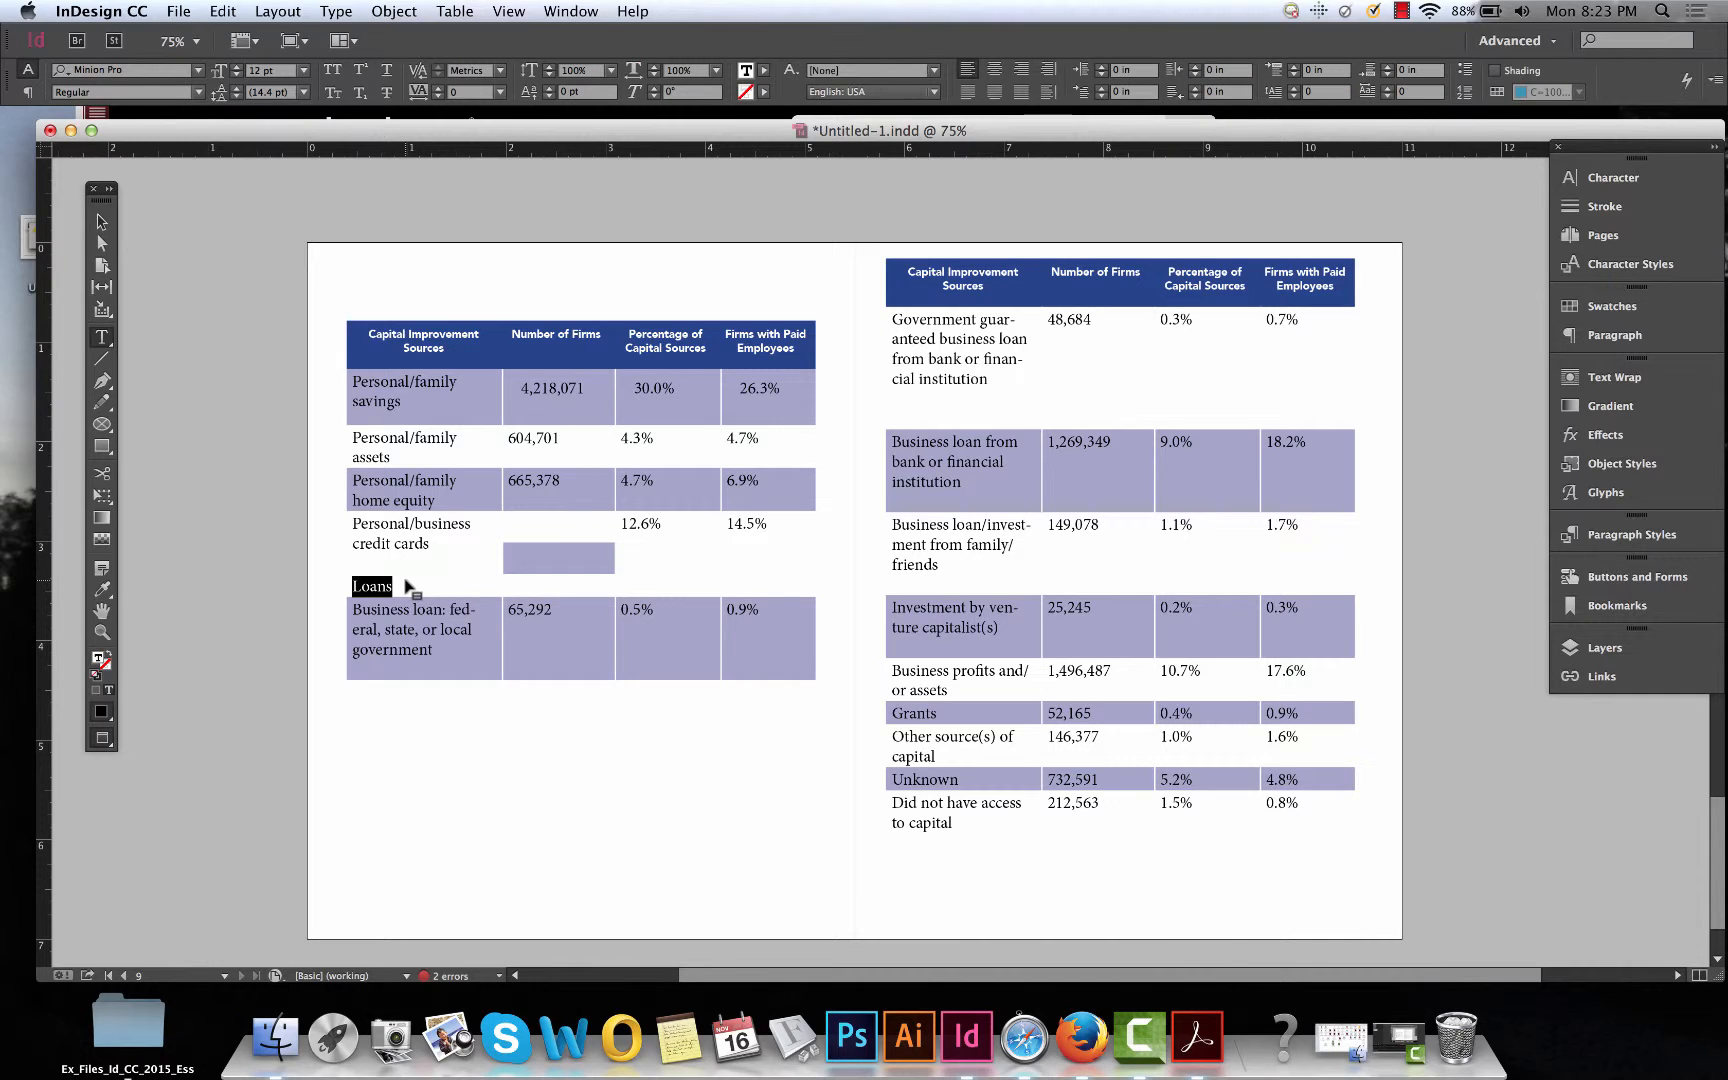
key(Escape)
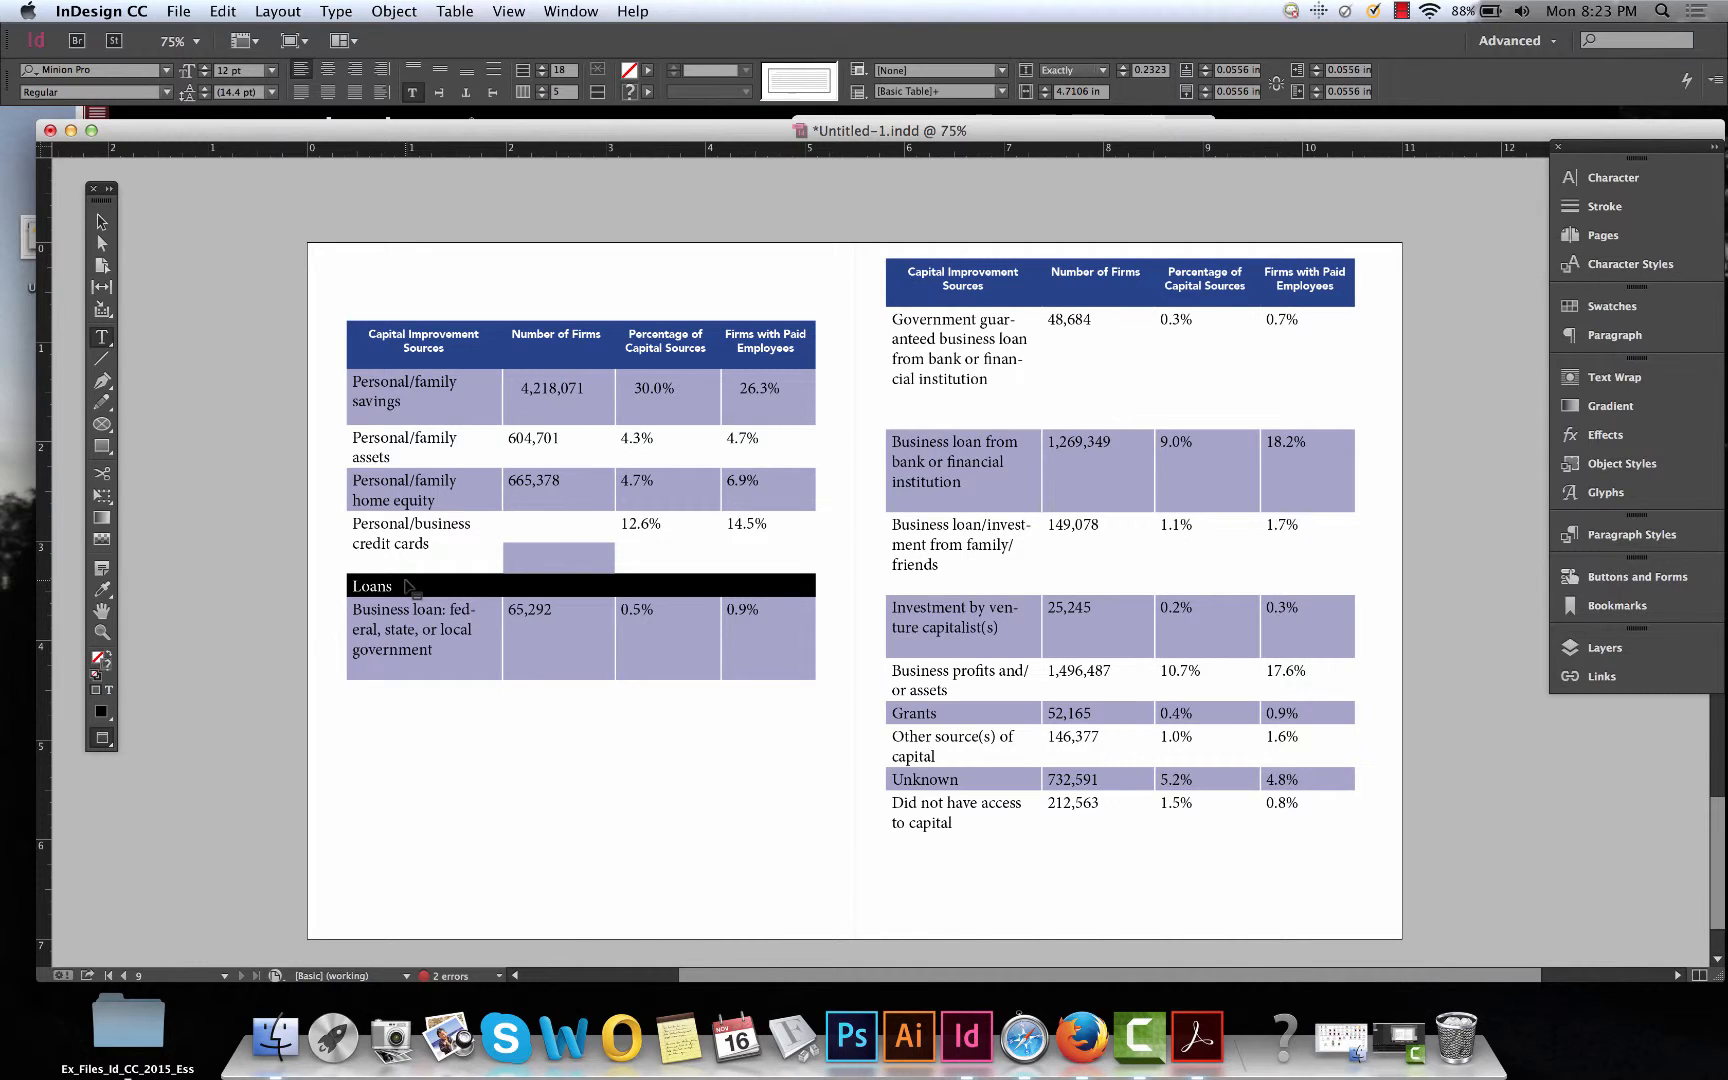
double_click(408, 586)
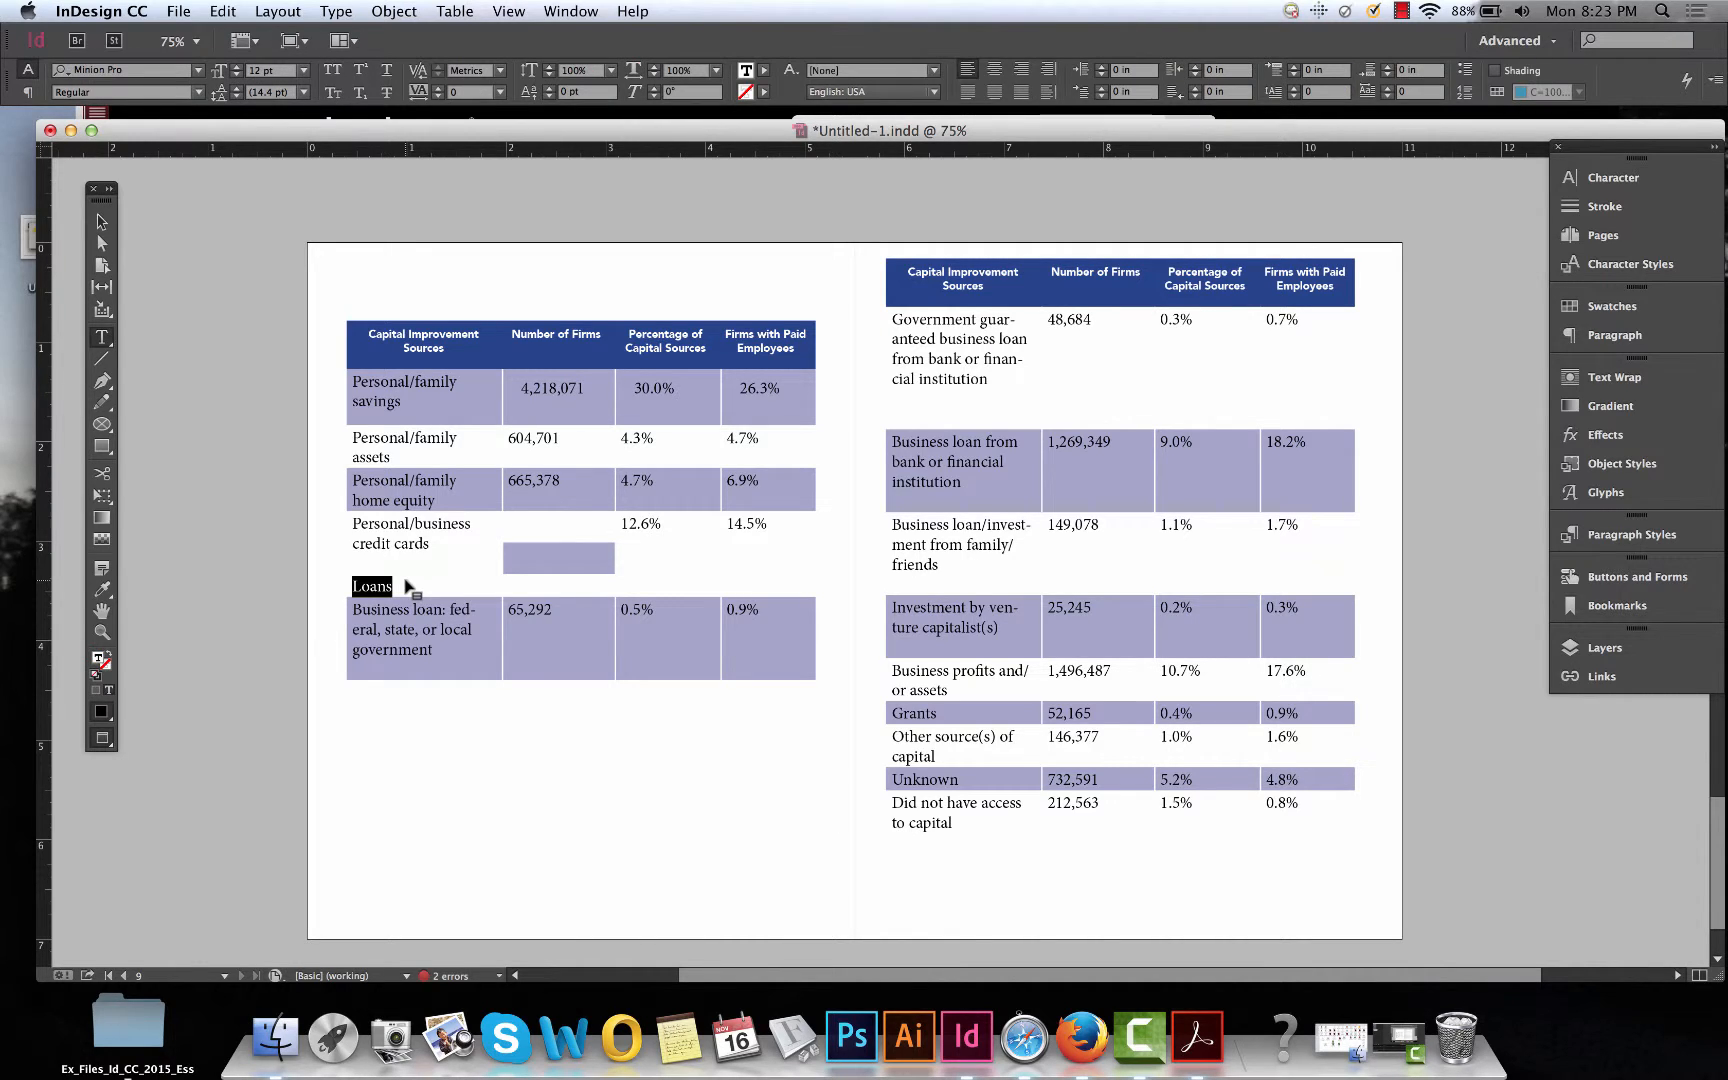
key(Escape)
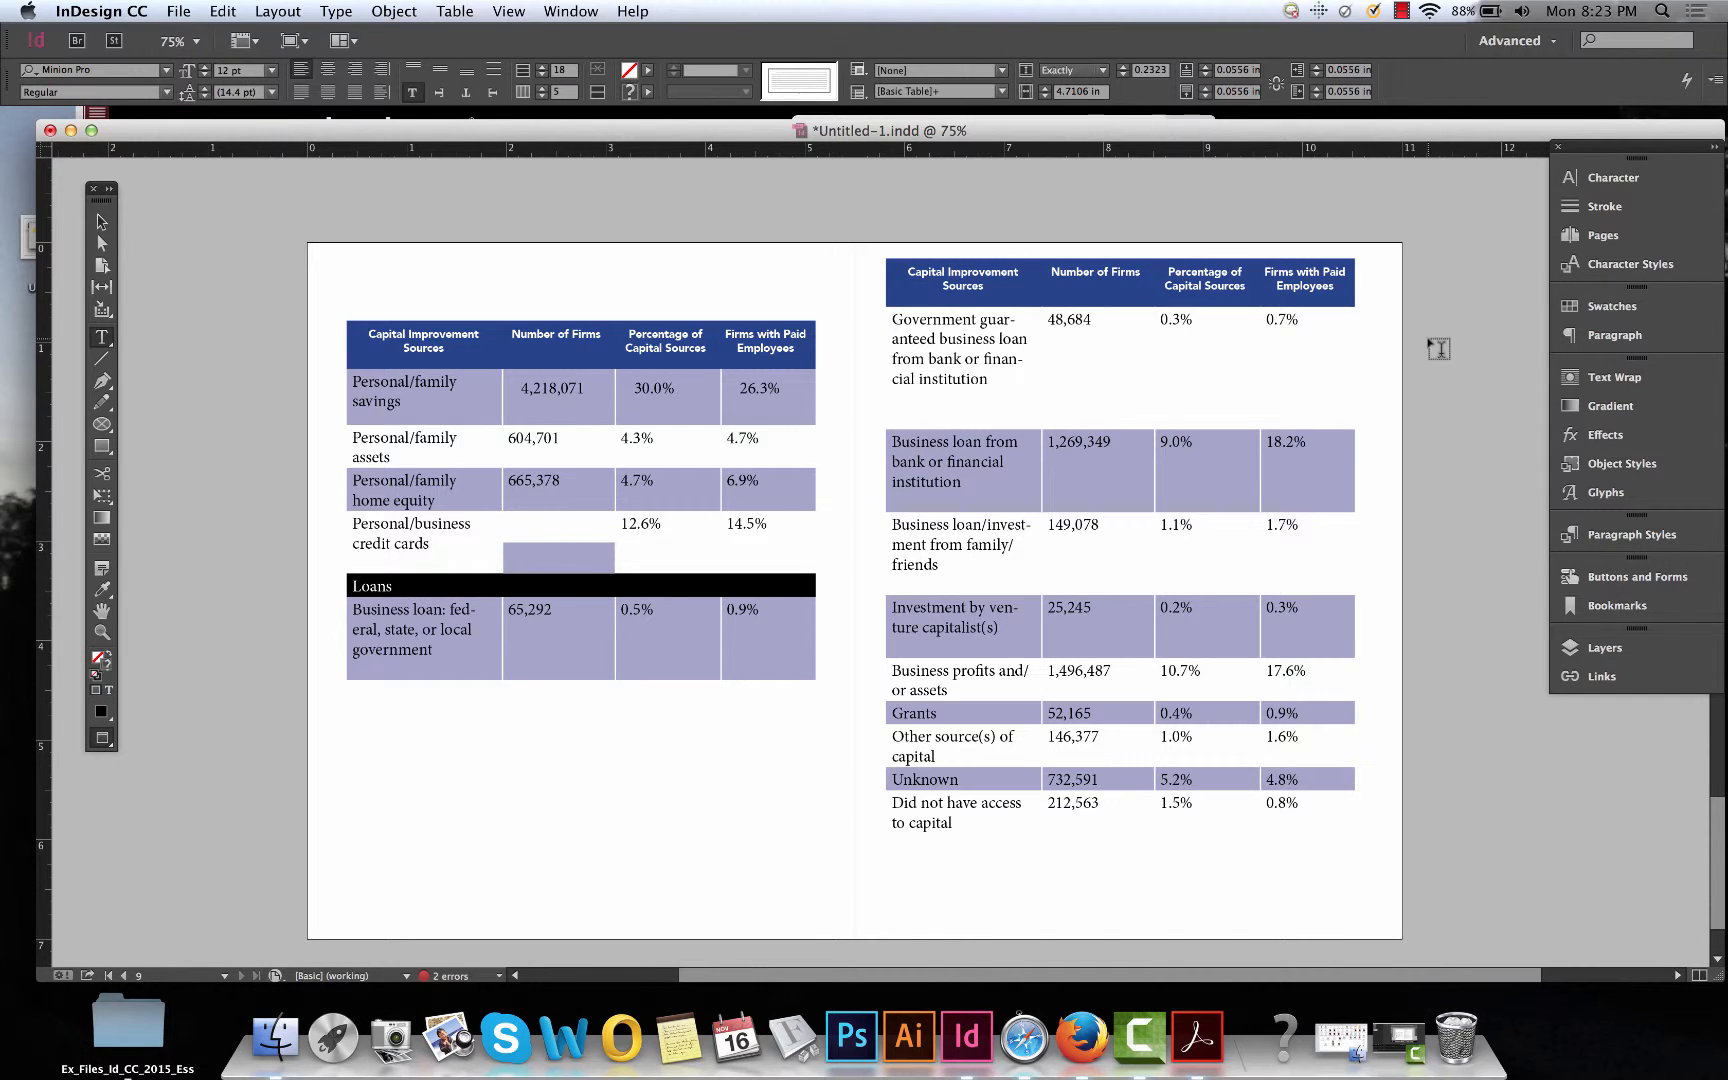
Set the Loans row's text colour to [Paper] and fill its cell with the C=100 M=90 Y=10 K=0 swatch.
click(1585, 305)
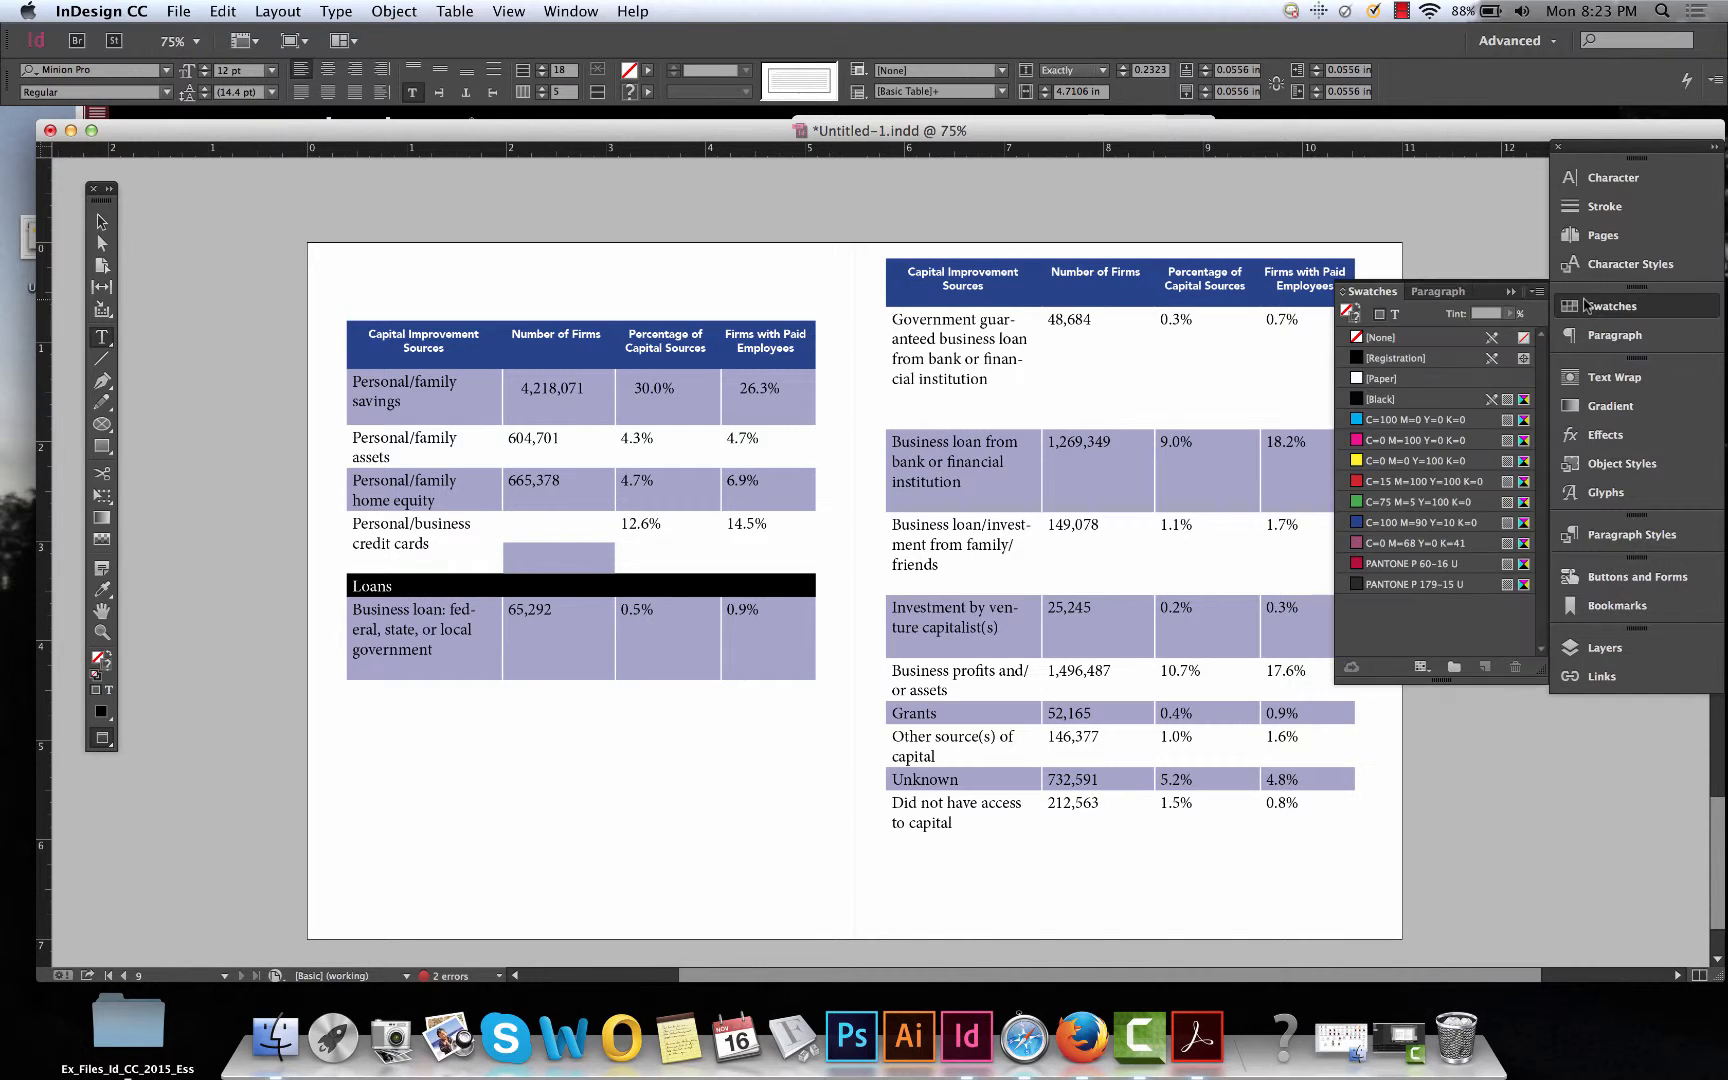
click(1422, 524)
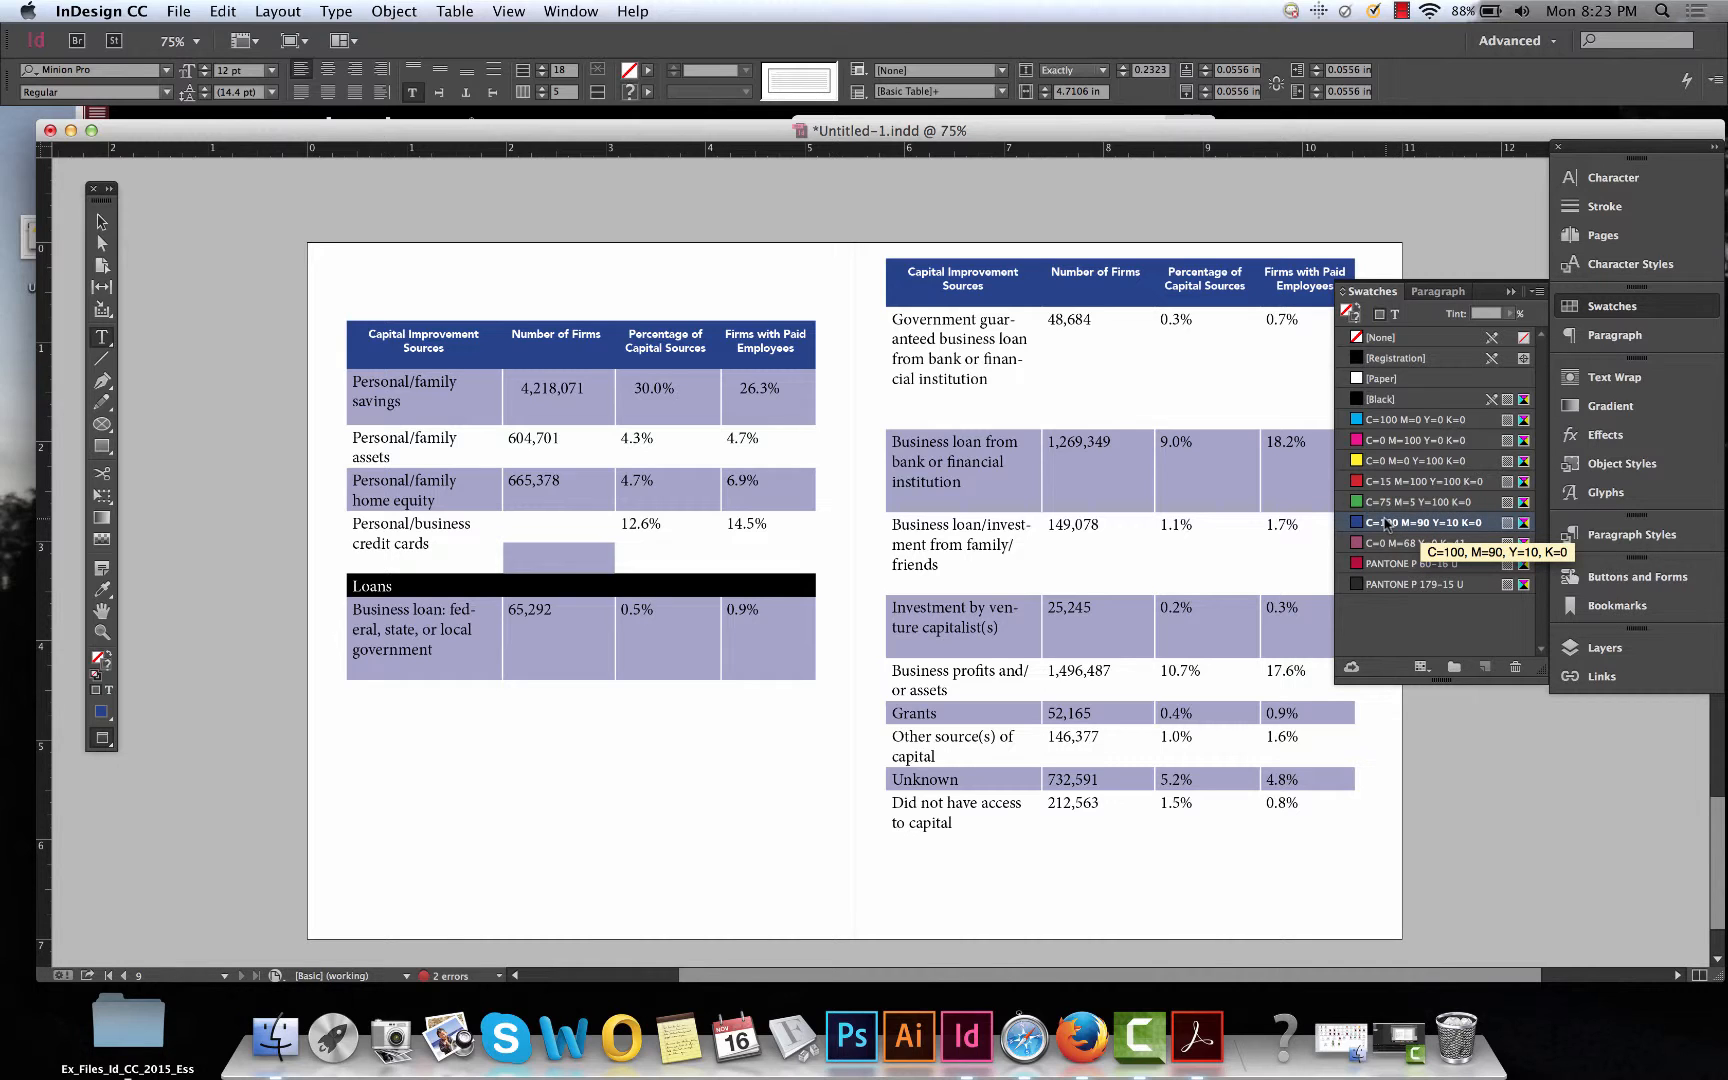
click(1398, 314)
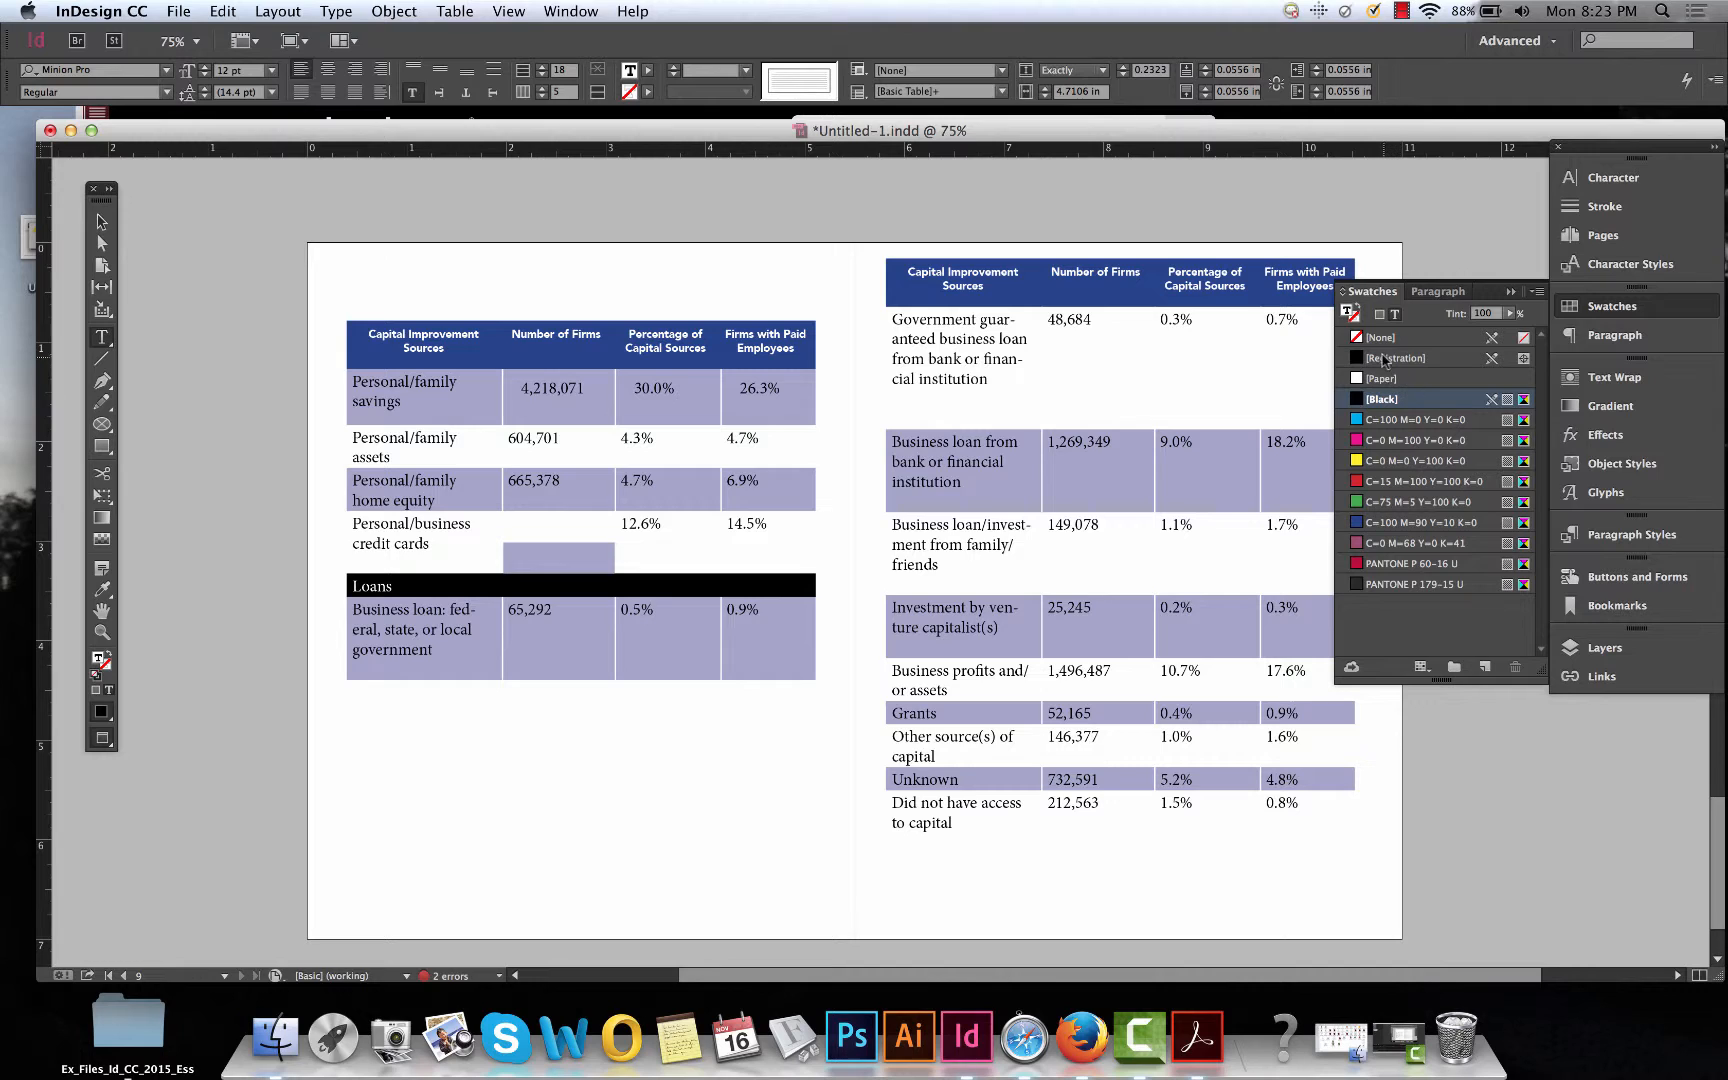
click(1378, 378)
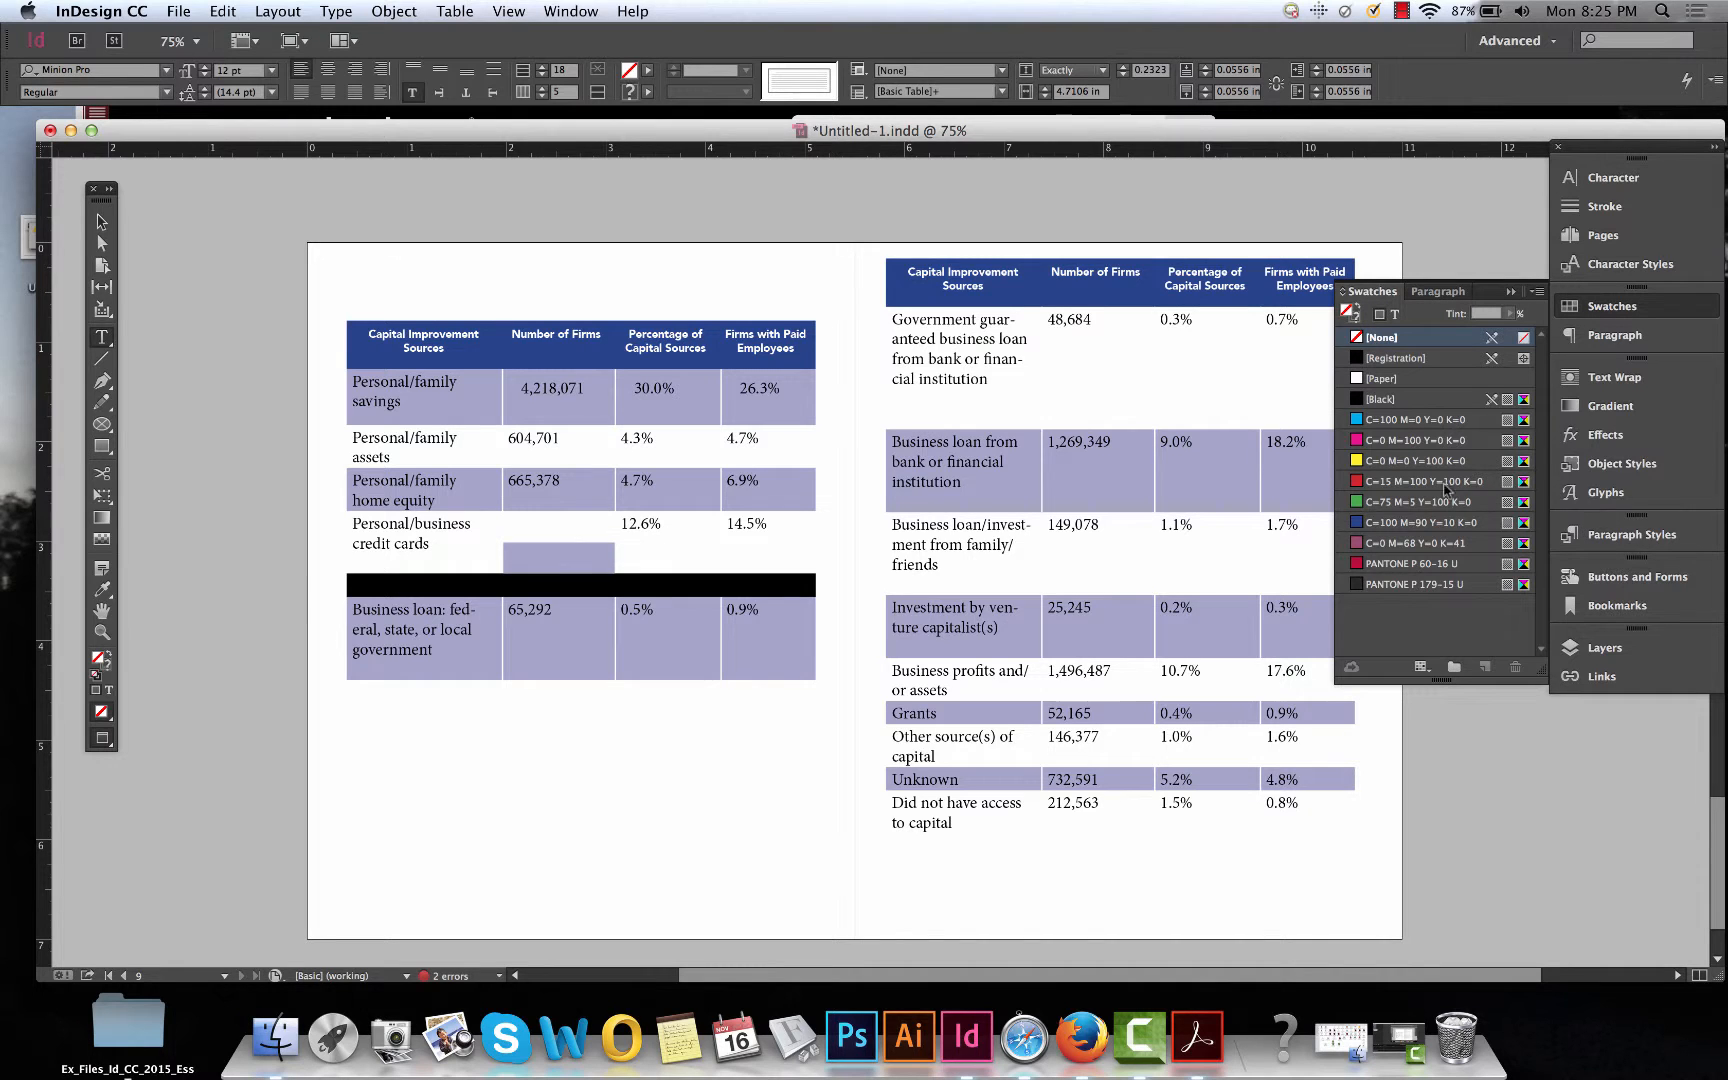
click(1415, 524)
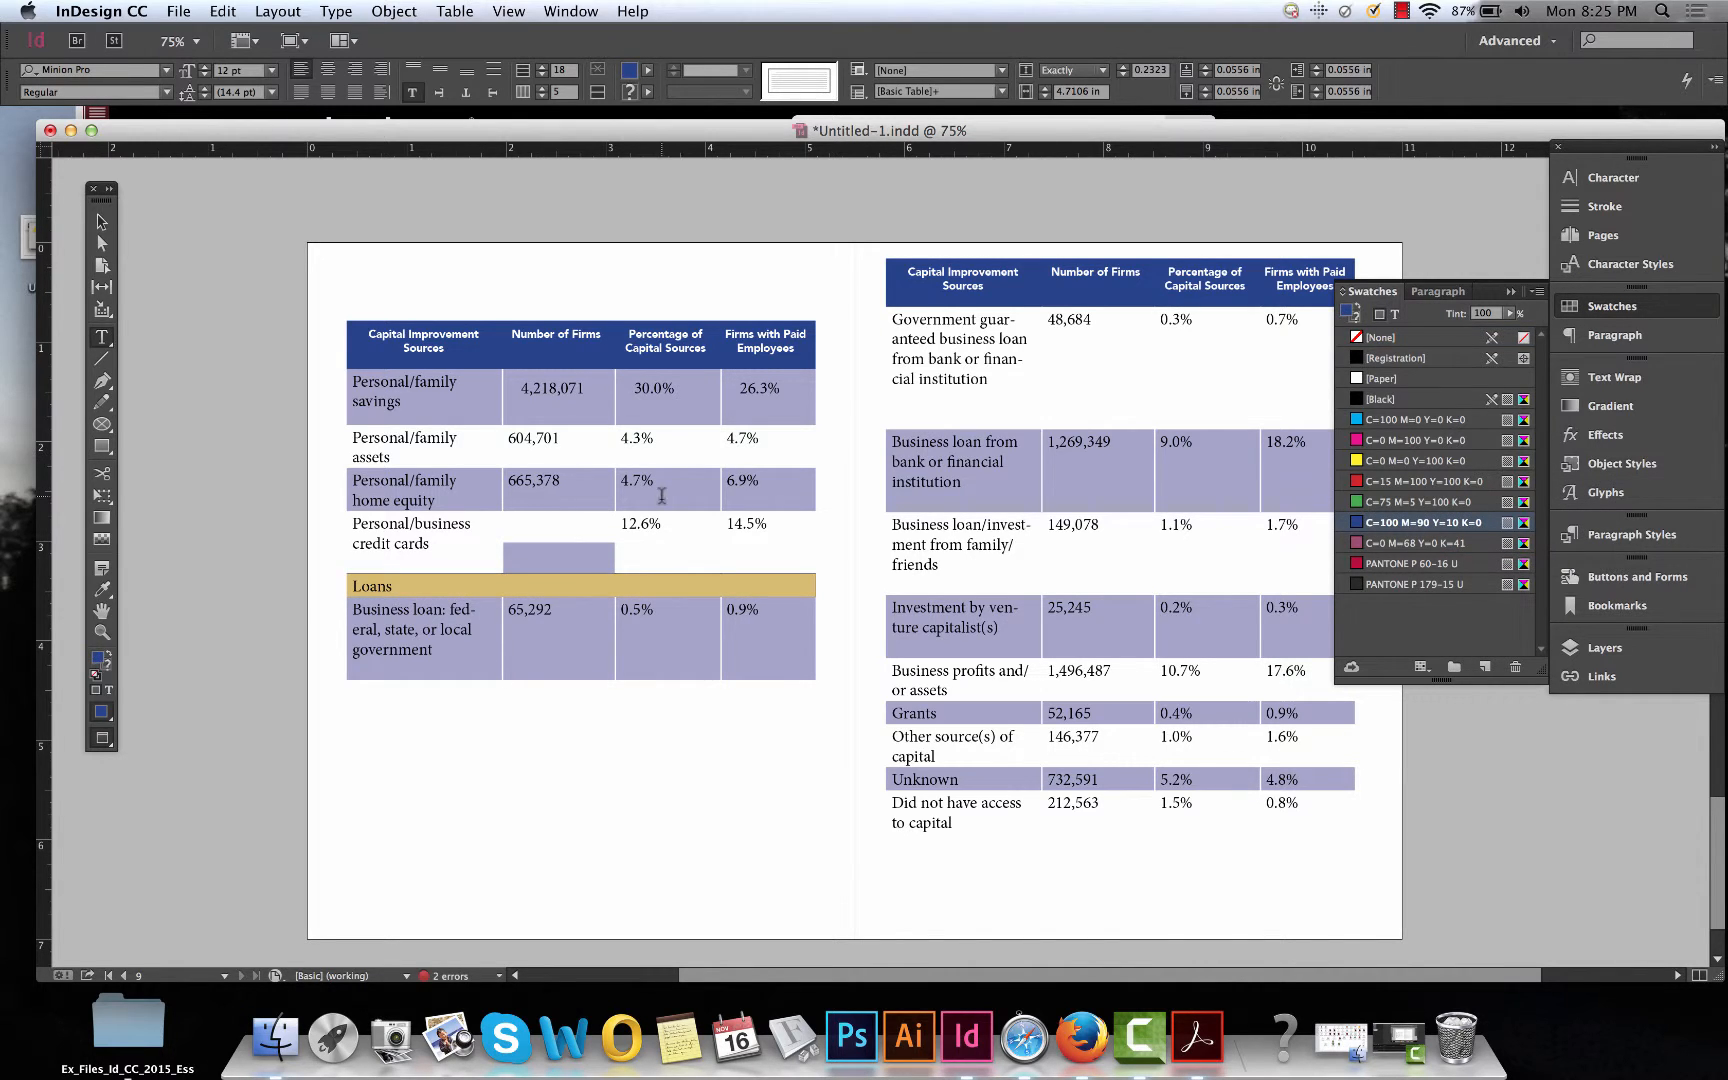
Select the text in the Loans row and apply the [Paper] swatch to it.
click(544, 586)
key(Escape)
key(Escape)
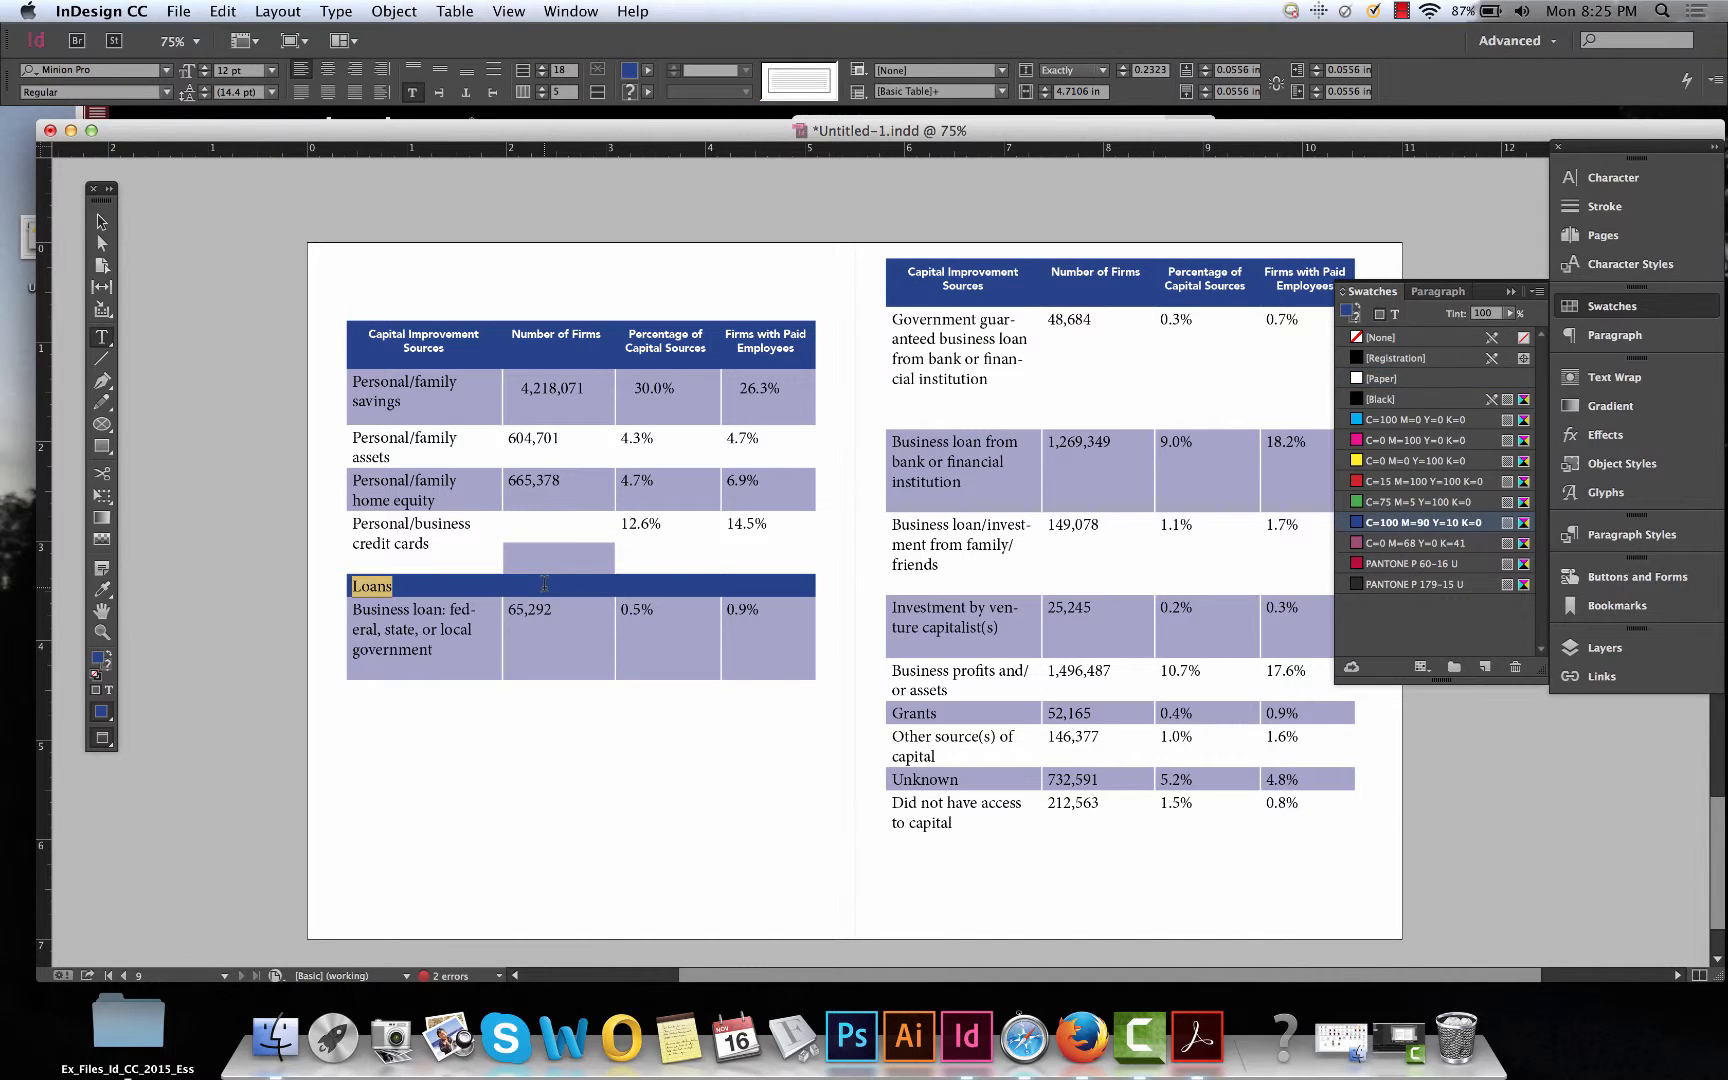
click(1428, 376)
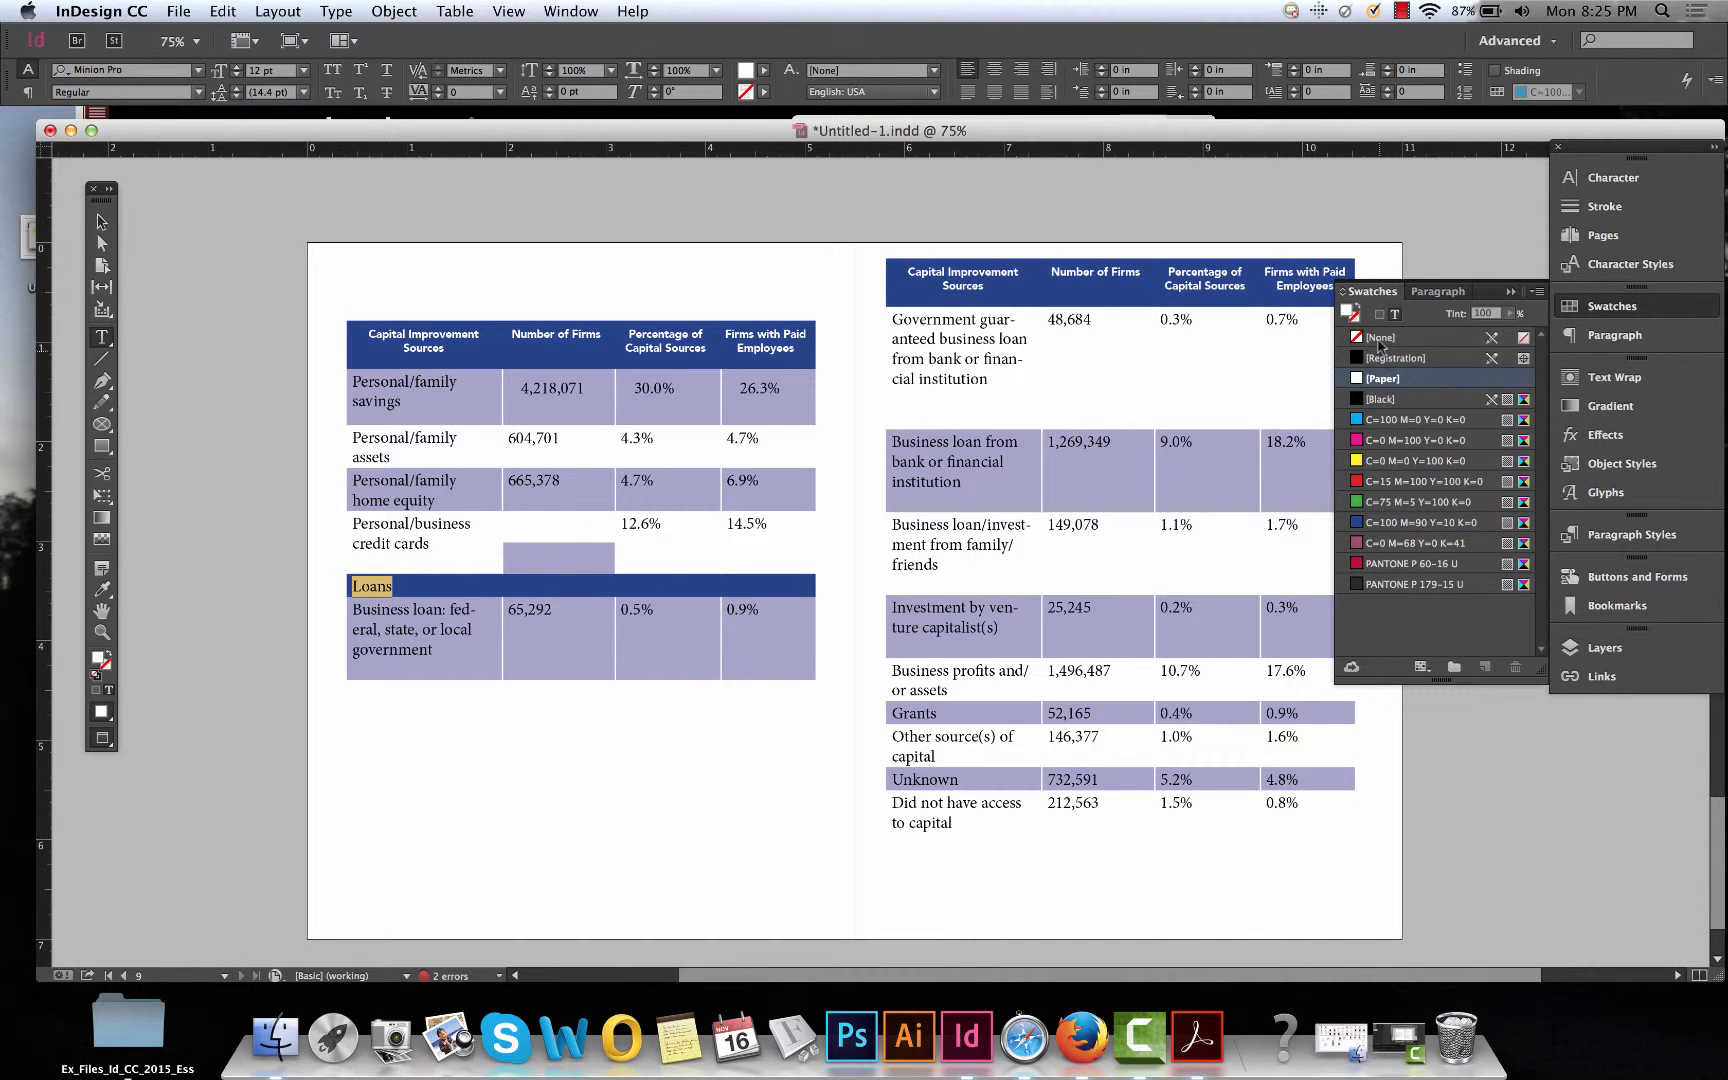
click(198, 70)
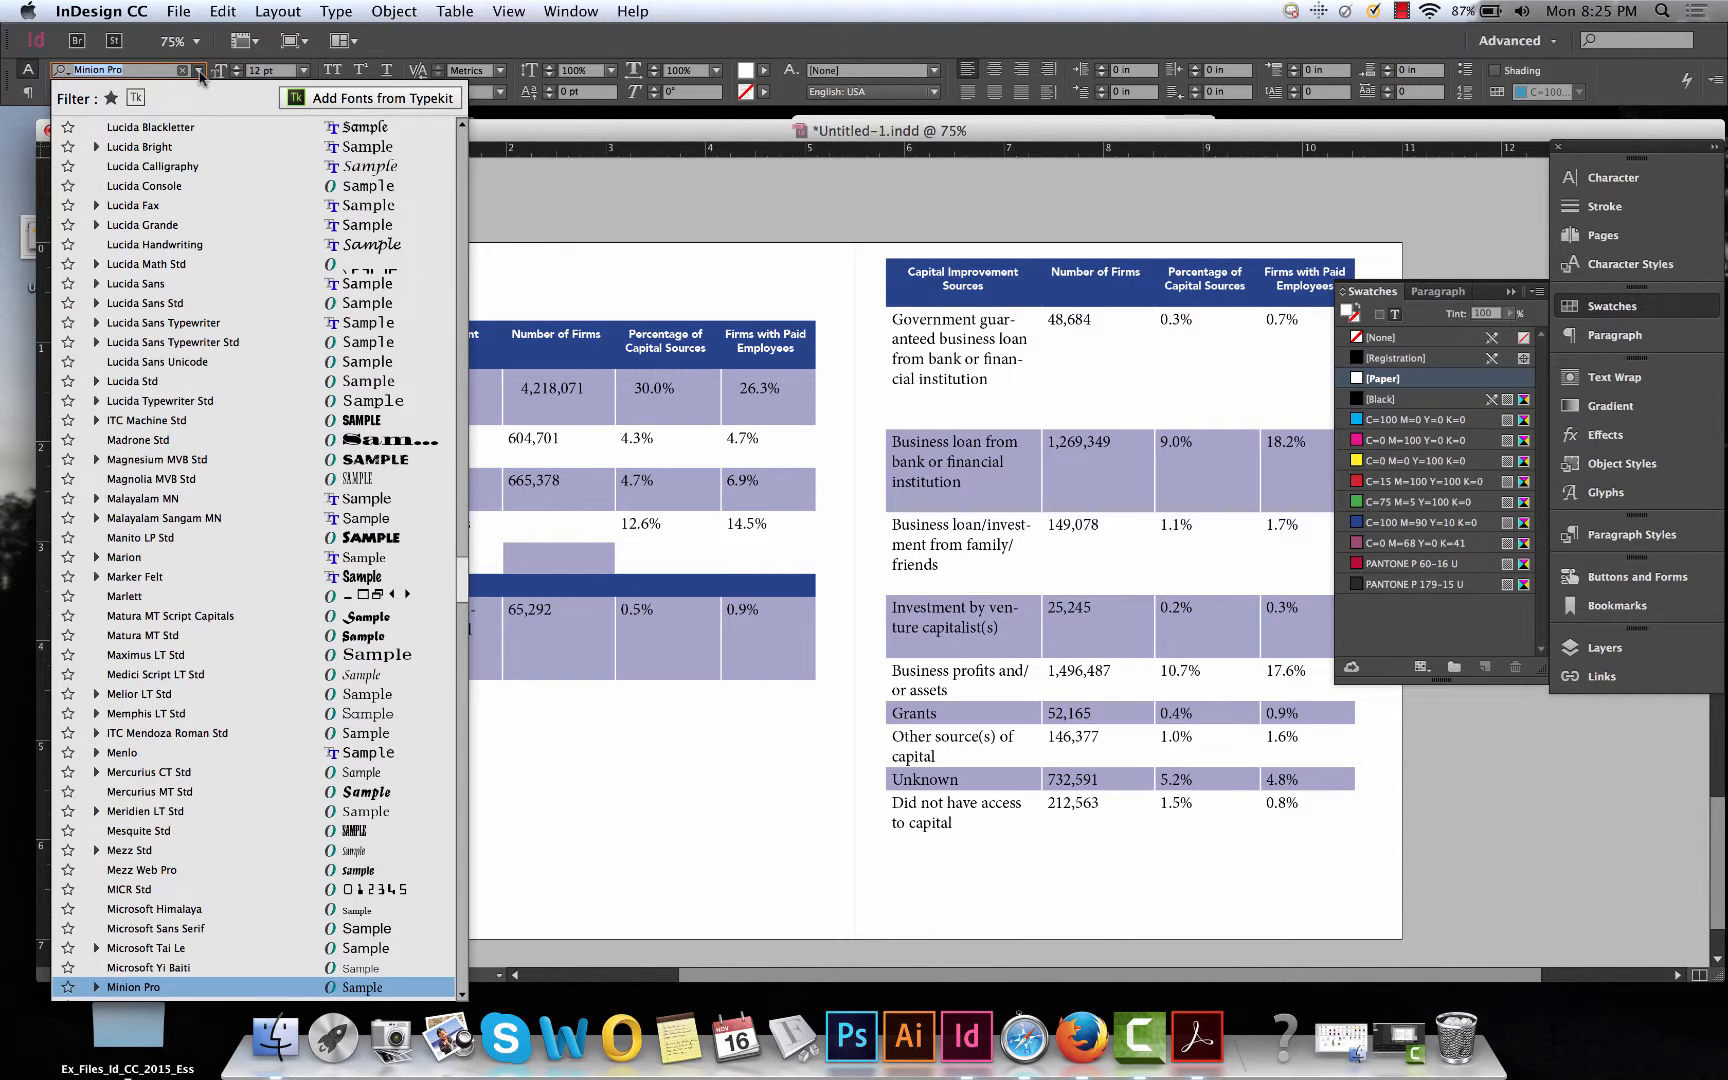
text(av)
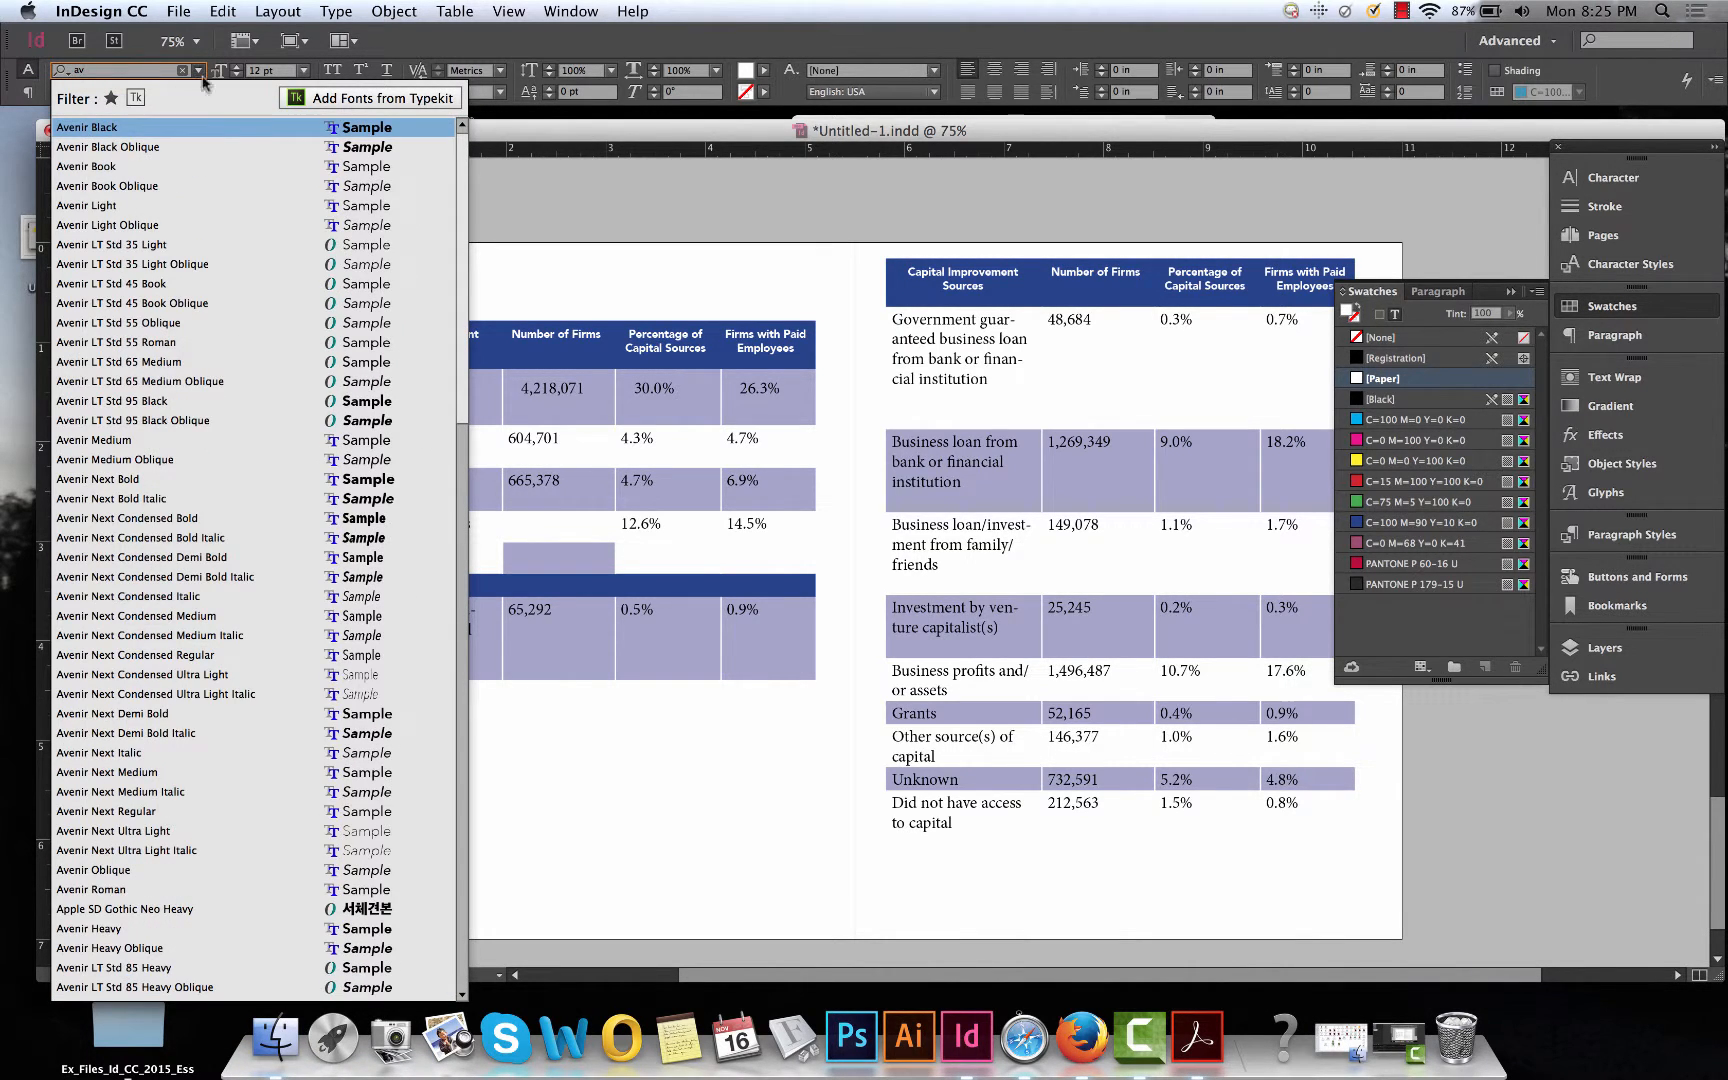
key(Return)
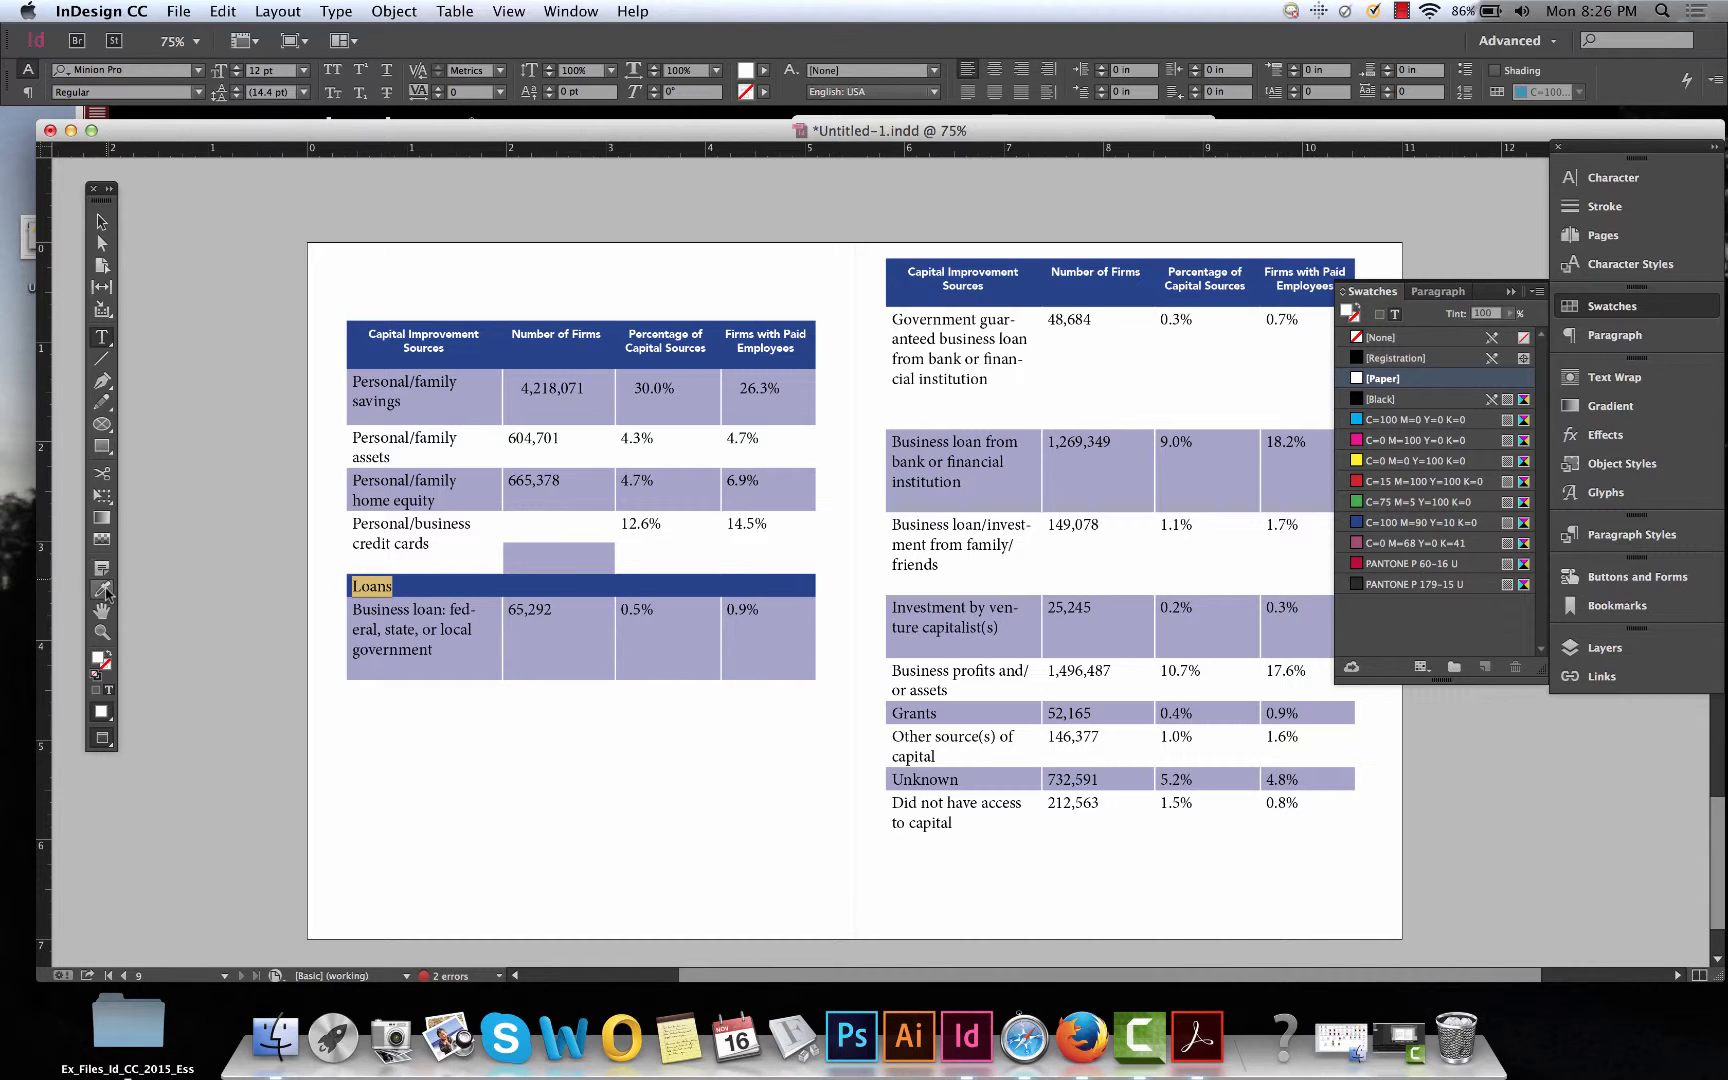
Copy the header row's text formatting onto the selected Loans text with the Eyedropper, and set its font size to 14 pt.
click(102, 588)
click(450, 332)
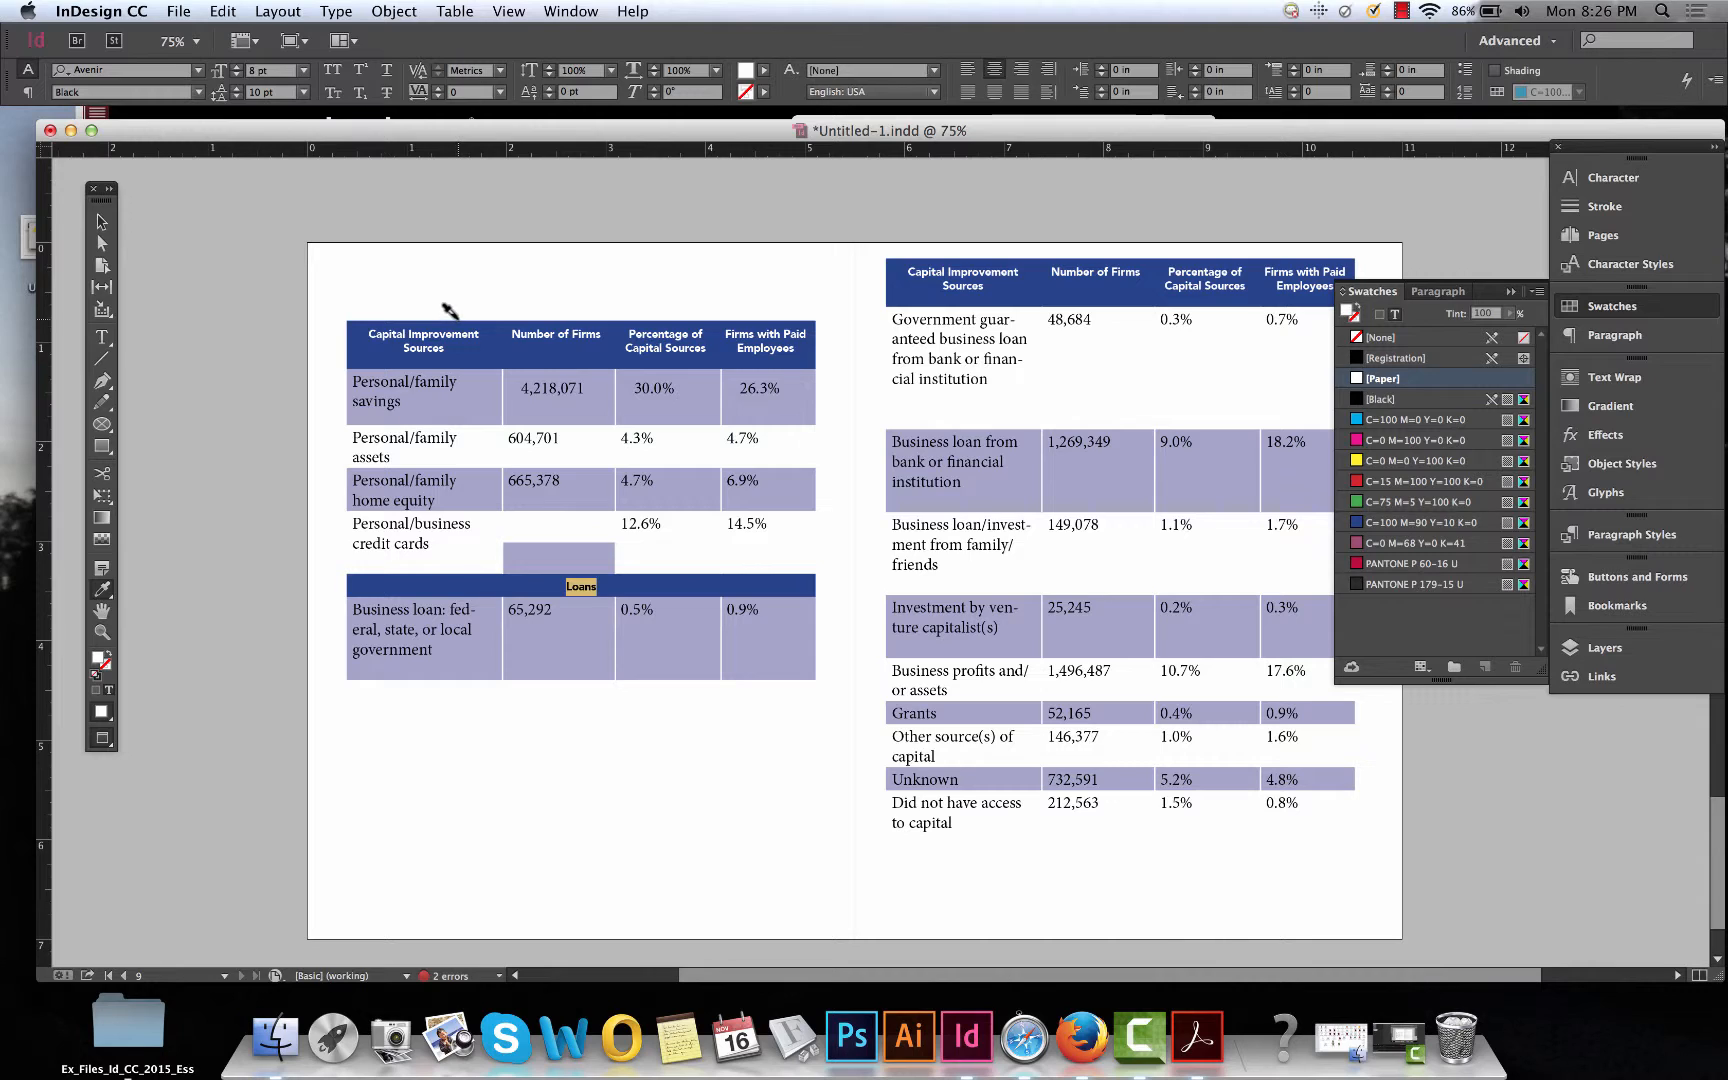
click(303, 70)
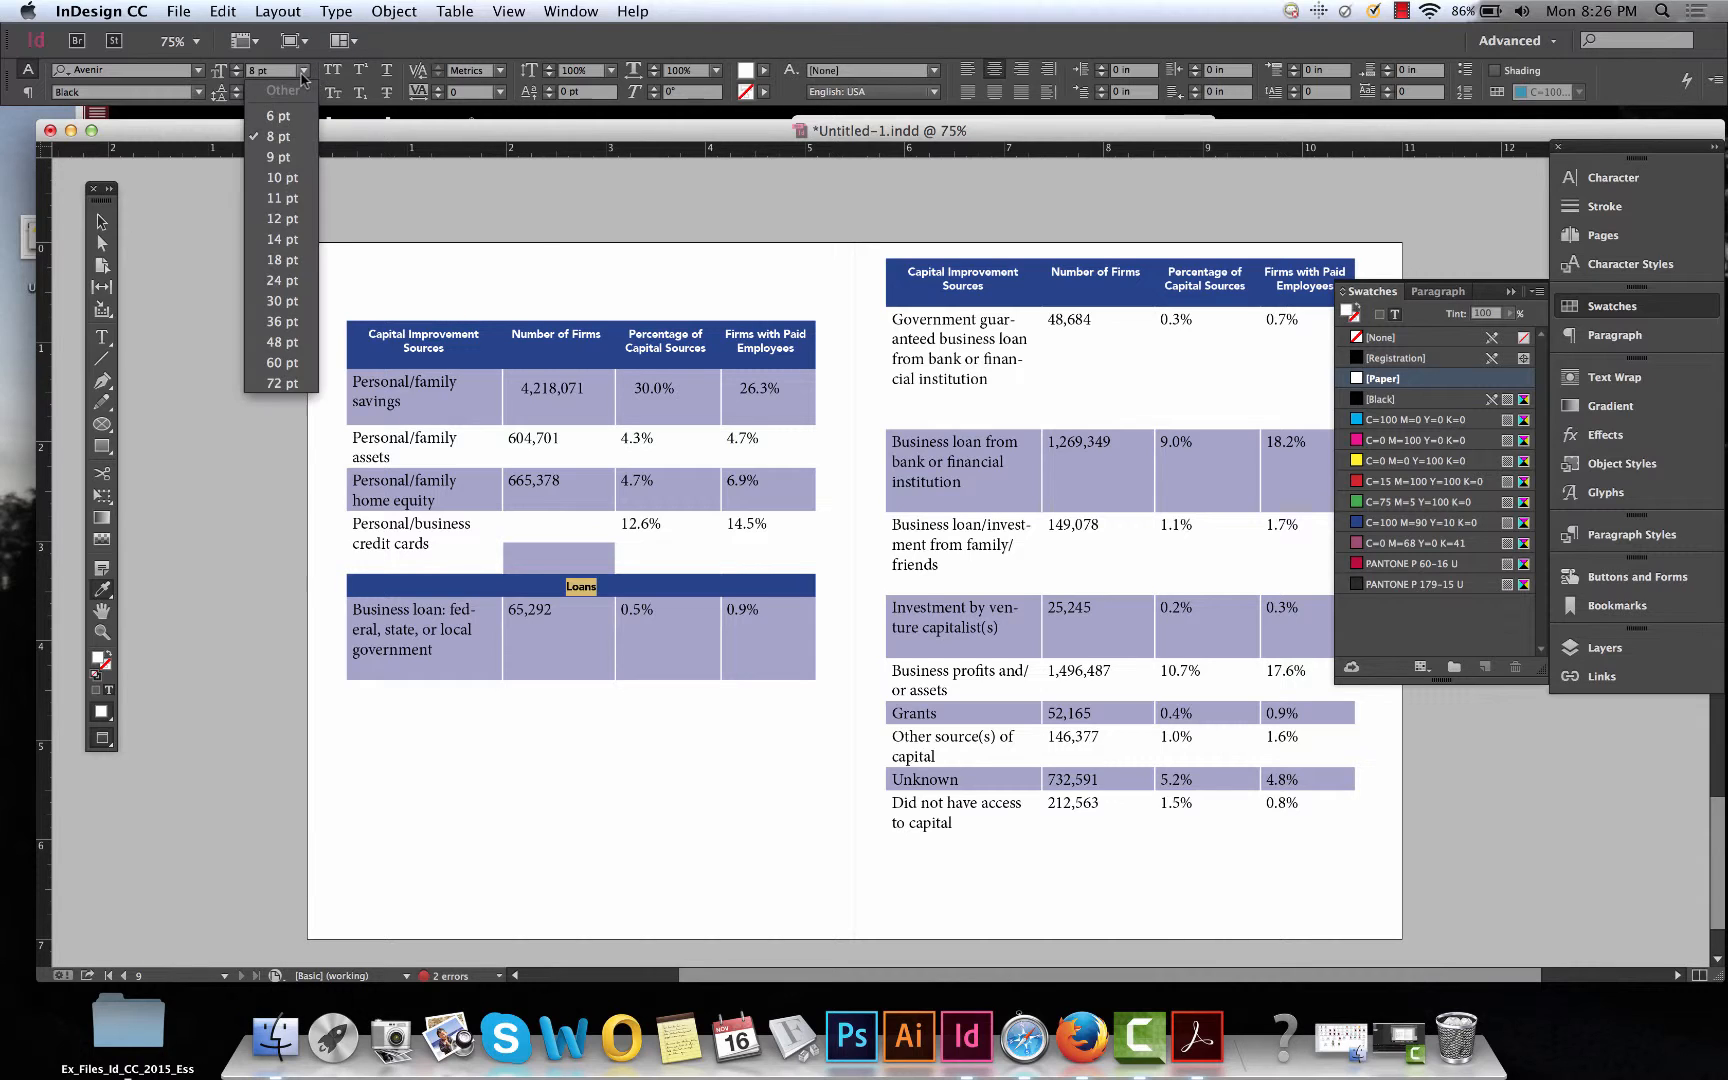
click(285, 239)
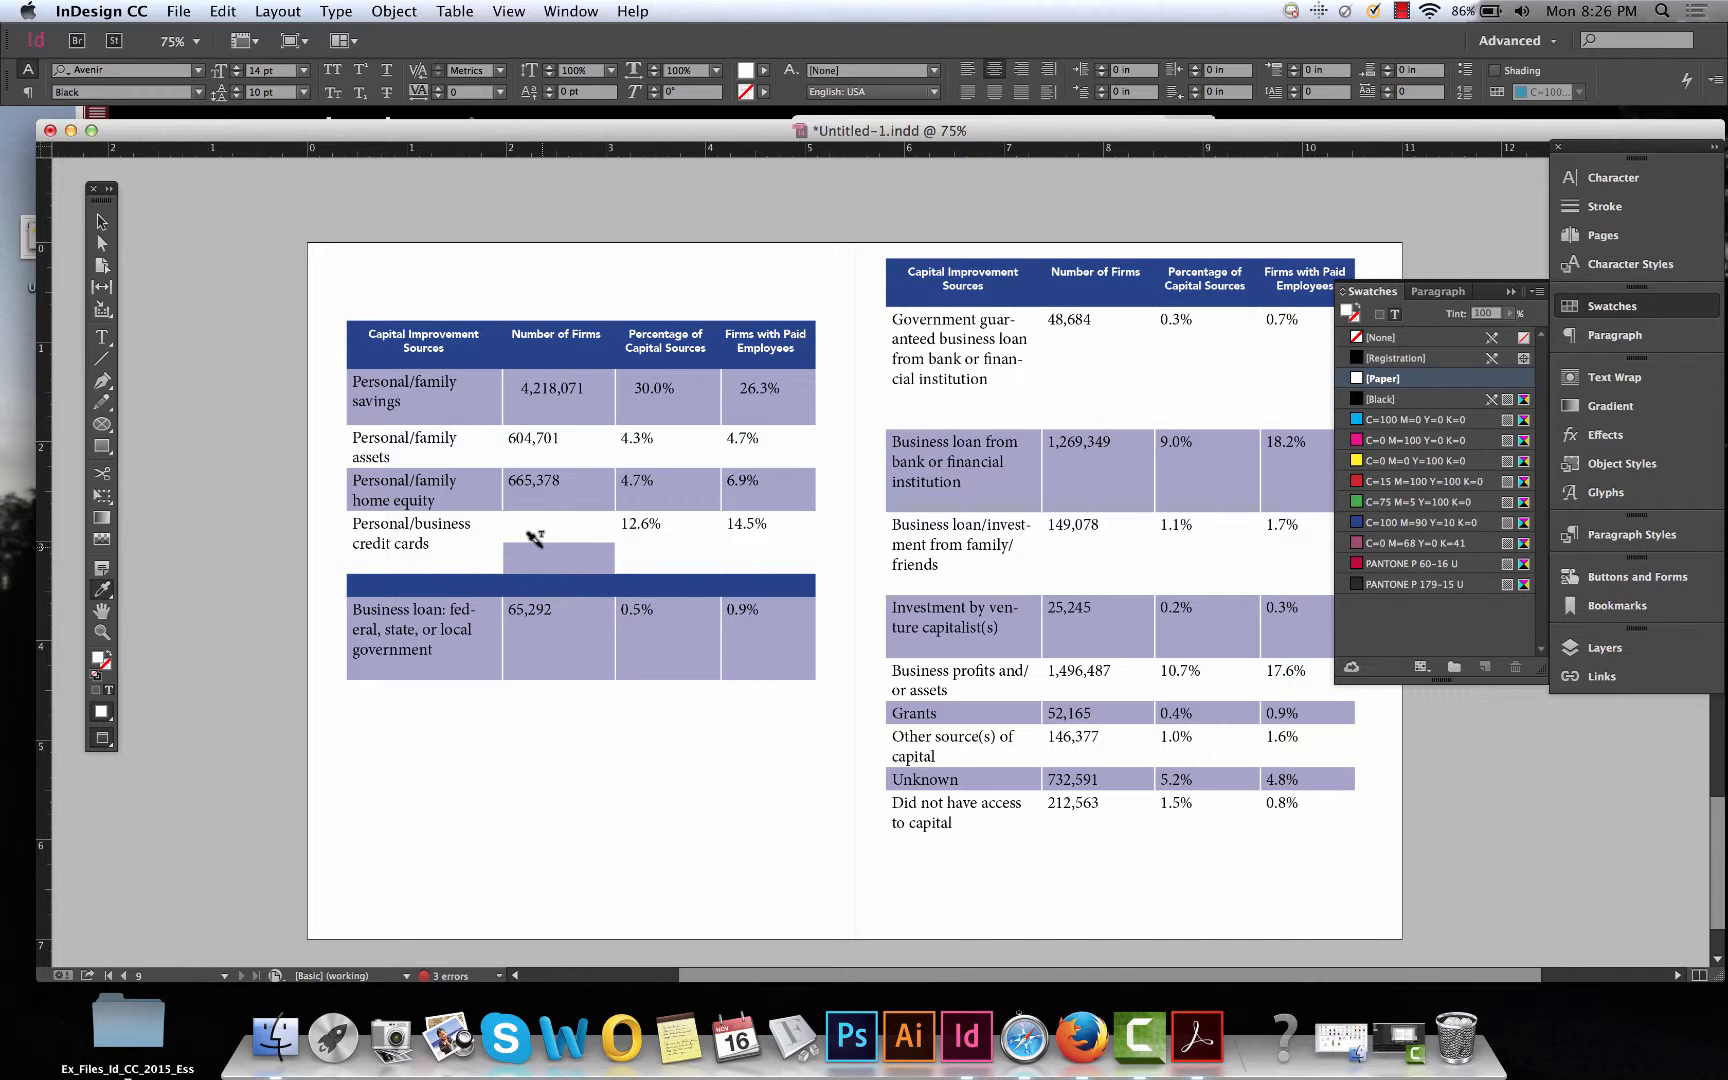
Enlarge the Loans row's height to about 0.33 in to make room for the larger text.
click(101, 337)
click(340, 586)
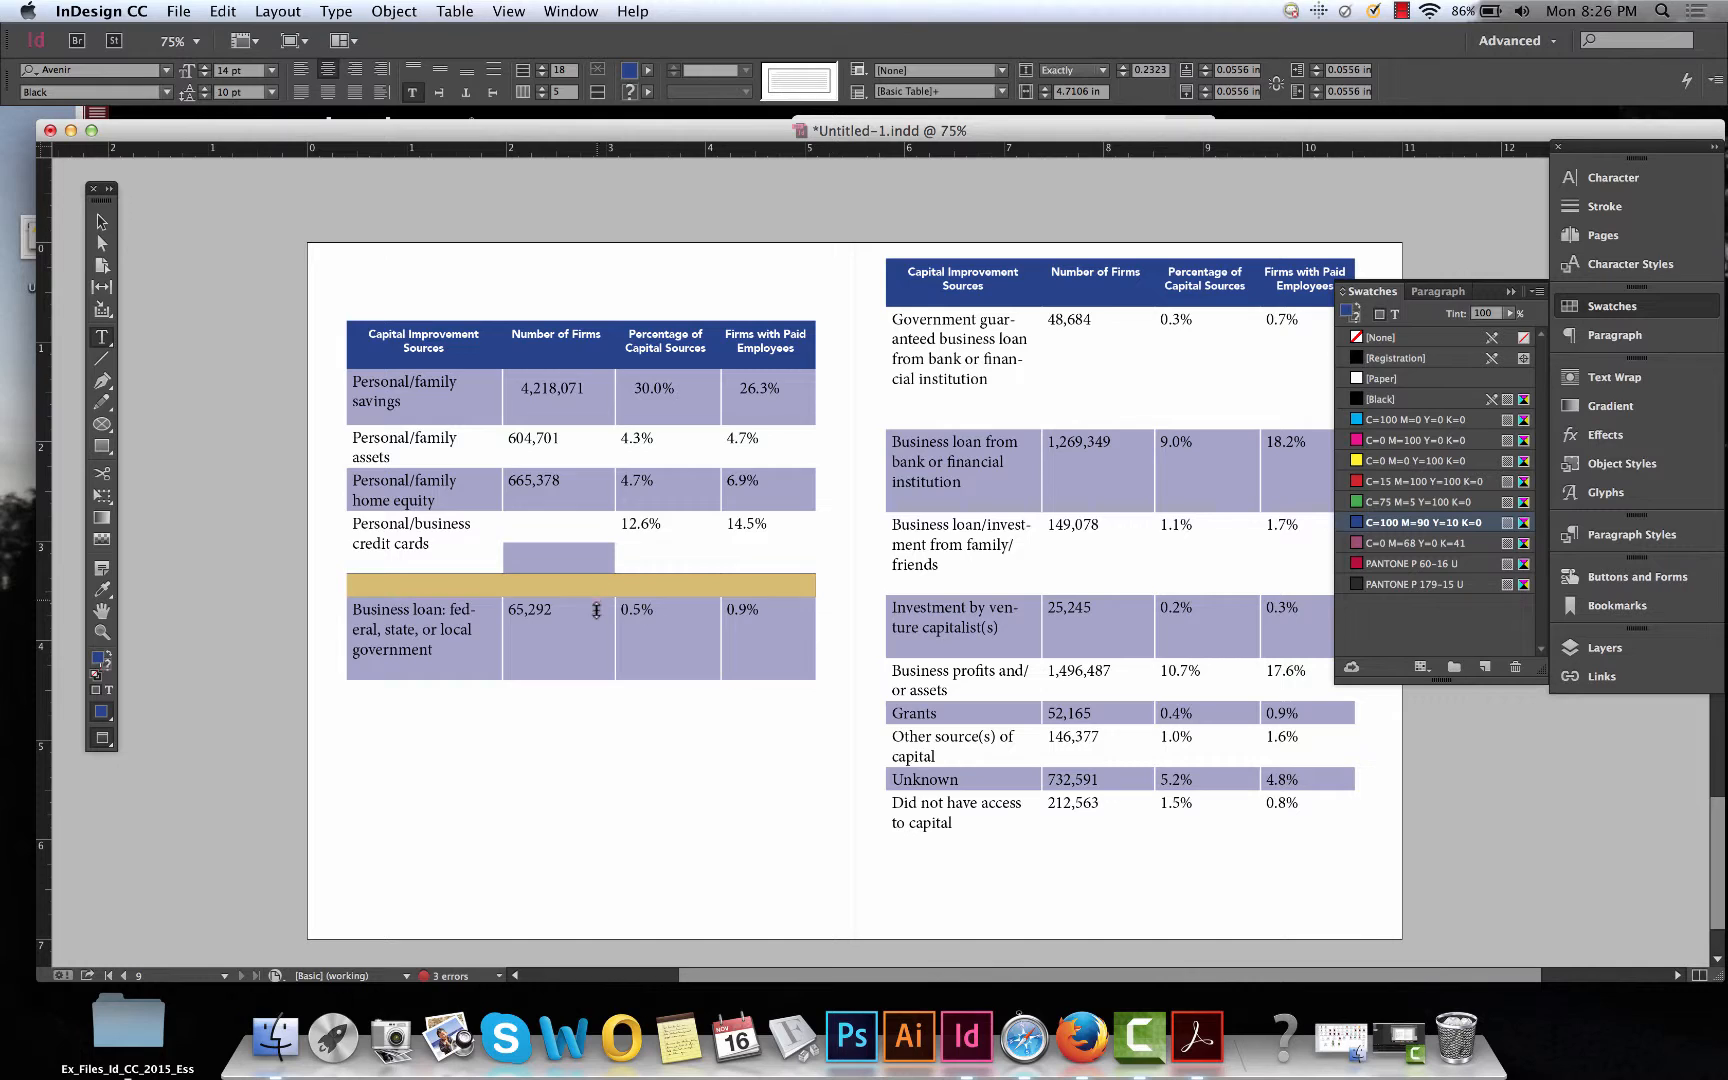
mouse_move(596, 597)
mouse_down()
mouse_move(596, 620)
mouse_move(596, 606)
mouse_up()
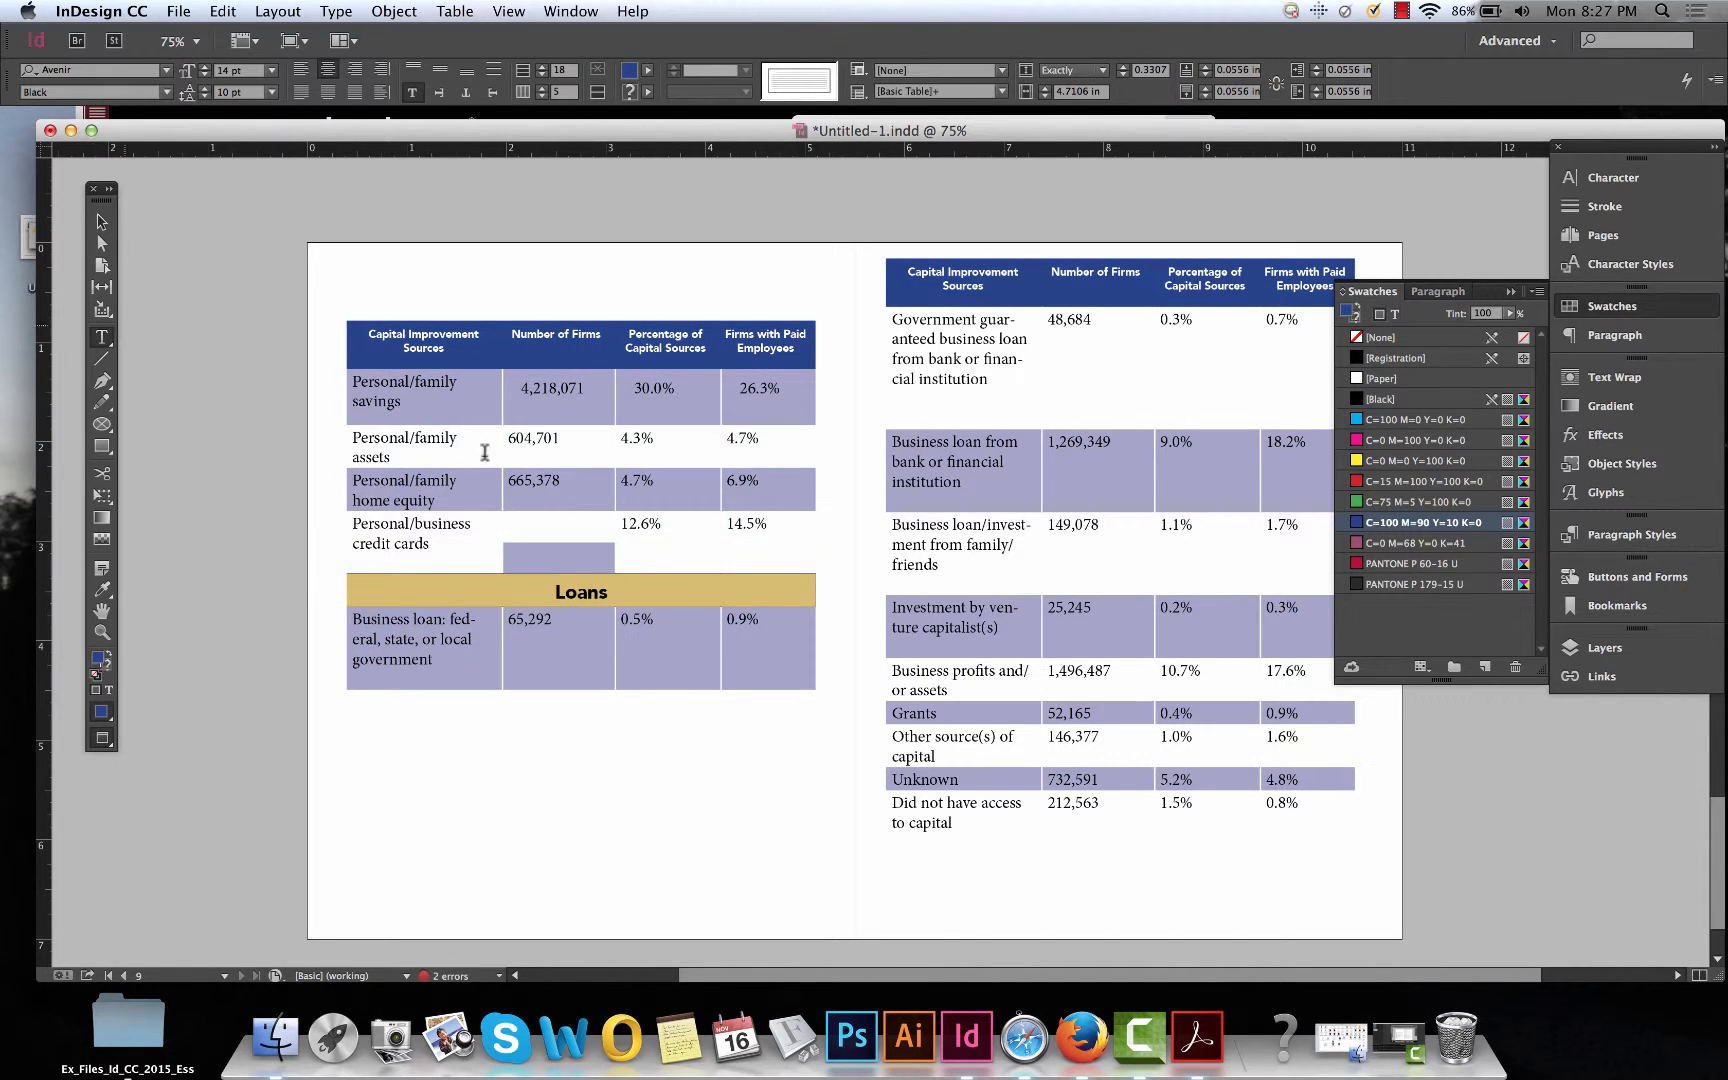
click(612, 592)
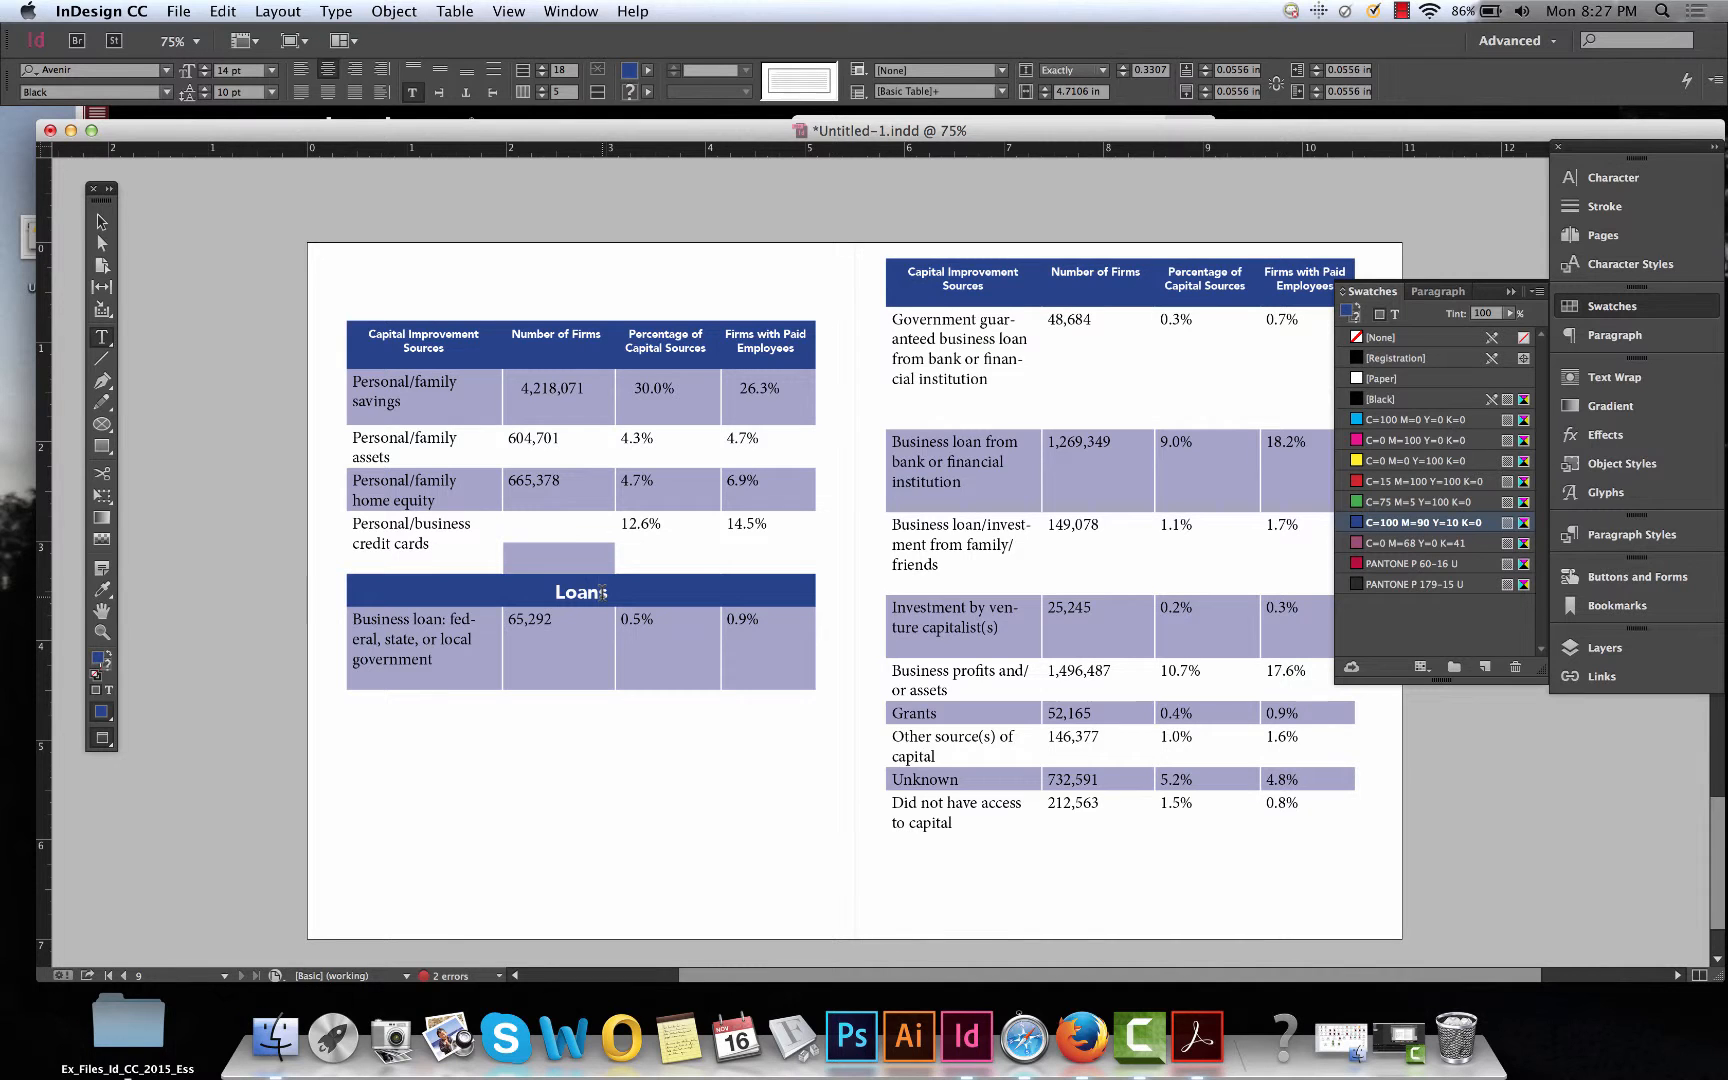
Select the Loans text, bring up its text cell options and unlink the cell insets from each other.
drag(551, 590, 610, 592)
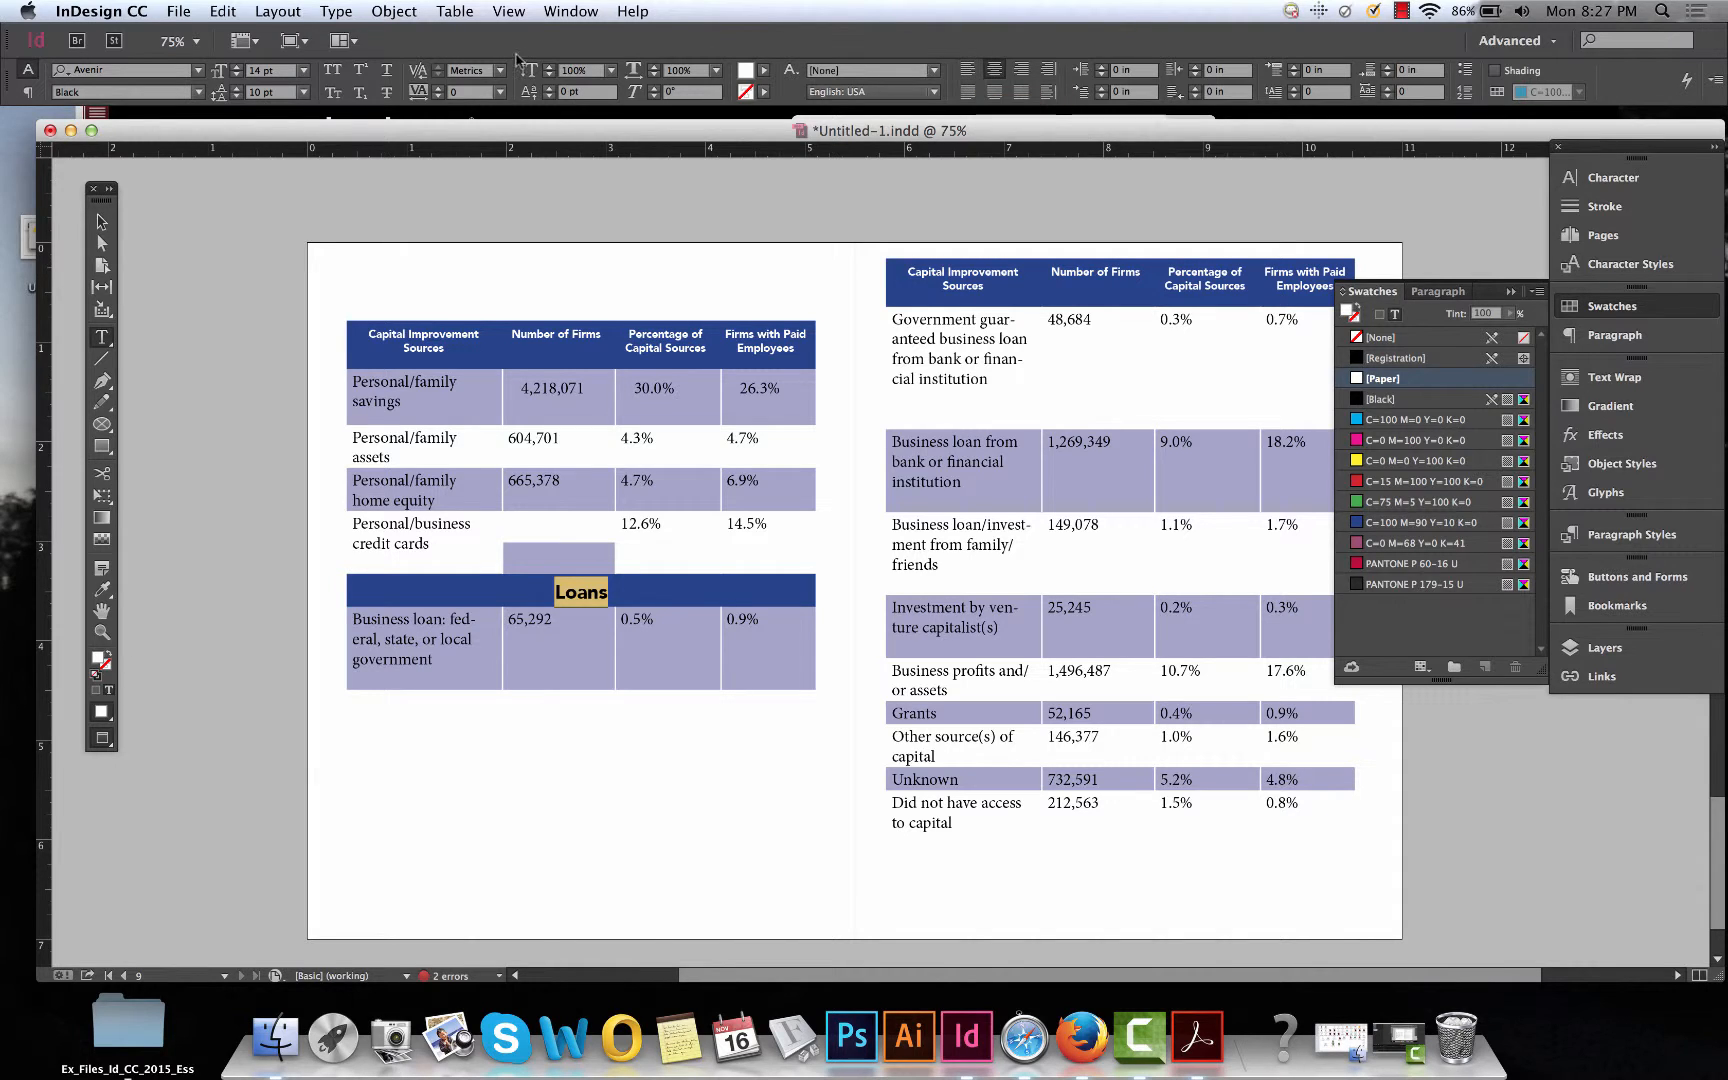
click(588, 592)
click(452, 11)
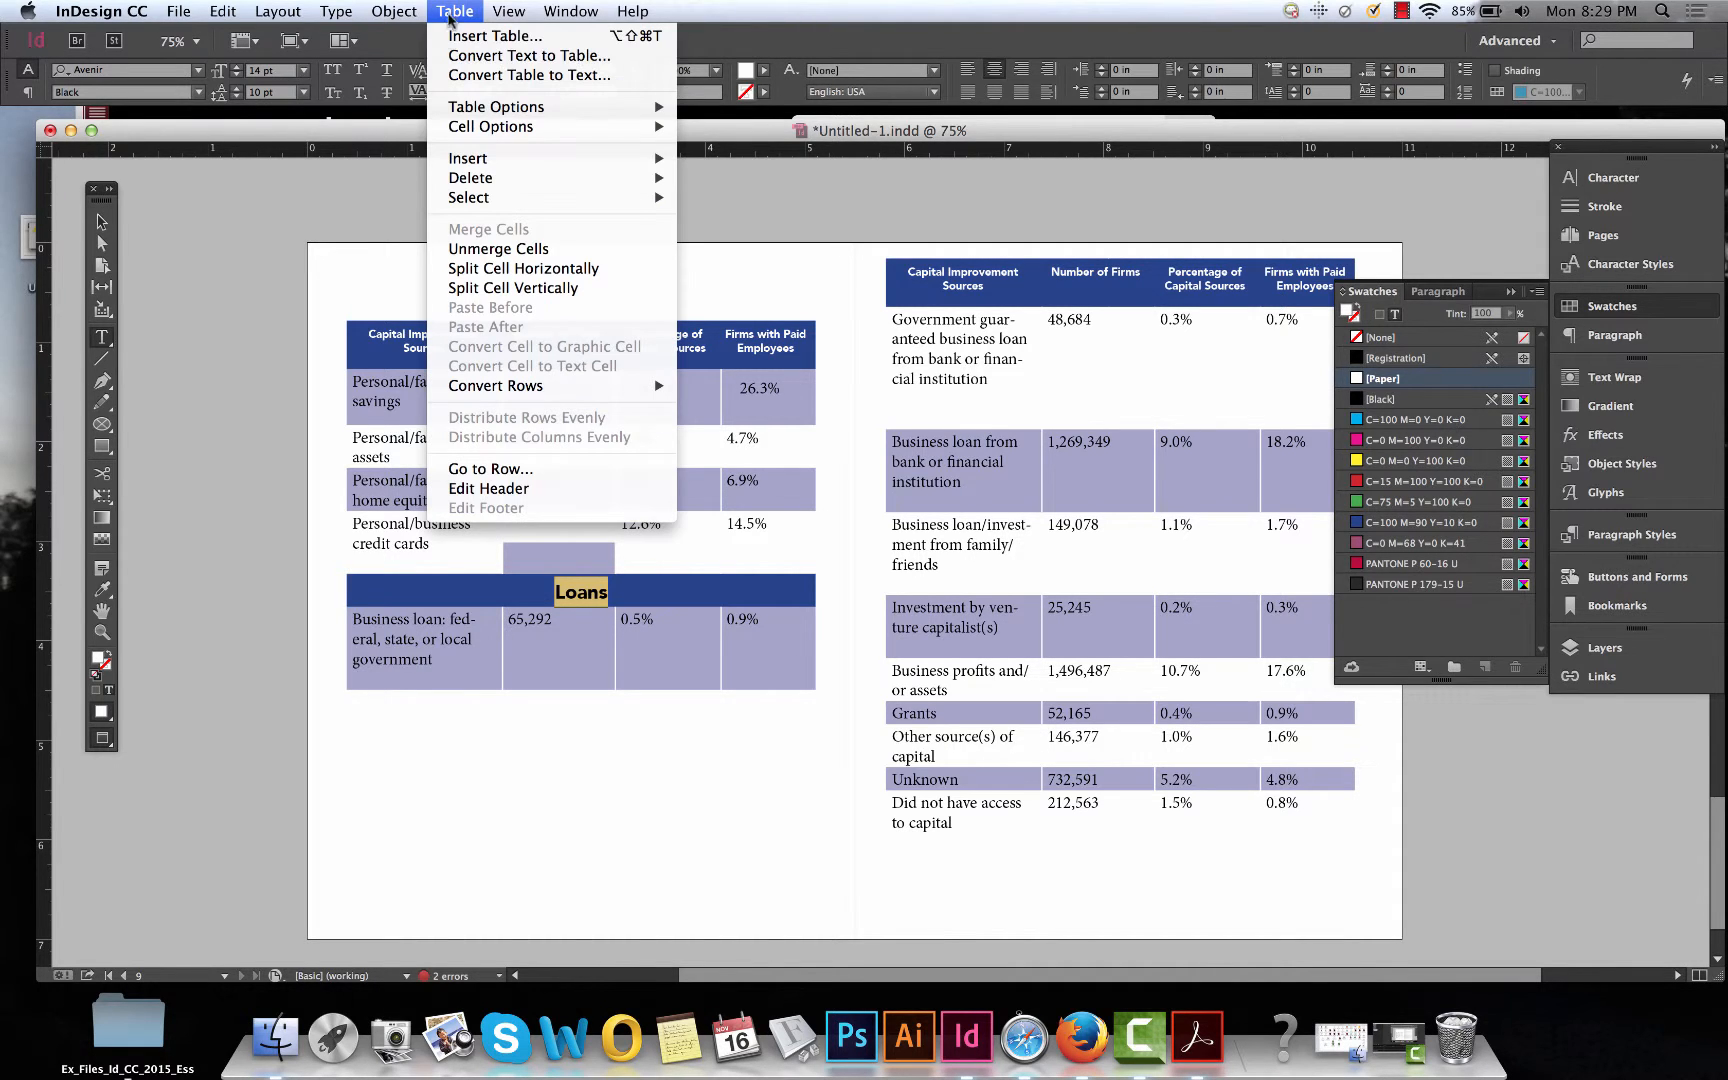
mouse_move(452, 117)
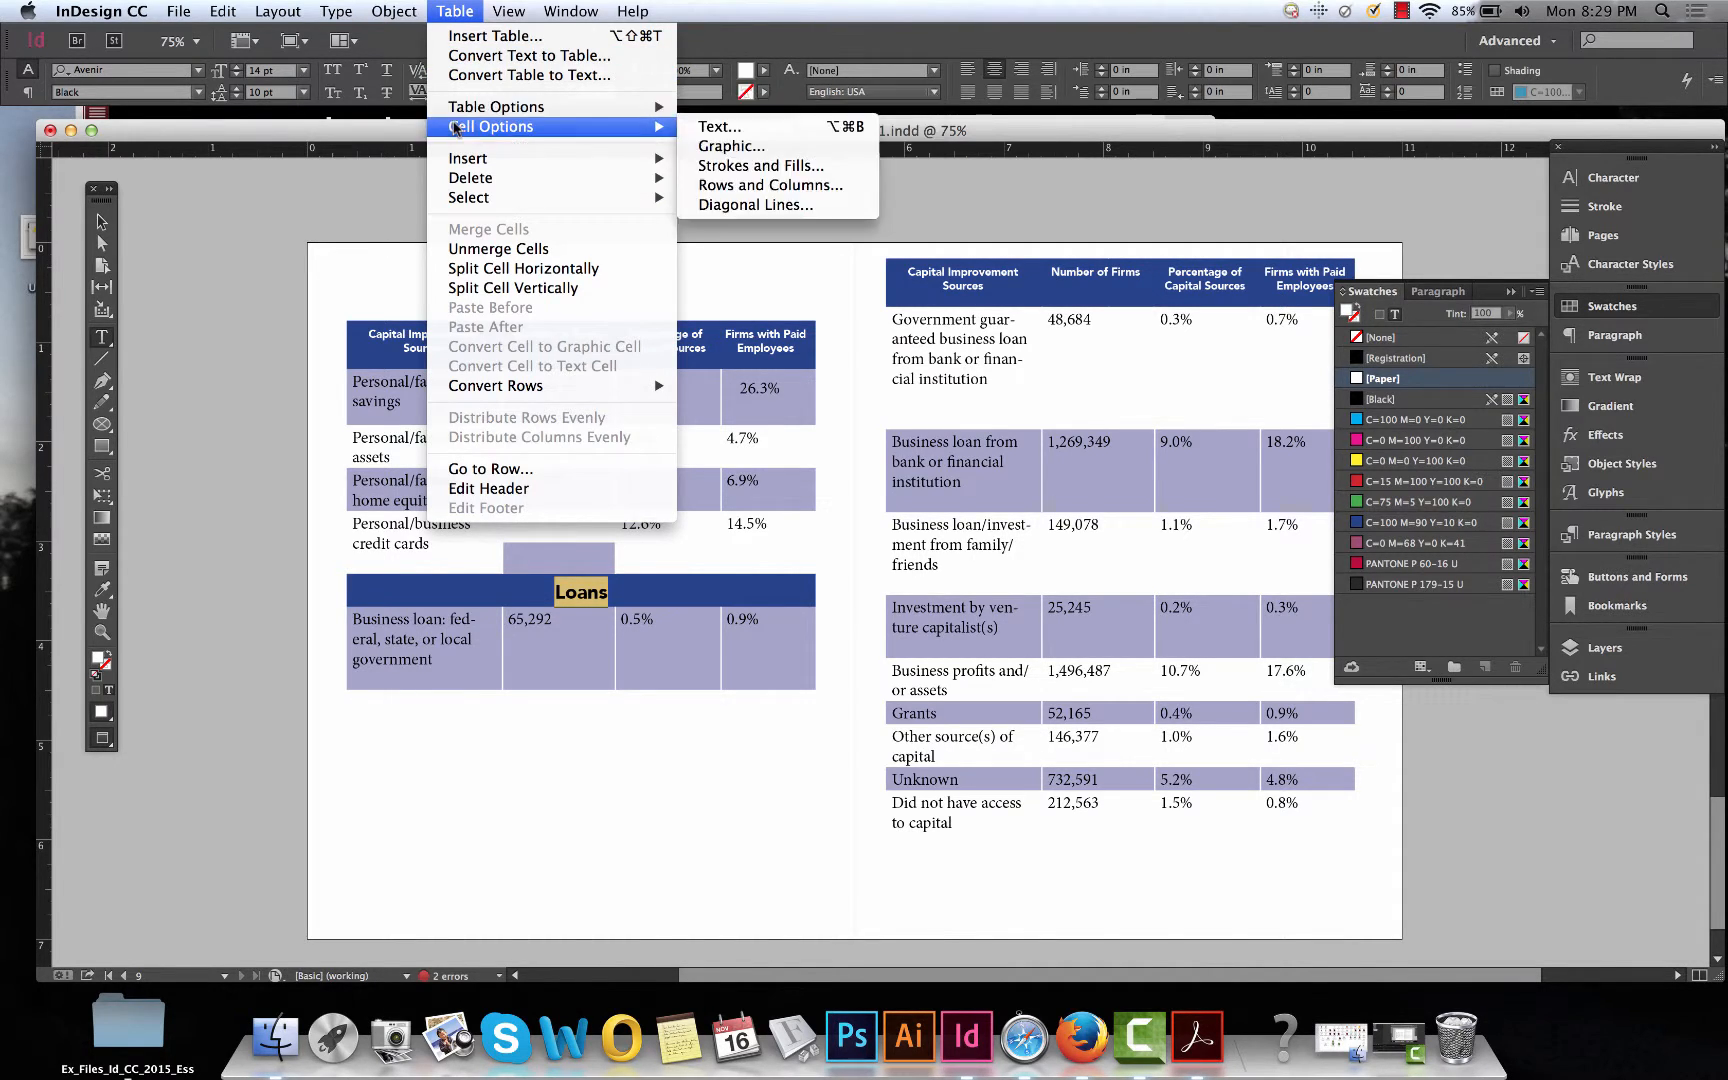
click(703, 128)
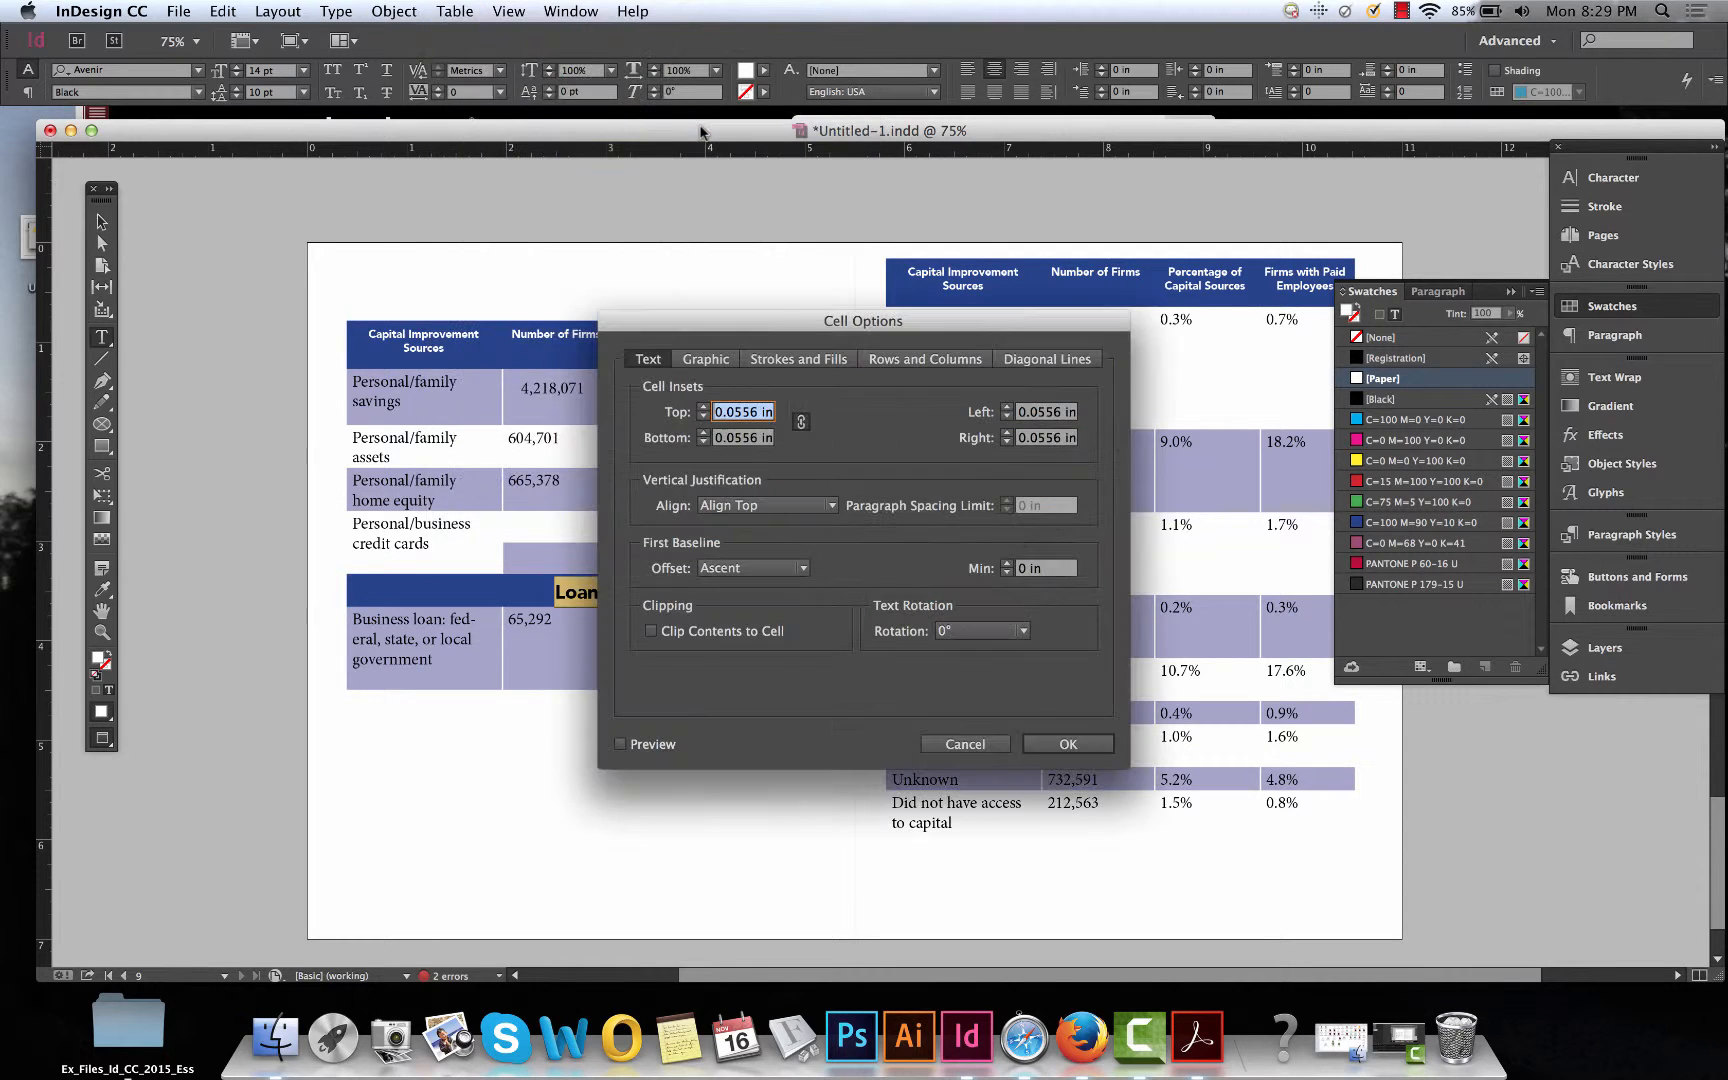
drag(701, 325, 896, 313)
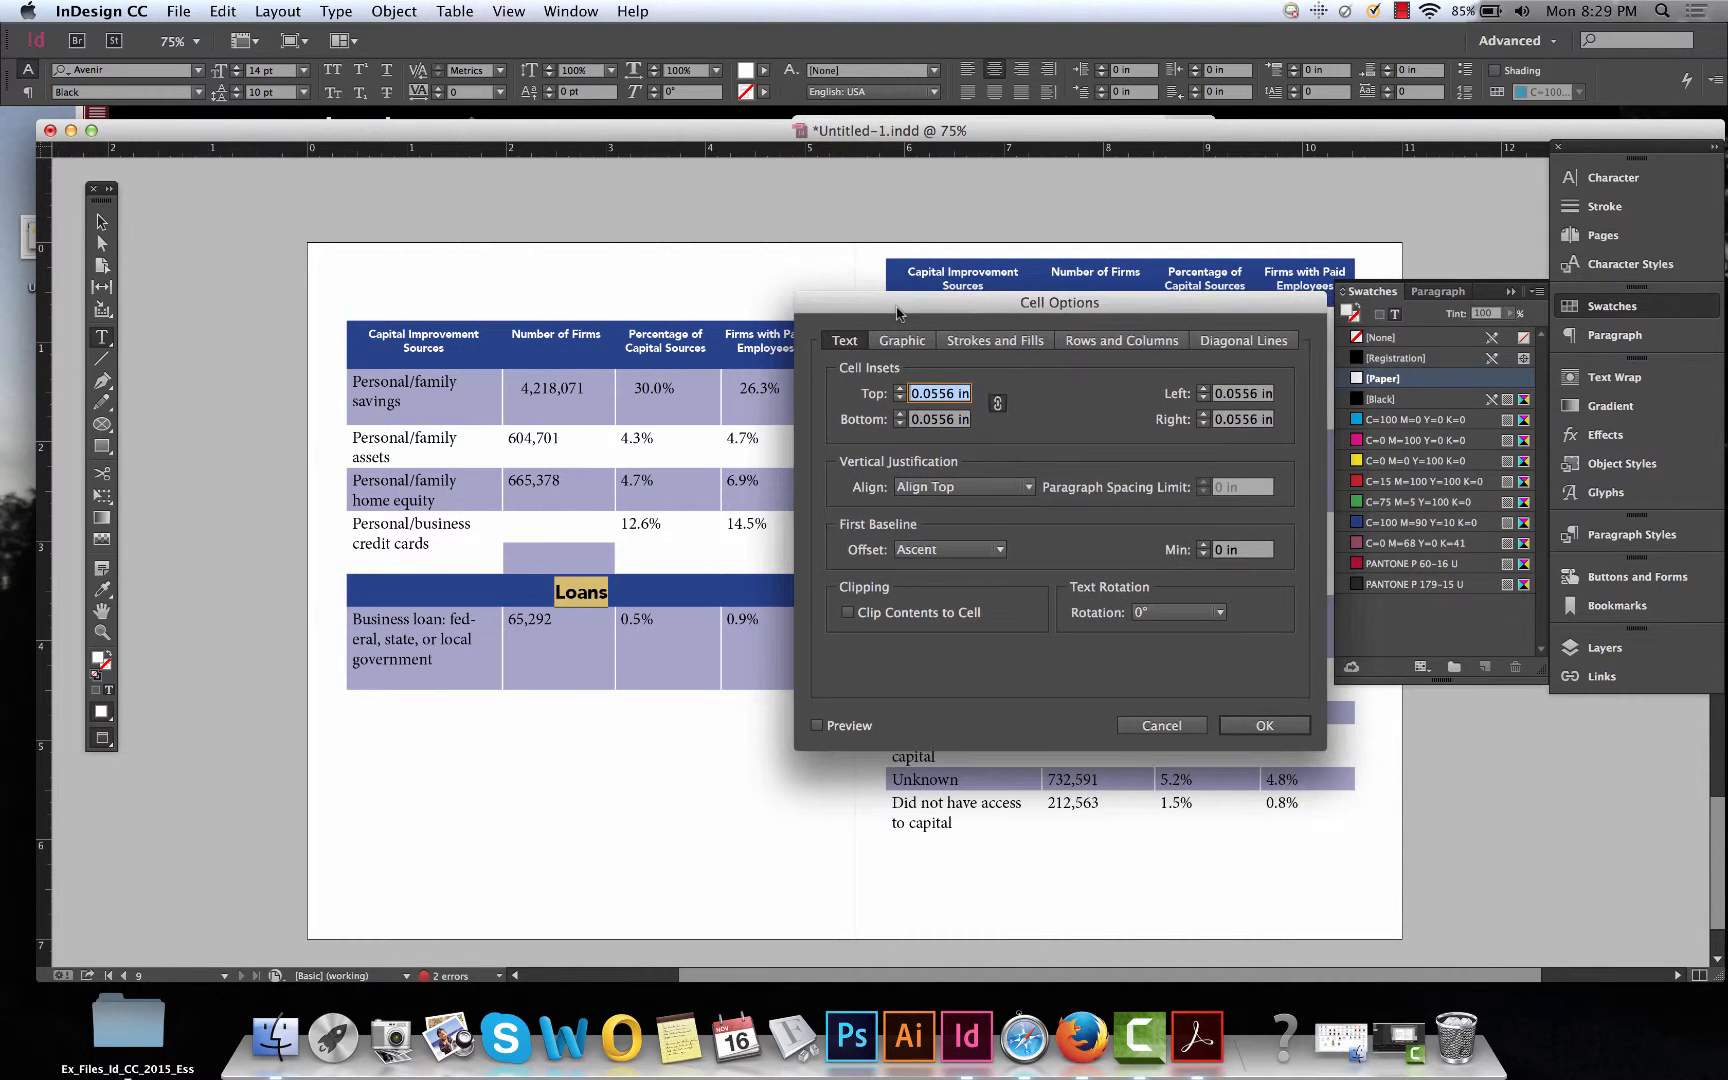
click(997, 404)
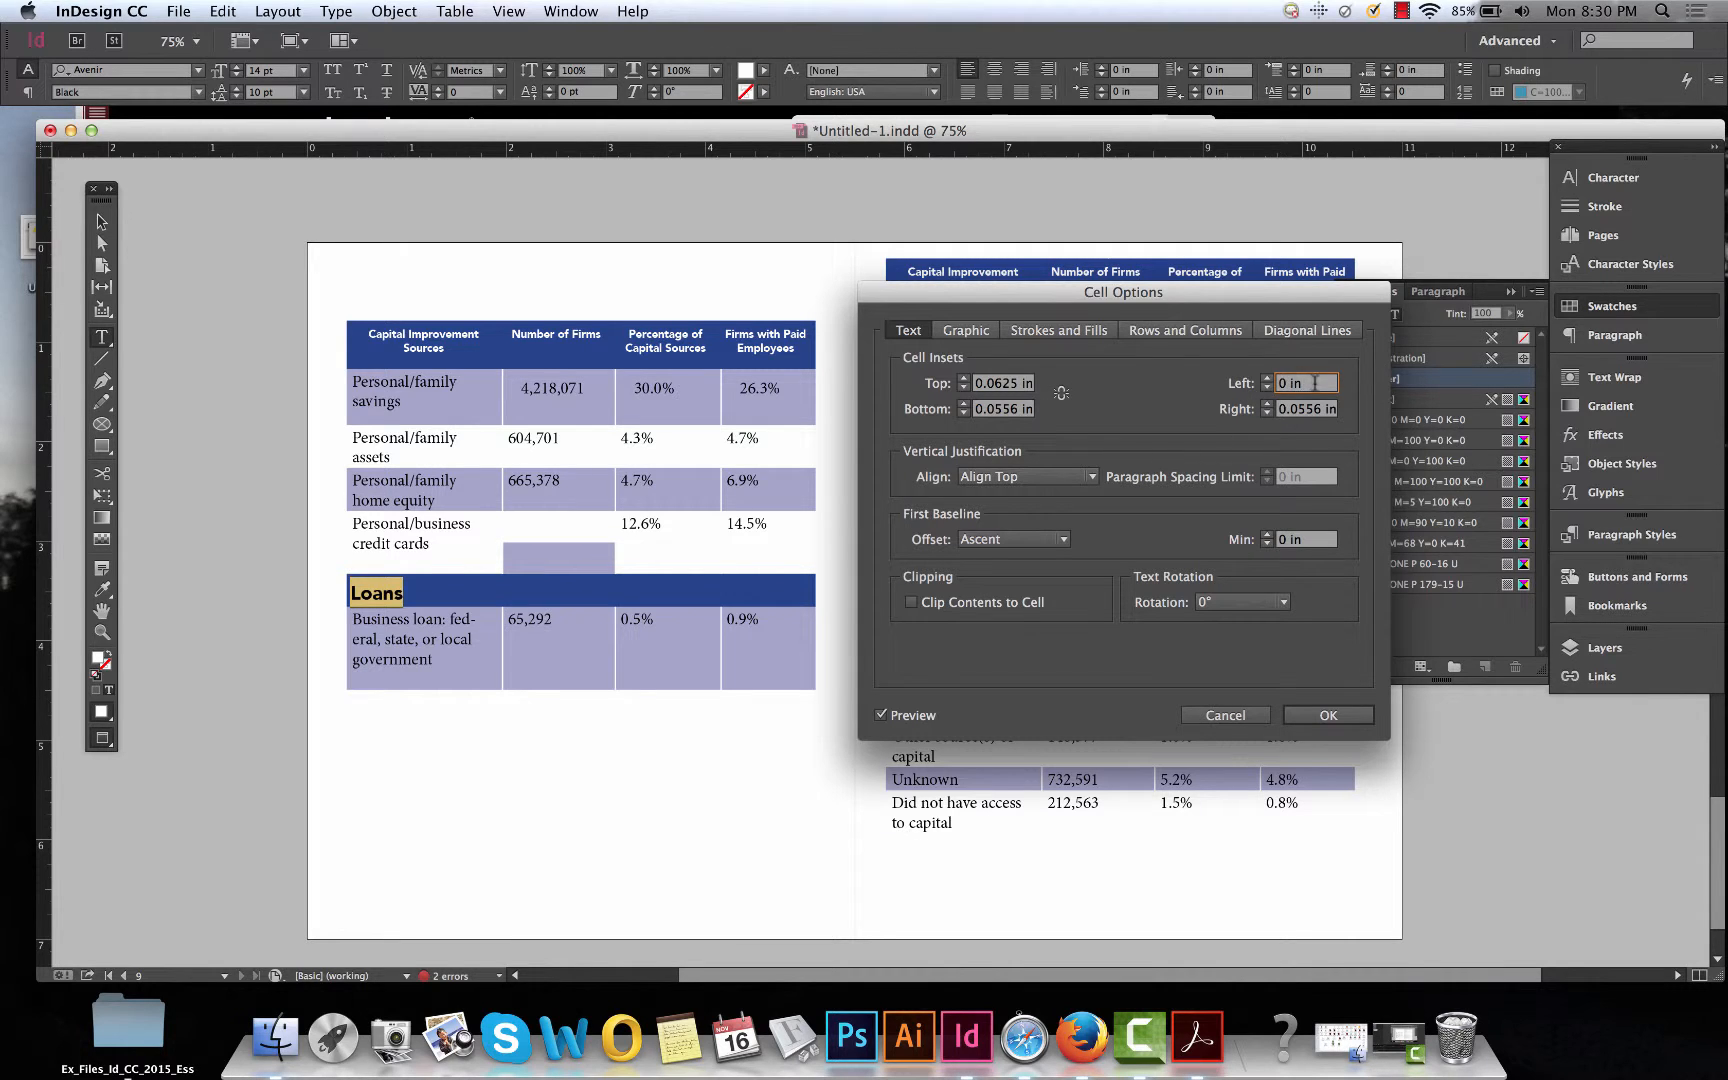
Try different left insets for the Loans cell, ending at 0.625 in, with a right inset of 0.125 in.
drag(1315, 383, 1249, 383)
key(Up)
key(Up)
key(Up)
key(Up)
key(Up)
key(Up)
key(Up)
key(Up)
key(Up)
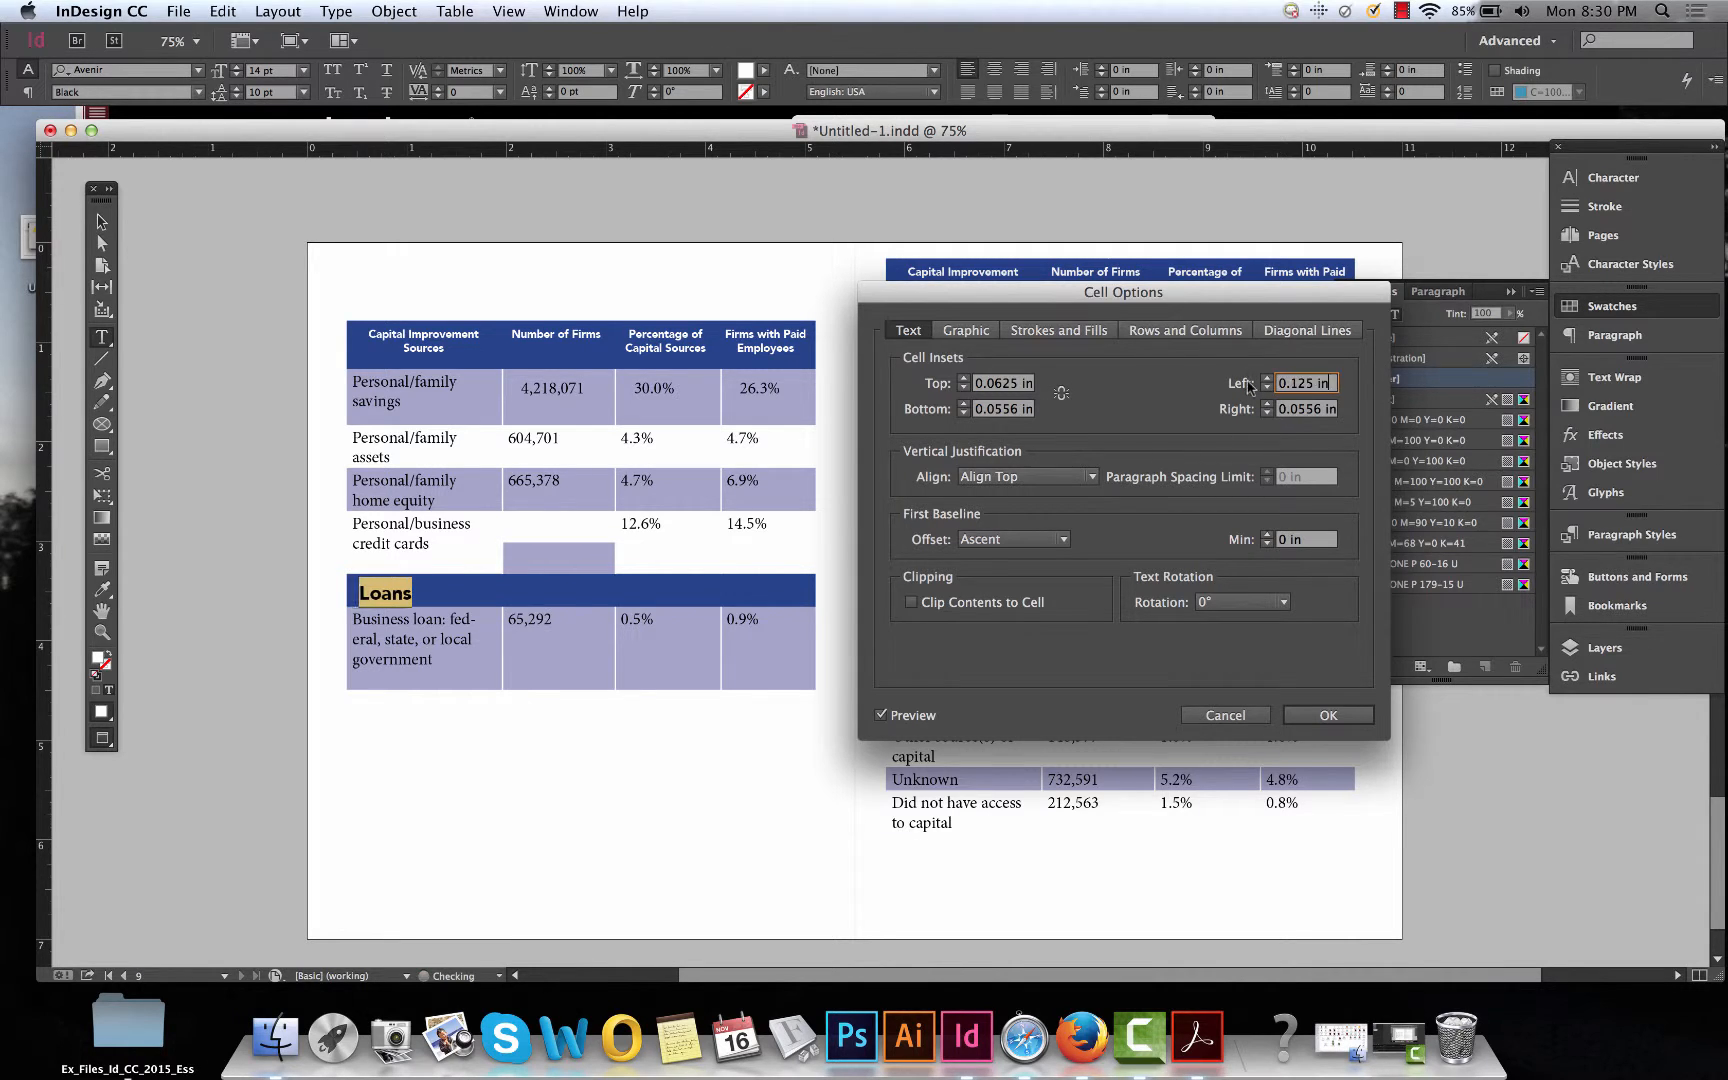
key(Down)
key(Down)
key(Down)
key(Down)
key(Down)
key(Down)
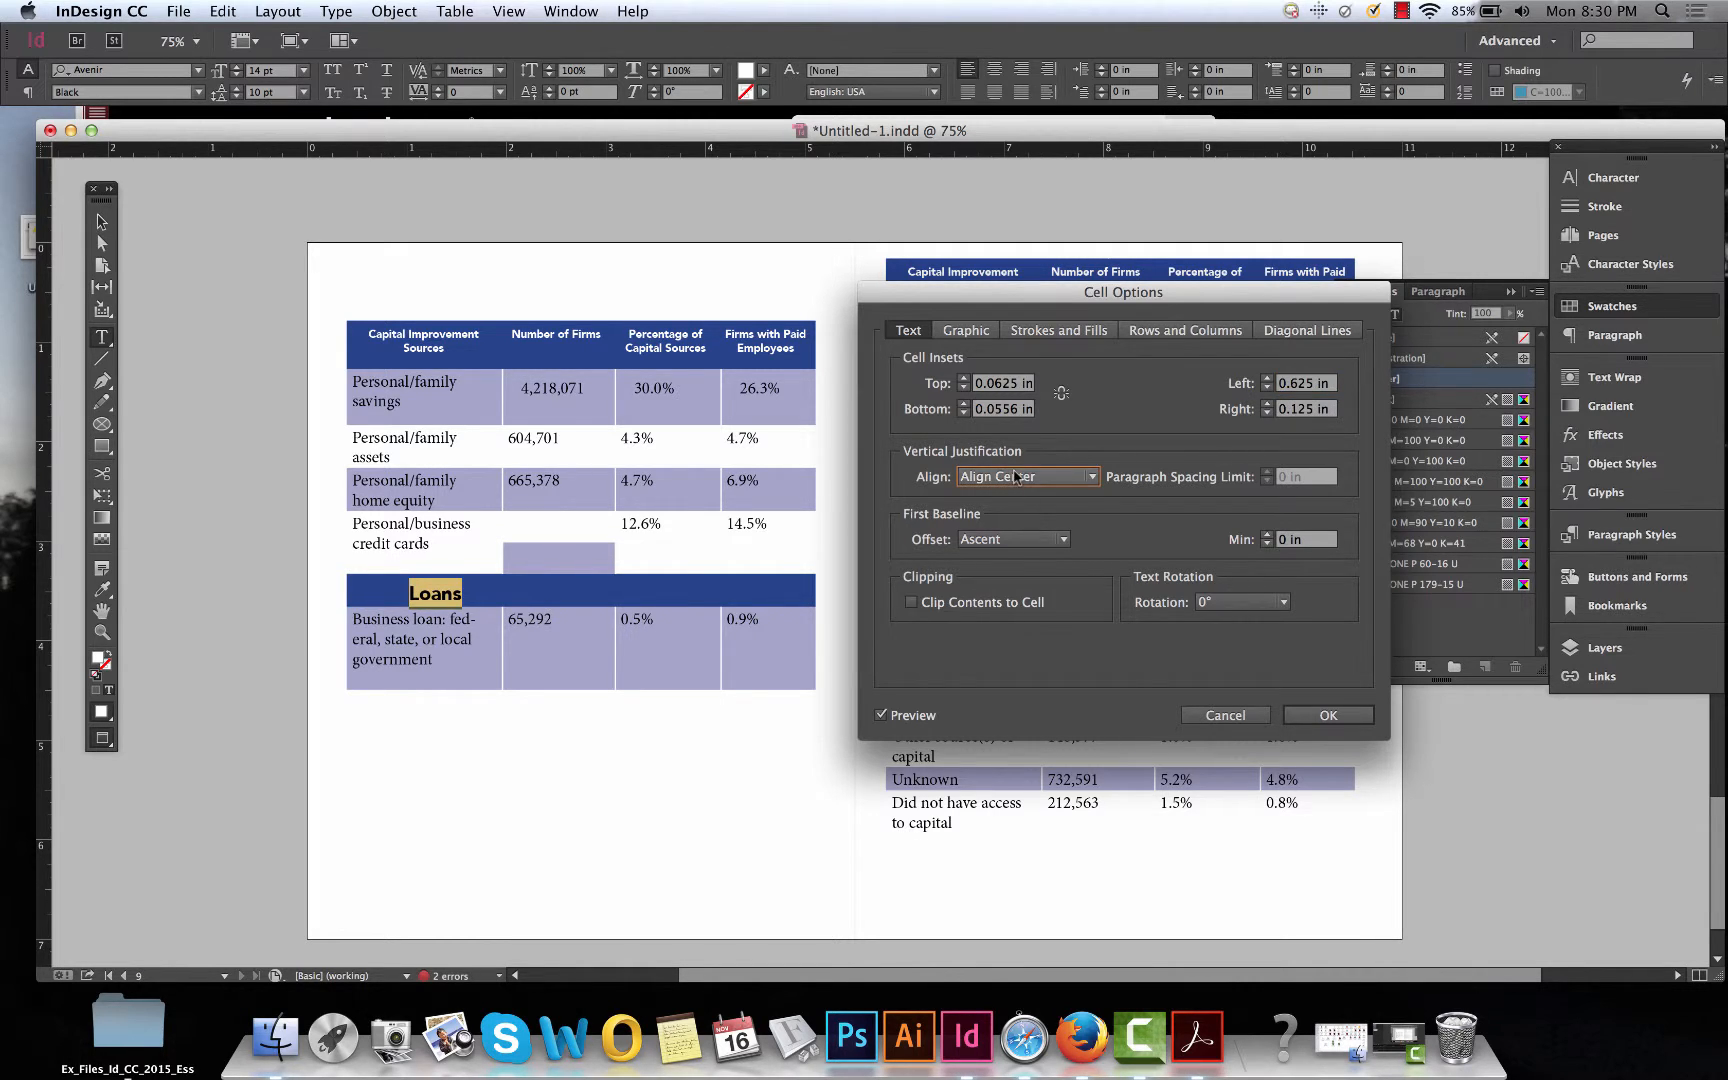
Try Align Bottom and Justify Vertically as the Loans cell's vertical justification, and look over the first baseline offset choices.
click(1018, 480)
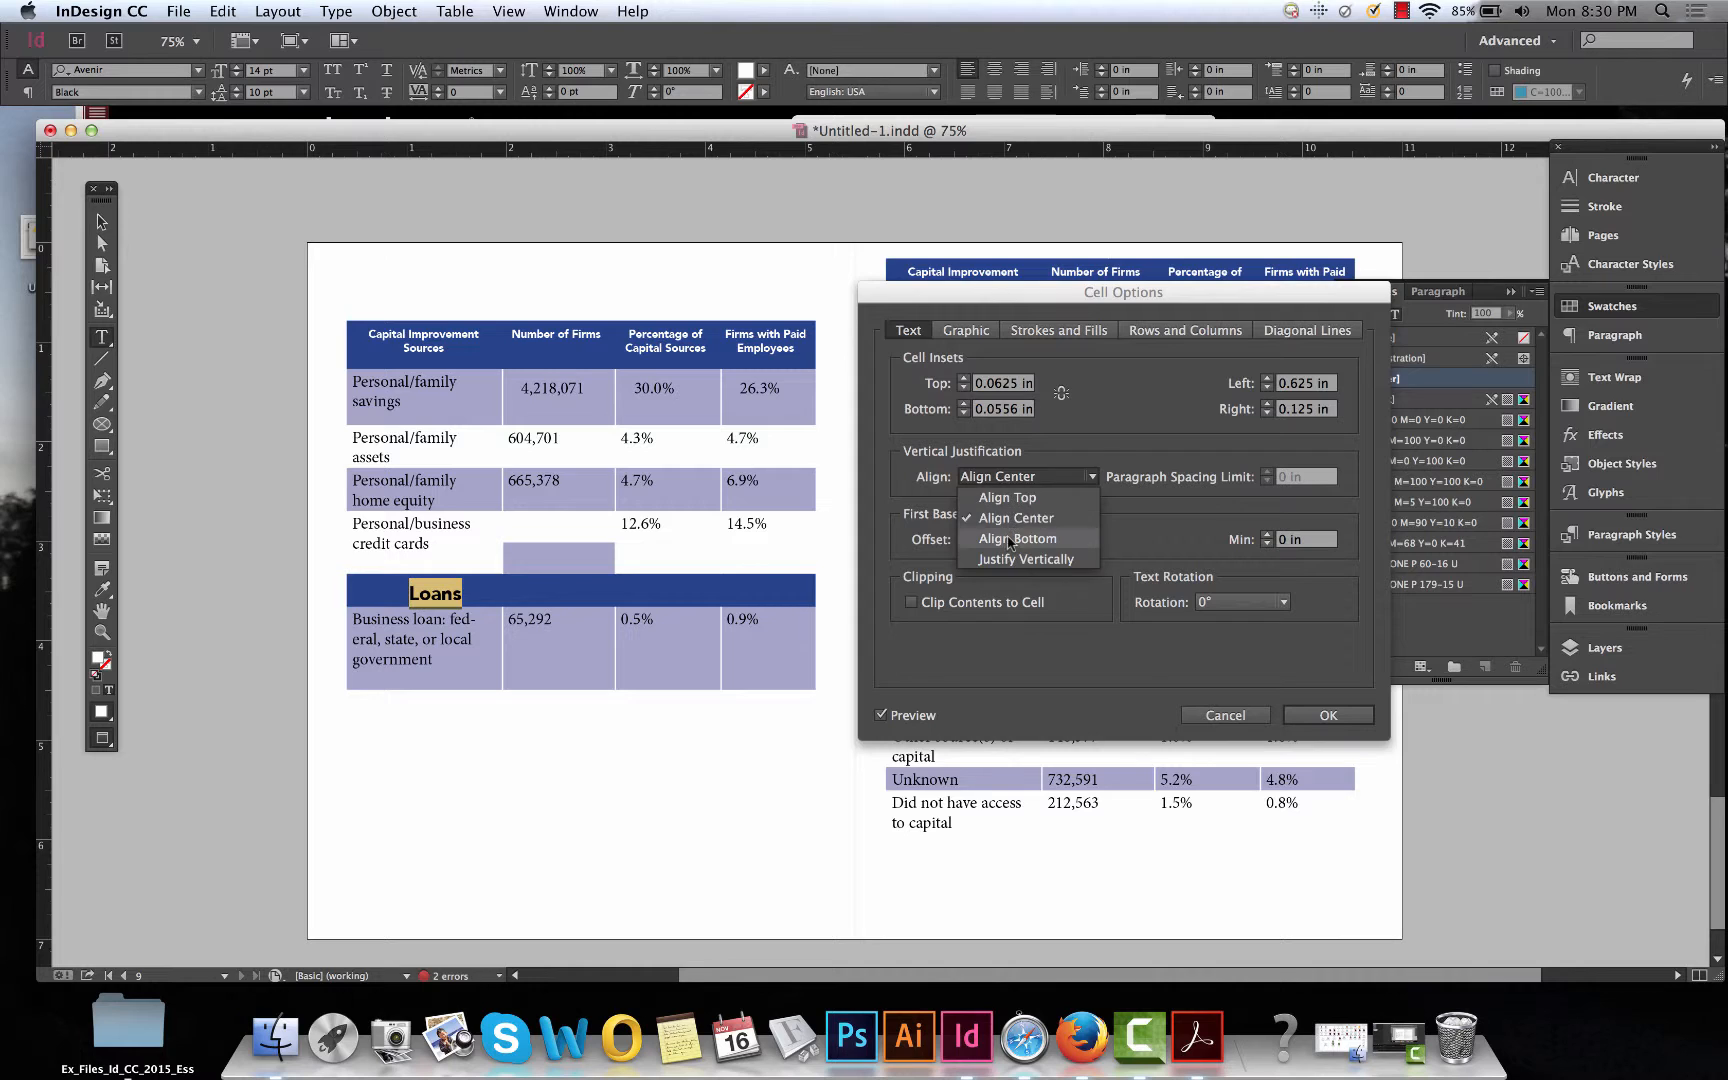
click(1017, 538)
click(1036, 481)
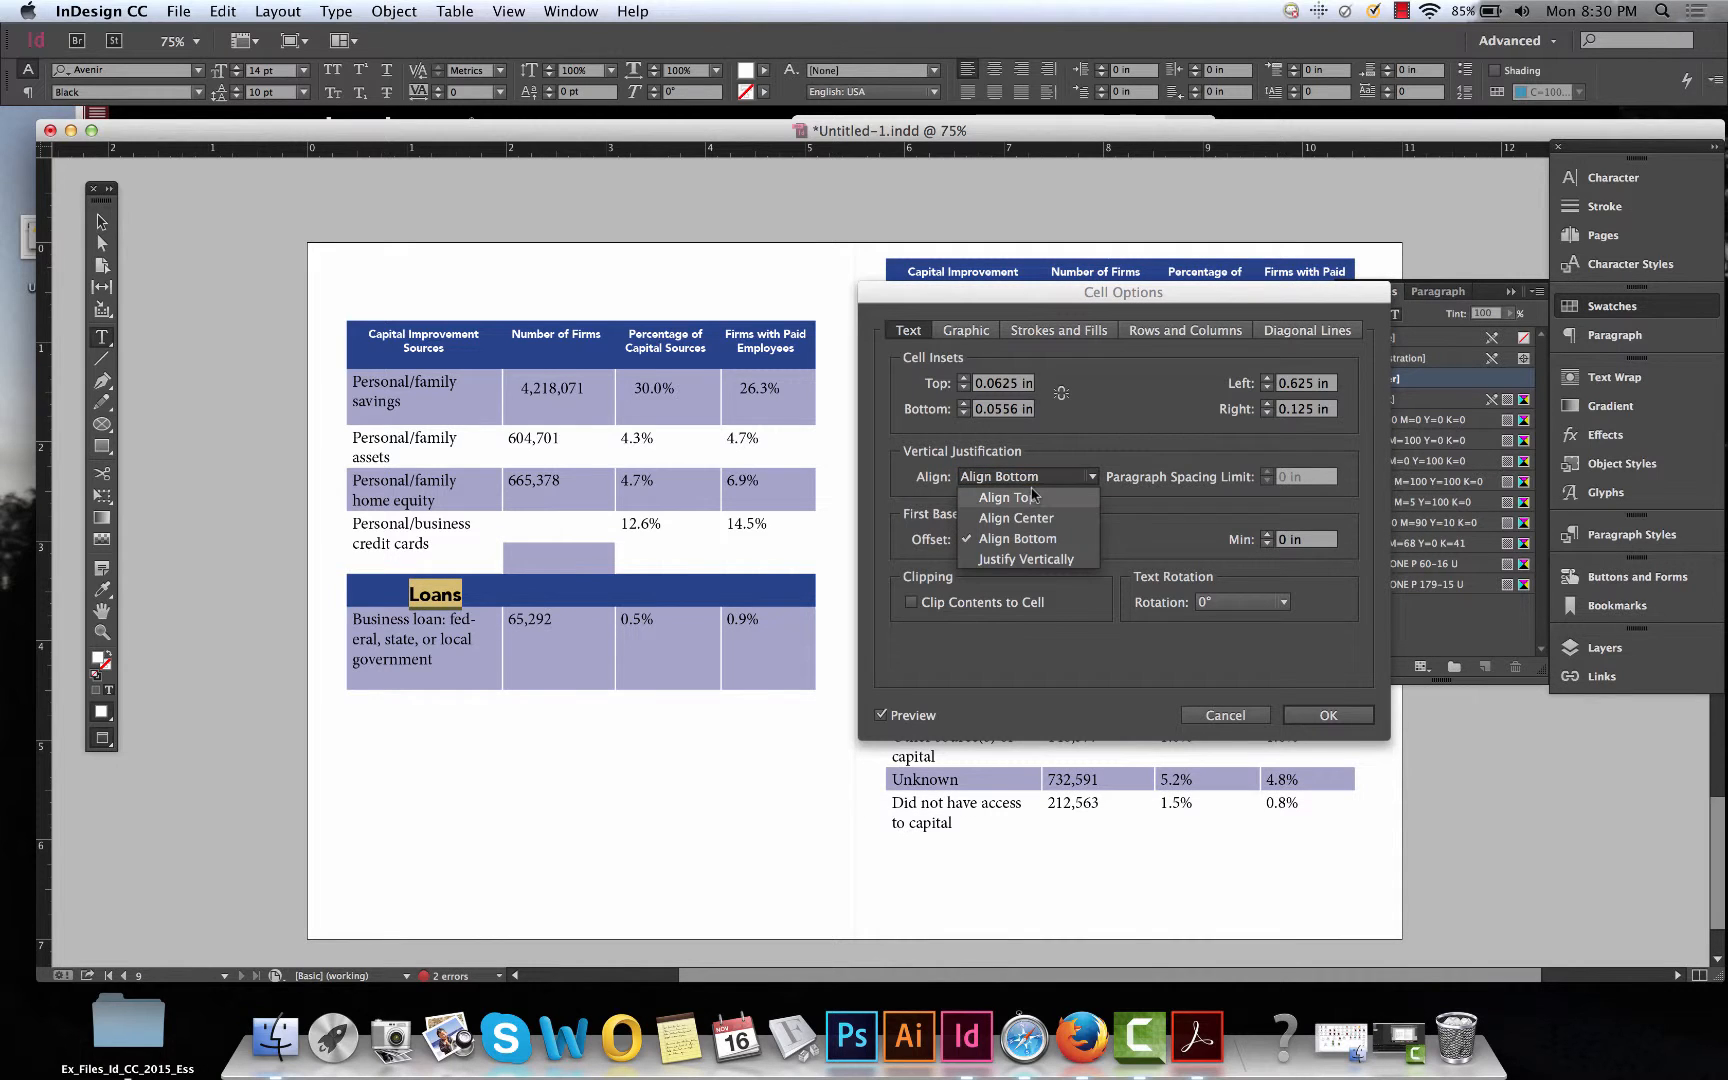
click(1024, 559)
click(1008, 541)
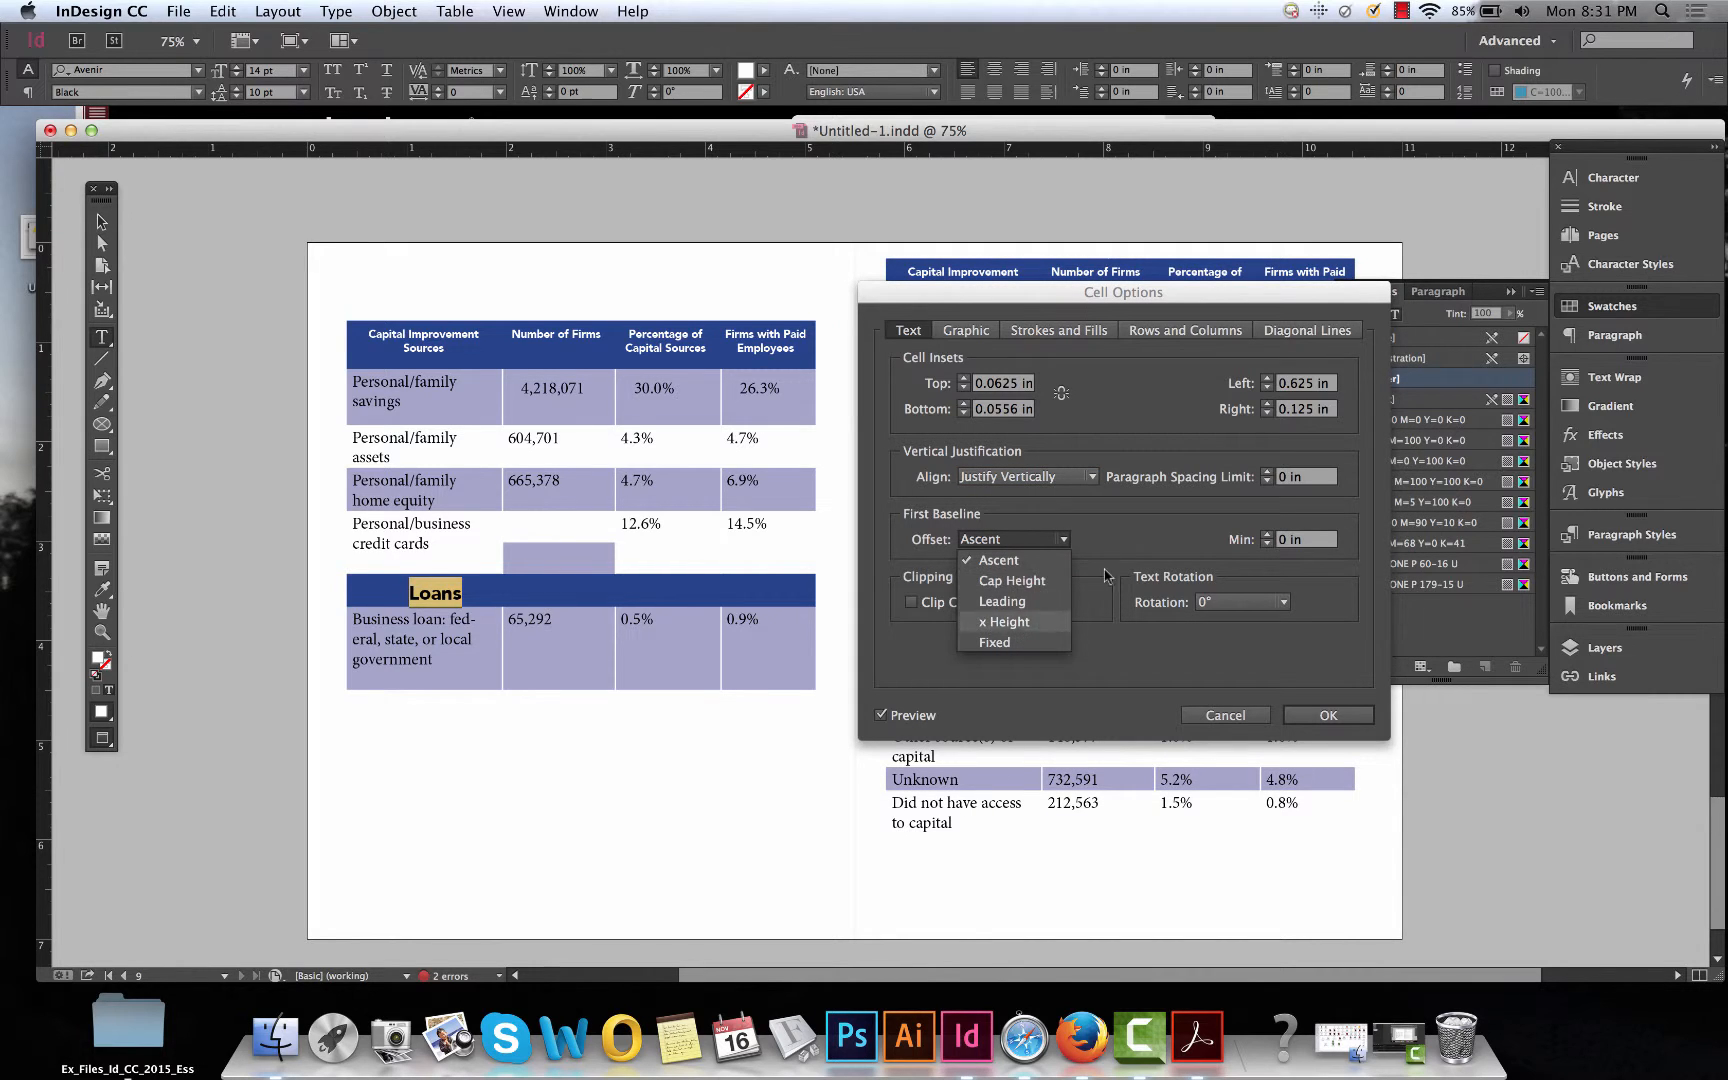
click(1110, 489)
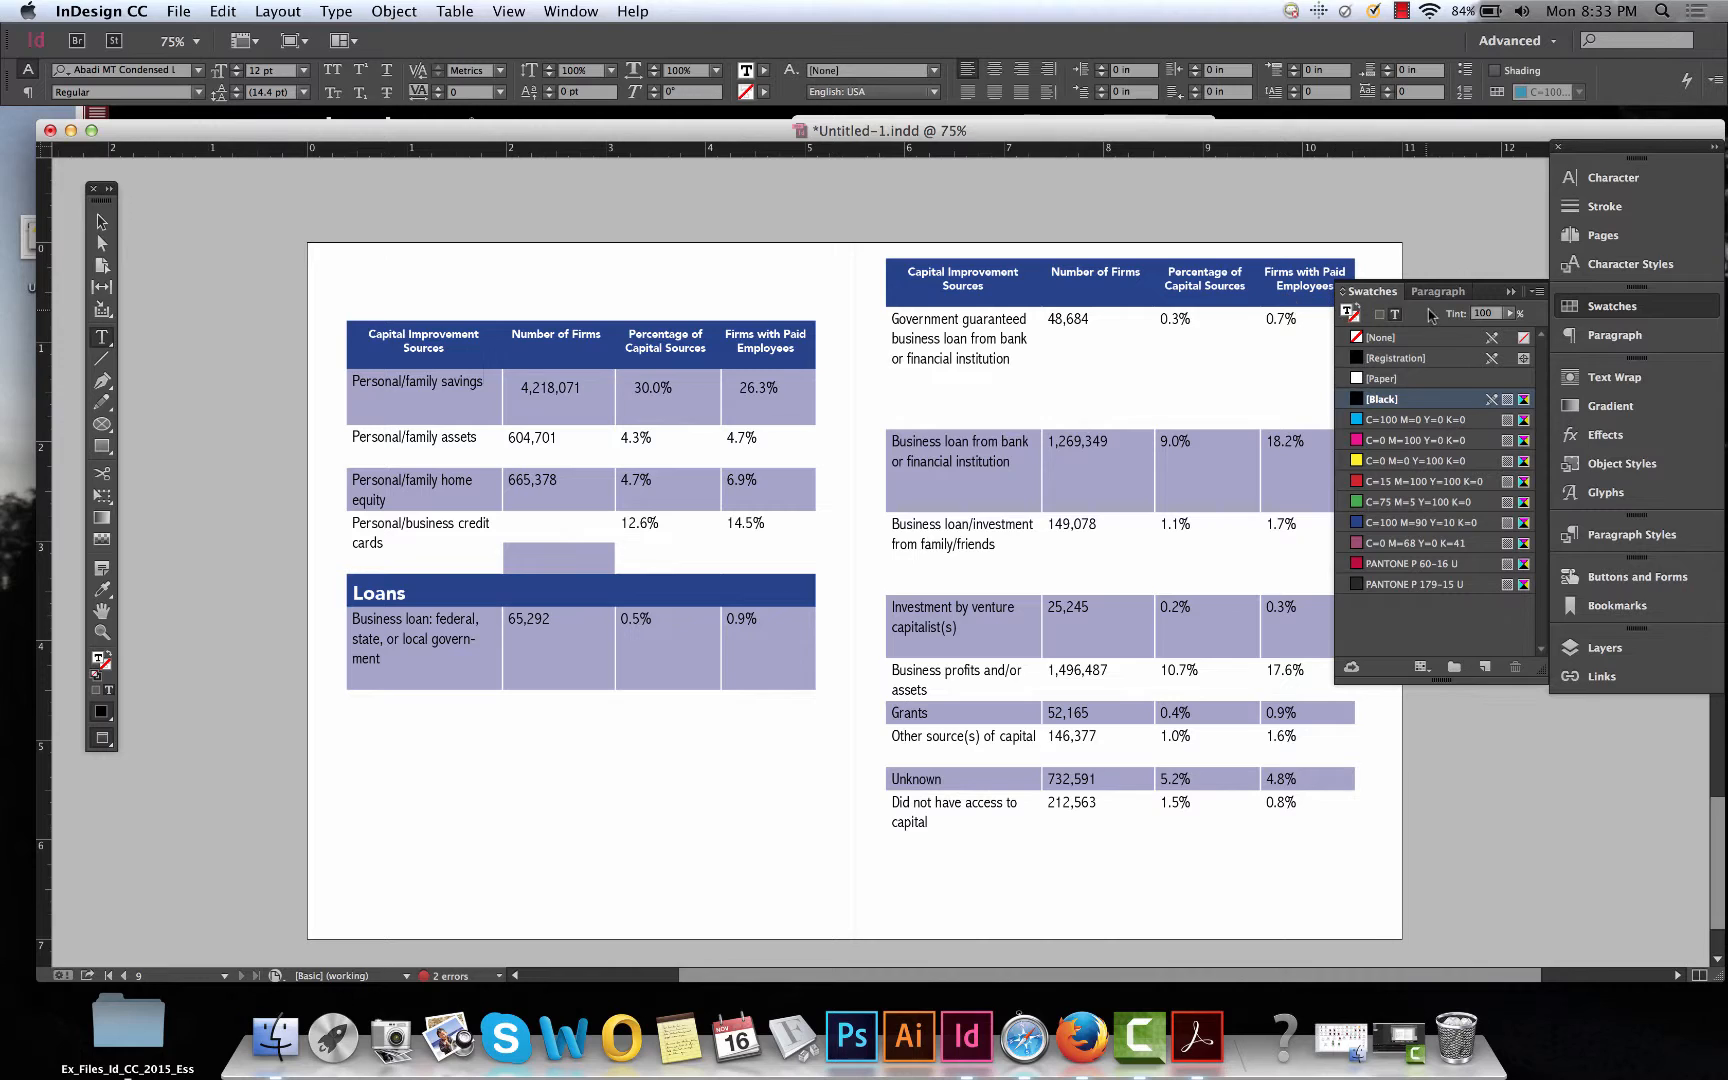
Collapse the Swatches panel and select the four rows from Personal/family savings to Personal/business credit cards.
click(1511, 292)
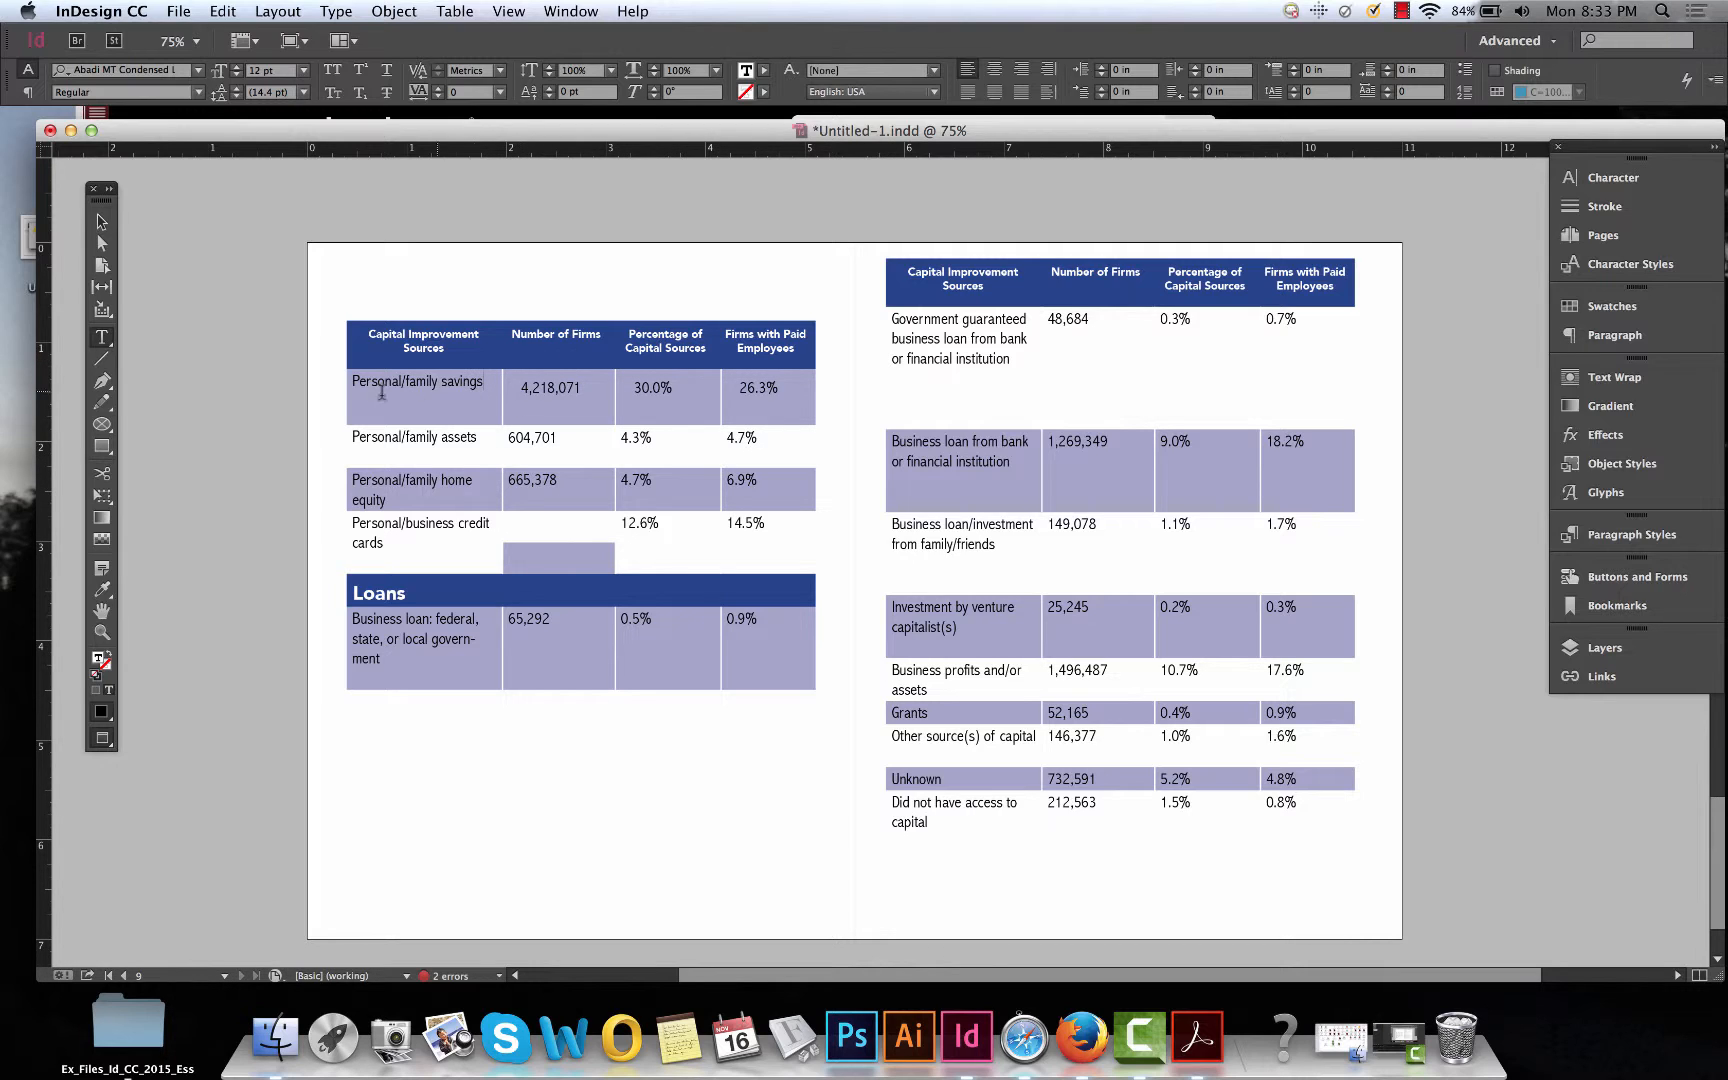
click(339, 392)
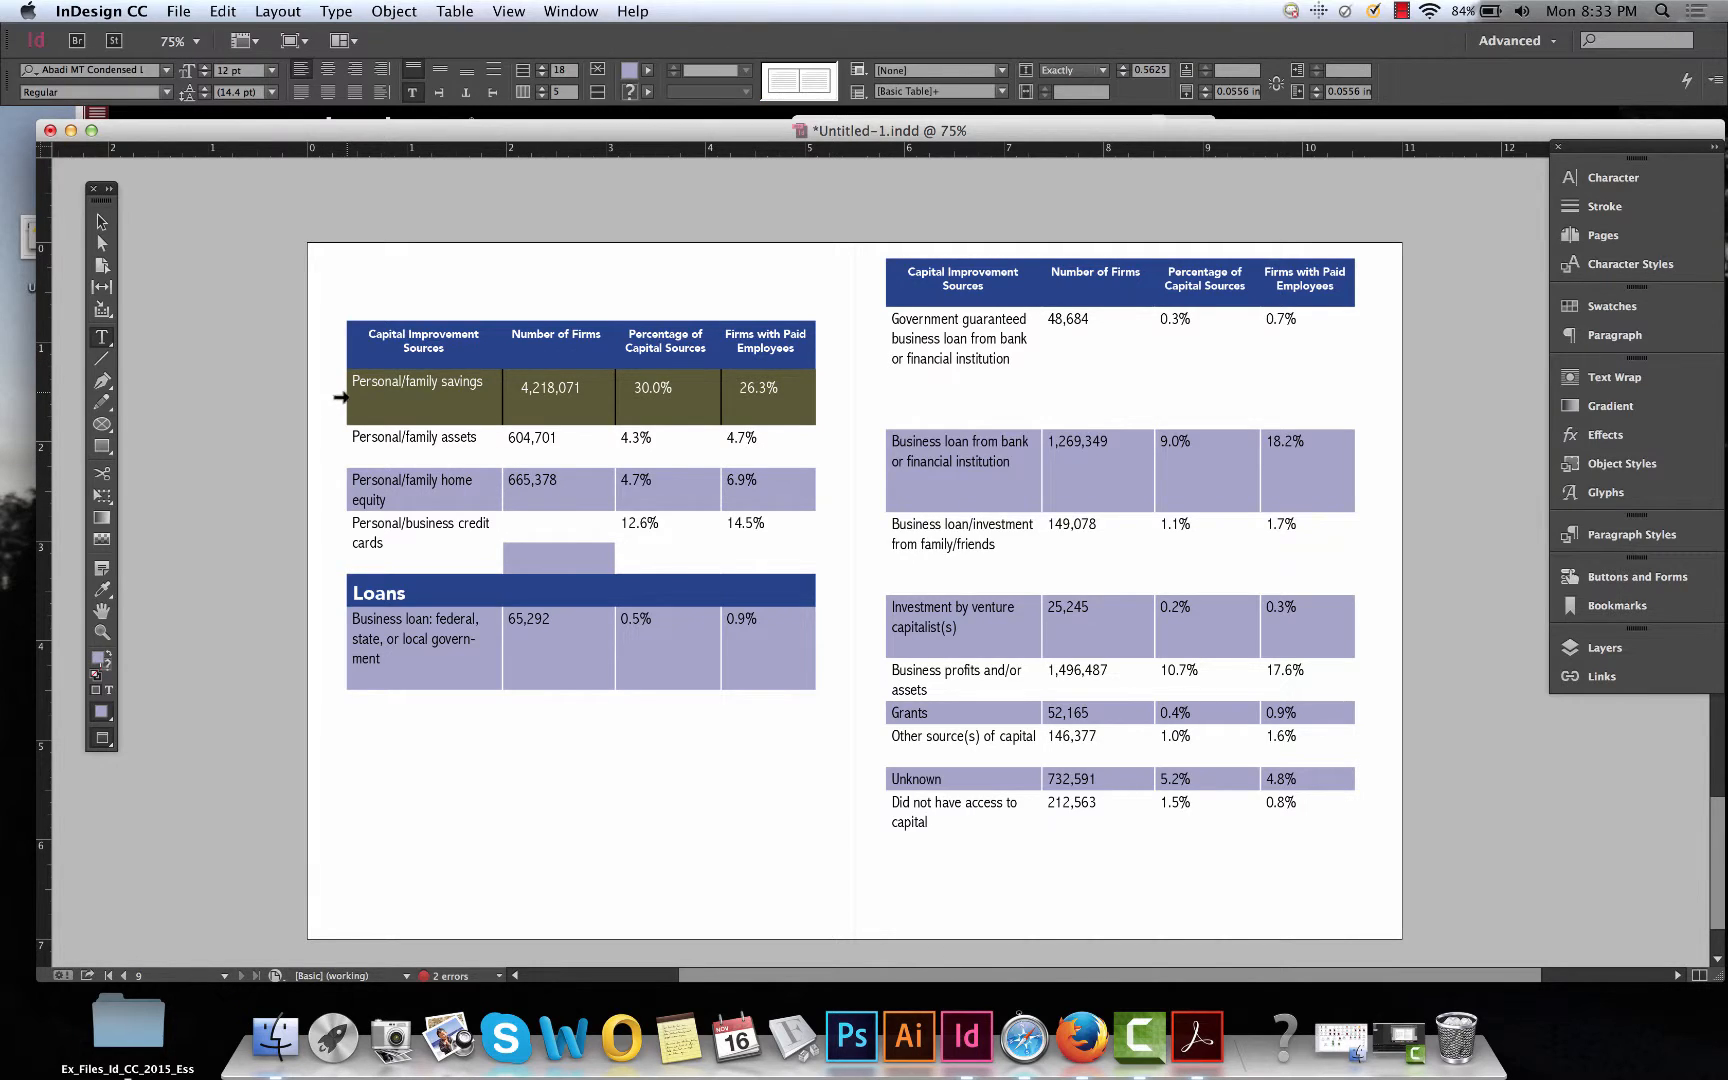
shift+click(341, 436)
shift+click(340, 485)
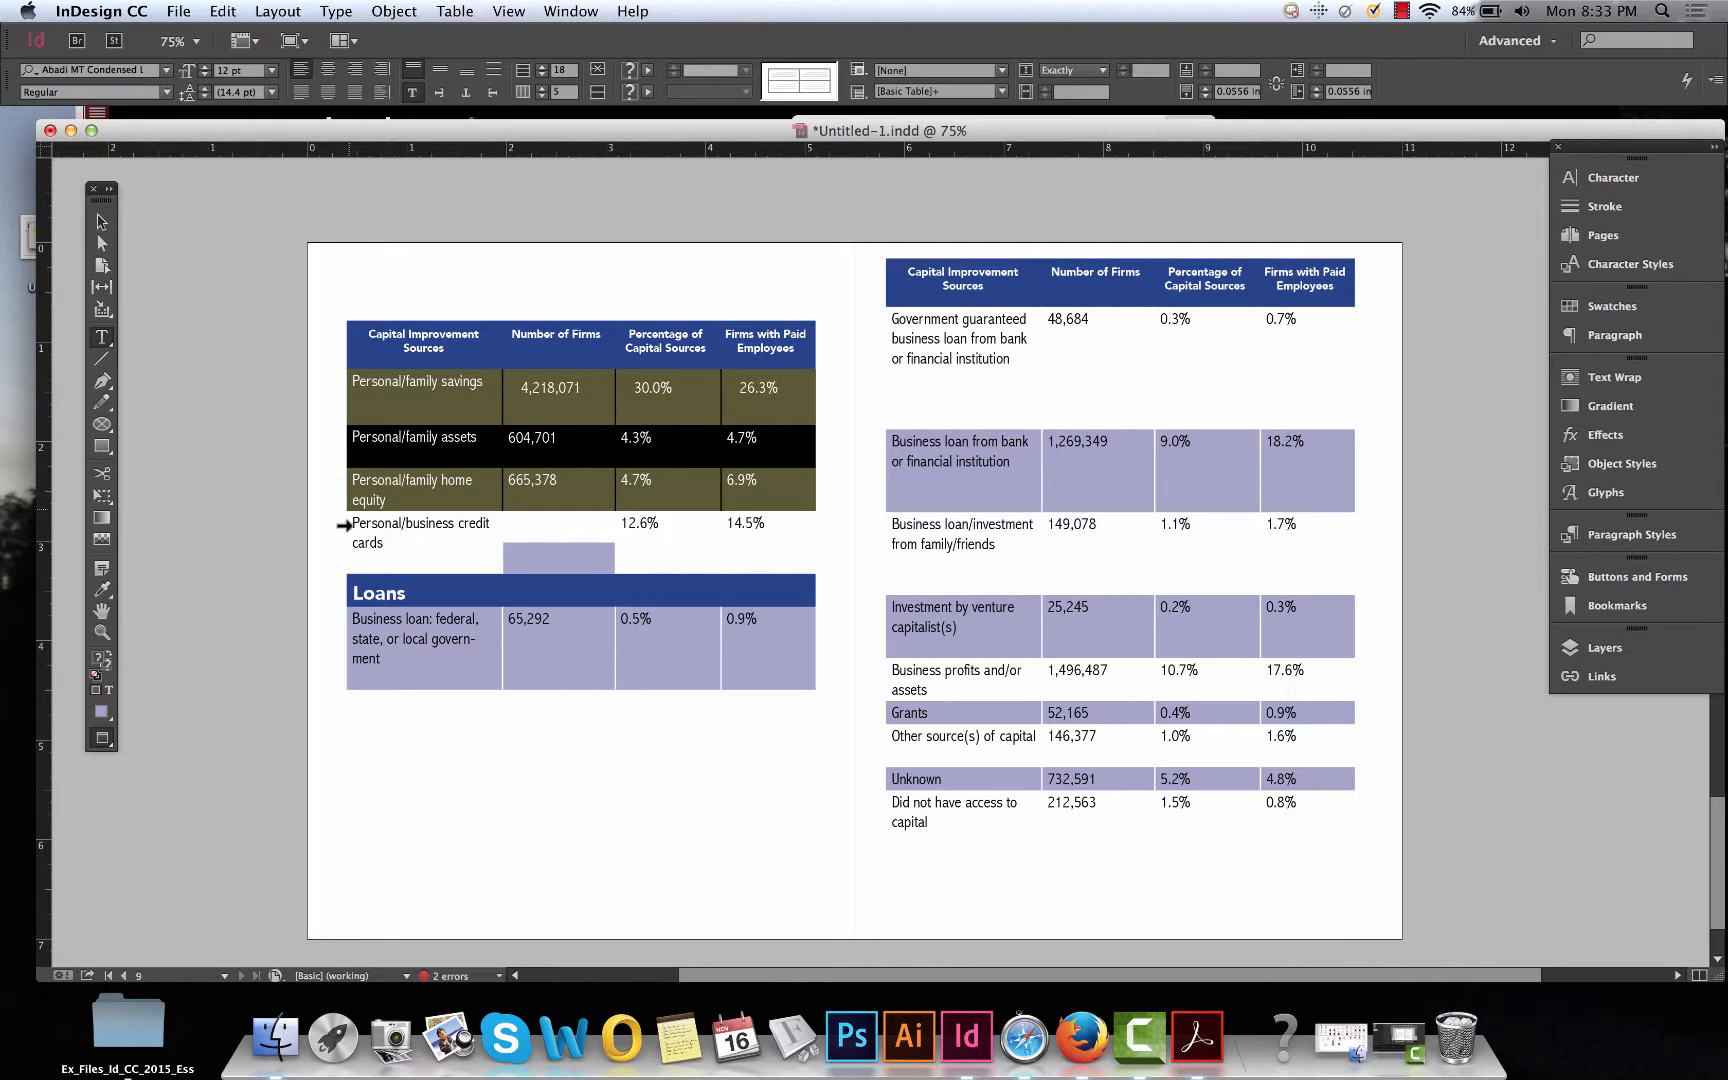
shift+click(344, 525)
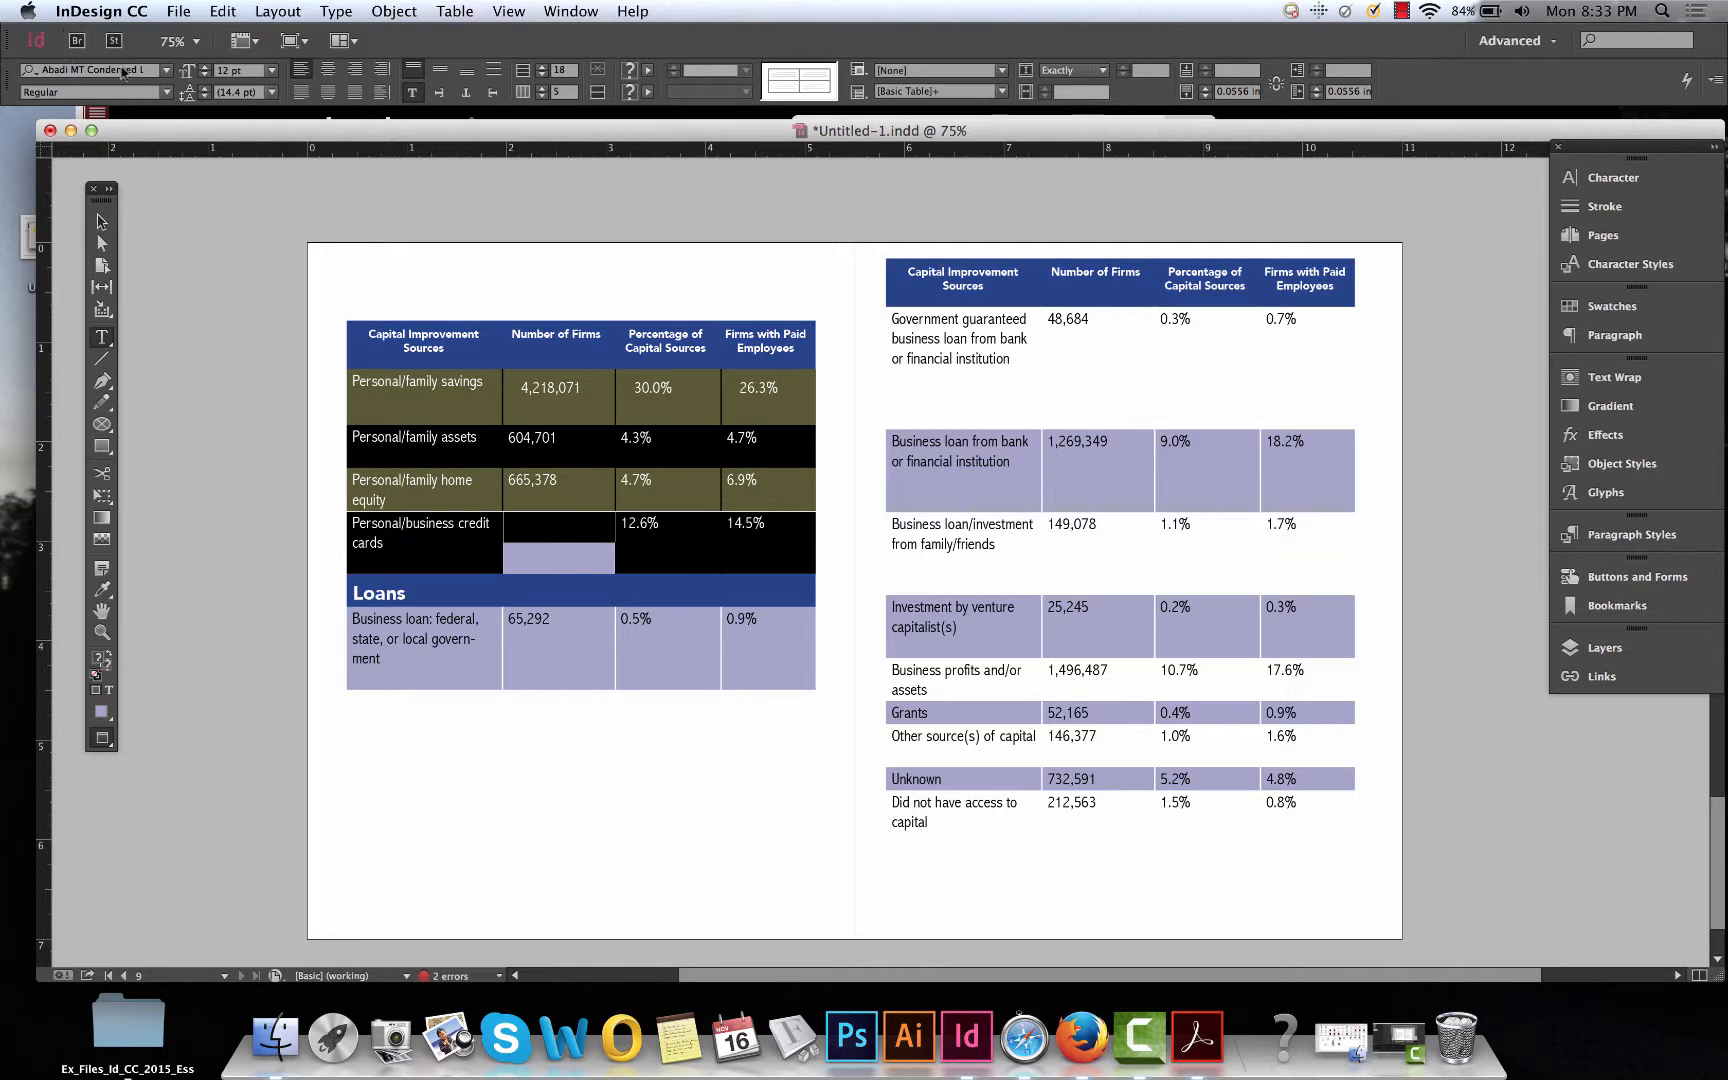
click(568, 557)
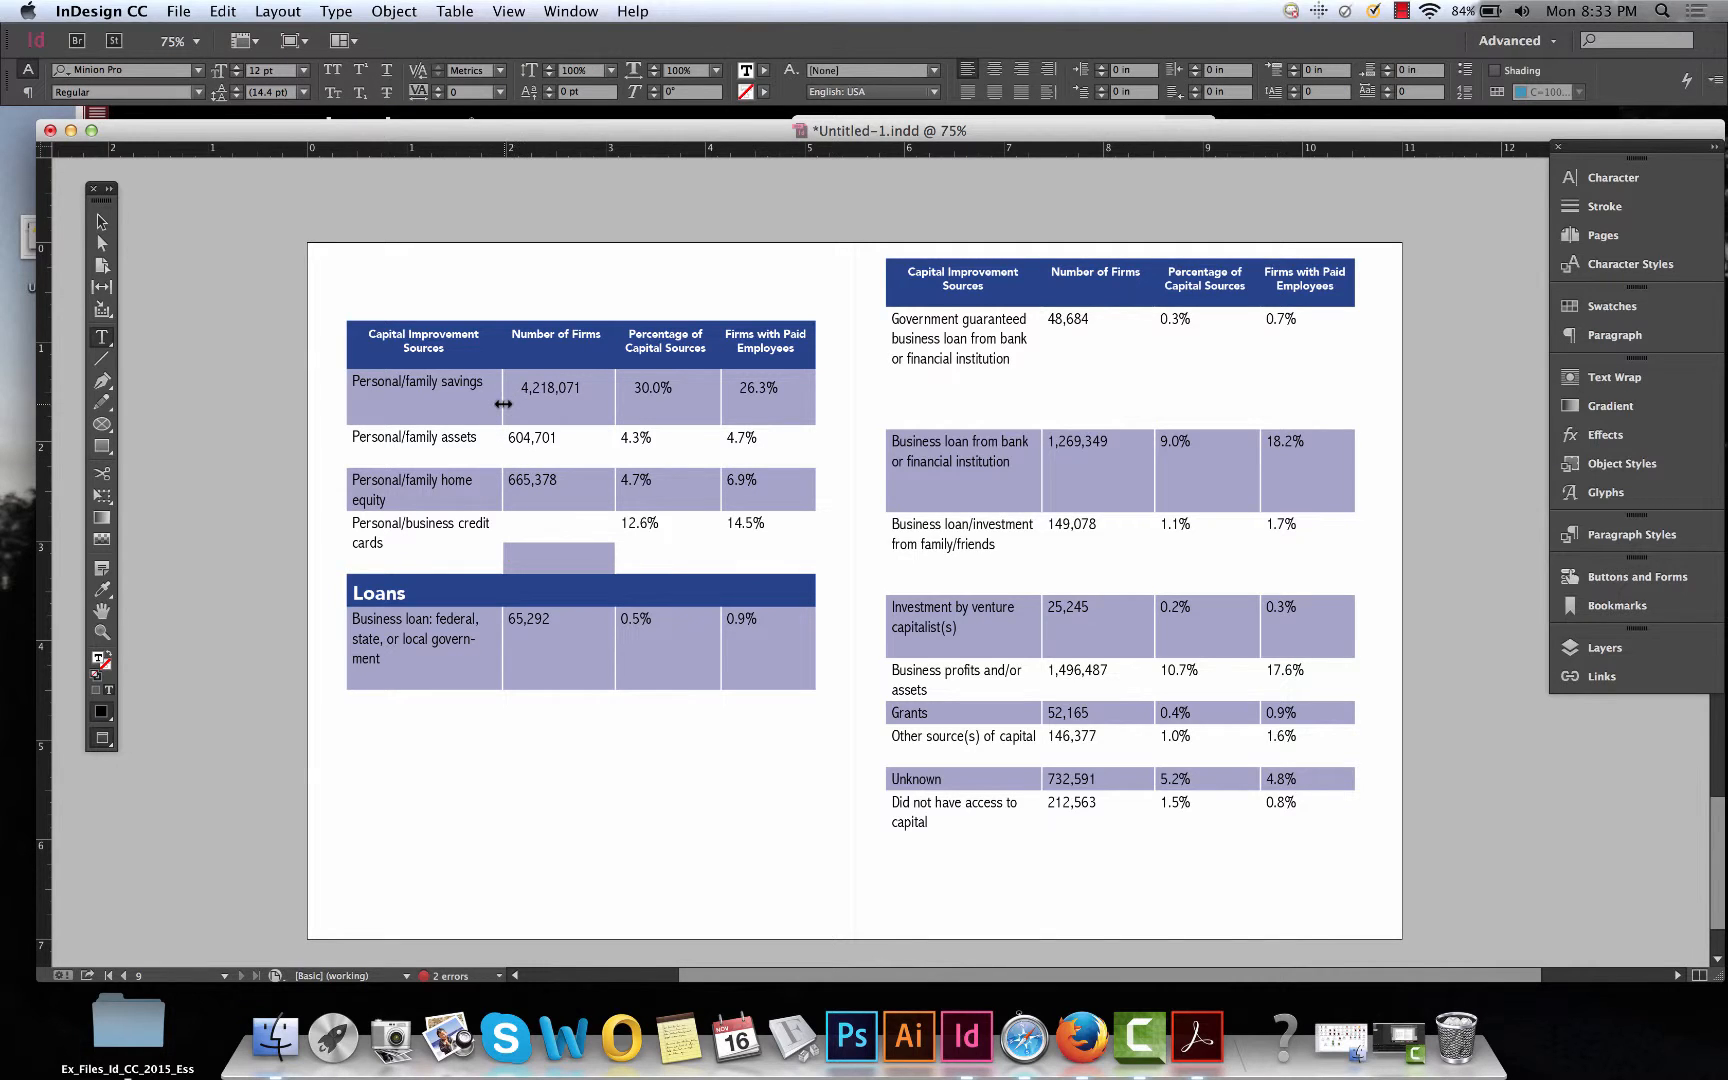
Widen the Capital Improvement Sources column by narrowing Number of Firms, and slightly widen Firms with Paid Employees by narrowing Percentage of Capital Sources.
drag(503, 403, 538, 399)
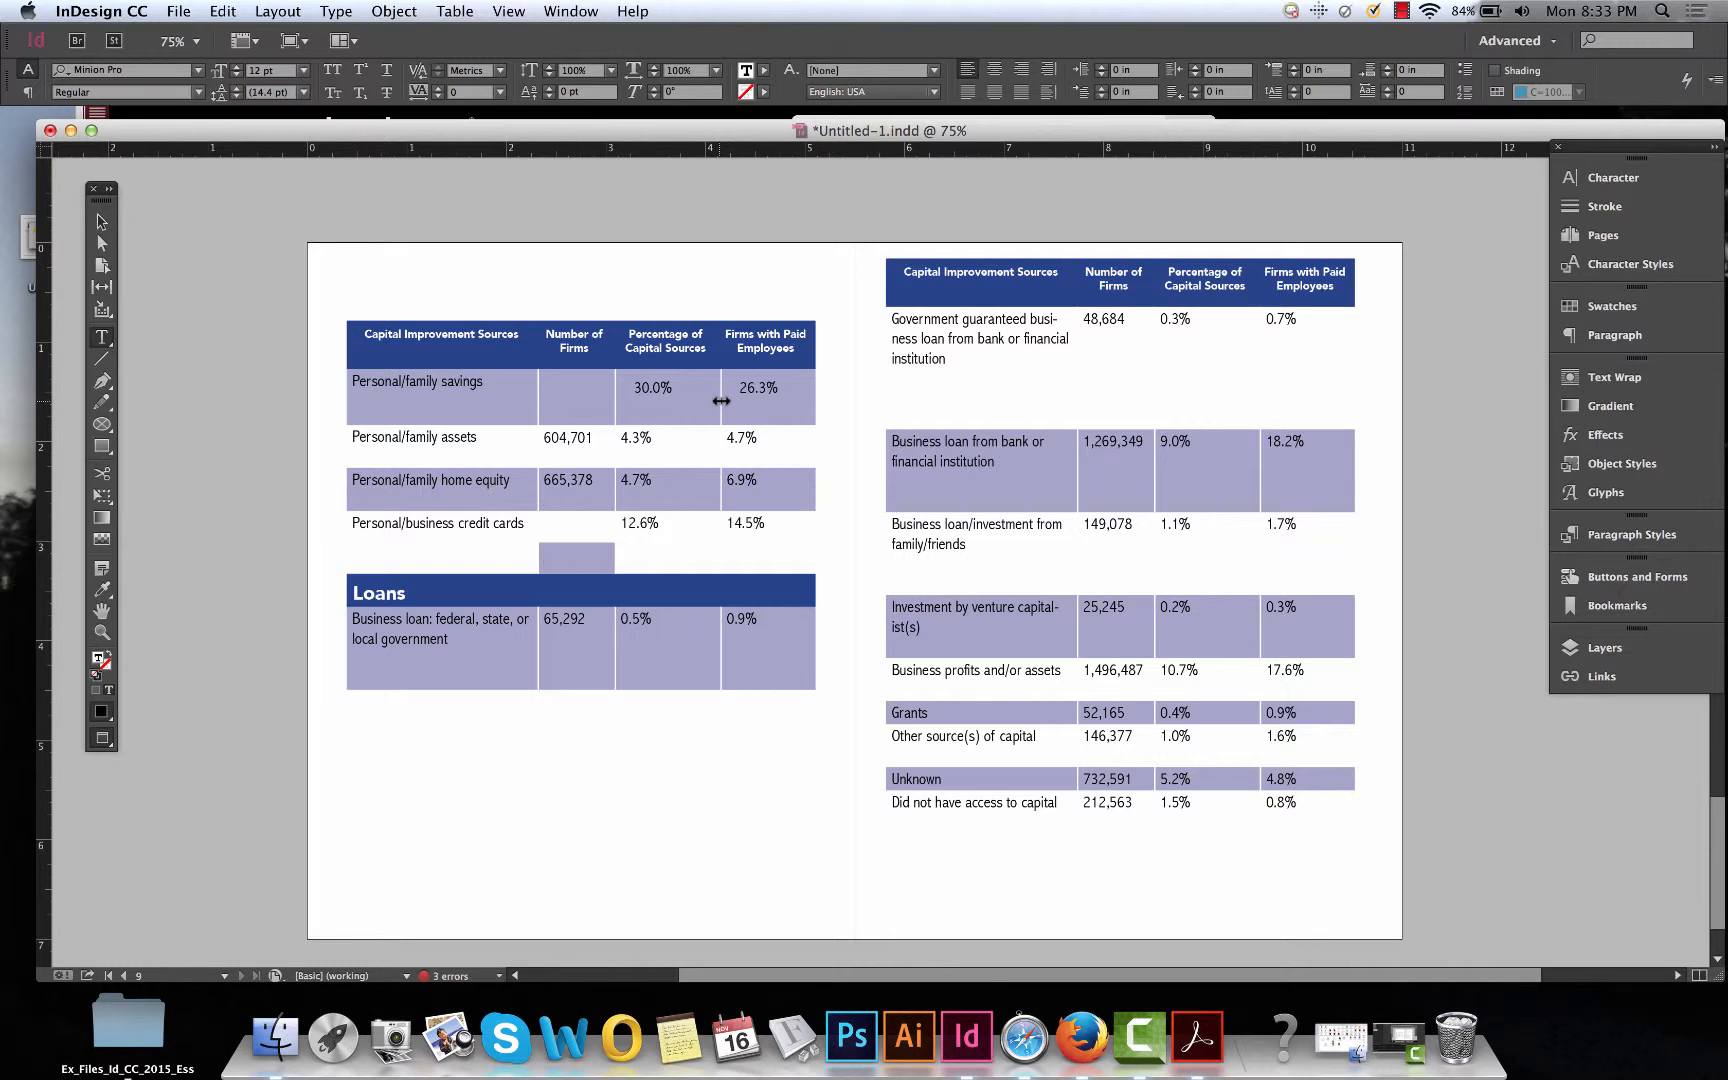
drag(721, 400, 709, 400)
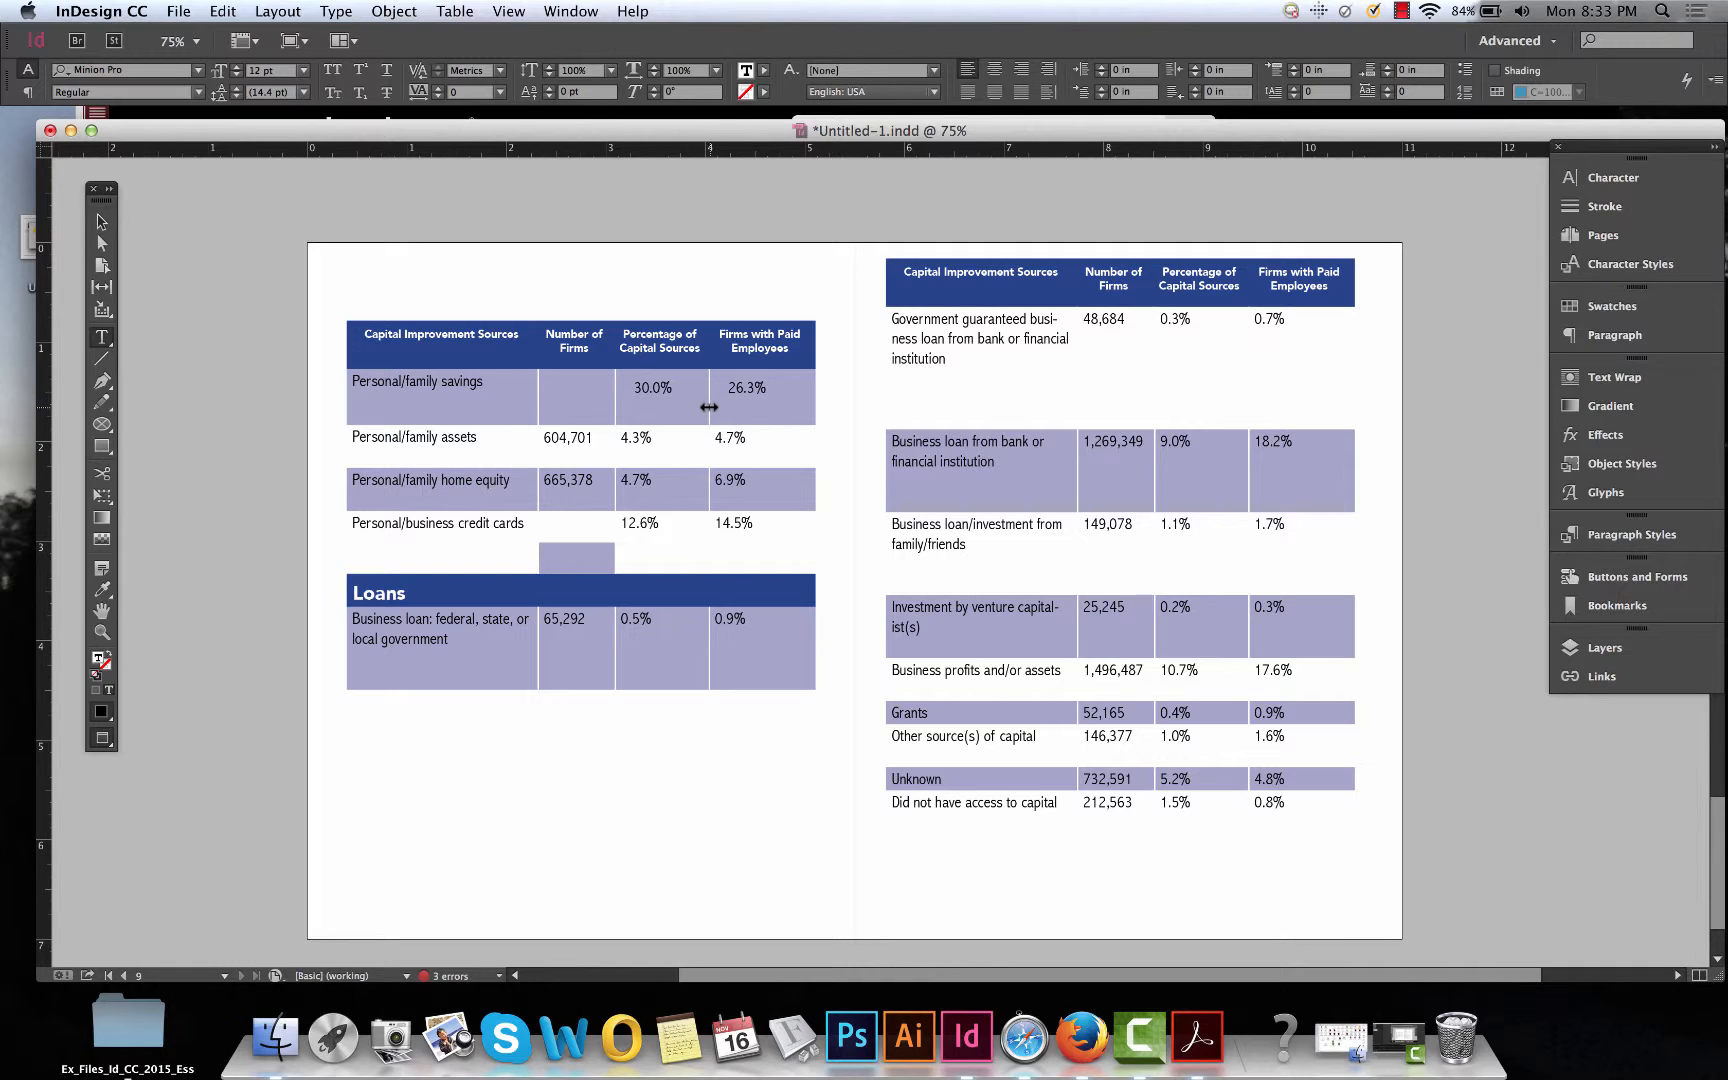
drag(709, 407, 697, 407)
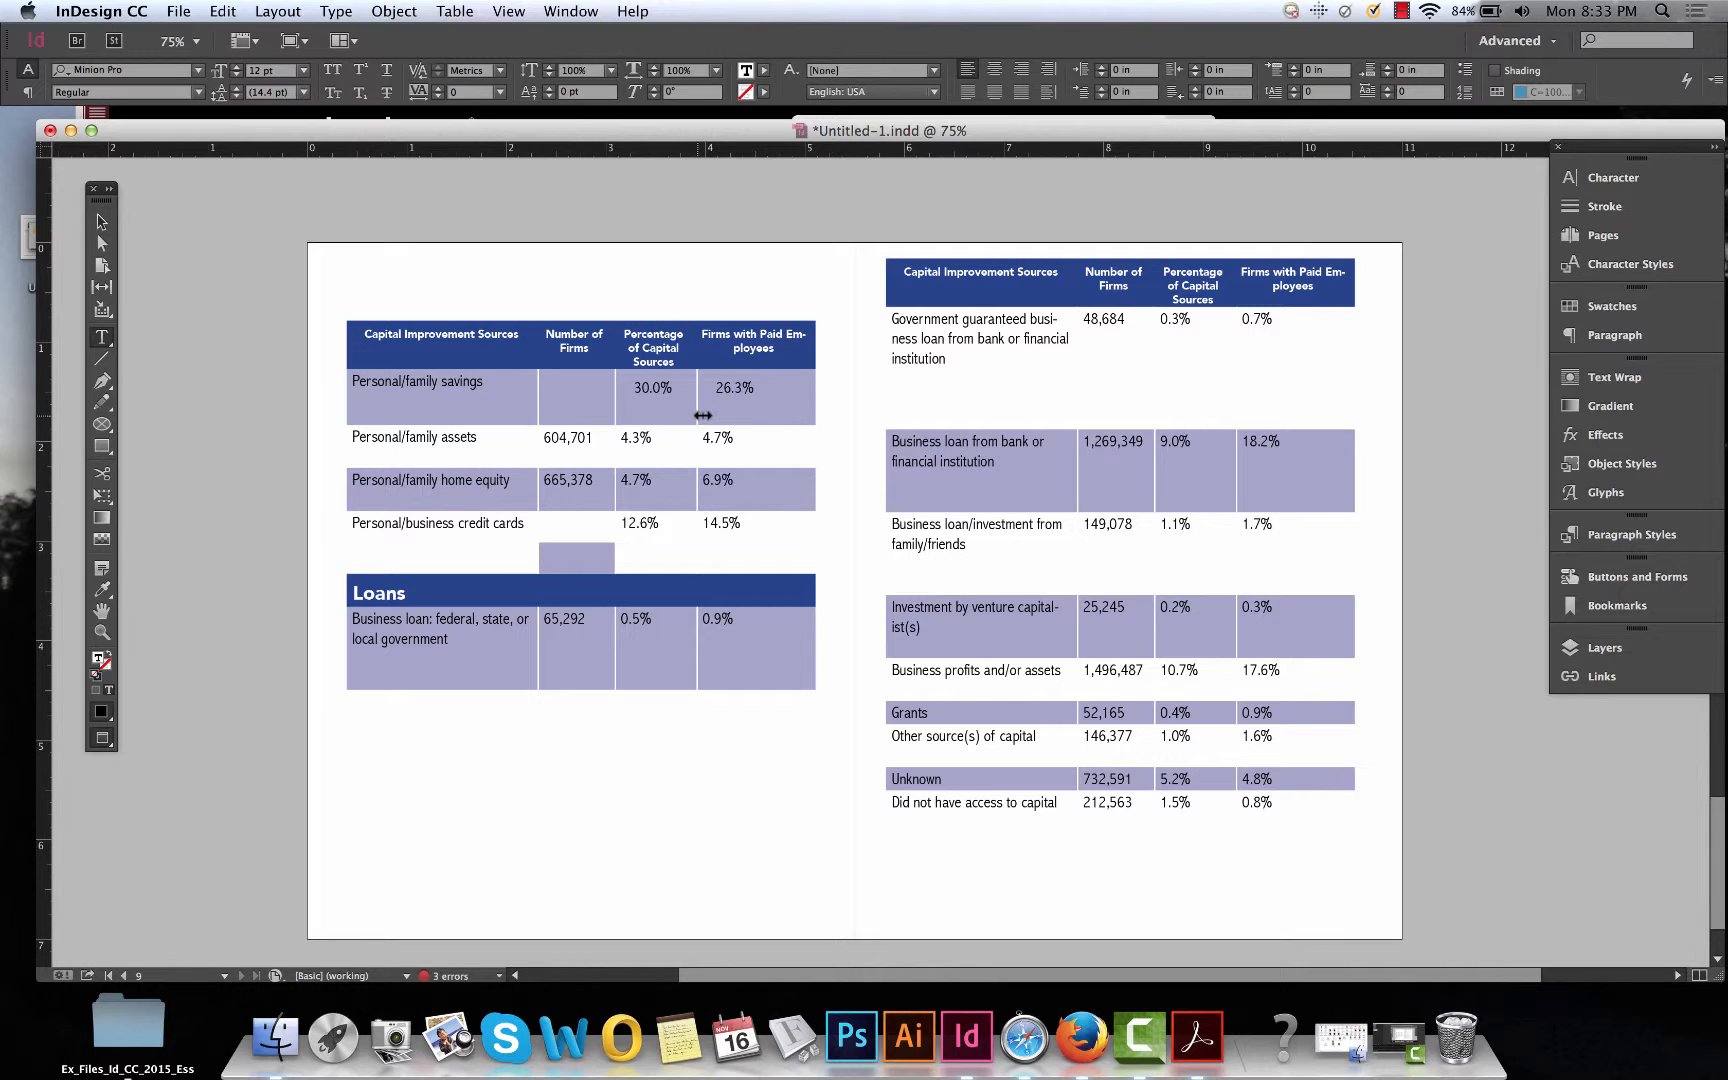
drag(703, 415, 711, 415)
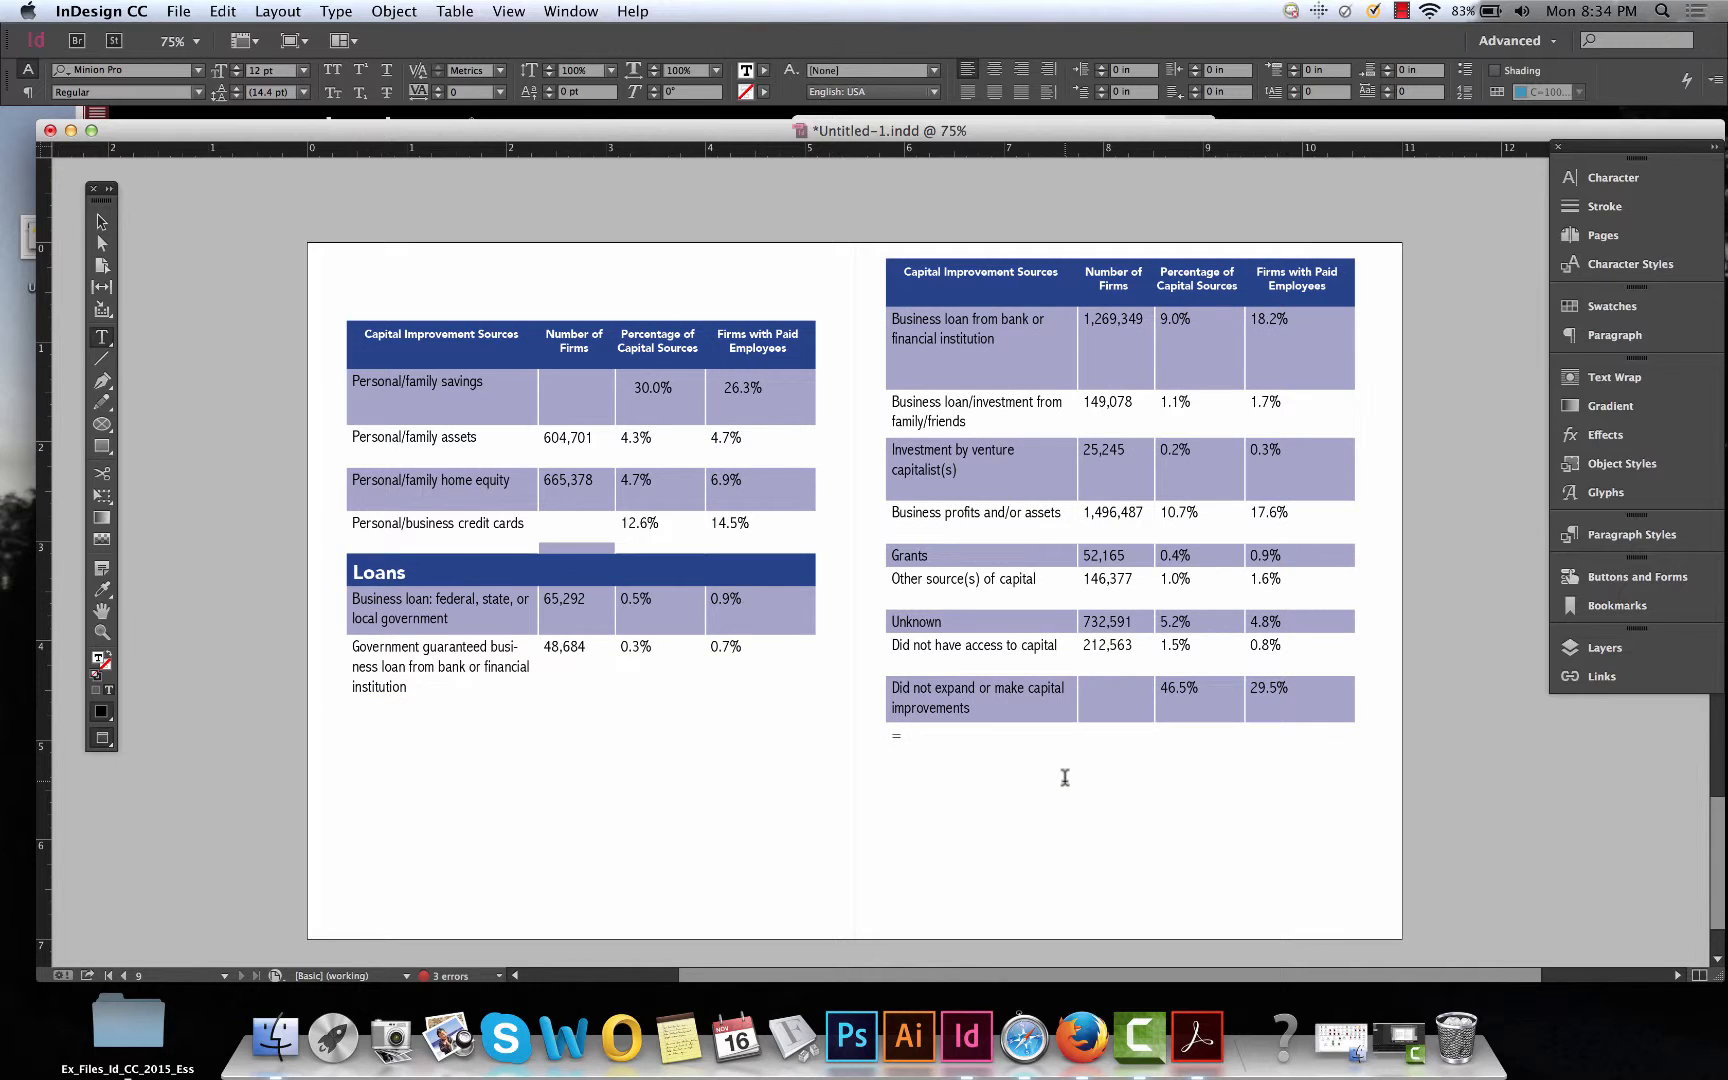